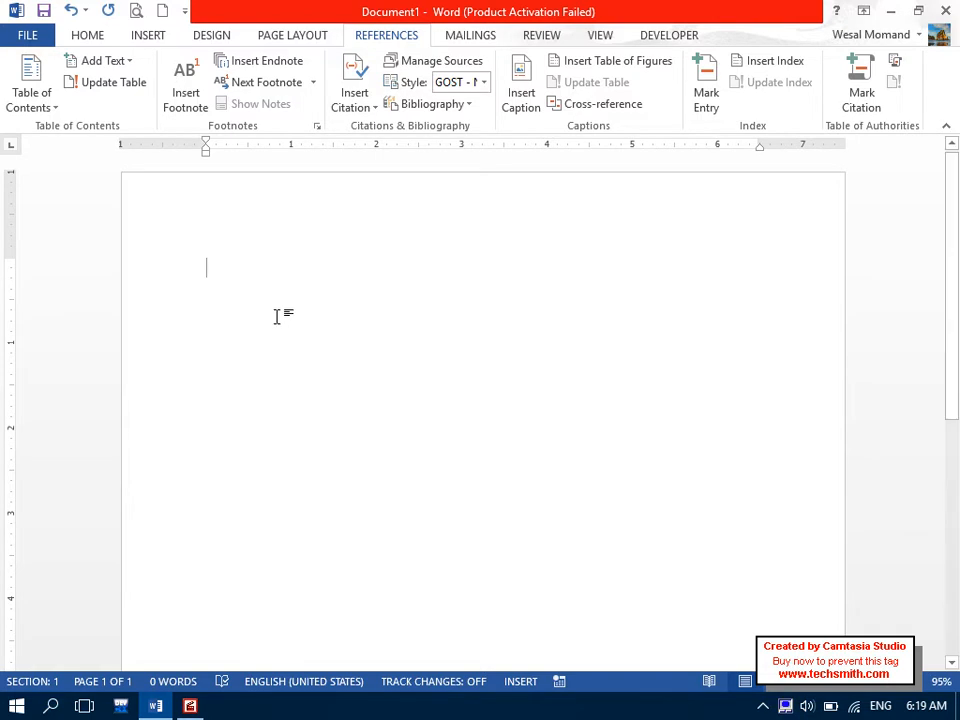
Examine the location options offered for footnotes and endnotes, and leave the settings without applying anything.
{"action": "left_click", "coordinate": [316, 127]}
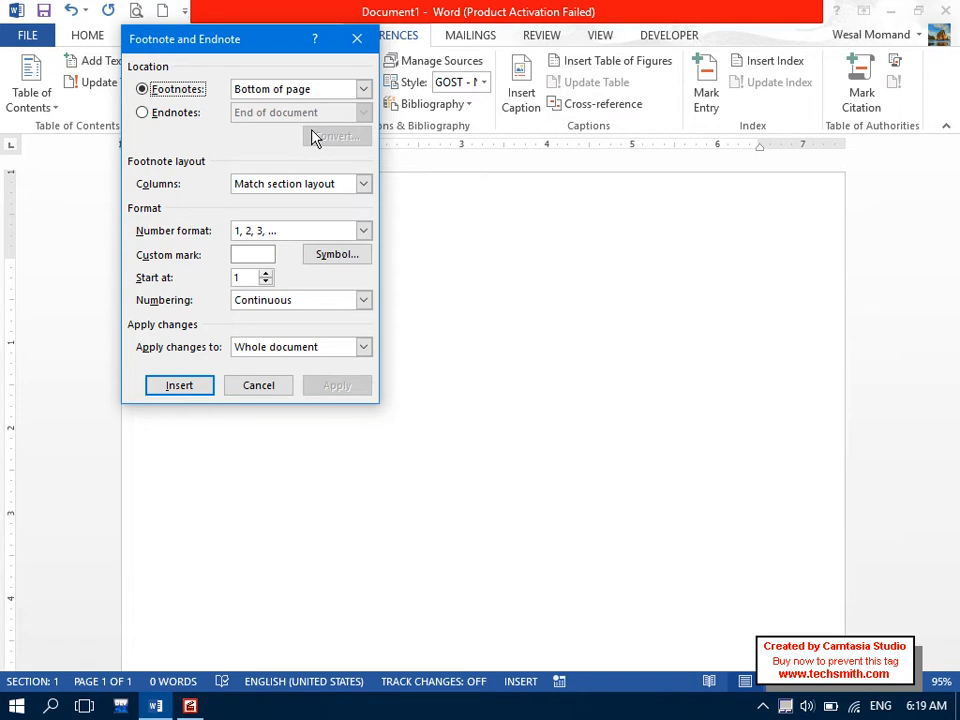
{"action": "left_click", "coordinate": [256, 96]}
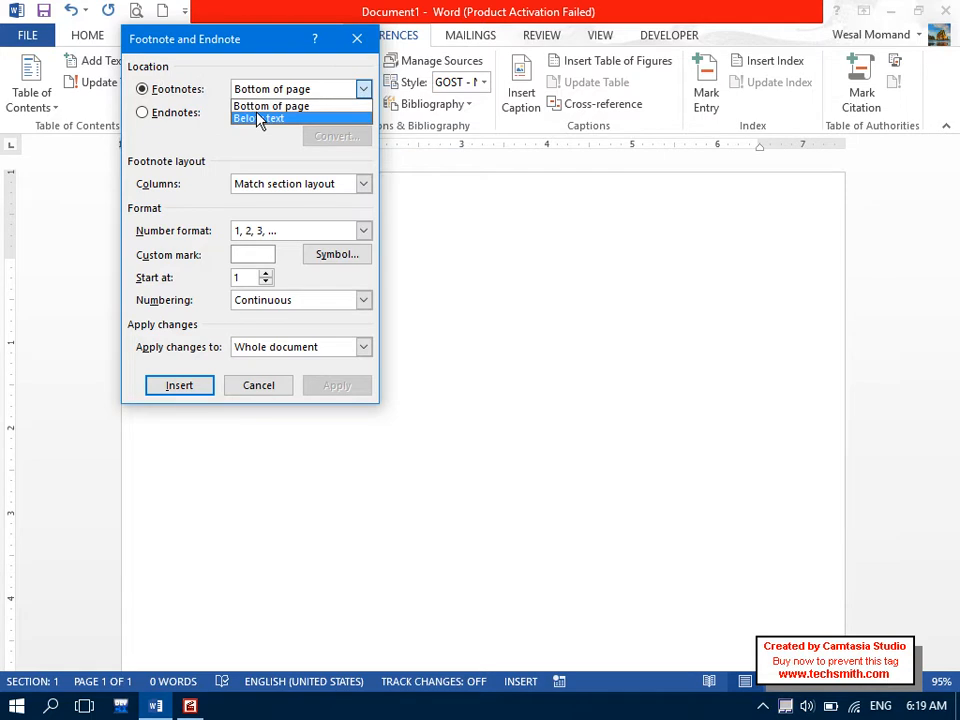
{"action": "left_click", "coordinate": [248, 87]}
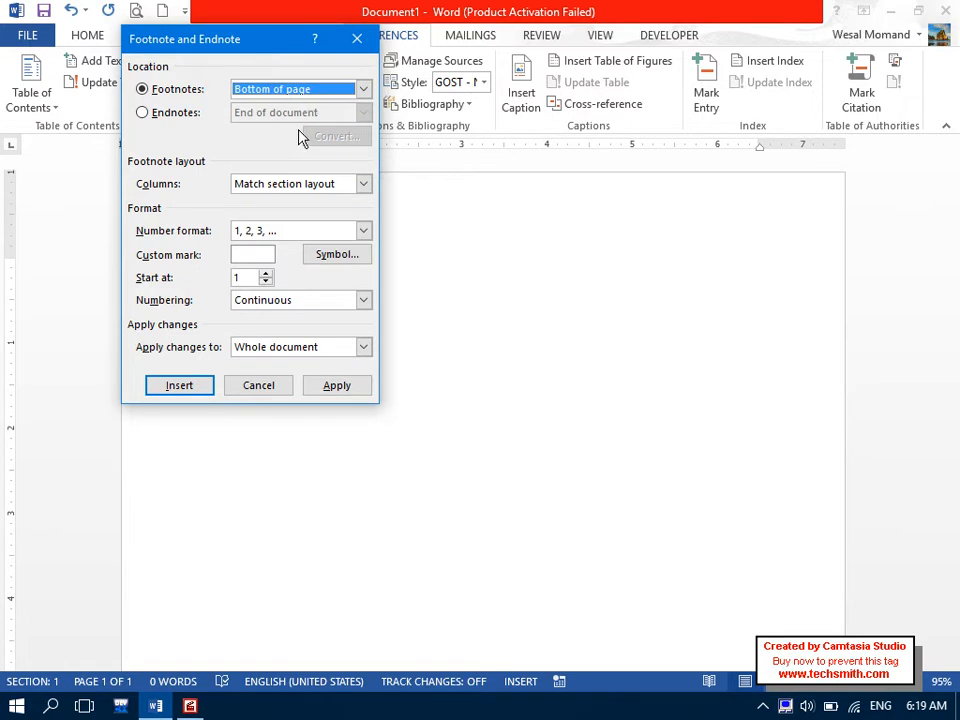
{"action": "left_click", "coordinate": [194, 116]}
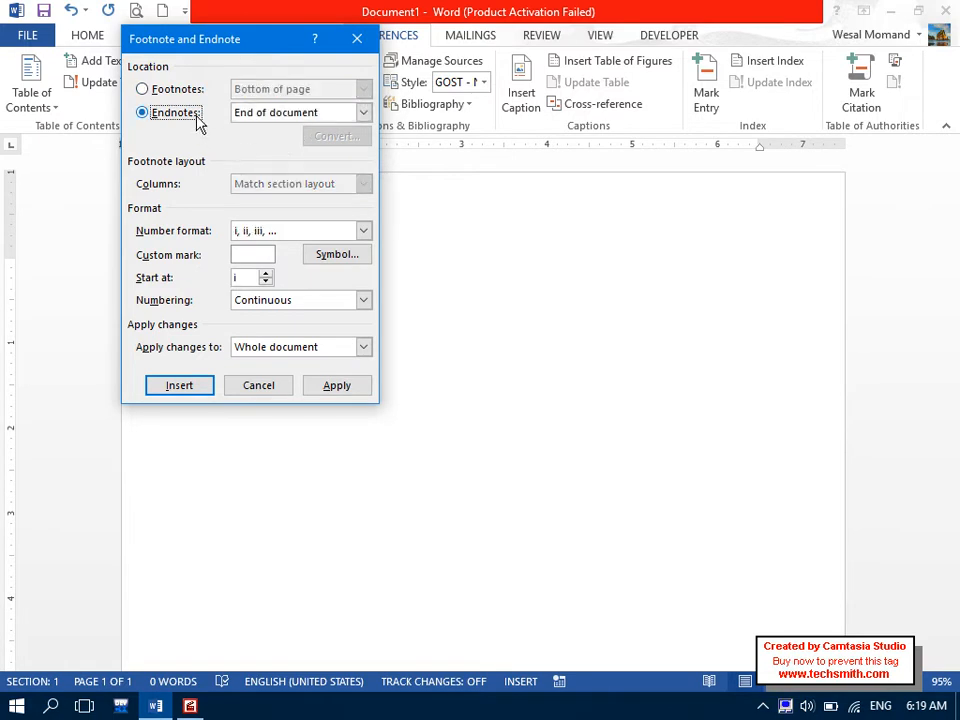
{"action": "left_click", "coordinate": [261, 113]}
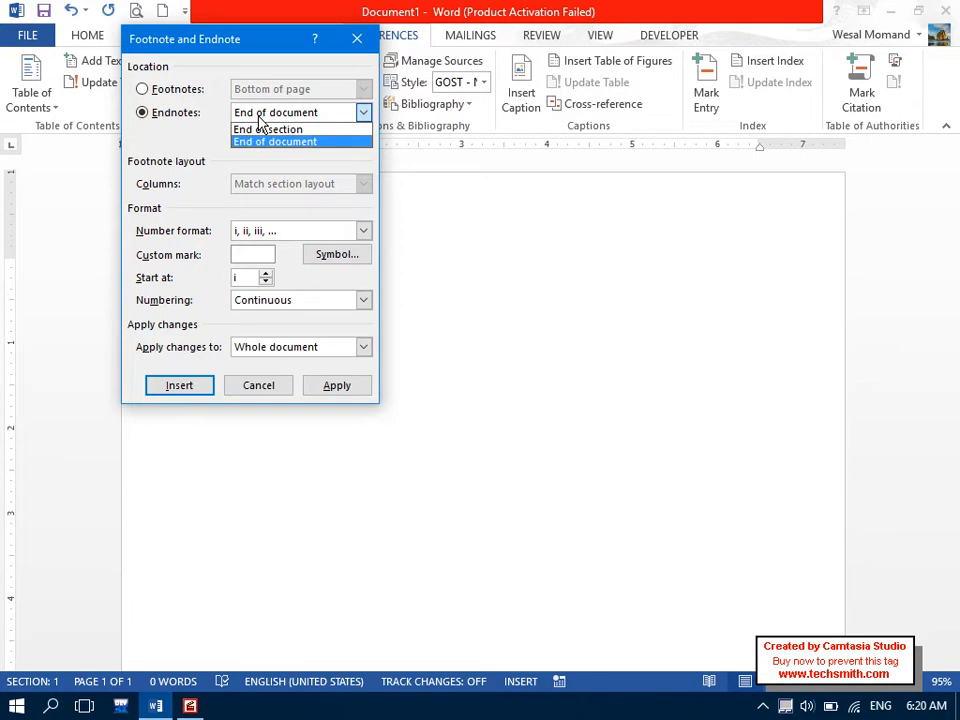
{"action": "left_click", "coordinate": [258, 117]}
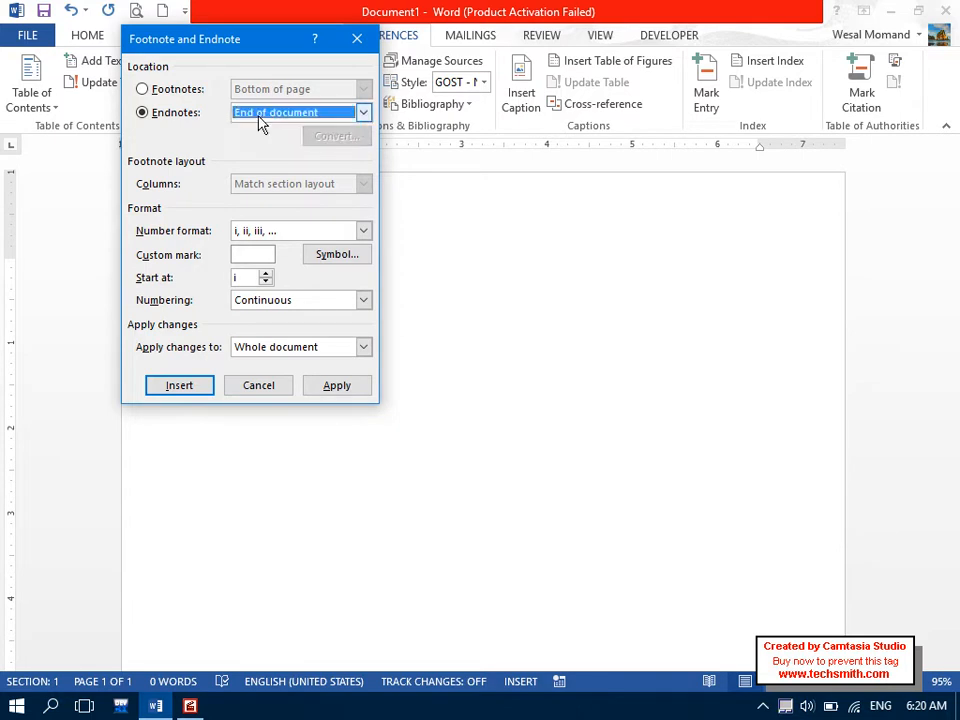
{"action": "left_click", "coordinate": [172, 94]}
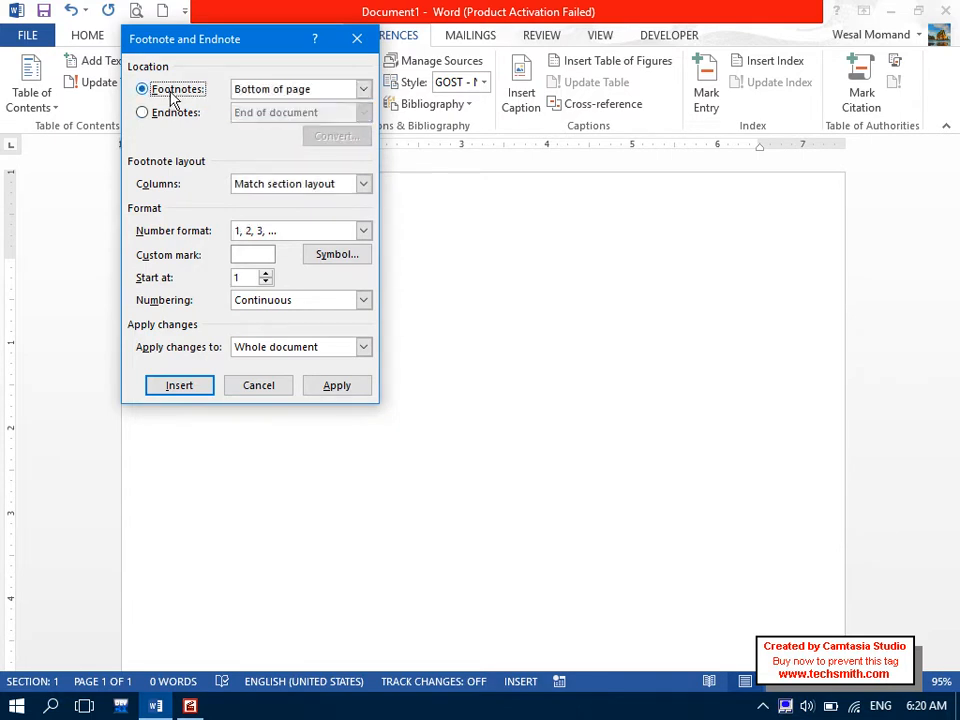
{"action": "left_click", "coordinate": [295, 89]}
{"action": "left_click", "coordinate": [285, 384]}
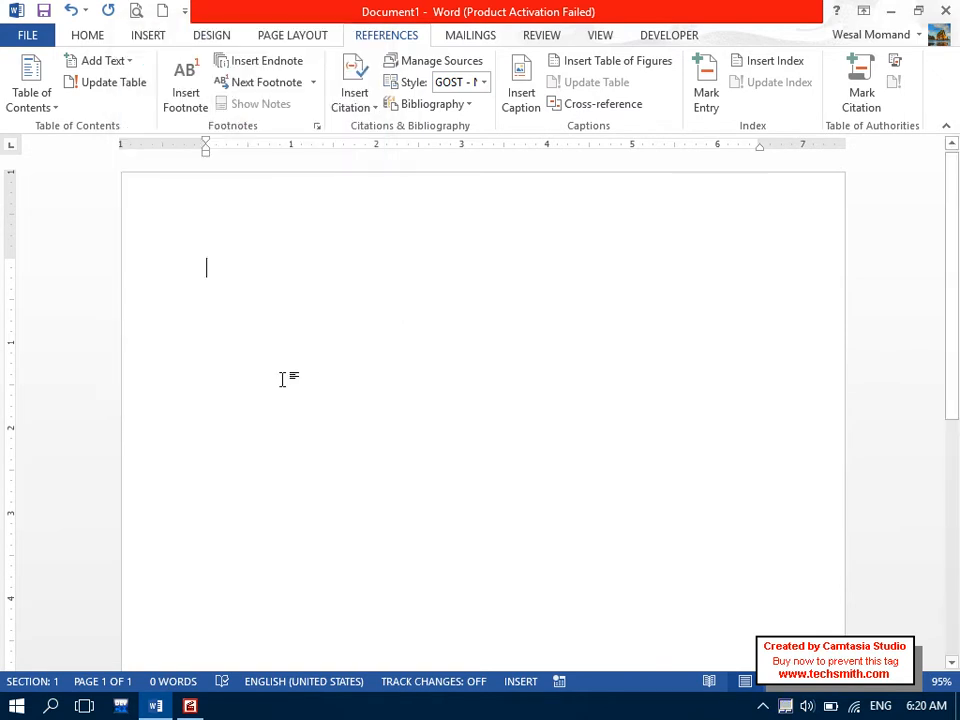
Generate one paragraph of sample text with the formula =rand(1).
{"action": "type", "text": "=rnad"}
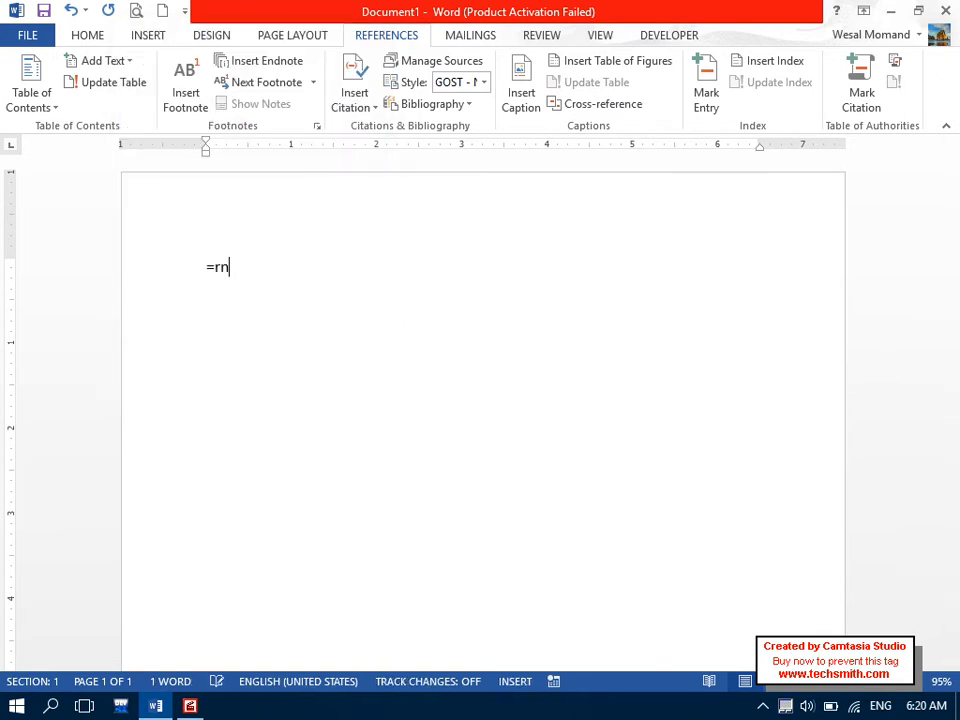
{"action": "key", "text": "BackSpace"}
{"action": "key", "text": "BackSpace"}
{"action": "key", "text": "BackSpace"}
{"action": "type", "text": "abnd"}
{"action": "key", "text": "BackSpace"}
{"action": "key", "text": "BackSpace"}
{"action": "key", "text": "BackSpace"}
{"action": "type", "text": "nd(1)"}
{"action": "key", "text": "Return"}
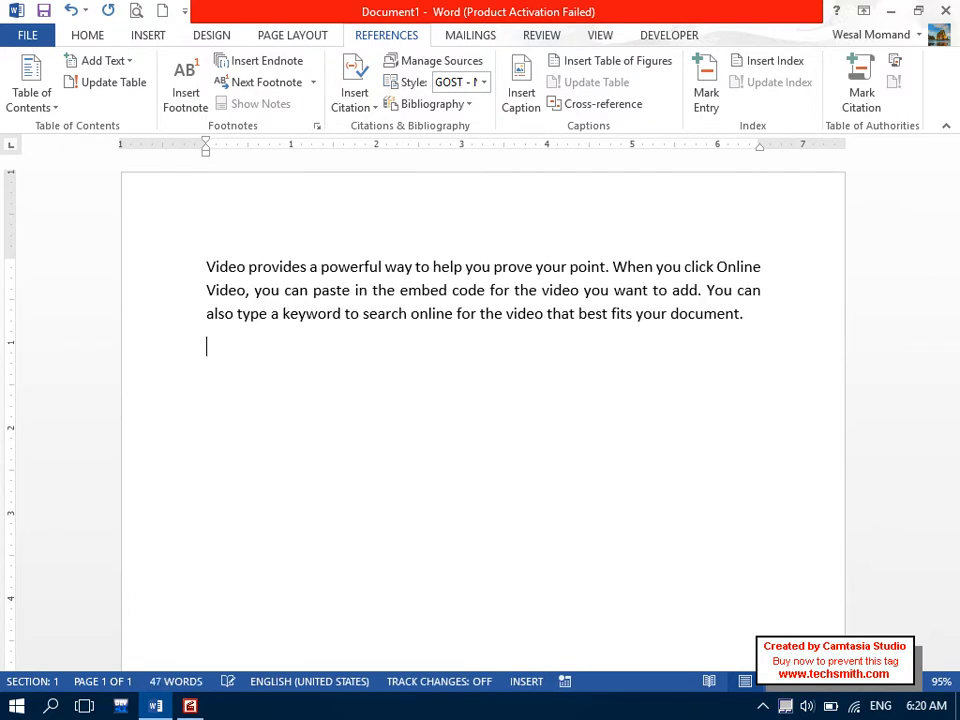
Reapply justified alignment to all the text in the document.
{"action": "key", "text": "ctrl+a"}
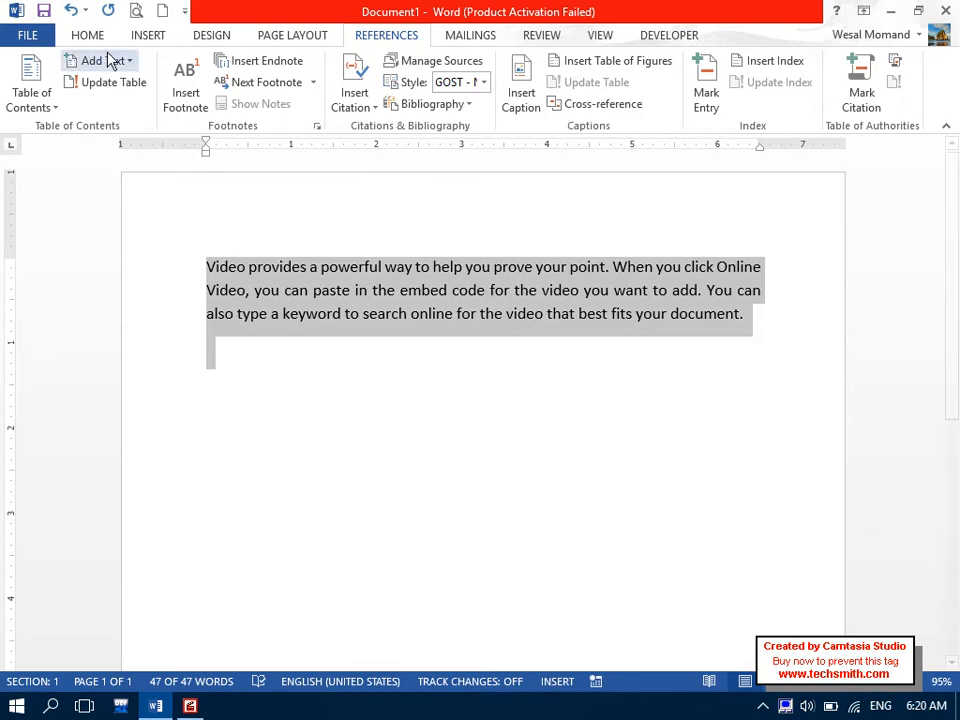
{"action": "left_click", "coordinate": [108, 38]}
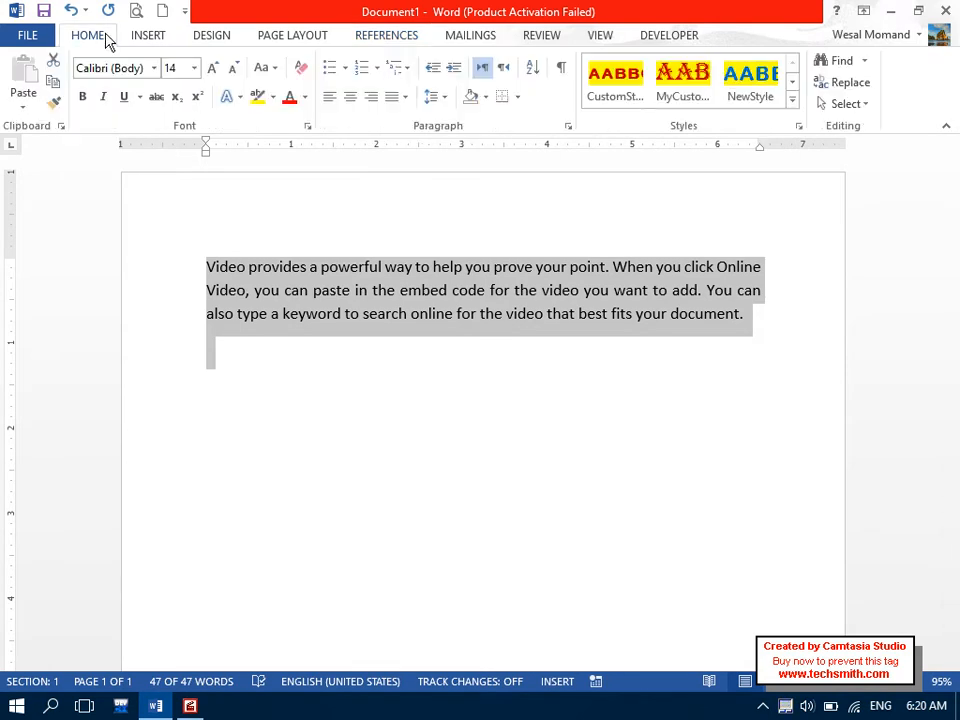
{"action": "left_click", "coordinate": [404, 97]}
{"action": "left_click", "coordinate": [416, 122]}
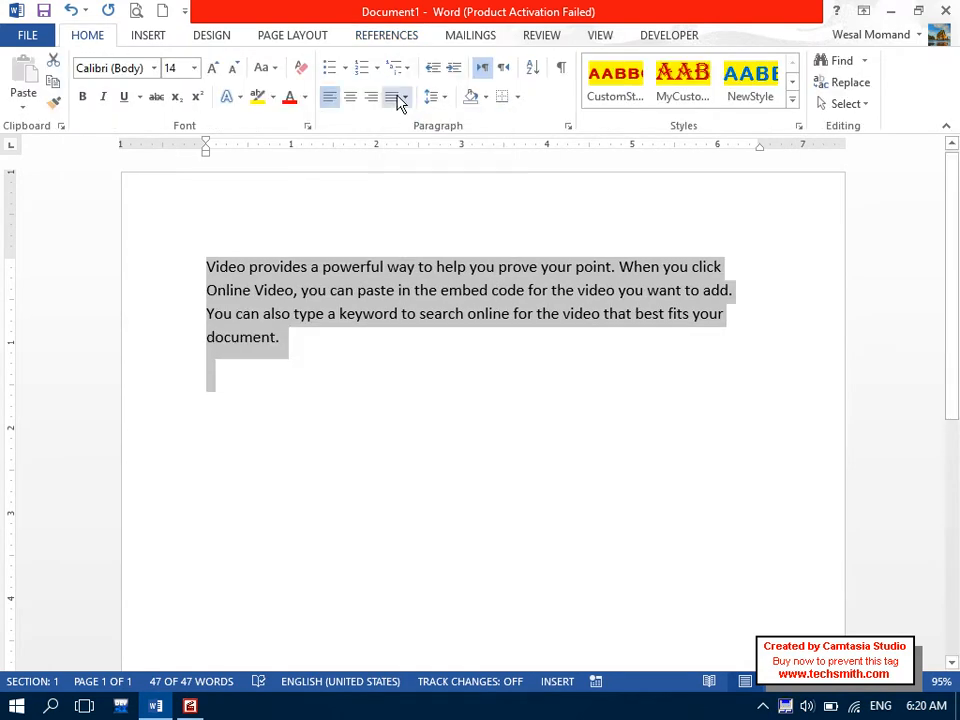
{"action": "left_click", "coordinate": [400, 100]}
{"action": "left_click", "coordinate": [399, 120]}
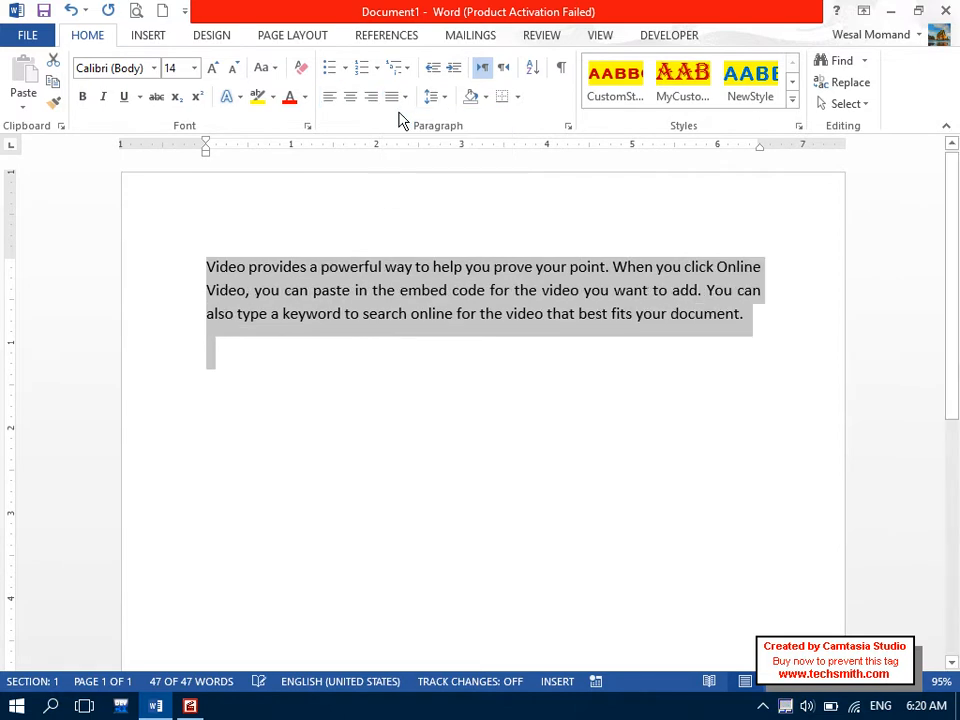
{"action": "left_click", "coordinate": [379, 340]}
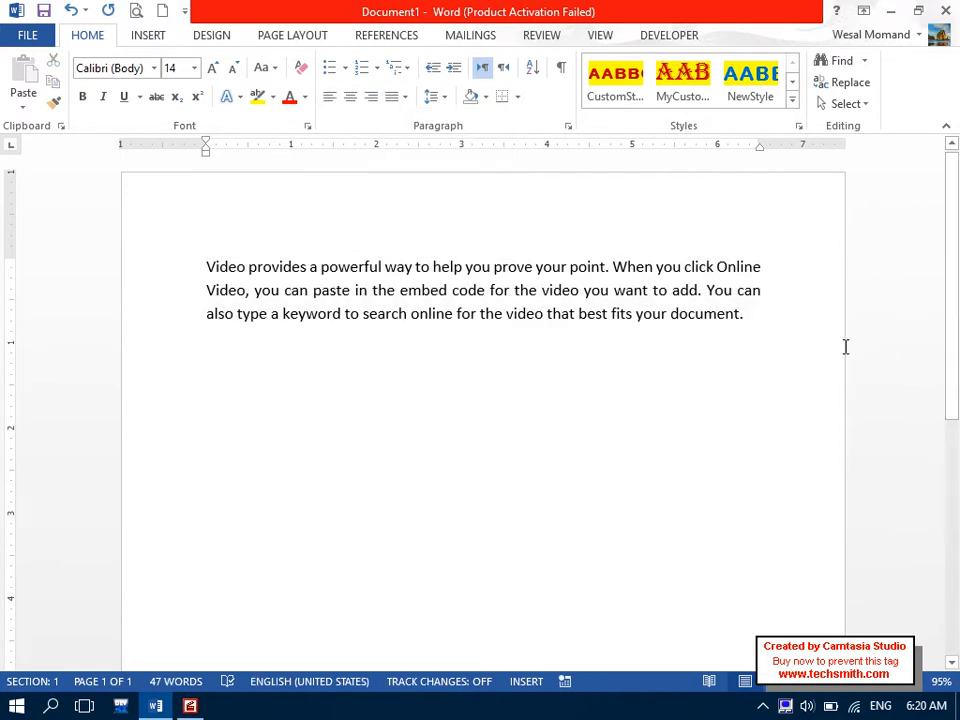
Copy the sample paragraph and paste it twice below the original, making three paragraphs.
{"action": "left_click_drag", "start_coordinate": [710, 318], "coordinate": [222, 278]}
{"action": "key", "text": "ctrl+c"}
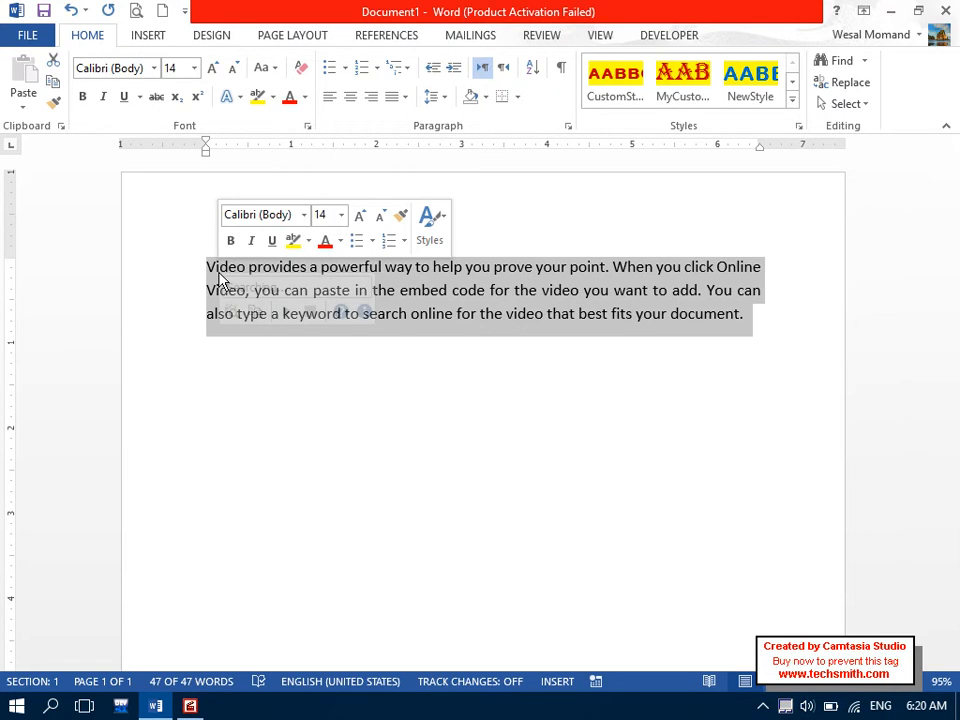
{"action": "left_click", "coordinate": [229, 350]}
{"action": "key", "text": "ctrl+v"}
{"action": "left_click", "coordinate": [228, 347], "text": "ctrl"}
{"action": "left_click", "coordinate": [221, 404]}
{"action": "key", "text": "ctrl"}
{"action": "key", "text": "Escape"}
{"action": "left_click", "coordinate": [216, 421]}
{"action": "key", "text": "ctrl+v"}
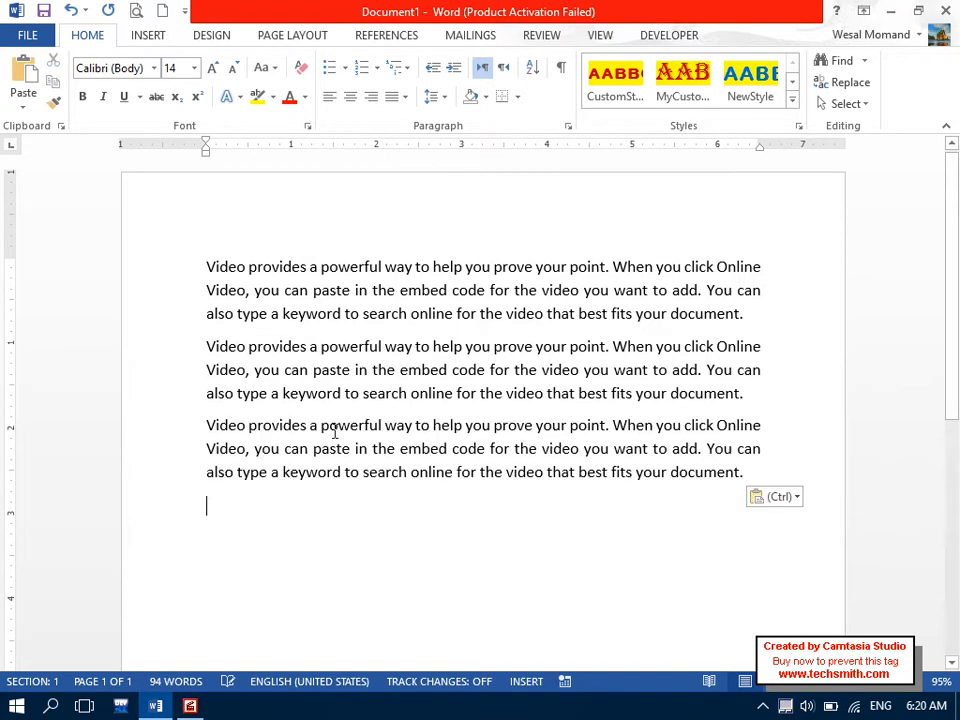
Reduce the font size of all the text to 12.
{"action": "key", "text": "ctrl+a"}
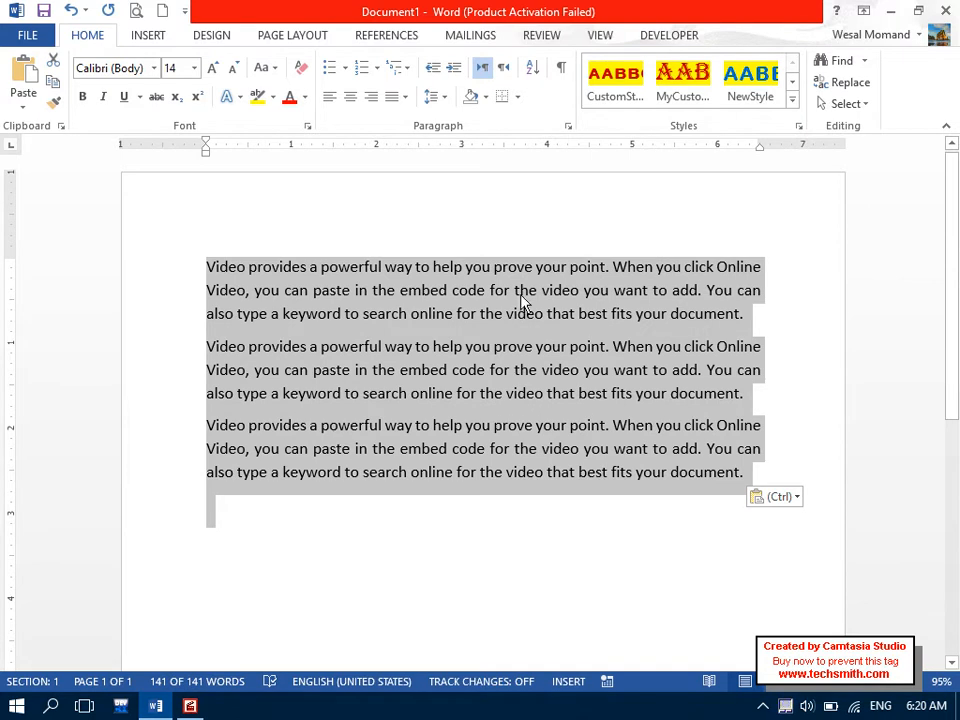
{"action": "left_click", "coordinate": [235, 68]}
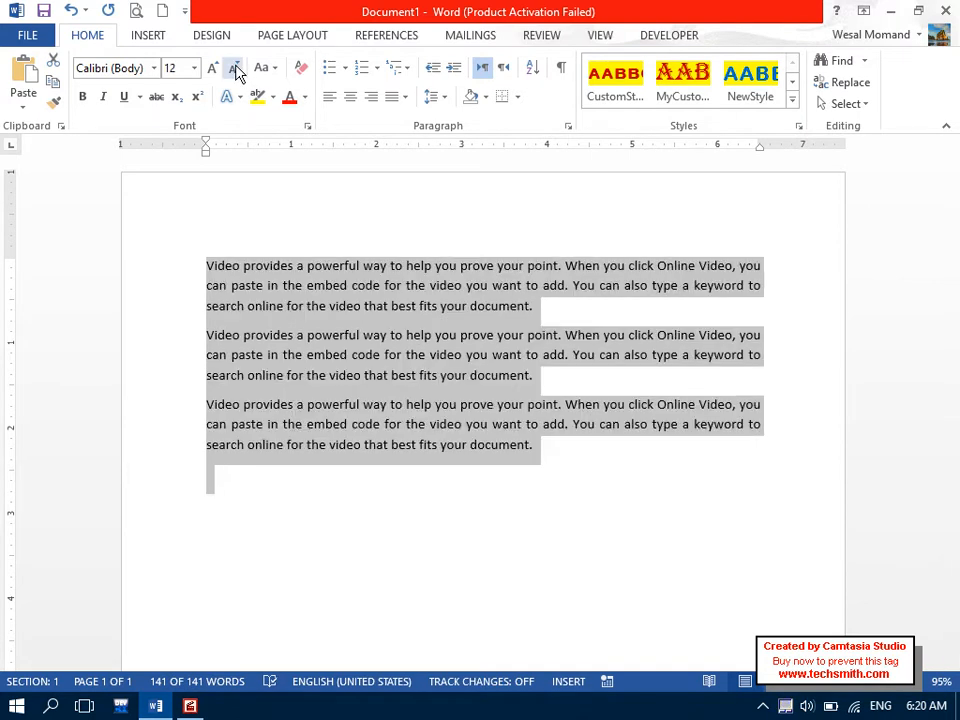
{"action": "left_click", "coordinate": [300, 476]}
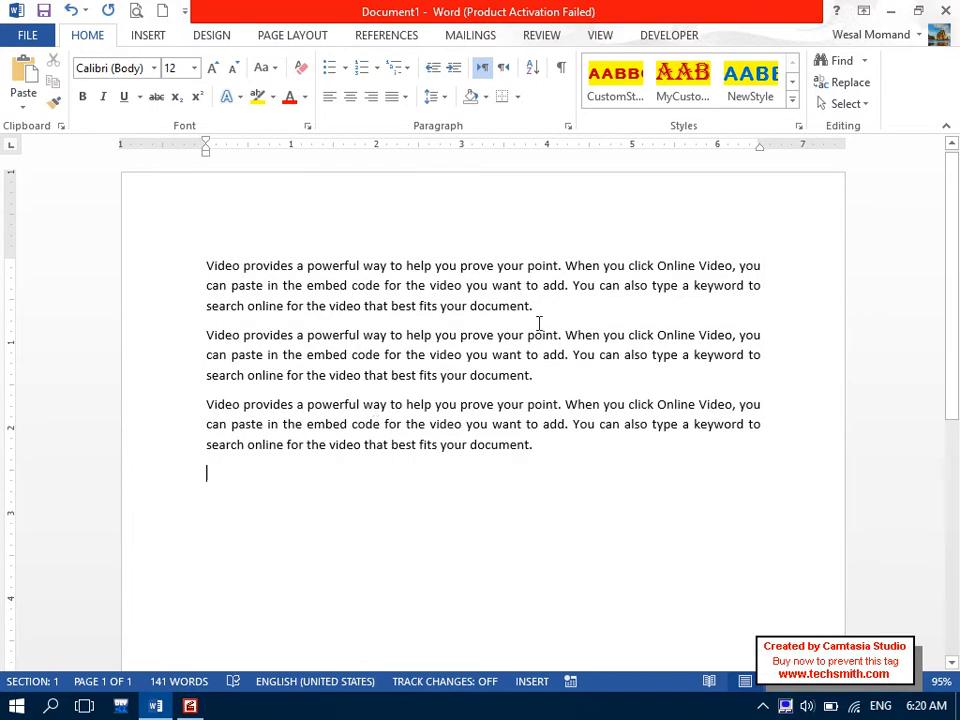
Try inserting a default footnote at the last line of the first paragraph, and undo it.
{"action": "left_click_drag", "start_coordinate": [533, 306], "coordinate": [90, 326]}
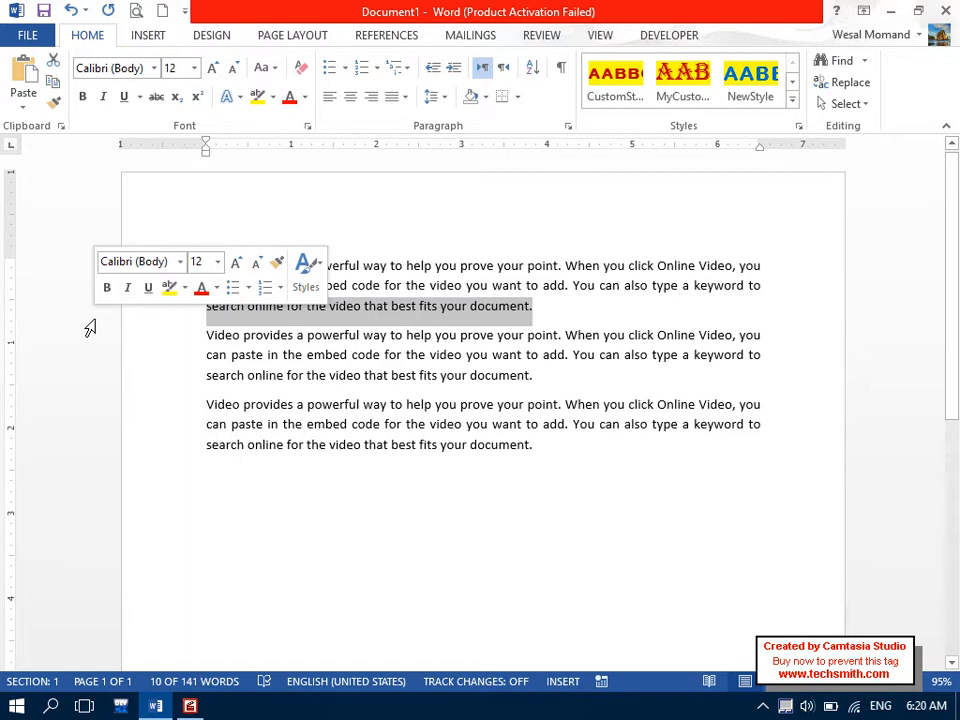
{"action": "left_click", "coordinate": [414, 40]}
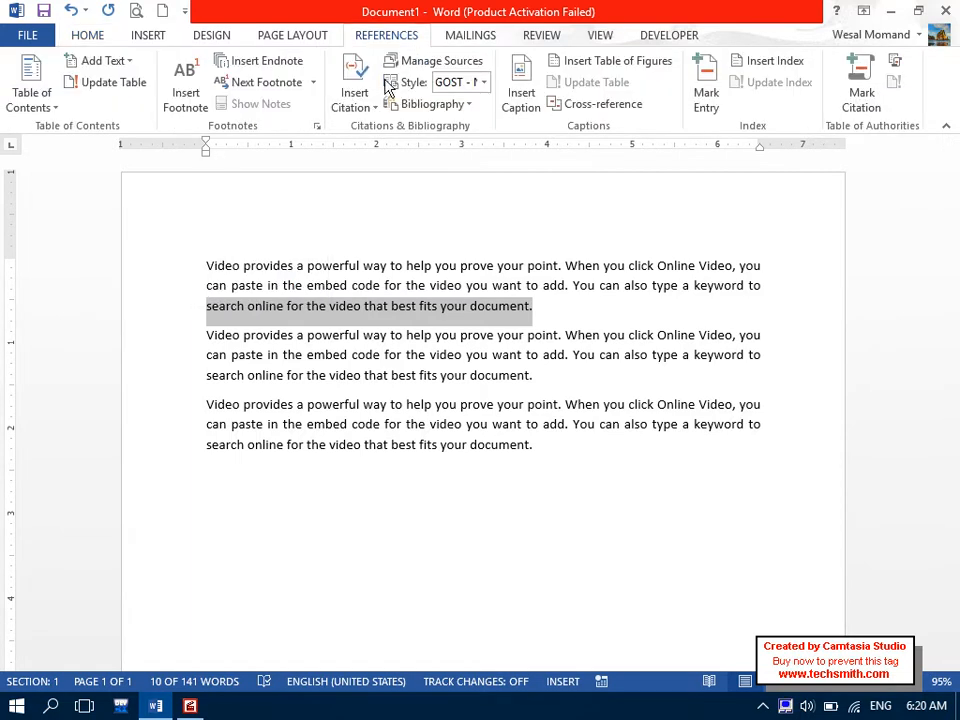
{"action": "left_click", "coordinate": [186, 98]}
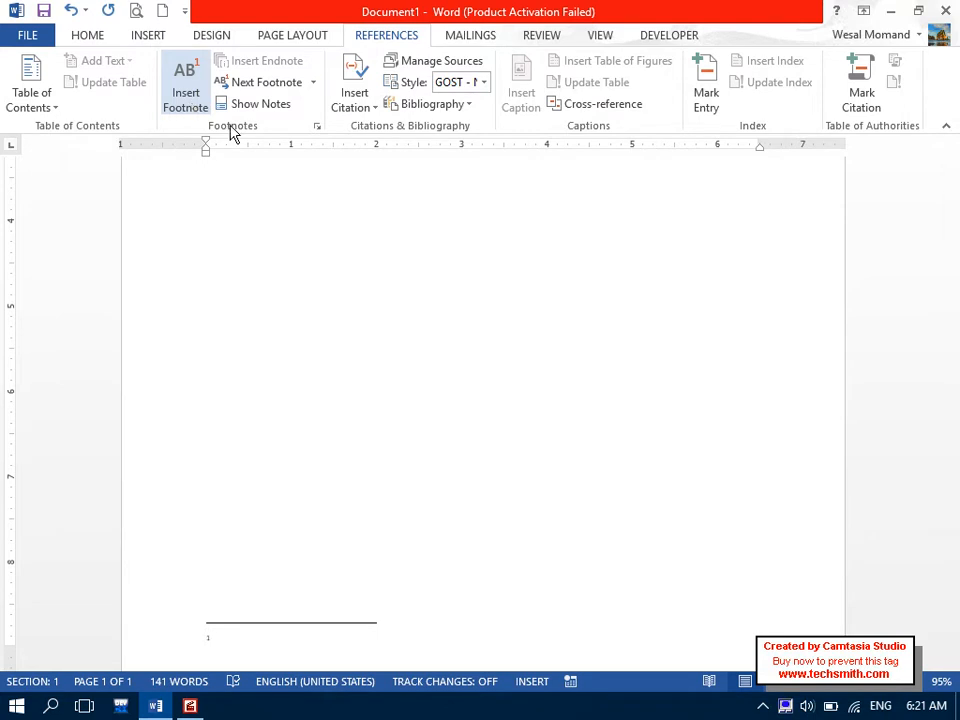
{"action": "left_click_drag", "start_coordinate": [958, 461], "coordinate": [956, 361]}
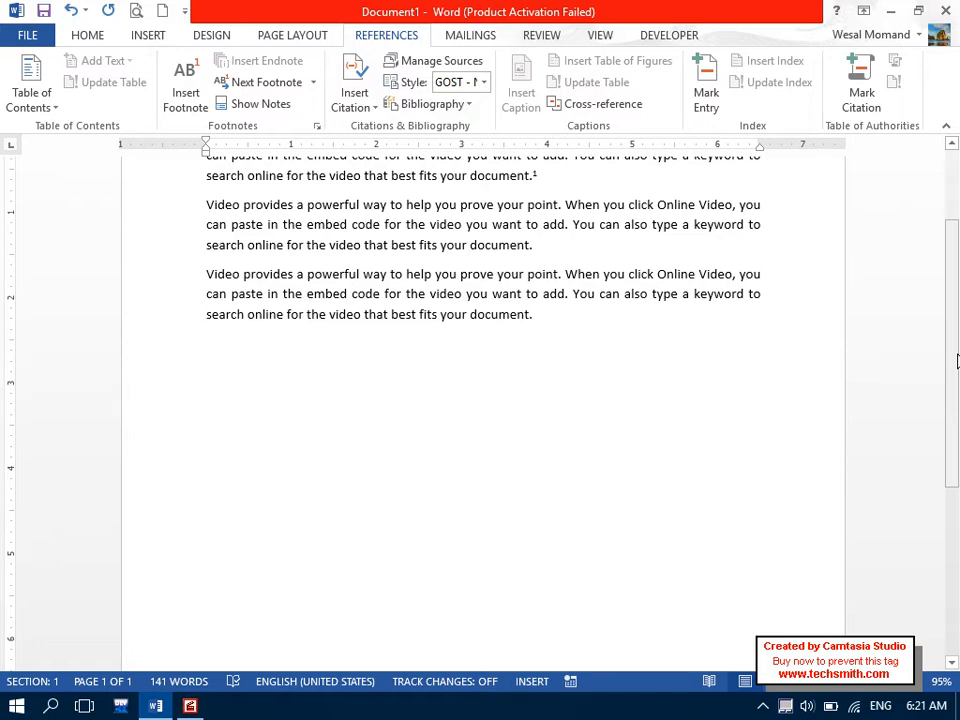
{"action": "key", "text": "ctrl+z"}
{"action": "left_click_drag", "start_coordinate": [957, 323], "coordinate": [921, 204]}
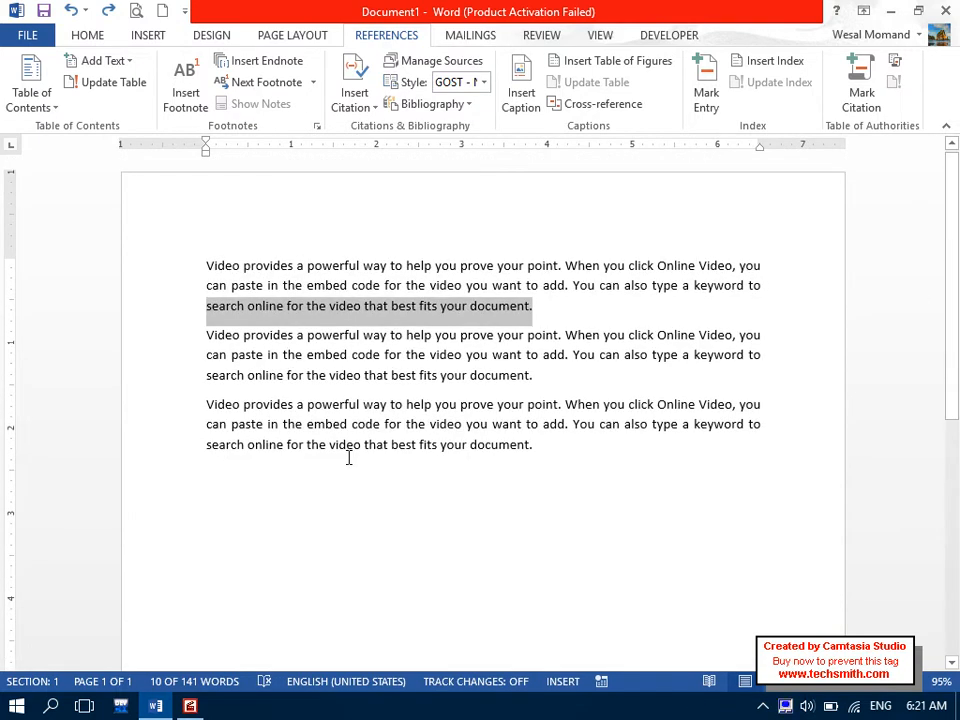
{"action": "left_click_drag", "start_coordinate": [561, 450], "coordinate": [260, 404]}
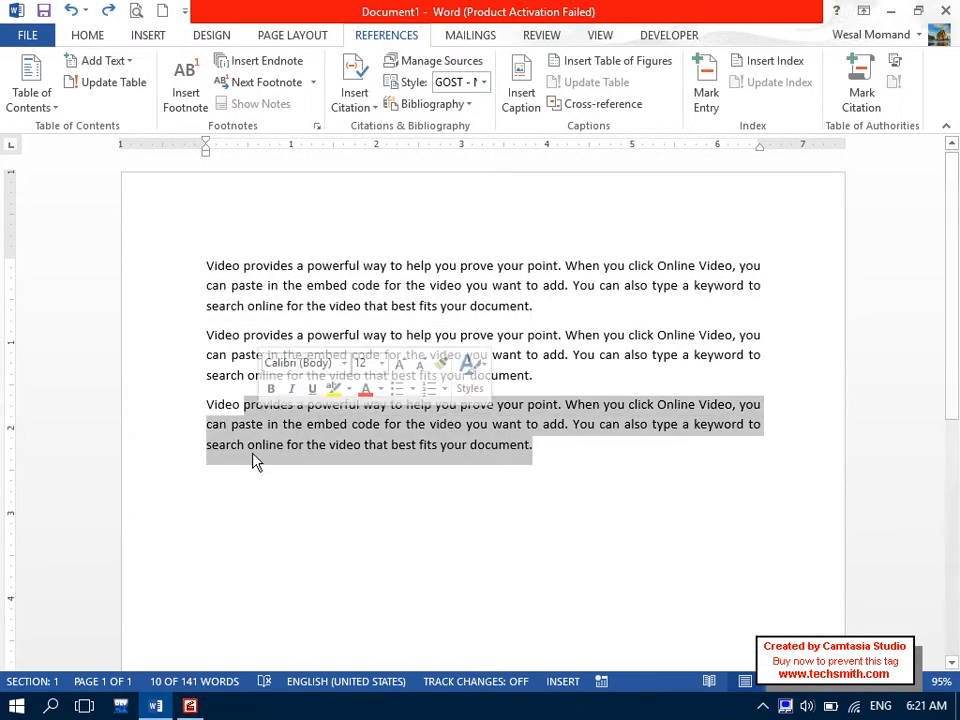
{"action": "left_click", "coordinate": [229, 476]}
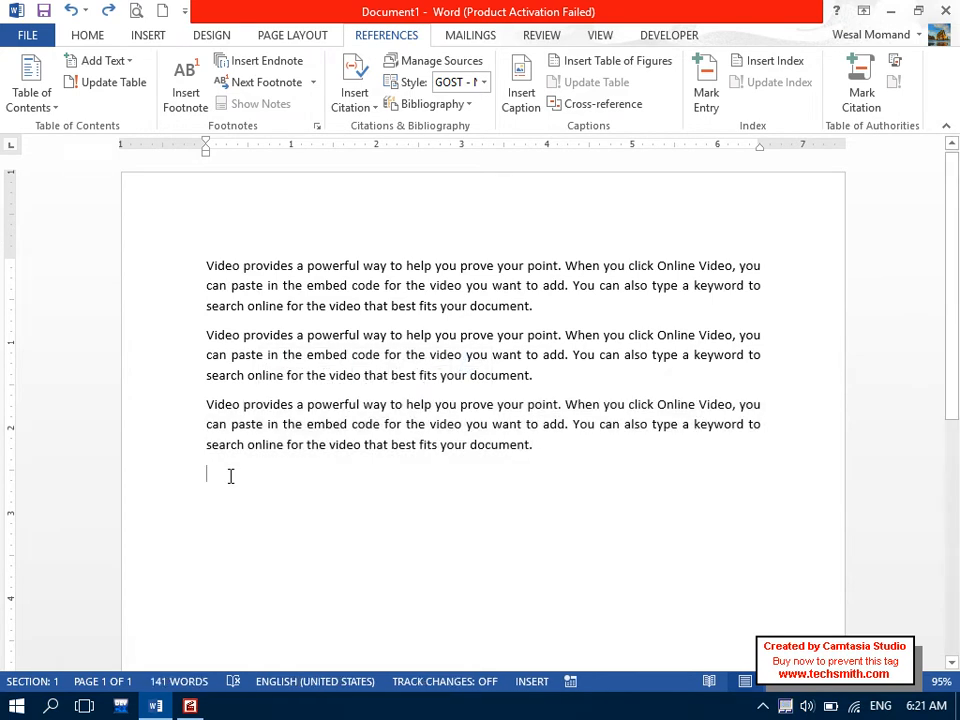
Insert a footnote for the selected last line of the first paragraph, with its location set to Below text.
{"action": "left_click_drag", "start_coordinate": [533, 308], "coordinate": [205, 323]}
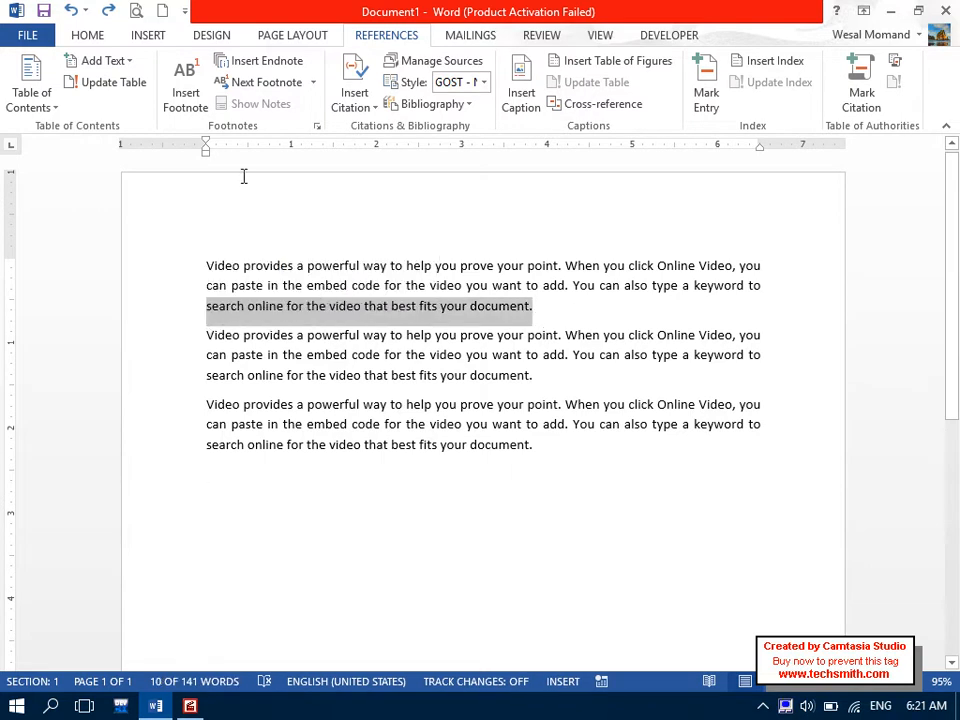
{"action": "left_click", "coordinate": [317, 127]}
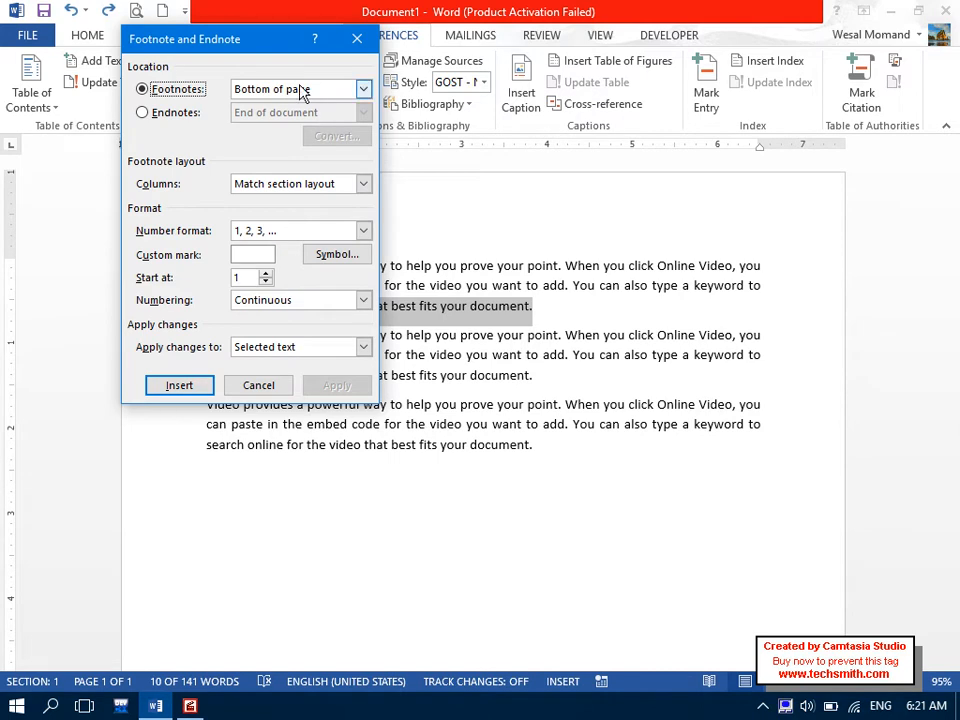
{"action": "left_click", "coordinate": [302, 89]}
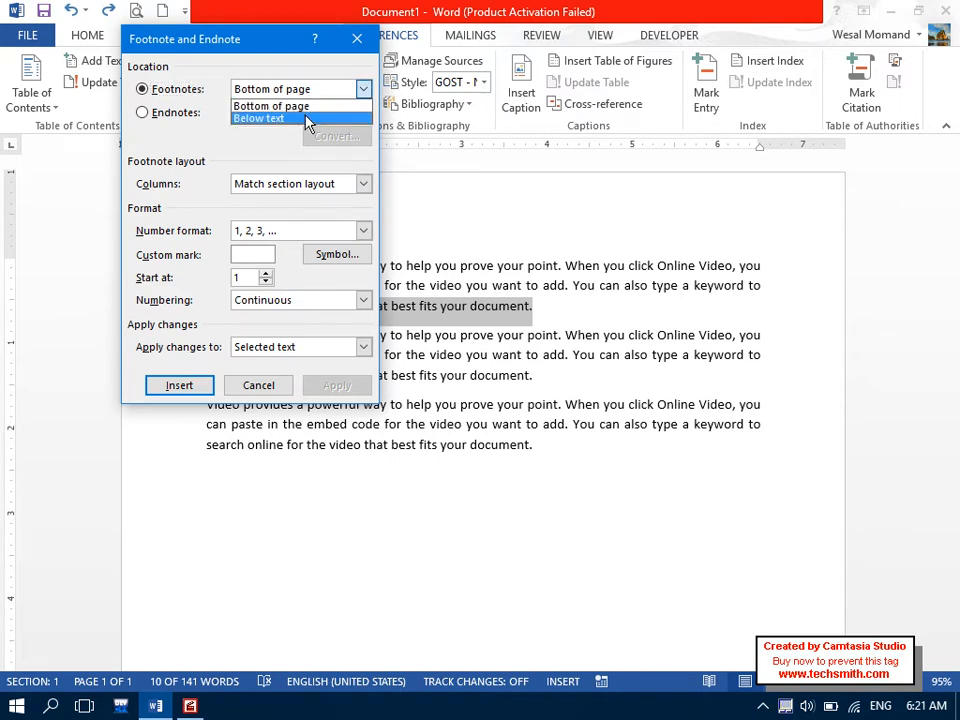
{"action": "left_click", "coordinate": [309, 120]}
{"action": "left_click", "coordinate": [333, 387]}
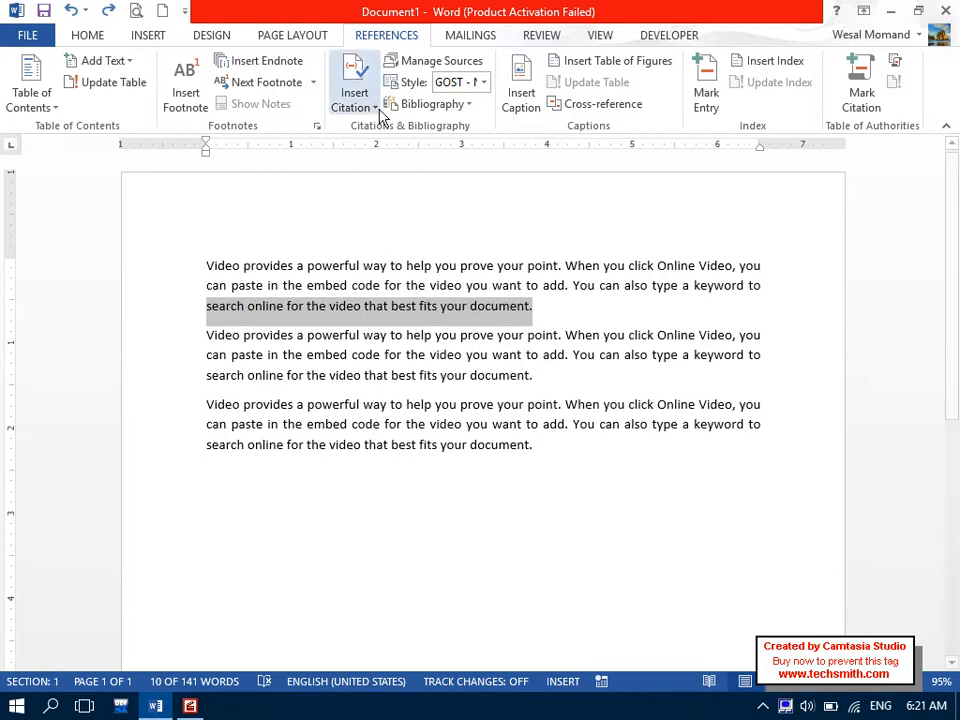
{"action": "left_click", "coordinate": [316, 127]}
{"action": "left_click", "coordinate": [252, 90]}
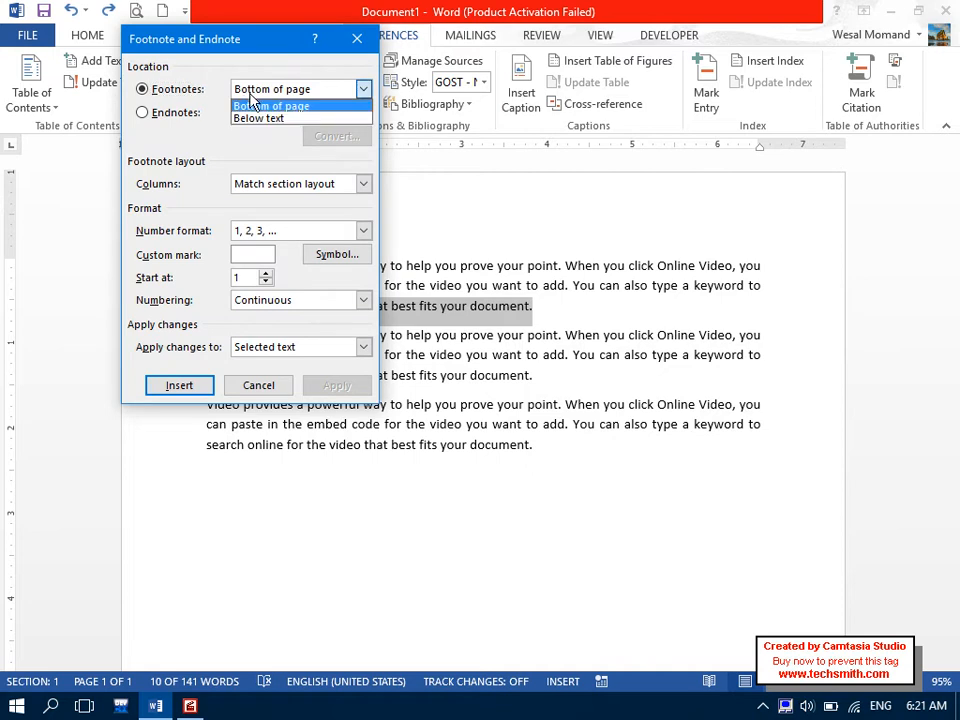
{"action": "left_click", "coordinate": [258, 118]}
{"action": "left_click", "coordinate": [180, 385]}
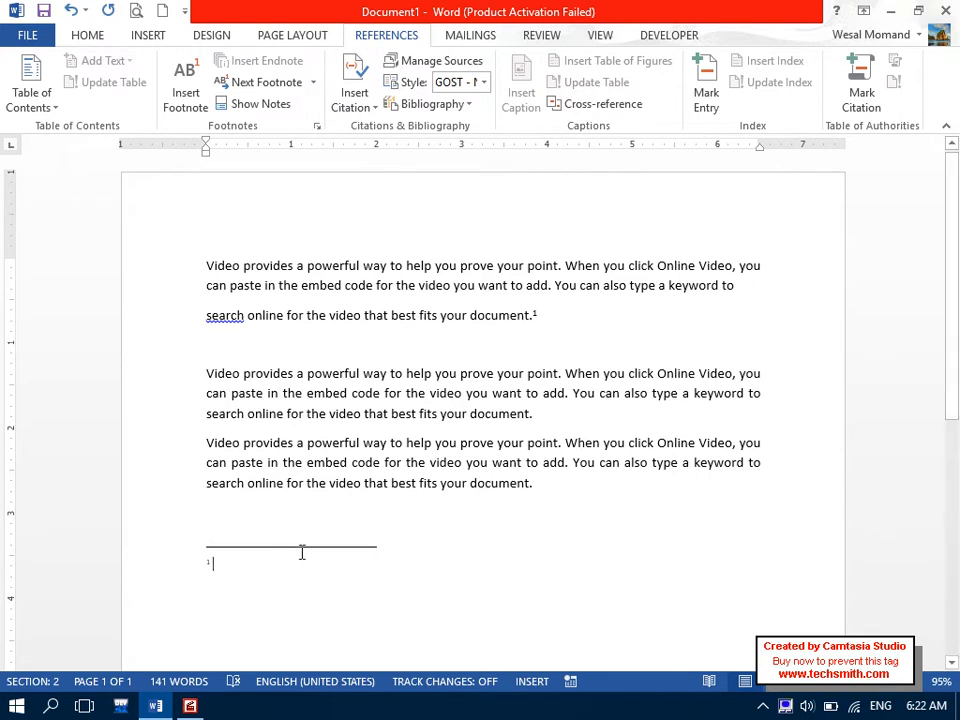
Try to rejoin the separated line "search online for the video" with the first paragraph above it.
{"action": "left_click", "coordinate": [236, 347]}
{"action": "key", "text": "Left"}
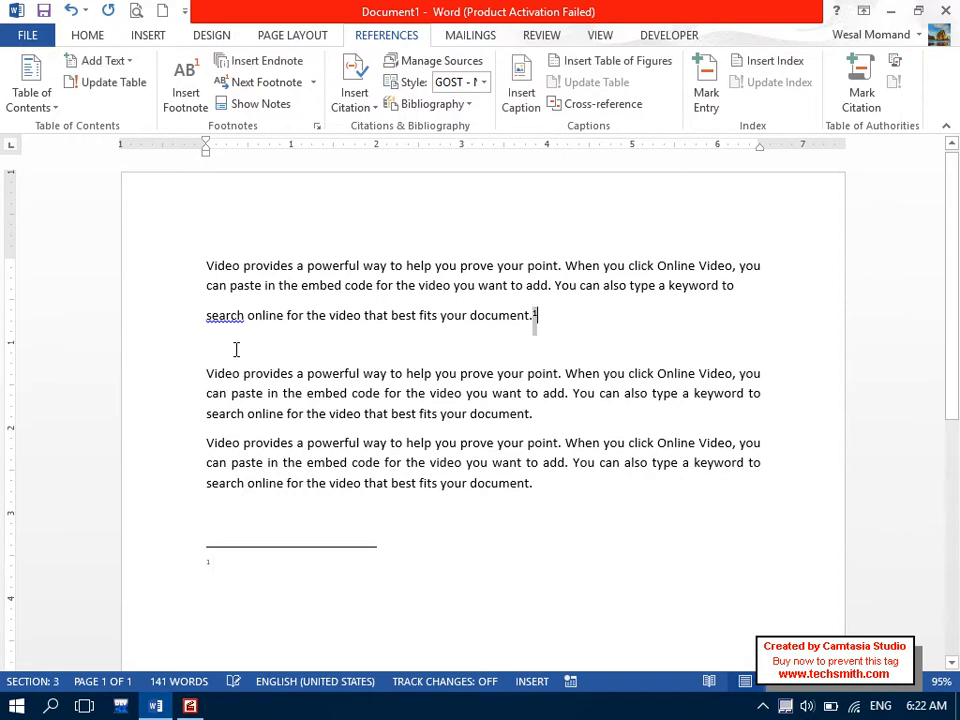
{"action": "left_click", "coordinate": [199, 321]}
{"action": "key", "text": "BackSpace"}
{"action": "key", "text": "BackSpace"}
{"action": "type", "text": "o"}
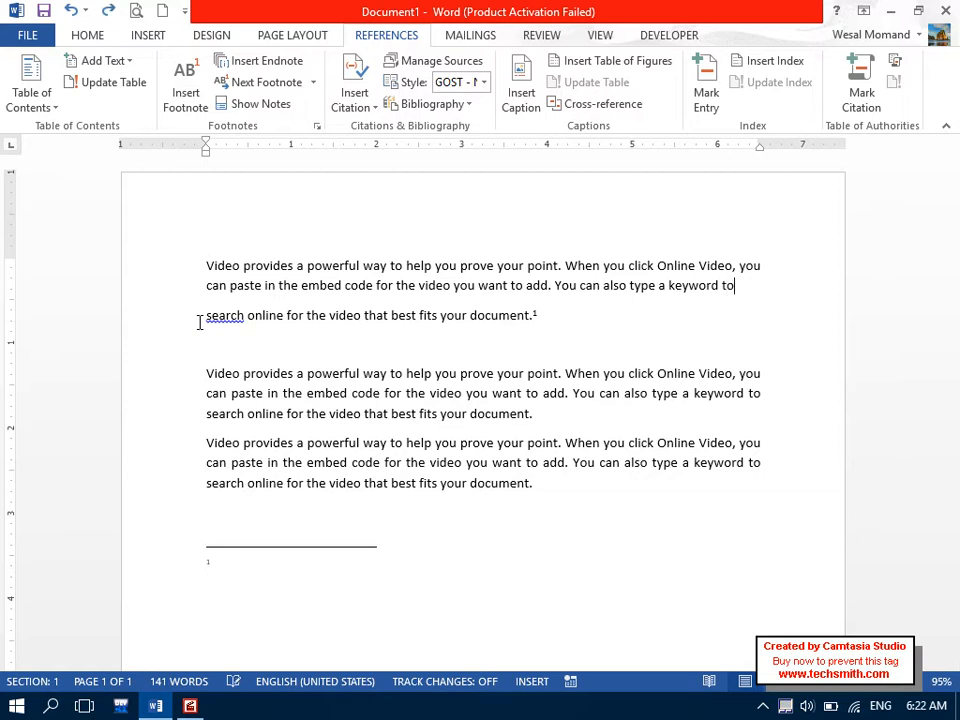
Enter placeholder text "daosdhoashdkashdkash…" as the content of the first footnote.
{"action": "left_click", "coordinate": [251, 350]}
{"action": "key", "text": "Left"}
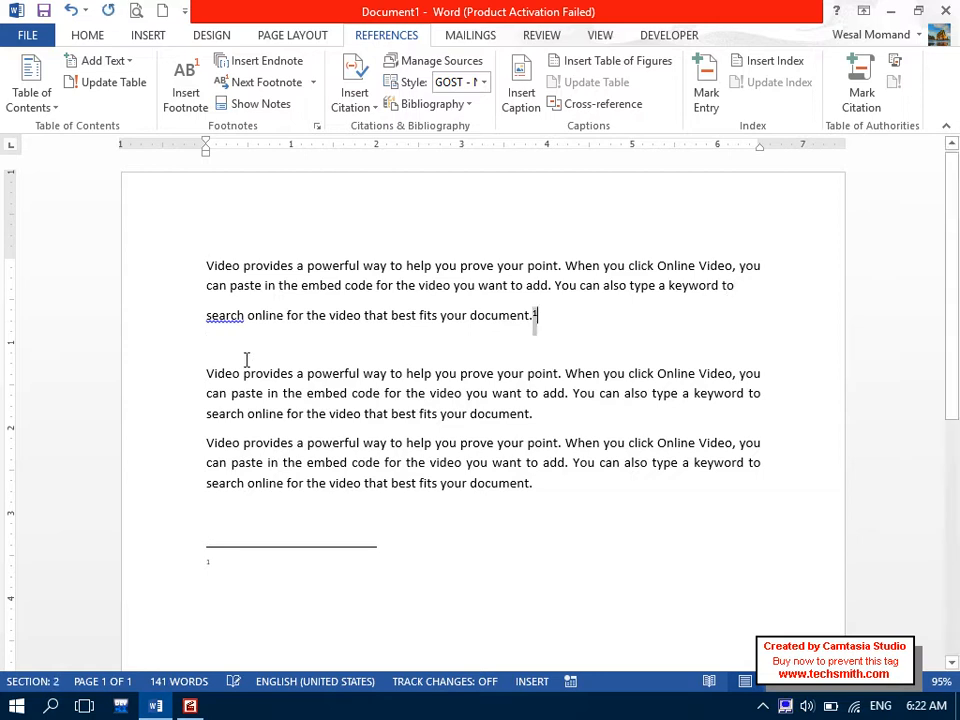
{"action": "left_click", "coordinate": [242, 354]}
{"action": "left_click", "coordinate": [241, 569]}
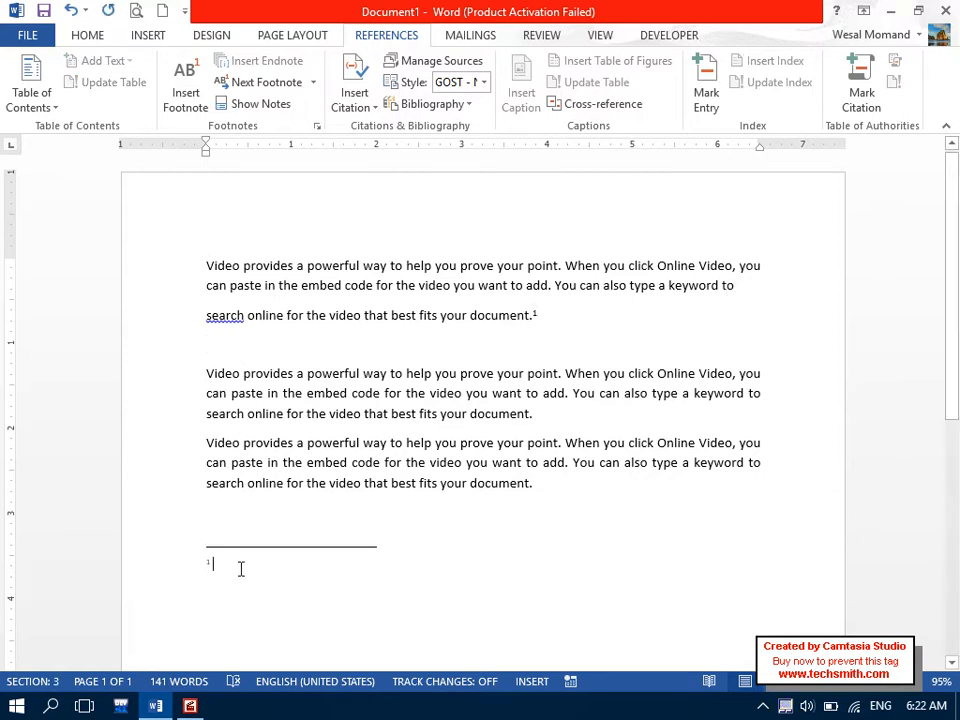
{"action": "type", "text": "daosdhoashdkashdkashdkashdkashdkashdkashdkashdkashdksa"}
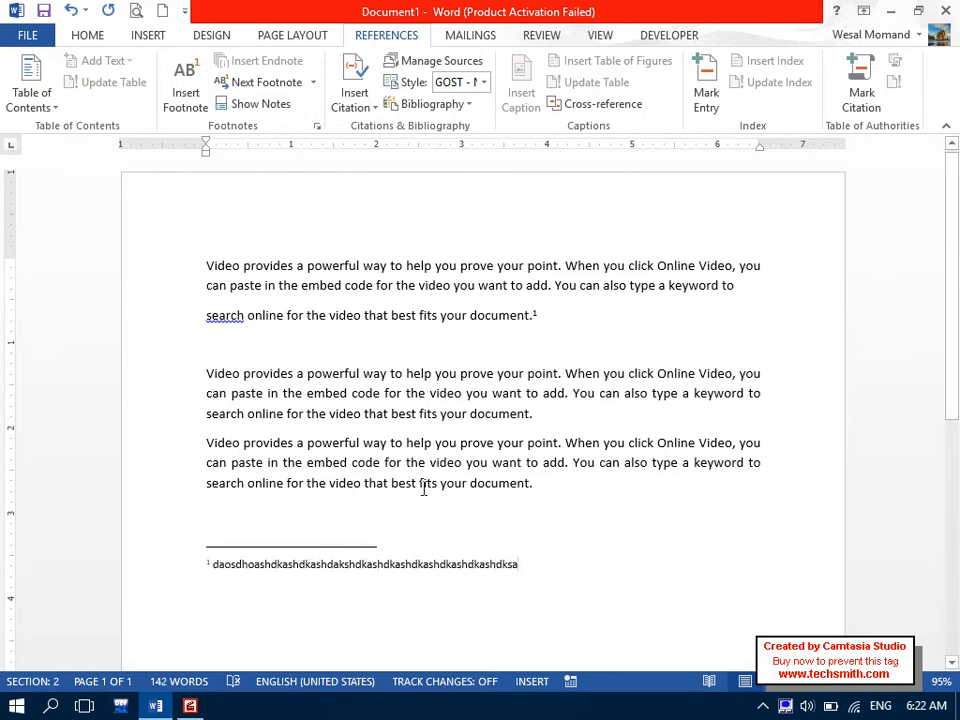
Insert a footnote for the whole second paragraph with its location set to Below text, and fill it with random placeholder letters.
{"action": "left_click_drag", "start_coordinate": [566, 442], "coordinate": [171, 421]}
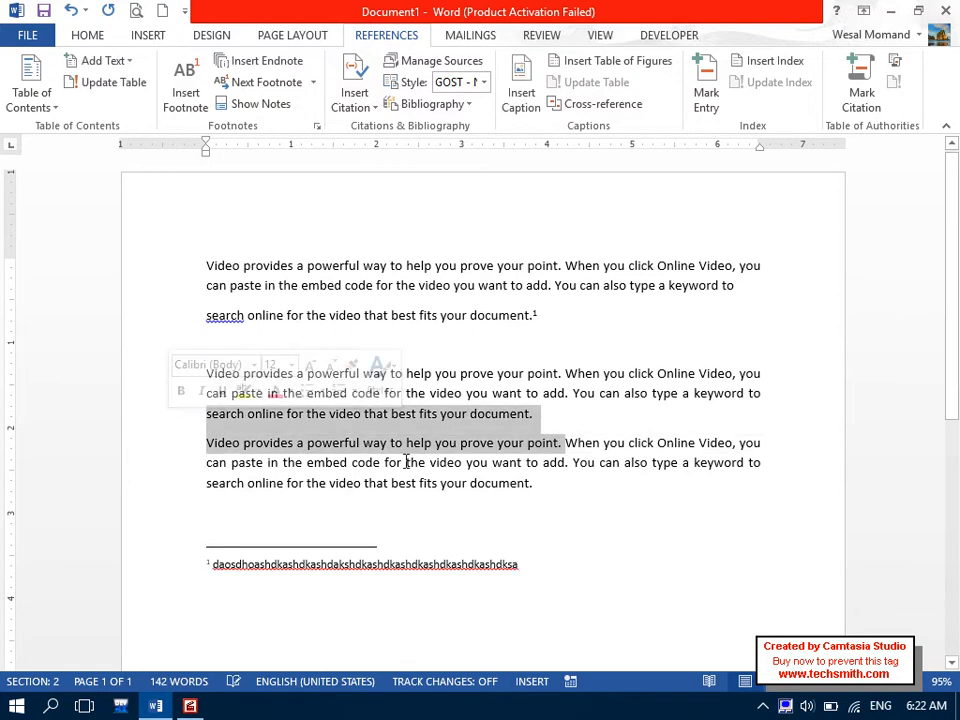
{"action": "left_click", "coordinate": [516, 465]}
{"action": "left_click_drag", "start_coordinate": [551, 420], "coordinate": [189, 369]}
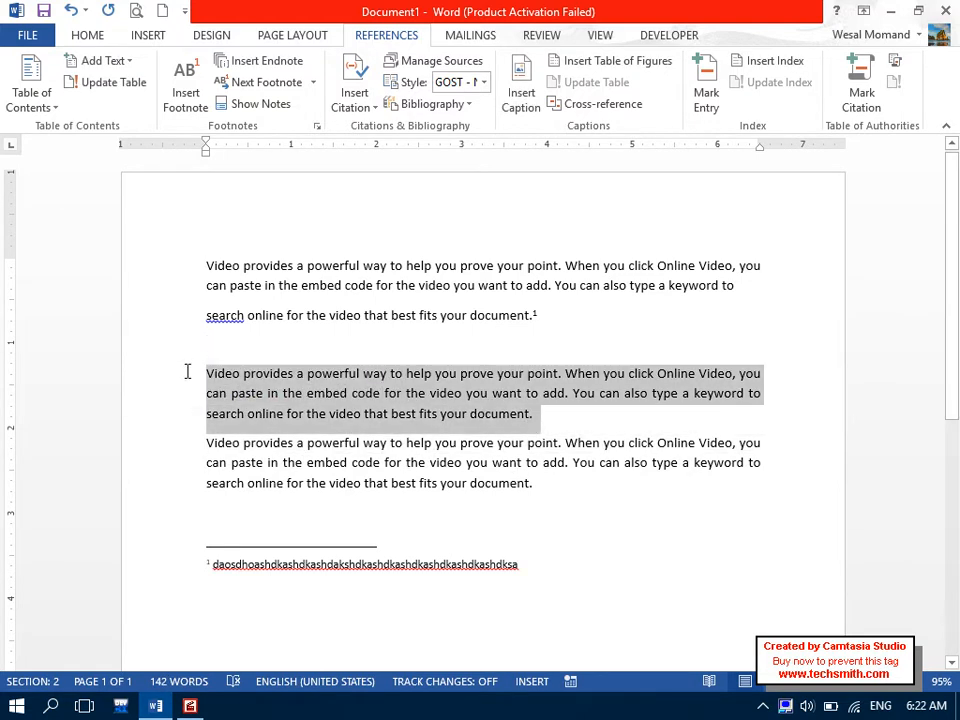
{"action": "left_click", "coordinate": [316, 126]}
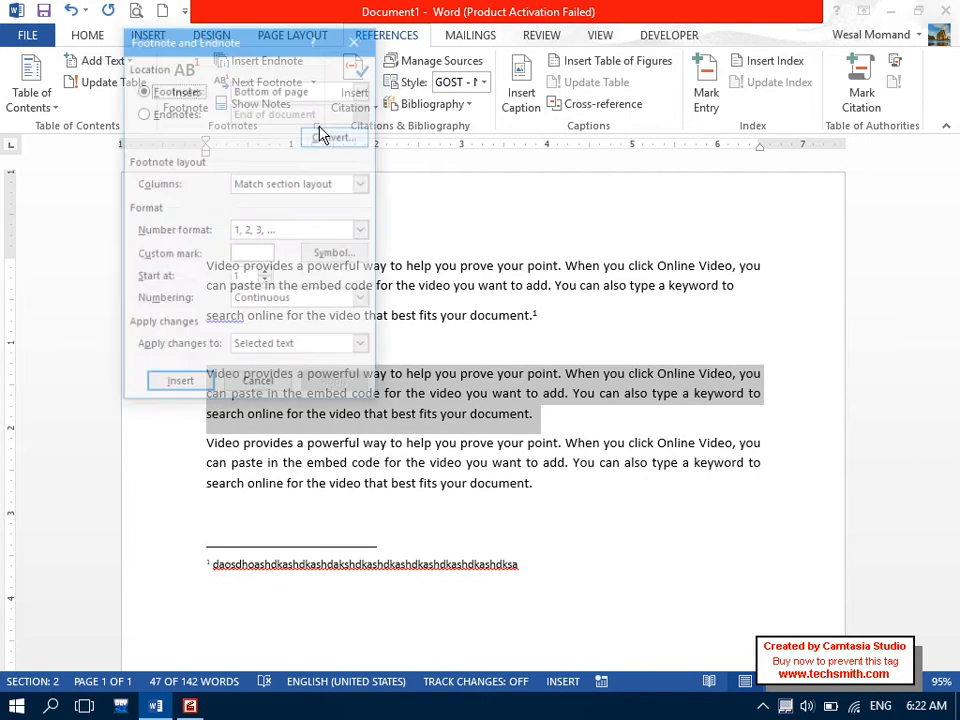
{"action": "left_click", "coordinate": [305, 89]}
{"action": "left_click", "coordinate": [300, 118]}
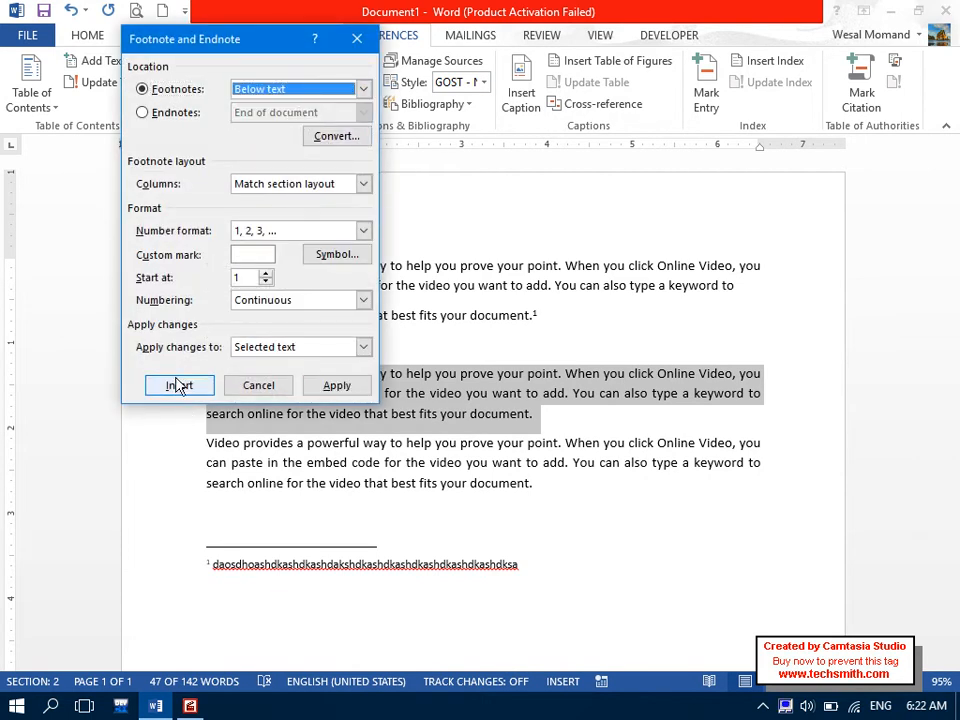
{"action": "left_click", "coordinate": [181, 386]}
{"action": "type", "text": "adsasdasdhals"}
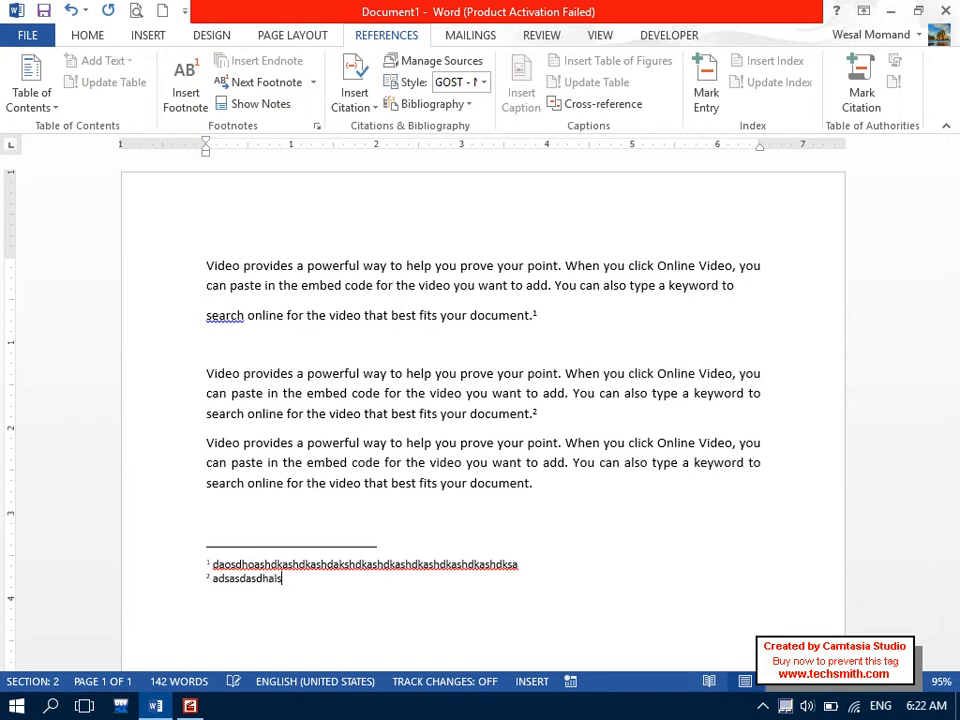
{"action": "type", "text": "dhlashdlashlasldhaslhdlasholasdhasldhals"}
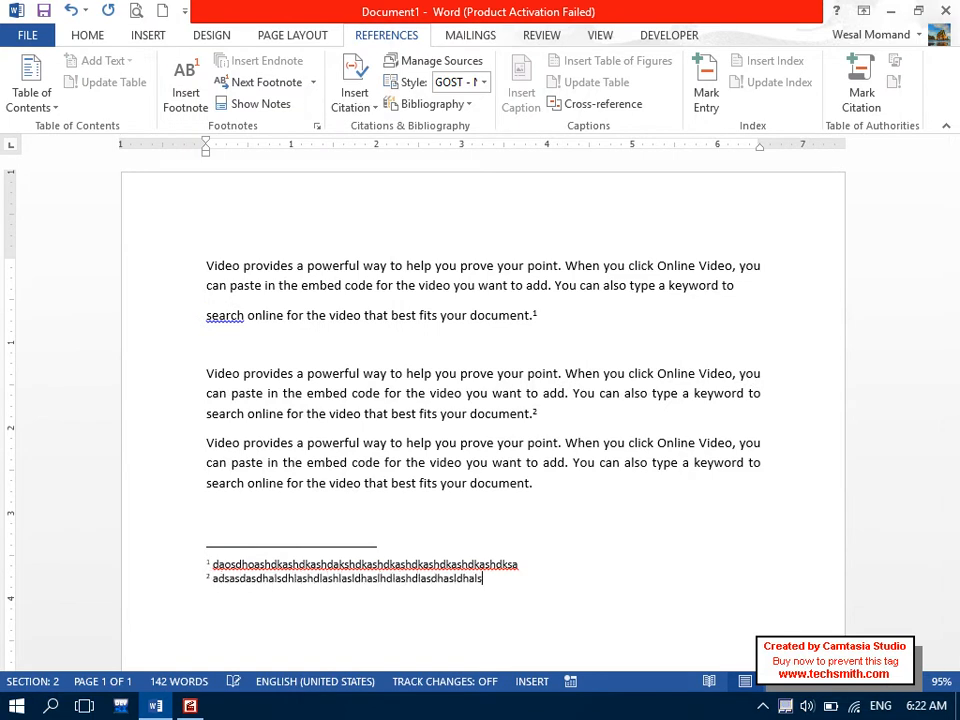
Insert a footnote for the whole third paragraph with its location at Bottom of page, and fill it with random placeholder letters.
{"action": "scroll", "coordinate": [957, 323], "scroll_direction": "down", "scroll_amount": 10}
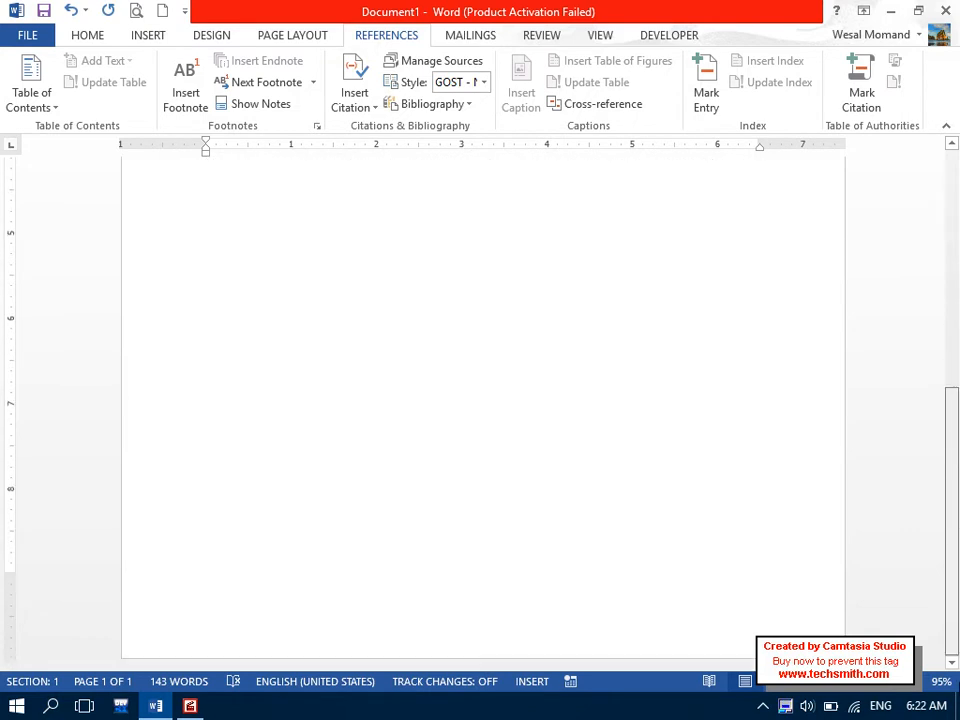
{"action": "scroll", "coordinate": [924, 430], "scroll_direction": "up", "scroll_amount": 8}
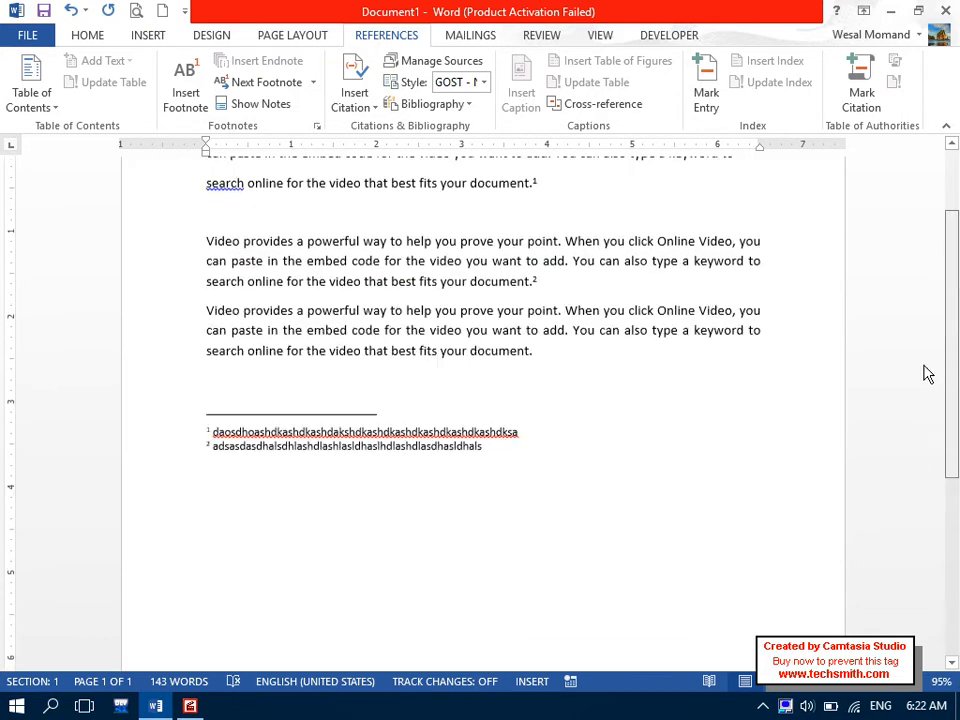
{"action": "left_click_drag", "start_coordinate": [924, 342], "coordinate": [922, 337]}
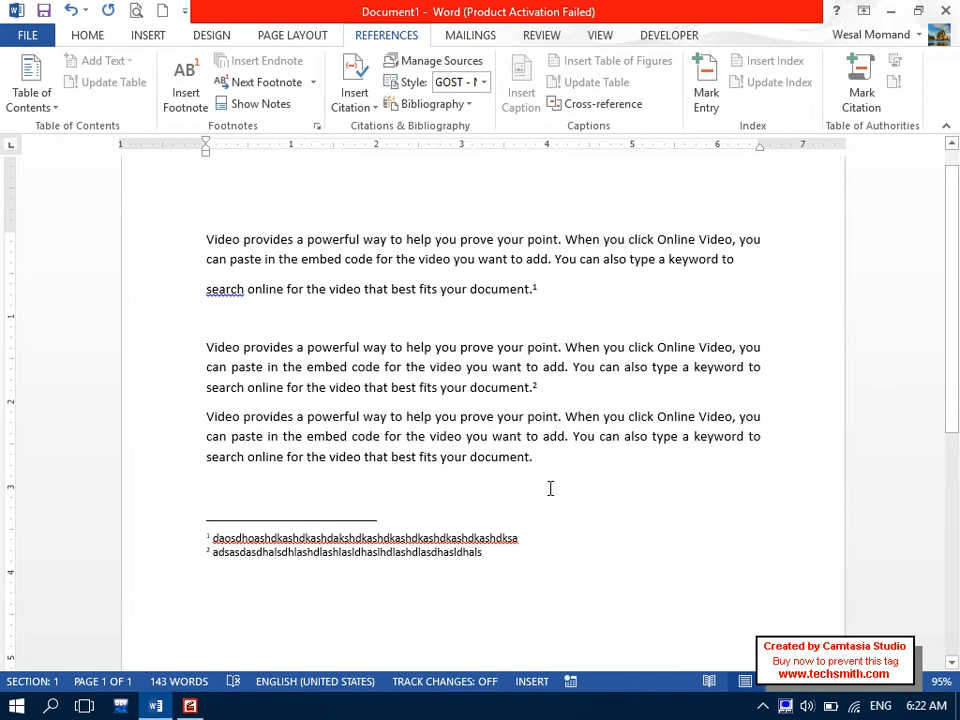
{"action": "left_click_drag", "start_coordinate": [547, 469], "coordinate": [184, 429]}
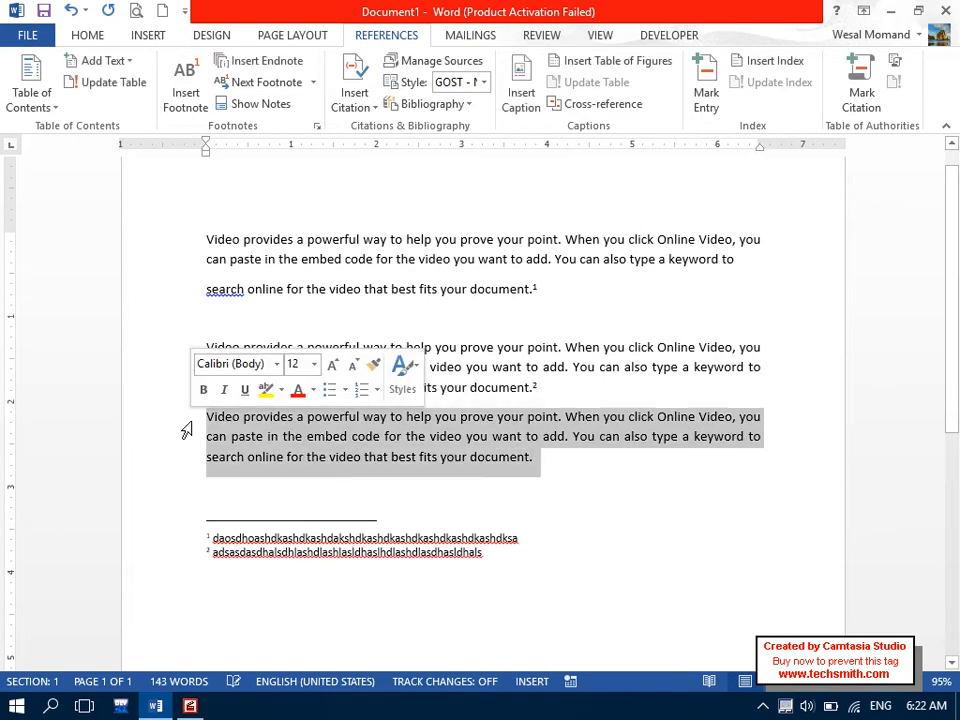
{"action": "left_click", "coordinate": [316, 126]}
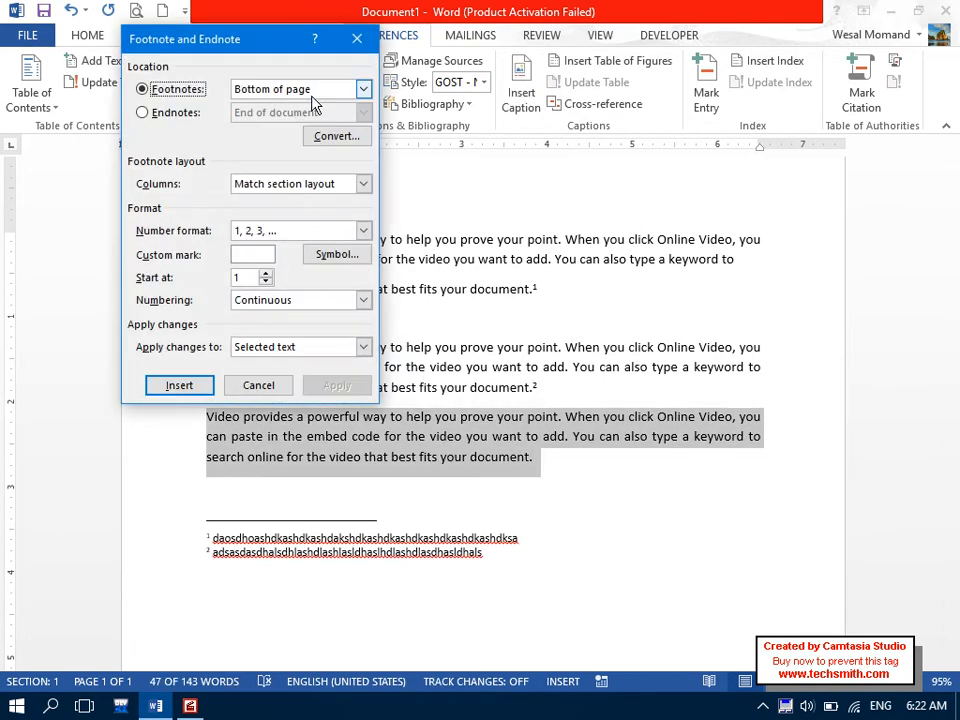
{"action": "left_click", "coordinate": [180, 385]}
{"action": "type", "text": "asdhaskhdkashdkashkhdkhaskdhaskdhasdasdasdasdasd"}
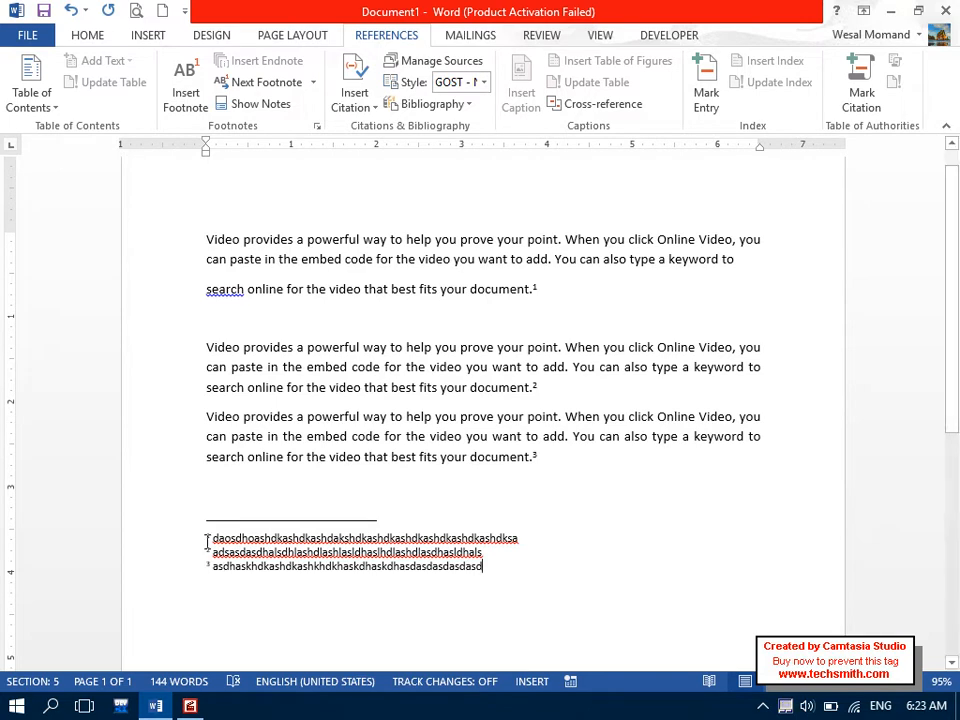
Try the Below text and Bottom of page locations in the footnote settings, and discard the changes.
{"action": "left_click", "coordinate": [317, 126]}
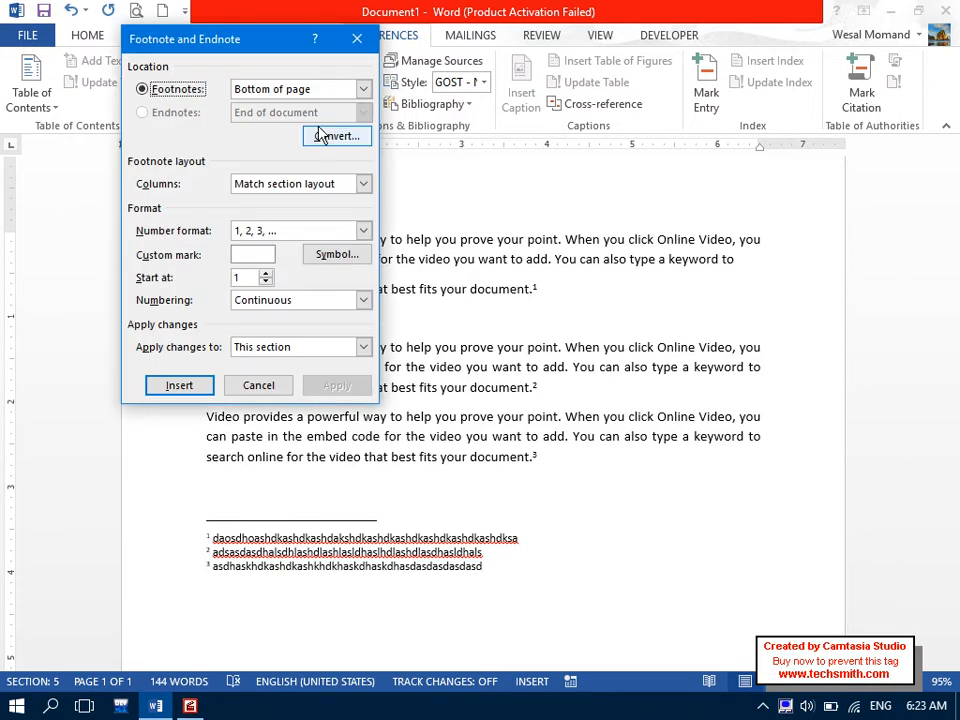
{"action": "left_click", "coordinate": [243, 92]}
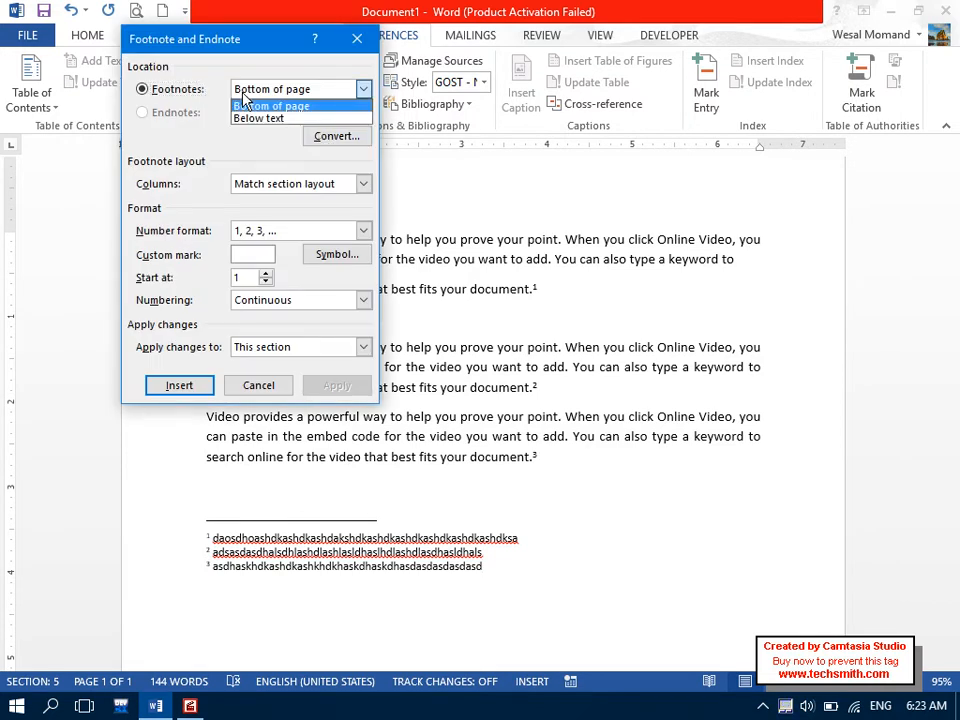
{"action": "left_click", "coordinate": [290, 118]}
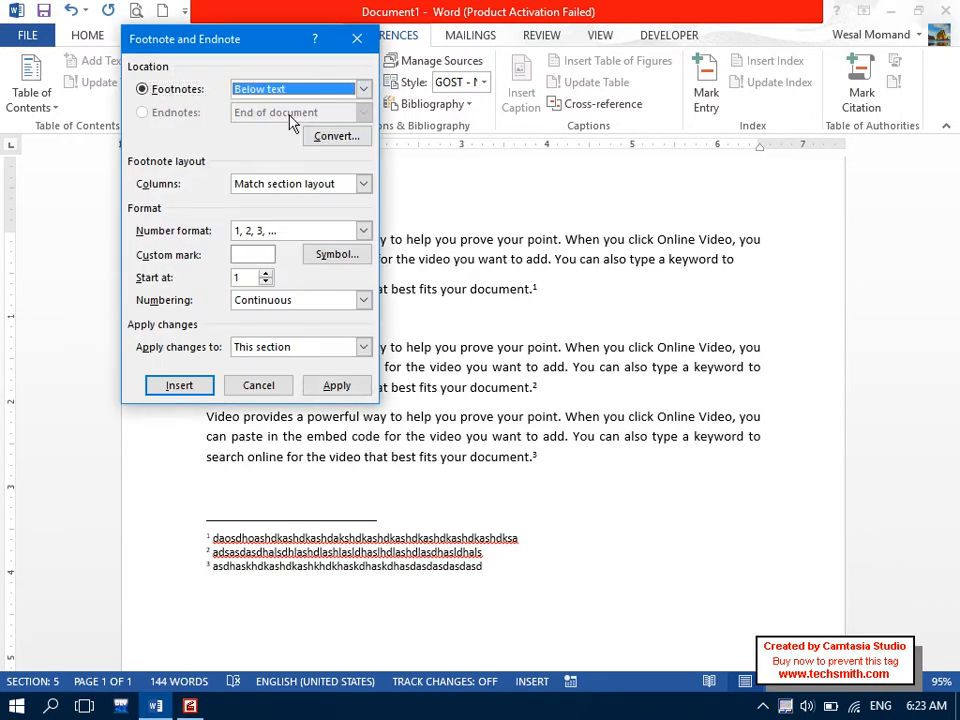
{"action": "left_click", "coordinate": [278, 94]}
{"action": "left_click", "coordinate": [276, 106]}
{"action": "left_click", "coordinate": [257, 385]}
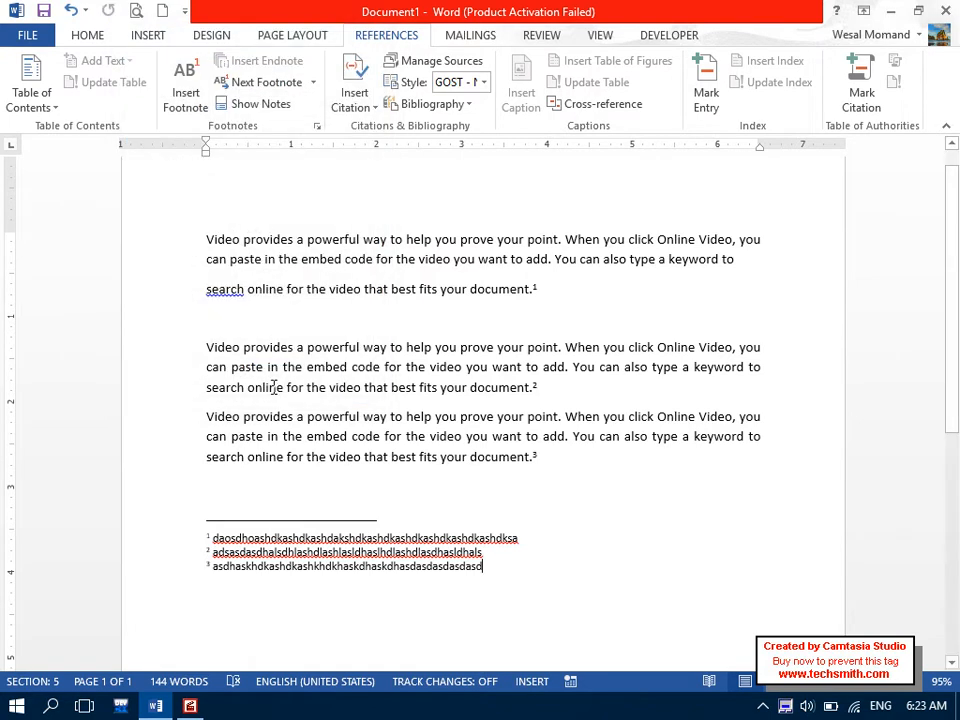
Create a new blank document and enter "Microsoft Word" as its first heading line.
{"action": "left_click", "coordinate": [163, 10]}
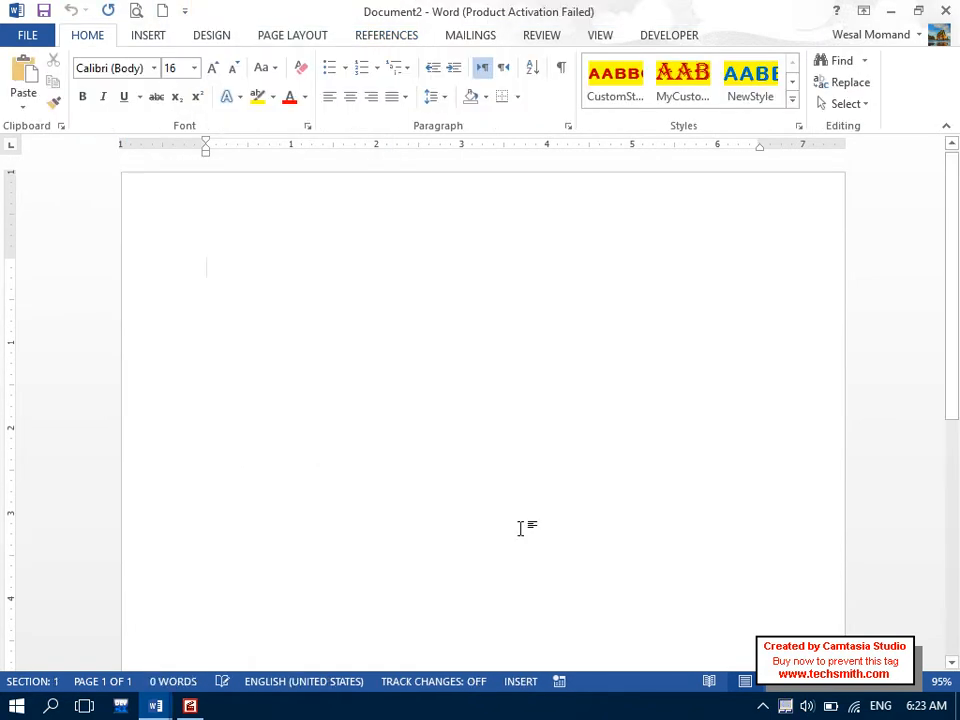
{"action": "key", "text": "Caps_Lock"}
{"action": "type", "text": "M"}
{"action": "key", "text": "Caps_Lock"}
{"action": "type", "text": "icrosoft"}
{"action": "key", "text": "Caps_Lock"}
{"action": "type", "text": "W"}
{"action": "key", "text": "Caps_Lock"}
{"action": "type", "text": "orx"}
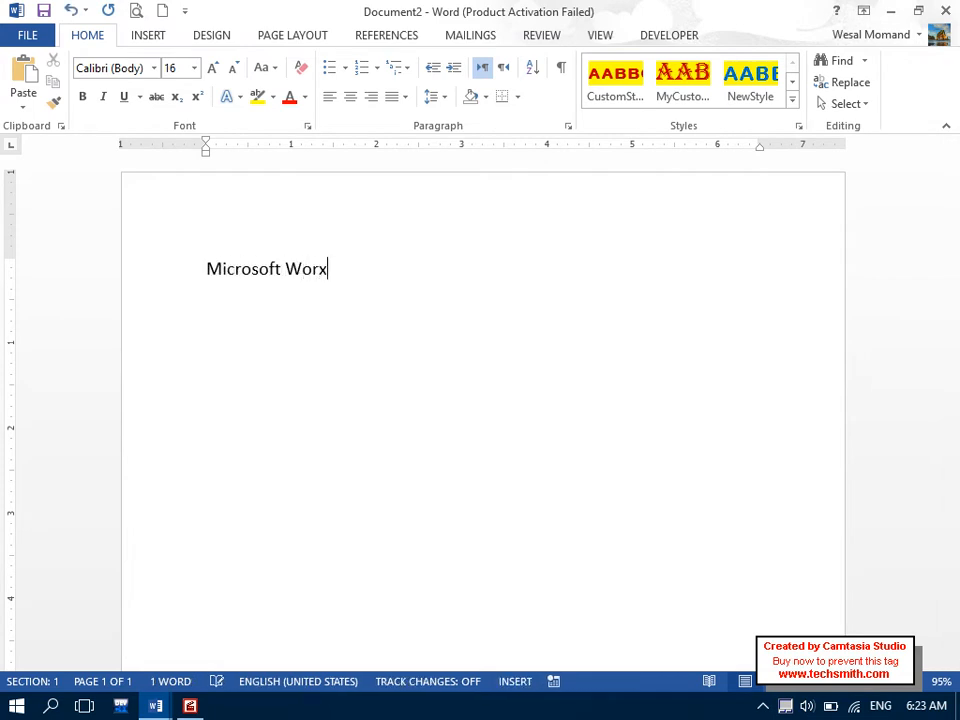
{"action": "key", "text": "BackSpace"}
{"action": "type", "text": "d"}
{"action": "key", "text": "Return"}
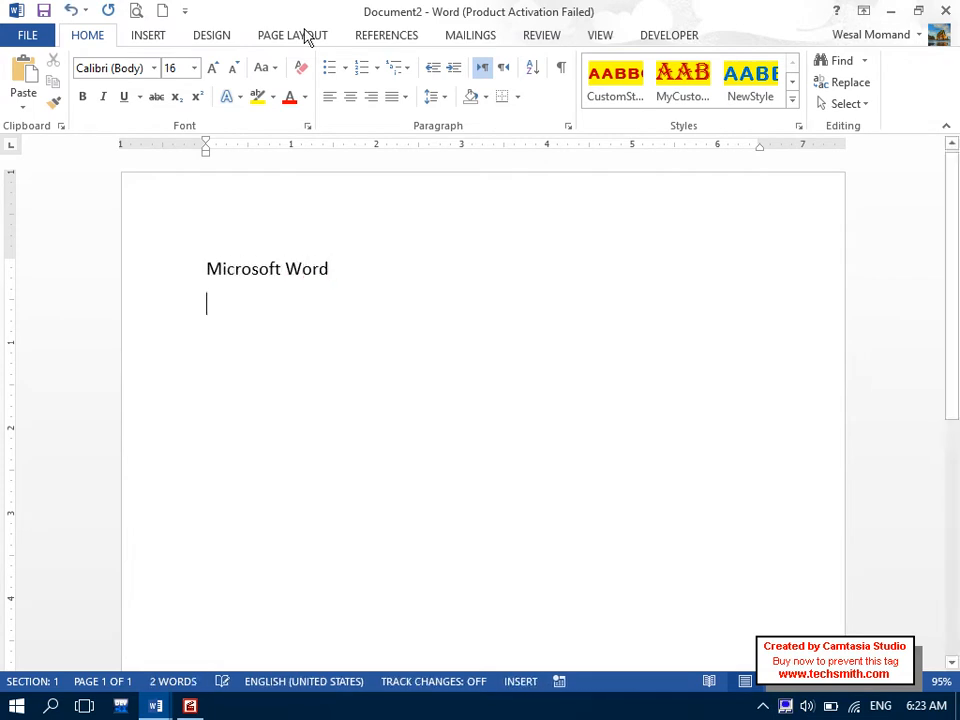
Set the font size to 11 below the heading and generate sample paragraphs with =rand().
{"action": "left_click", "coordinate": [184, 67]}
{"action": "type", "text": "11"}
{"action": "key", "text": "Return"}
{"action": "type", "text": "=rand()"}
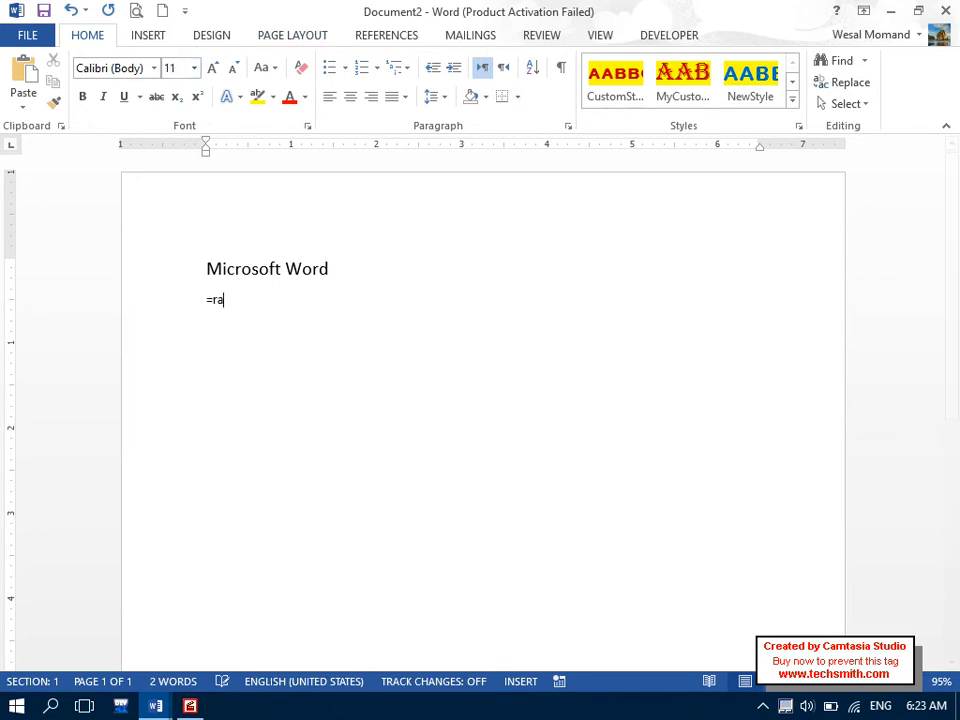
{"action": "key", "text": "Return"}
Append four more sets of sample paragraphs with =rand() to extend the Microsoft Word section onto a third page.
{"action": "type", "text": "=rand()"}
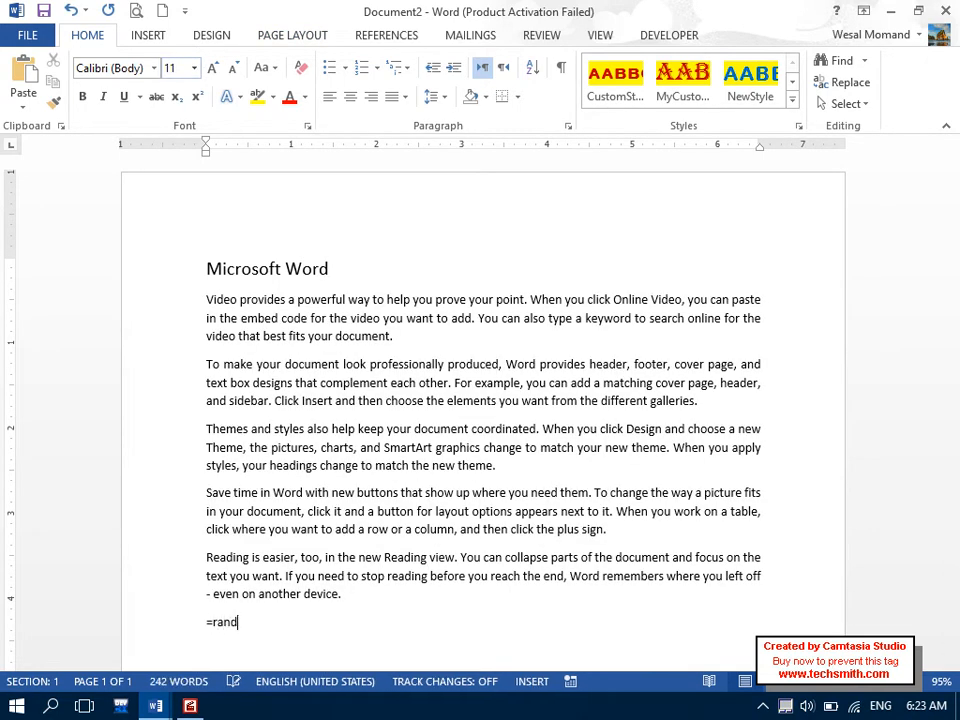
{"action": "key", "text": "Return"}
{"action": "type", "text": "=rand"}
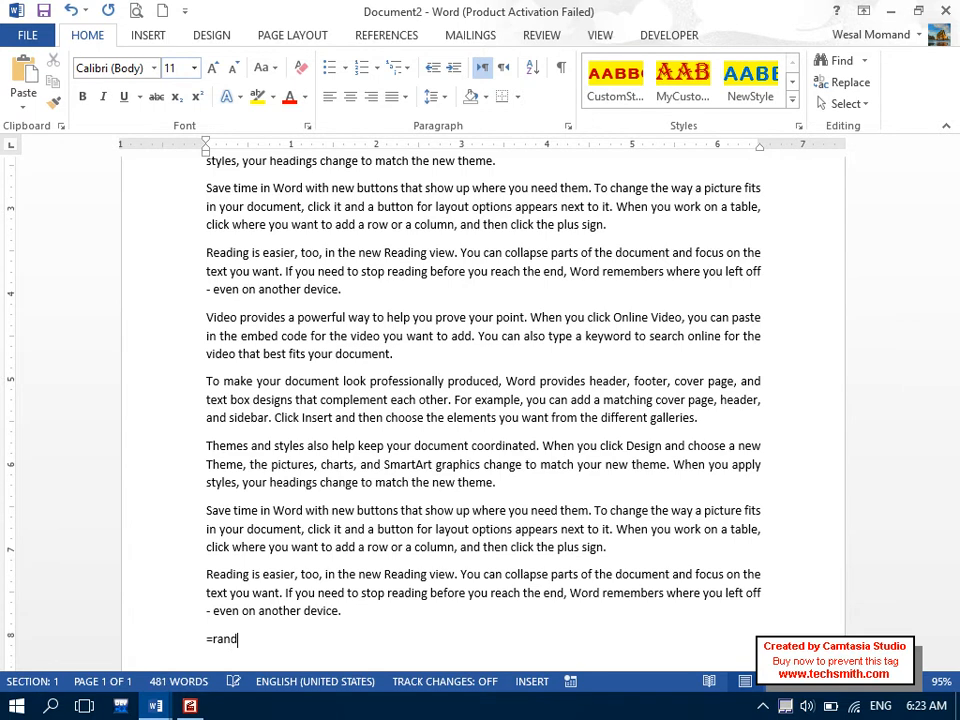
{"action": "type", "text": "()"}
{"action": "key", "text": "Return"}
{"action": "type", "text": "=ra"}
{"action": "type", "text": "d"}
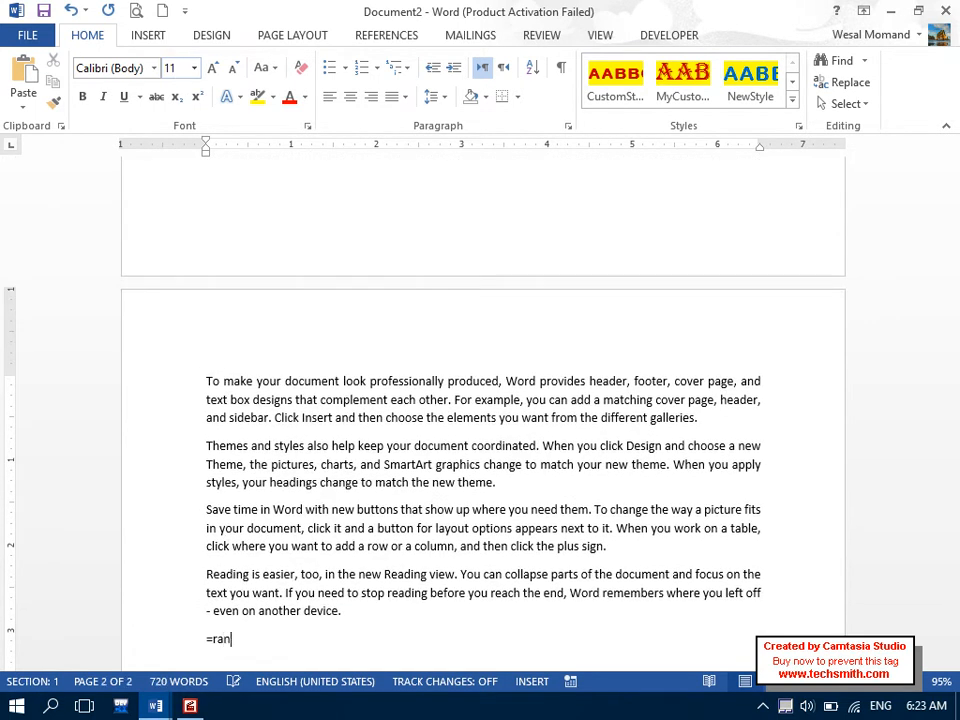
{"action": "type", "text": "()"}
{"action": "key", "text": "Return"}
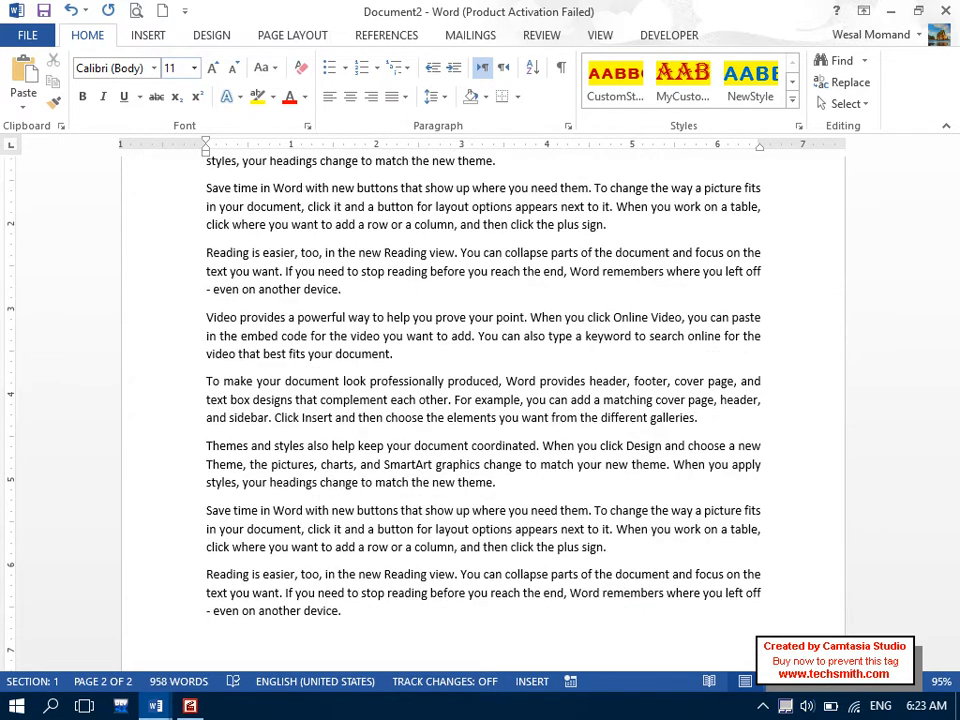
{"action": "type", "text": "=rabnd()"}
{"action": "key", "text": "Return"}
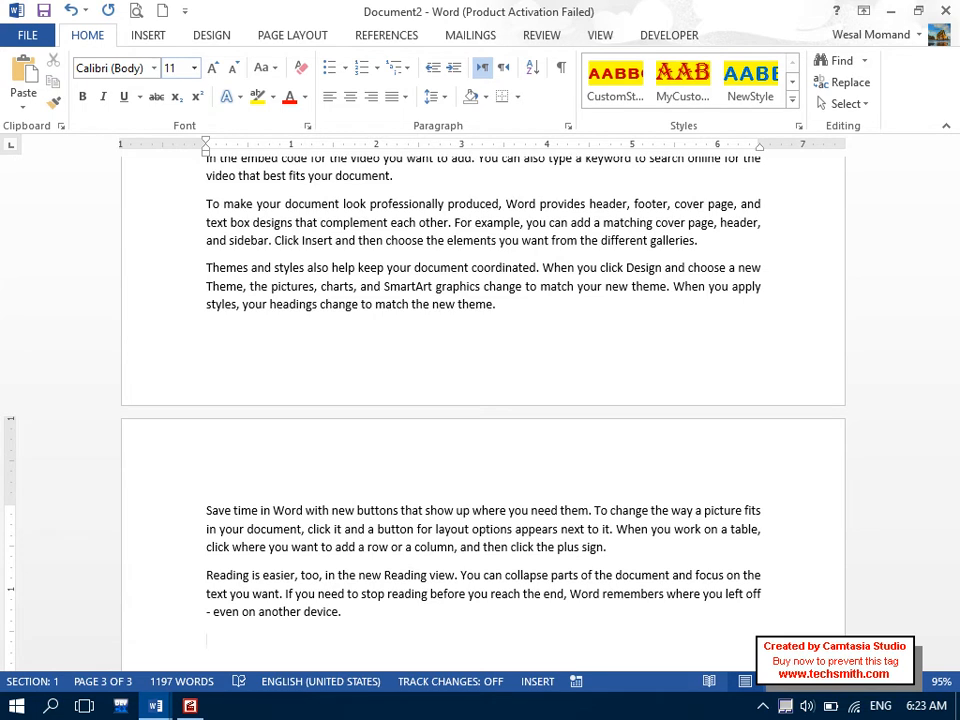
Add the heading "Microsoft Power Point" after the sample text and enlarge its font by 7 points.
{"action": "key", "text": "Caps_Lock"}
{"action": "type", "text": "Microsoft Power Point"}
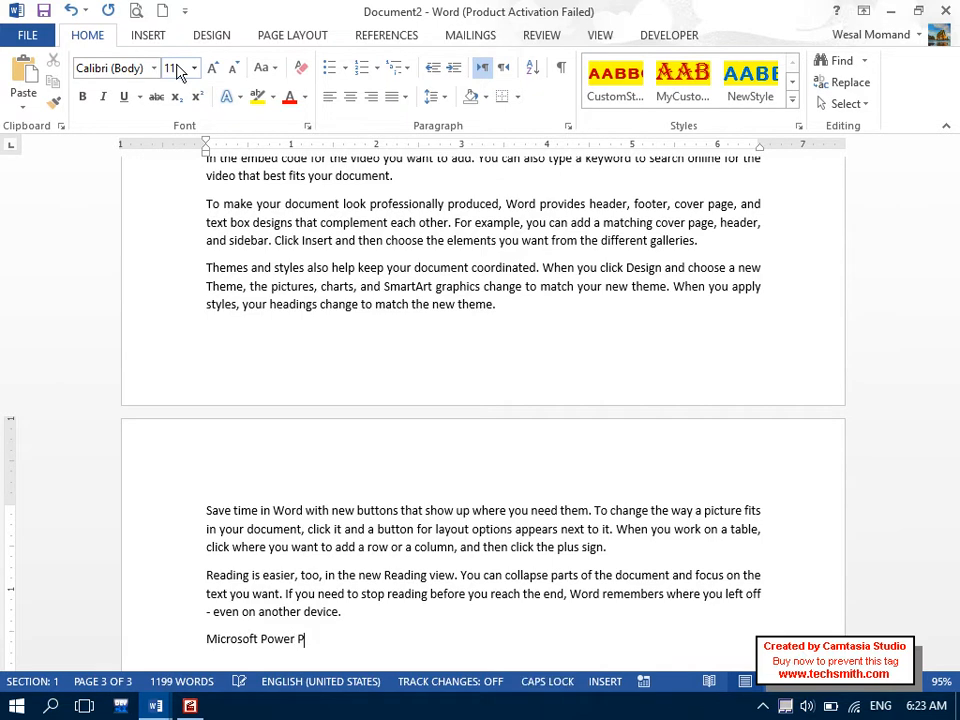
{"action": "key", "text": "Return"}
{"action": "key", "text": "Caps_Lock"}
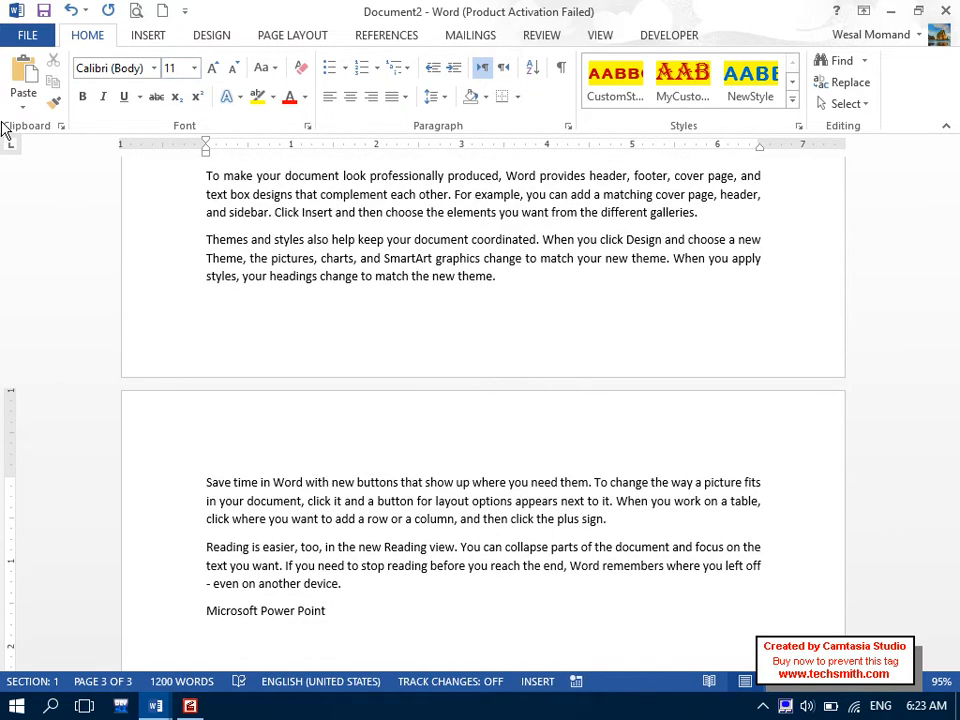
{"action": "left_click", "coordinate": [163, 615]}
{"action": "key", "text": "ctrl+bracketright"}
{"action": "key", "text": "ctrl+bracketright"}
{"action": "key", "text": "ctrl+bracketright"}
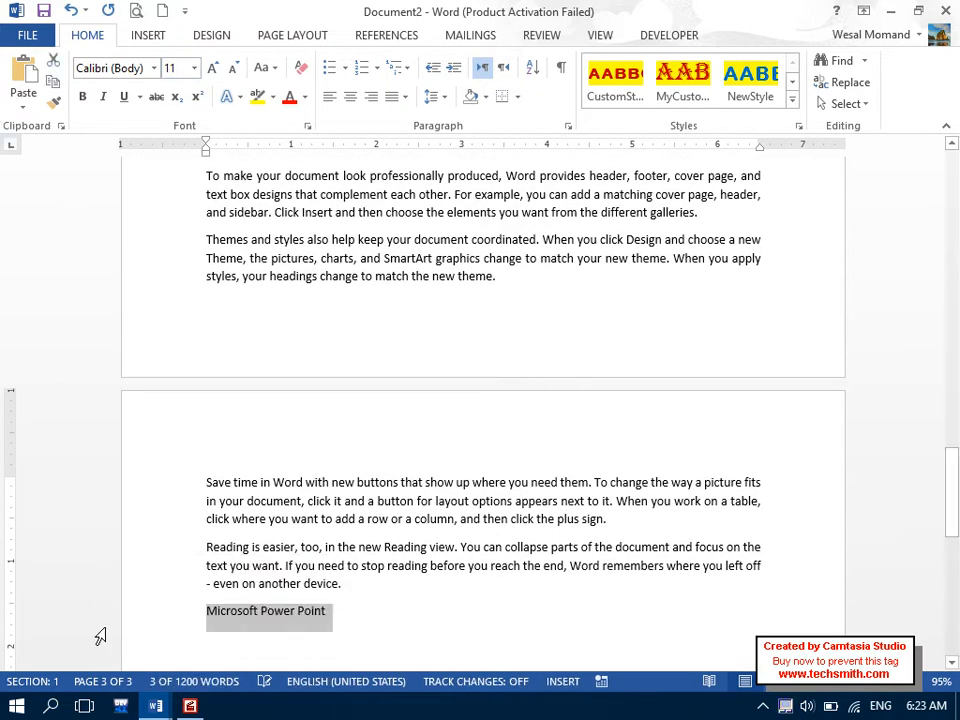
{"action": "key", "text": "ctrl+bracketright"}
{"action": "key", "text": "ctrl+bracketright"}
{"action": "key", "text": "ctrl+bracketright"}
{"action": "key", "text": "ctrl+bracketright"}
Generate two sets of sample paragraphs with =rand() below the "Microsoft Power Point" heading.
{"action": "key", "text": "End"}
{"action": "key", "text": "Return"}
{"action": "type", "text": "=rand()"}
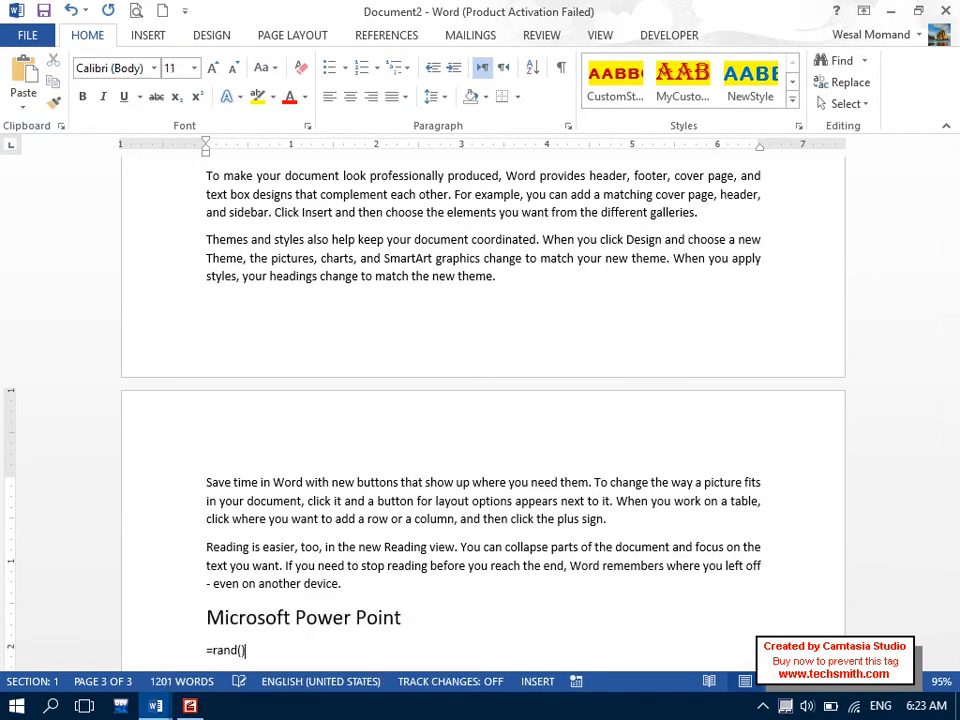
{"action": "key", "text": "Return"}
{"action": "type", "text": "=r"}
{"action": "type", "text": "=rand"}
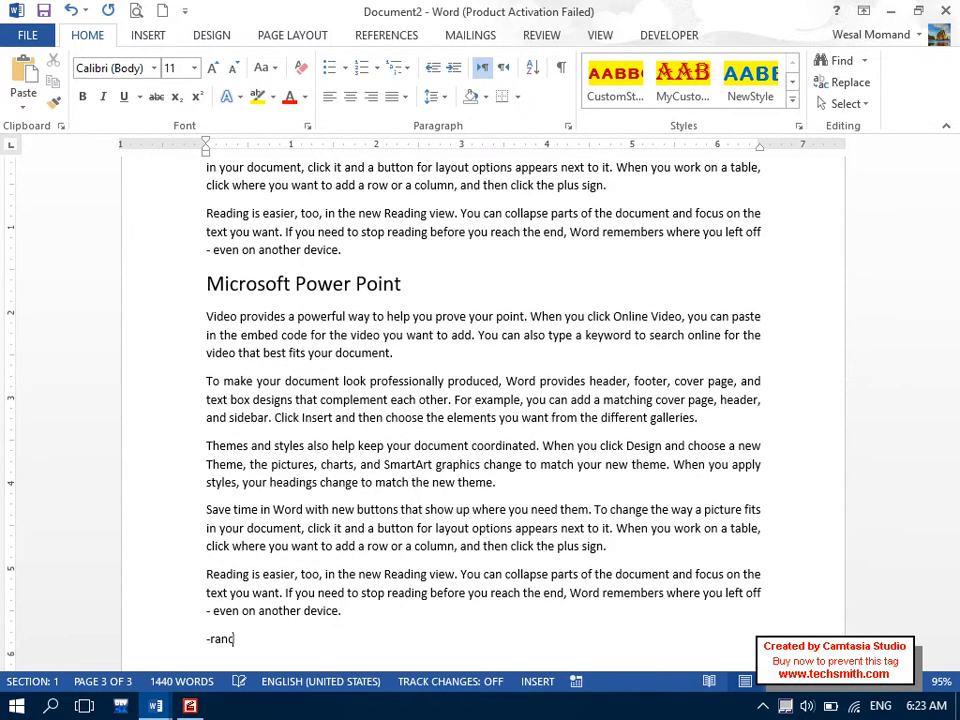
{"action": "key", "text": "BackSpace"}
{"action": "key", "text": "BackSpace"}
{"action": "key", "text": "BackSpace"}
{"action": "key", "text": "BackSpace"}
{"action": "type", "text": "rand()"}
{"action": "key", "text": "Return"}
Append three more sets of =rand() sample paragraphs to extend the Microsoft Power Point section onto a fifth page.
{"action": "type", "text": "=rand"}
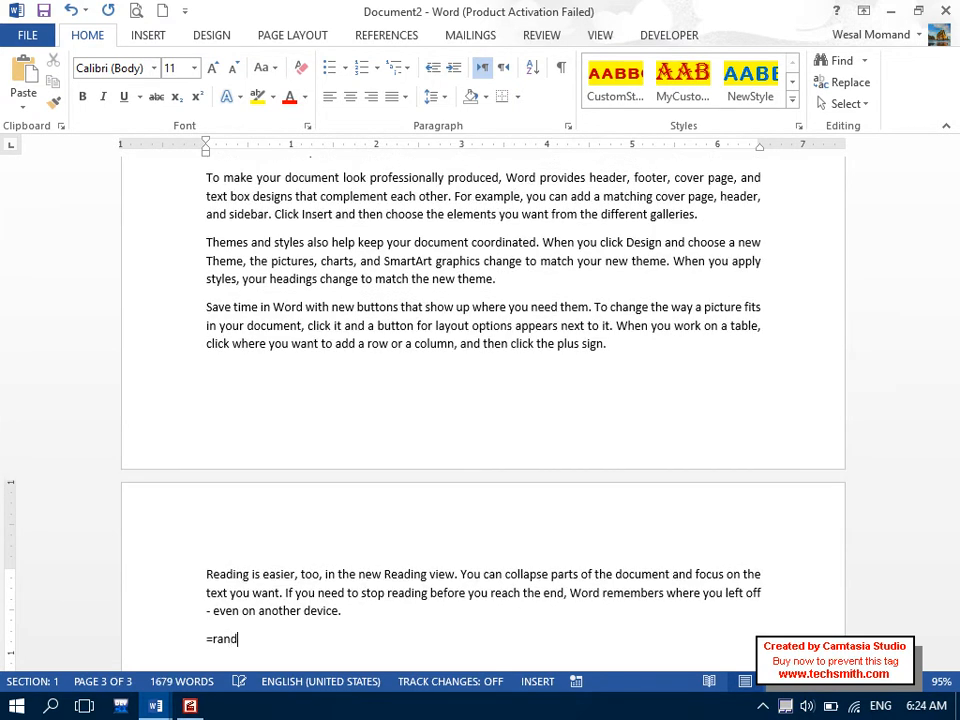
{"action": "type", "text": "()"}
{"action": "key", "text": "Return"}
{"action": "type", "text": "r"}
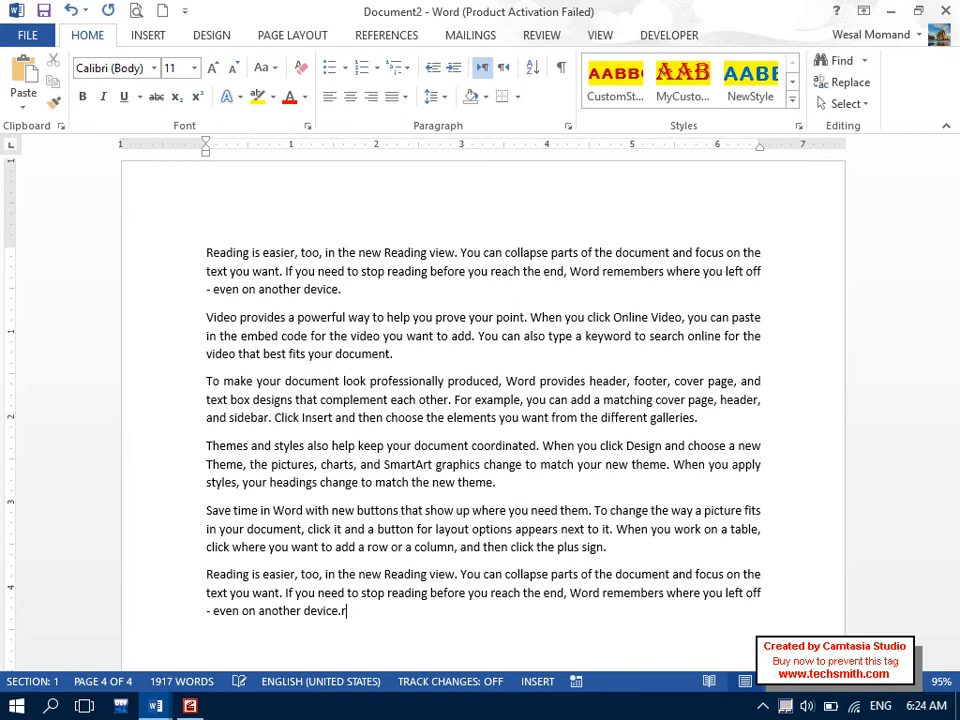
{"action": "type", "text": "and()("}
{"action": "key", "text": "Return"}
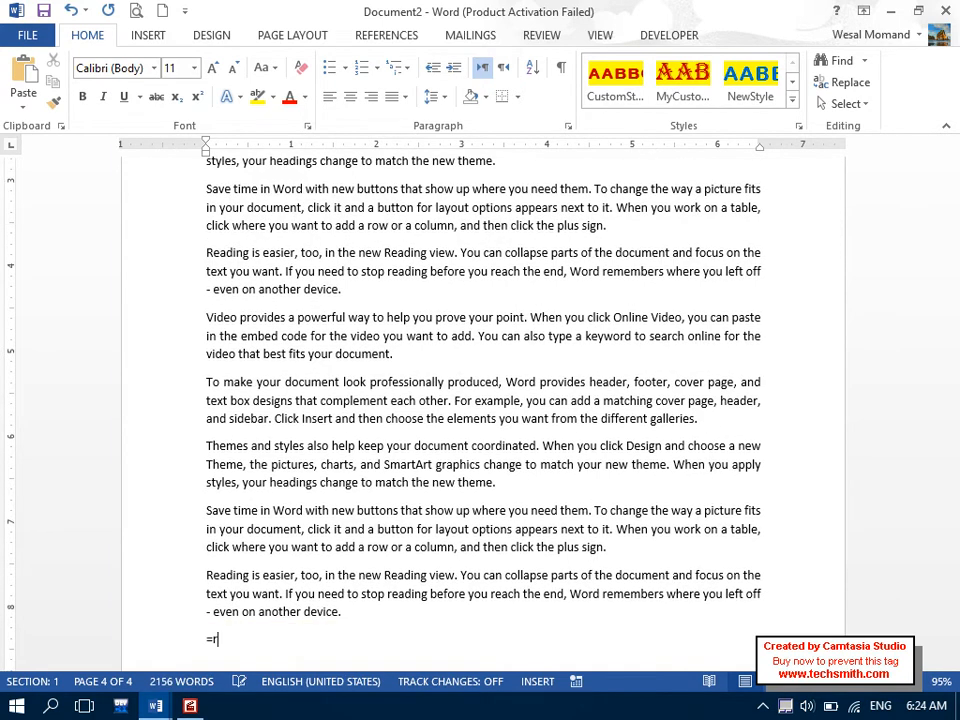
{"action": "key", "text": "Return"}
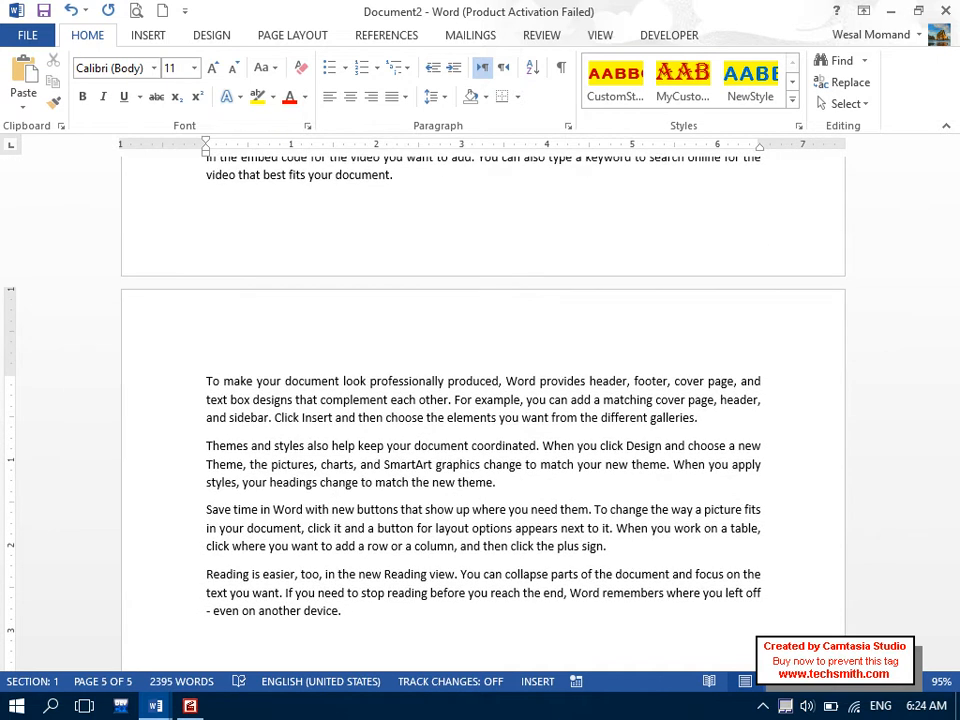
Insert a continuous section break after the paragraph just above the "Microsoft Power Point" heading.
{"action": "left_click_drag", "start_coordinate": [956, 568], "coordinate": [949, 386]}
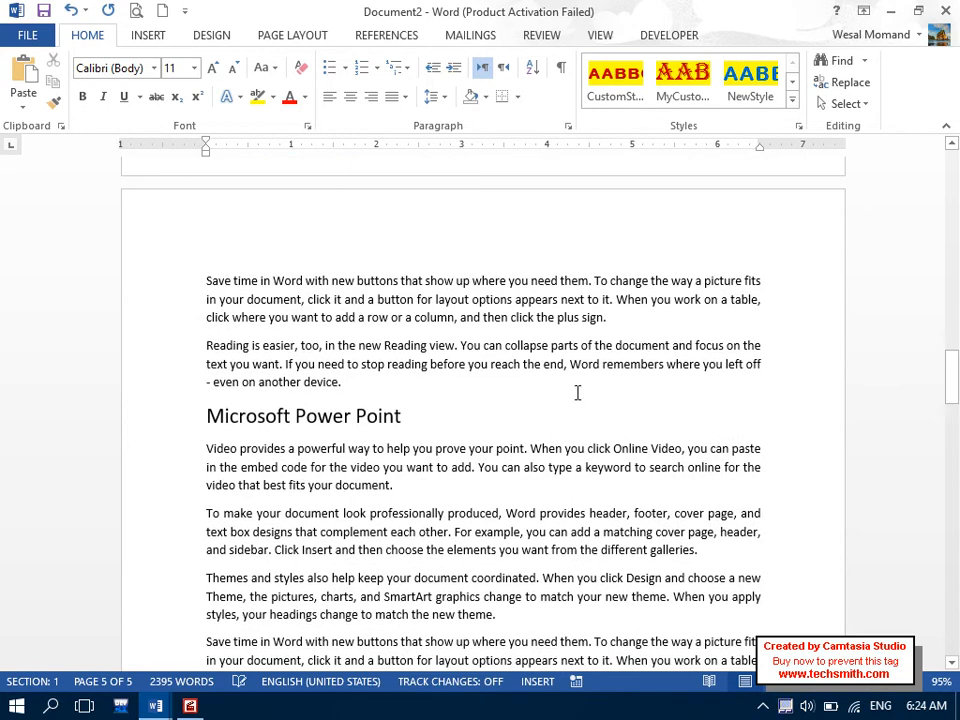
{"action": "left_click", "coordinate": [388, 381]}
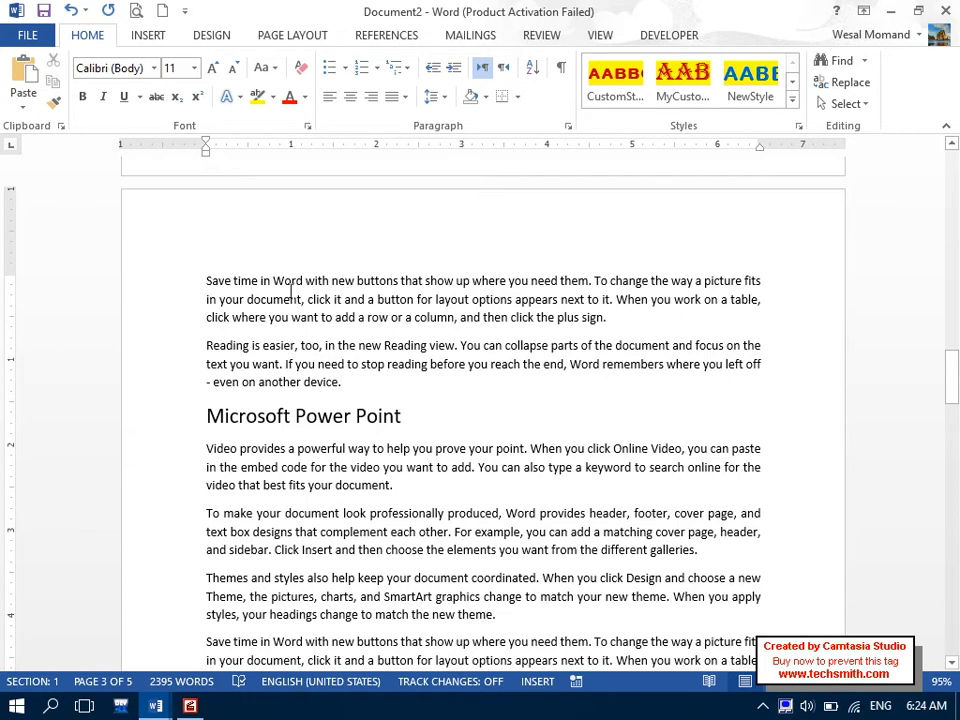
{"action": "left_click", "coordinate": [293, 36]}
{"action": "left_click", "coordinate": [230, 61]}
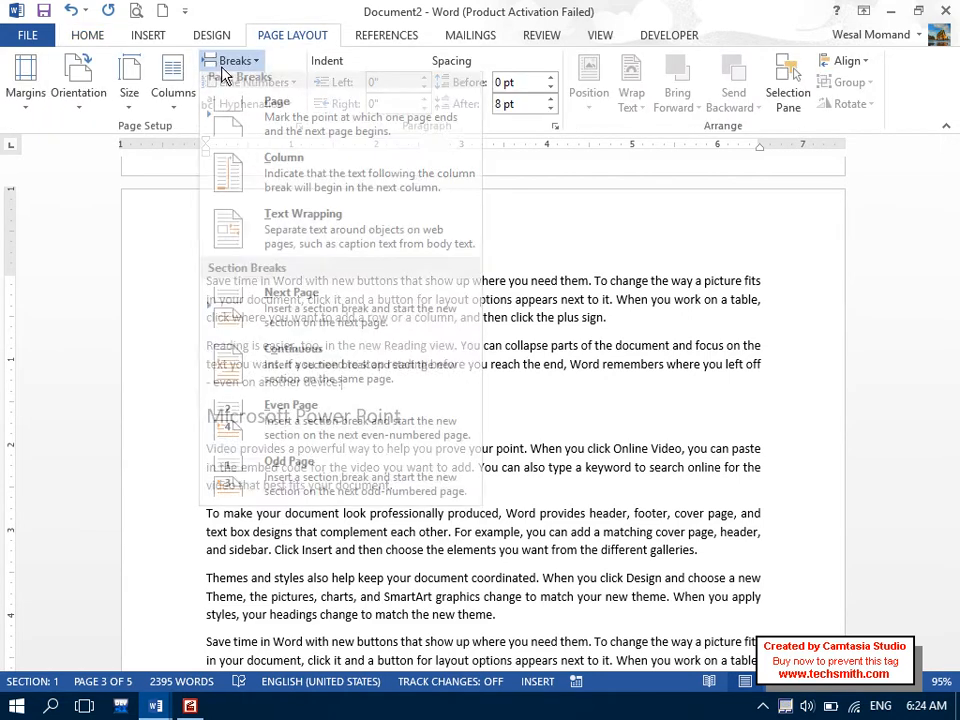
{"action": "left_click", "coordinate": [253, 377]}
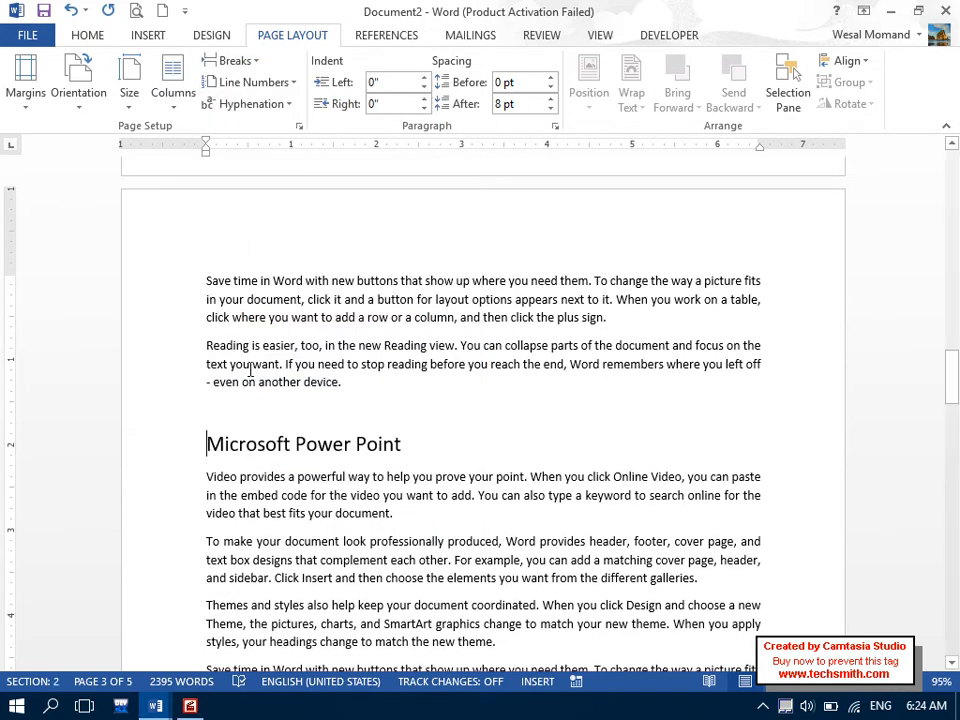
{"action": "left_click_drag", "start_coordinate": [373, 381], "coordinate": [224, 245]}
{"action": "left_click_drag", "start_coordinate": [203, 443], "coordinate": [407, 529]}
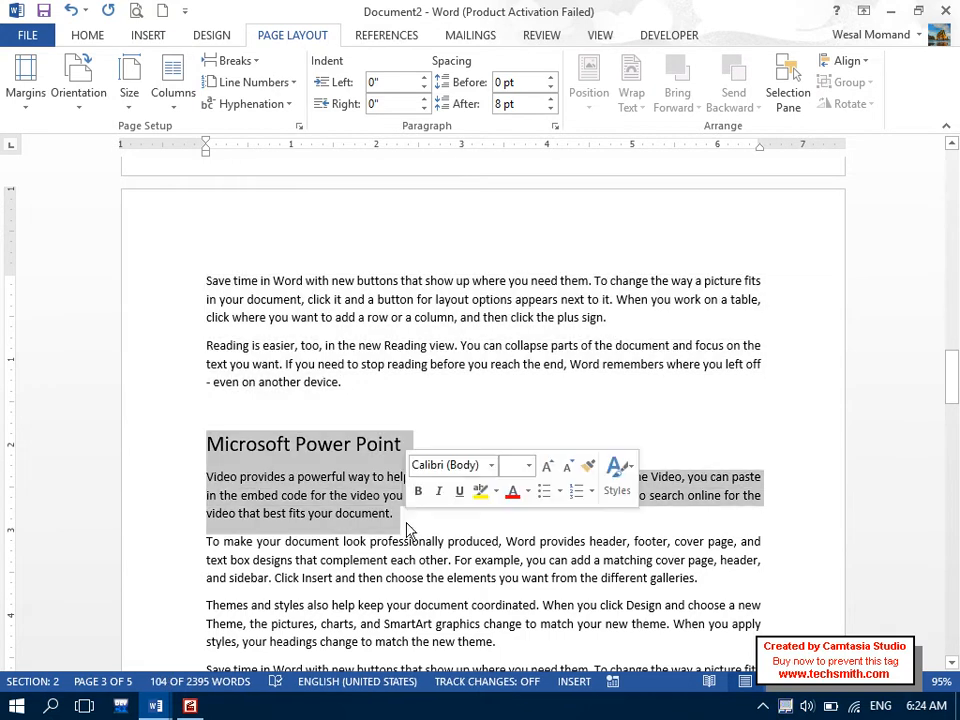
{"action": "left_click", "coordinate": [407, 529]}
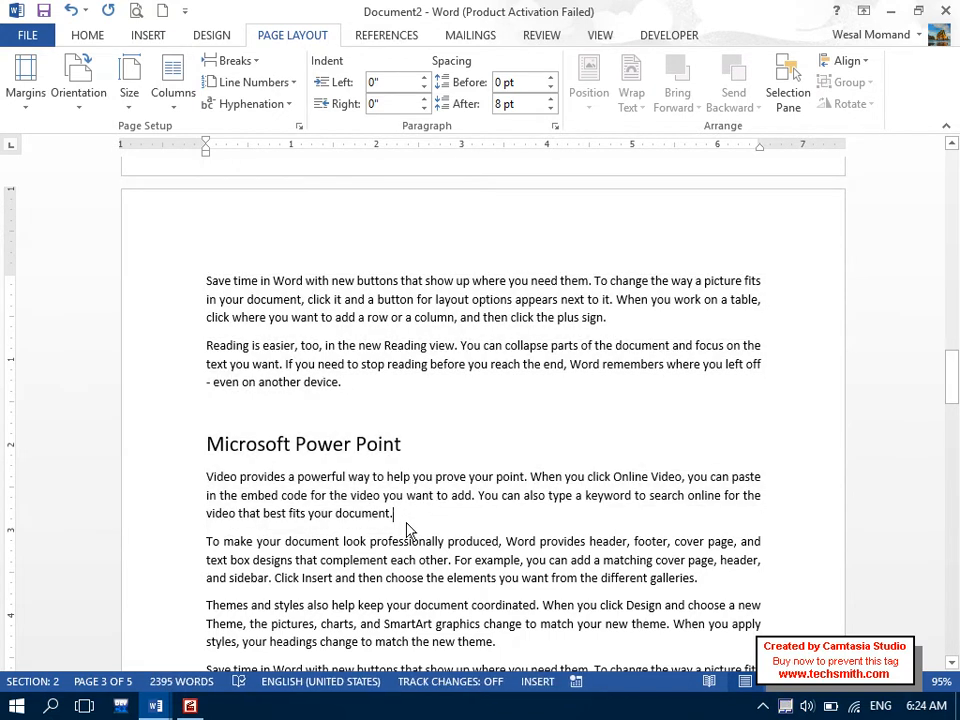
{"action": "left_click", "coordinate": [209, 443]}
{"action": "left_click", "coordinate": [322, 425]}
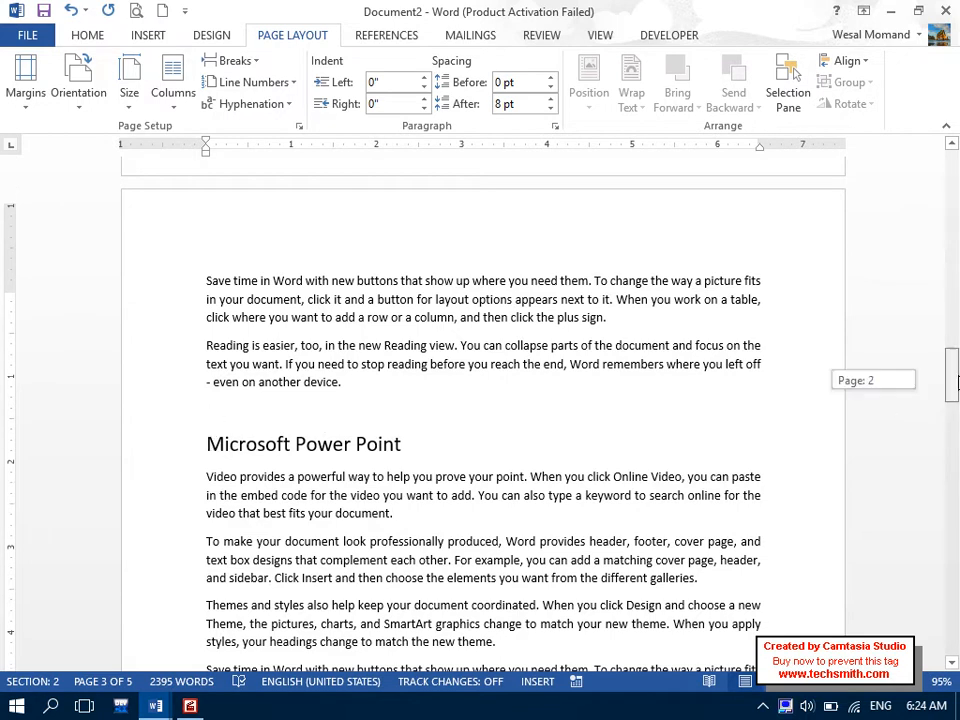
Try inserting an endnote for the first paragraph under the "Microsoft Word" heading, and undo it.
{"action": "left_click_drag", "start_coordinate": [954, 386], "coordinate": [937, 75]}
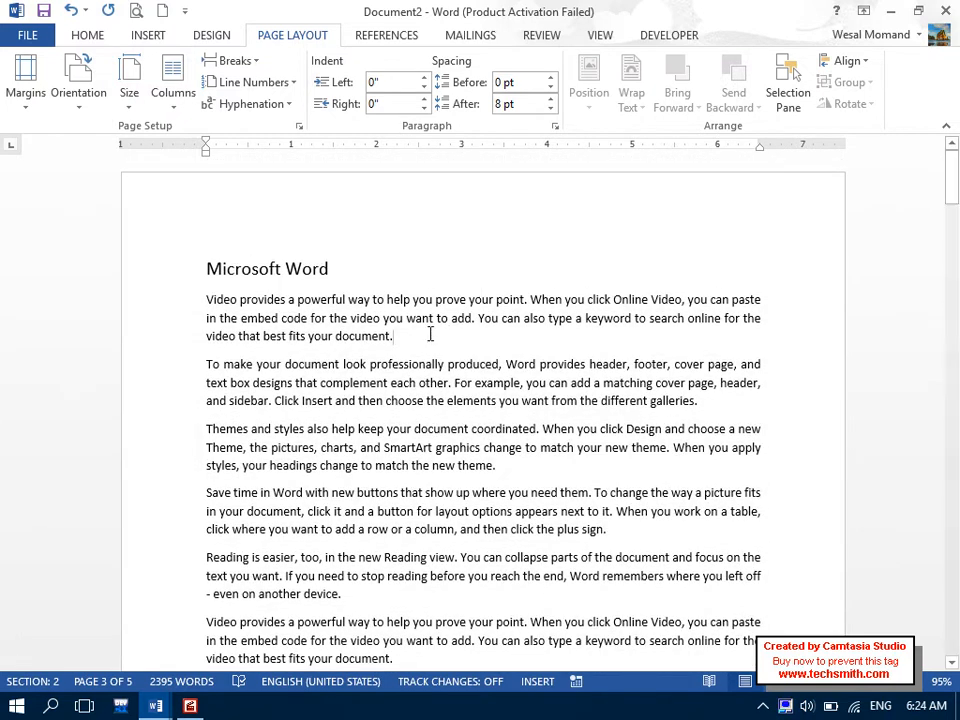
{"action": "left_click_drag", "start_coordinate": [431, 332], "coordinate": [174, 302]}
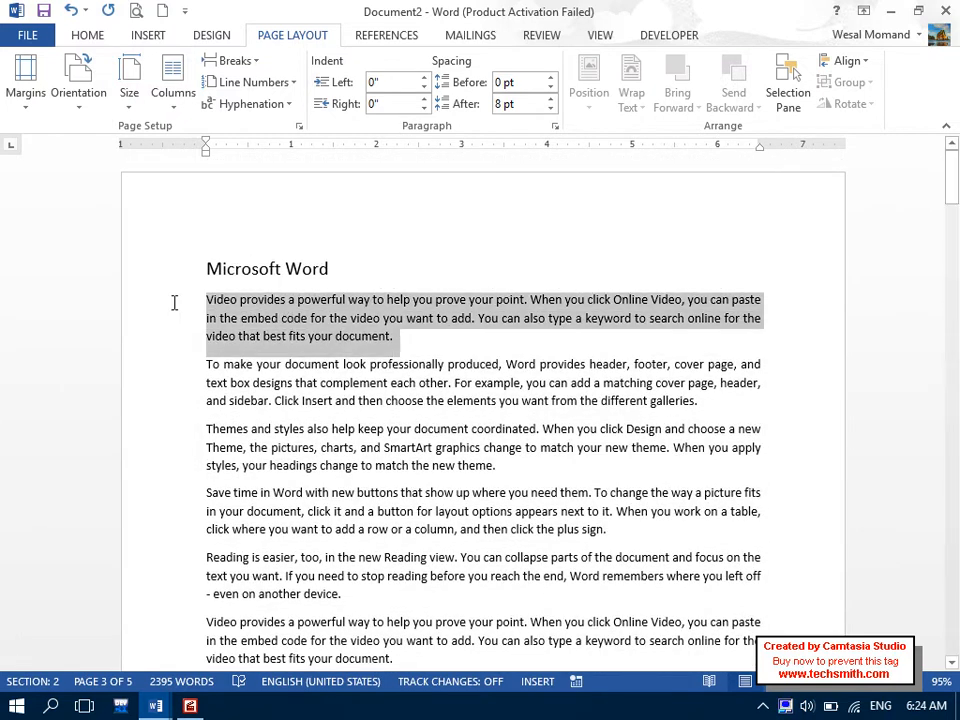
{"action": "left_click", "coordinate": [408, 37]}
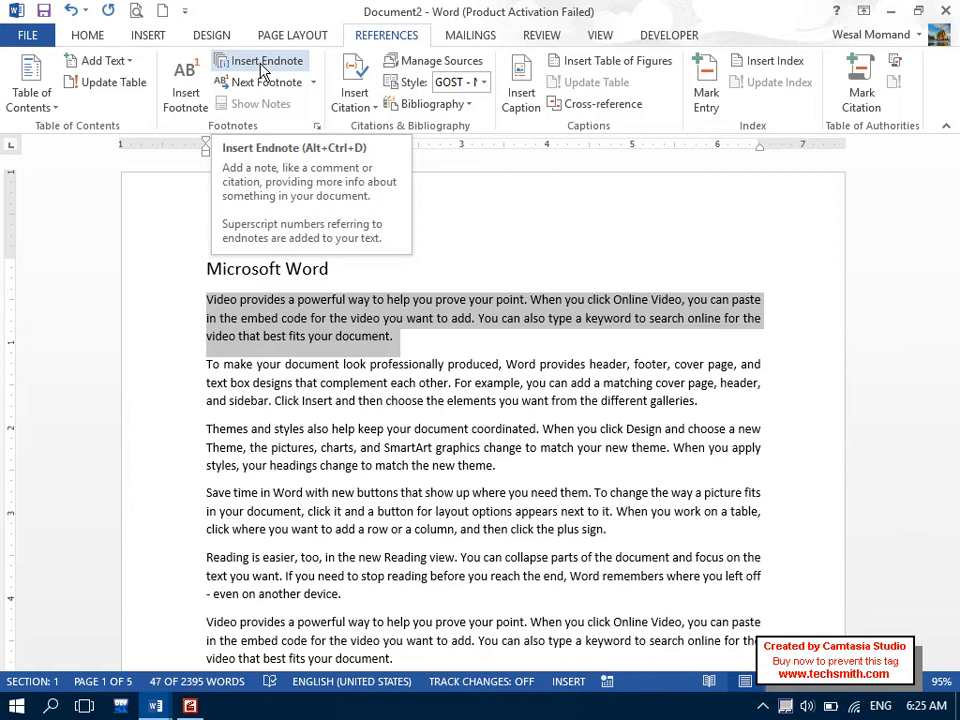
{"action": "left_click", "coordinate": [262, 70]}
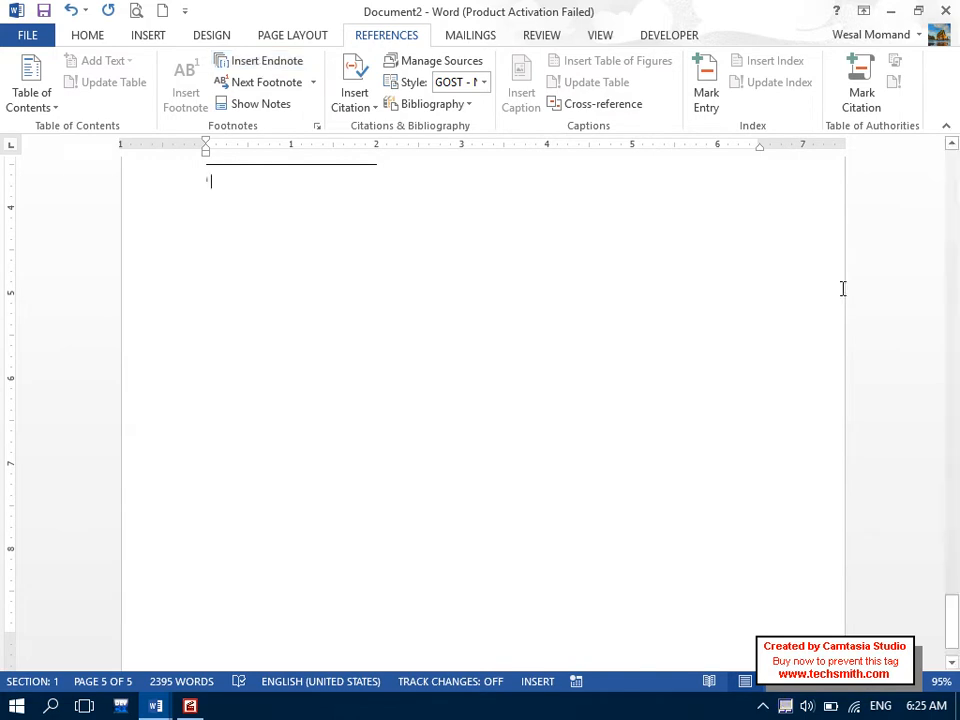
{"action": "key", "text": "ctrl+z"}
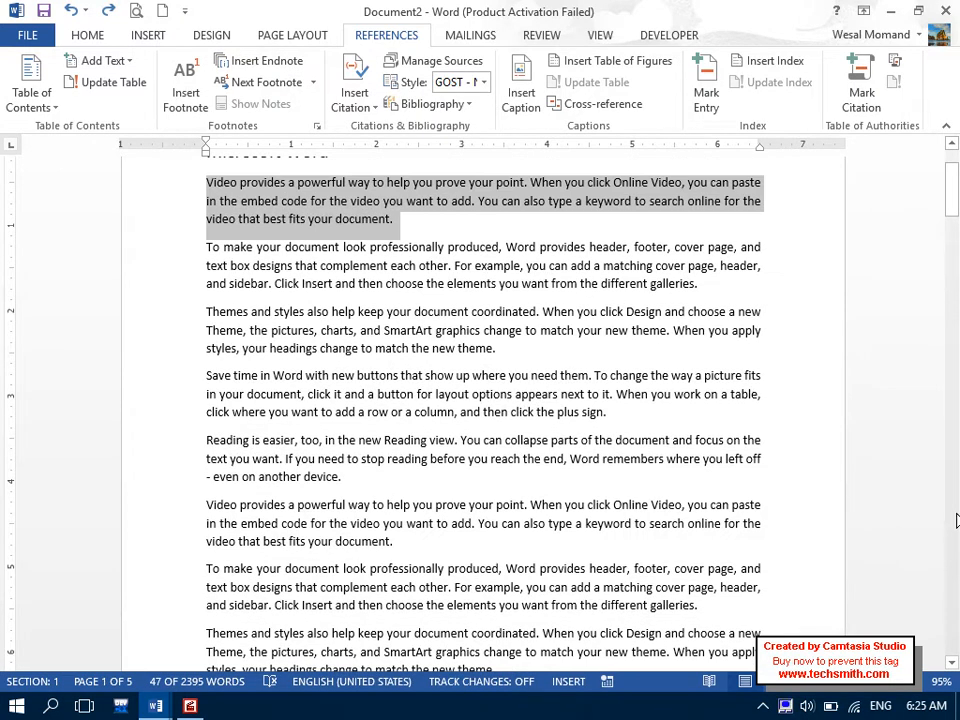
Set the endnote location to End of section and insert an endnote for the selected first paragraph.
{"action": "left_click", "coordinate": [317, 127]}
{"action": "left_click", "coordinate": [364, 112]}
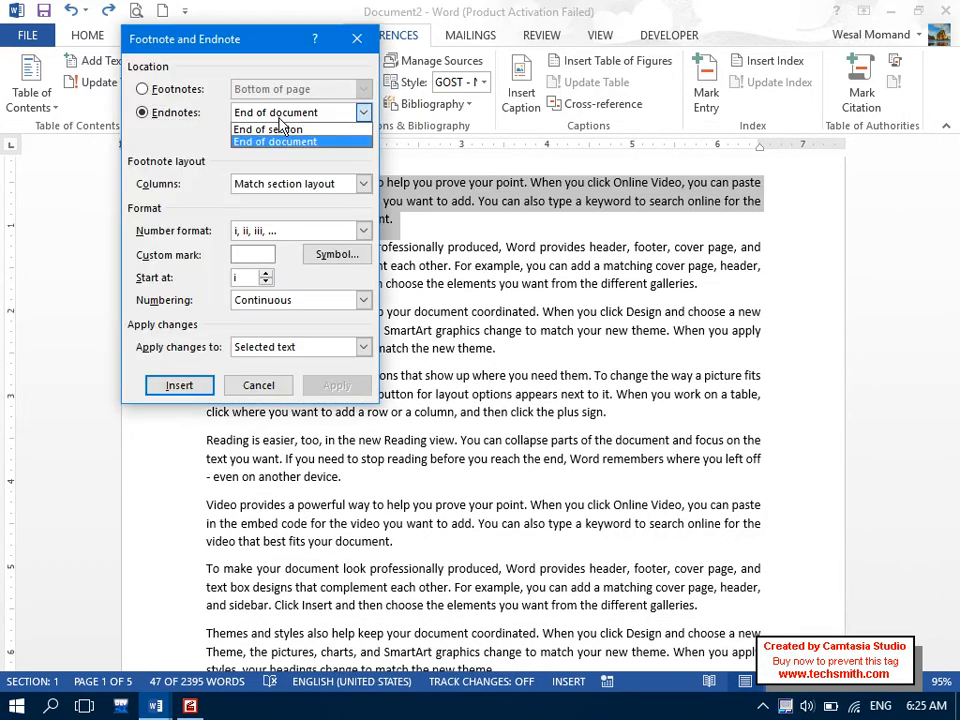
{"action": "left_click", "coordinate": [274, 127]}
{"action": "left_click", "coordinate": [185, 386]}
{"action": "left_click_drag", "start_coordinate": [953, 405], "coordinate": [955, 377]}
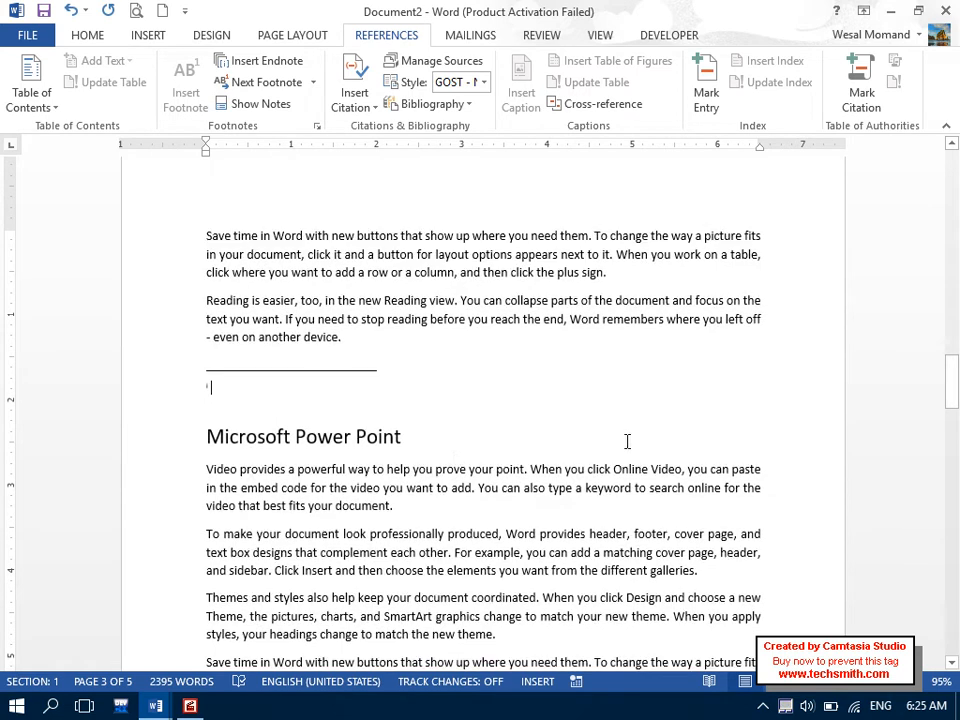
Enter "alsdhlashdlashdlashdlashdlahsldhasldhasdasdasdas" as the text of endnote i above the "Microsoft Power Point" heading.
{"action": "left_click", "coordinate": [194, 446]}
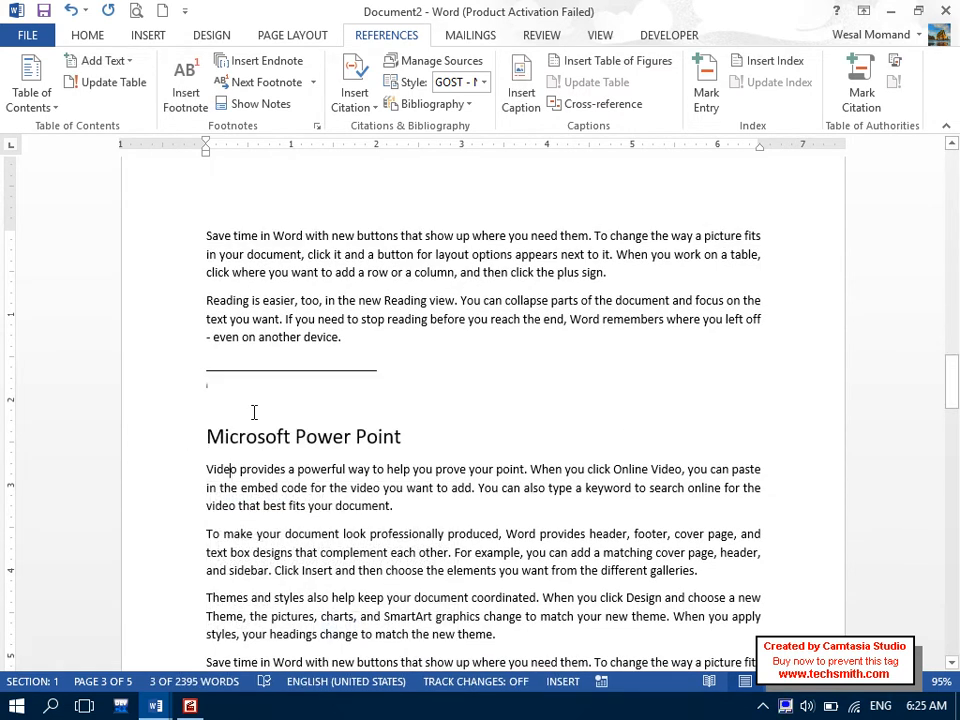
{"action": "left_click", "coordinate": [245, 391]}
{"action": "type", "text": "alsdhlashdlashdl"}
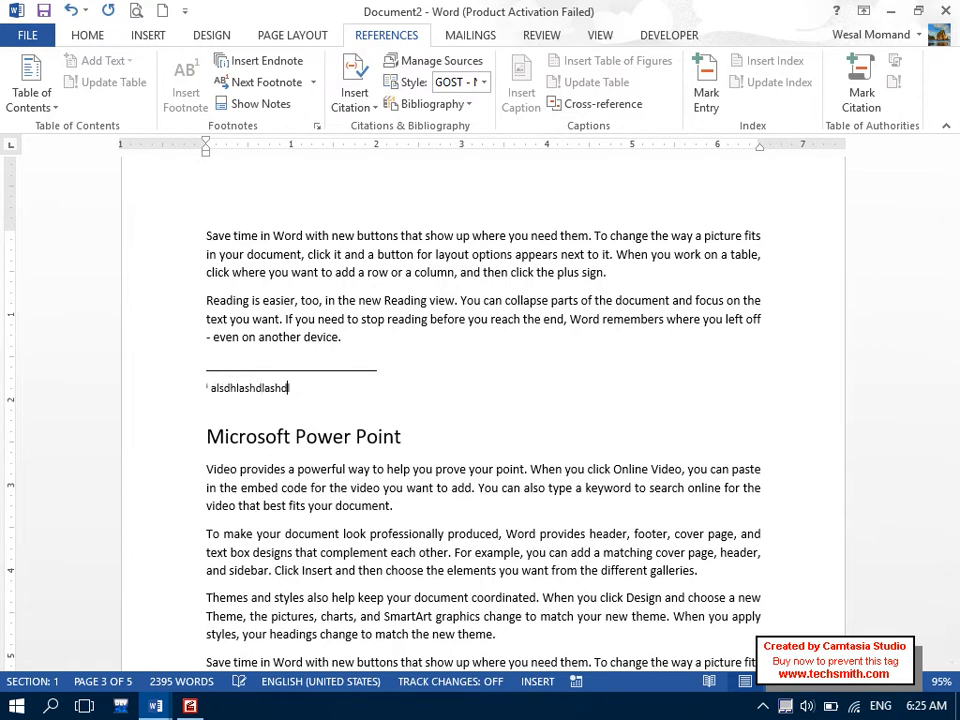
{"action": "type", "text": "ashdlashdlahsldhasldhasdasdas"}
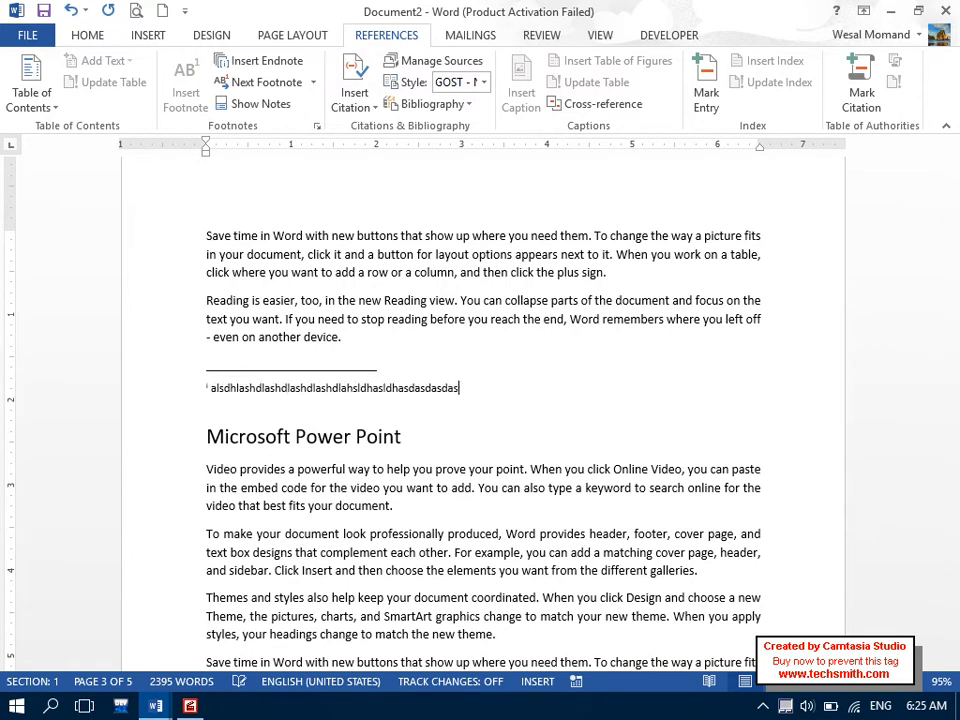
Insert an end-of-section endnote for the "Save time in Word" paragraph on page 3, with "asdjasldasjldjasldjasldjasldjalsdjalsjdlasjdlasjd" as its text.
{"action": "left_click_drag", "start_coordinate": [651, 274], "coordinate": [86, 245]}
{"action": "left_click", "coordinate": [317, 126]}
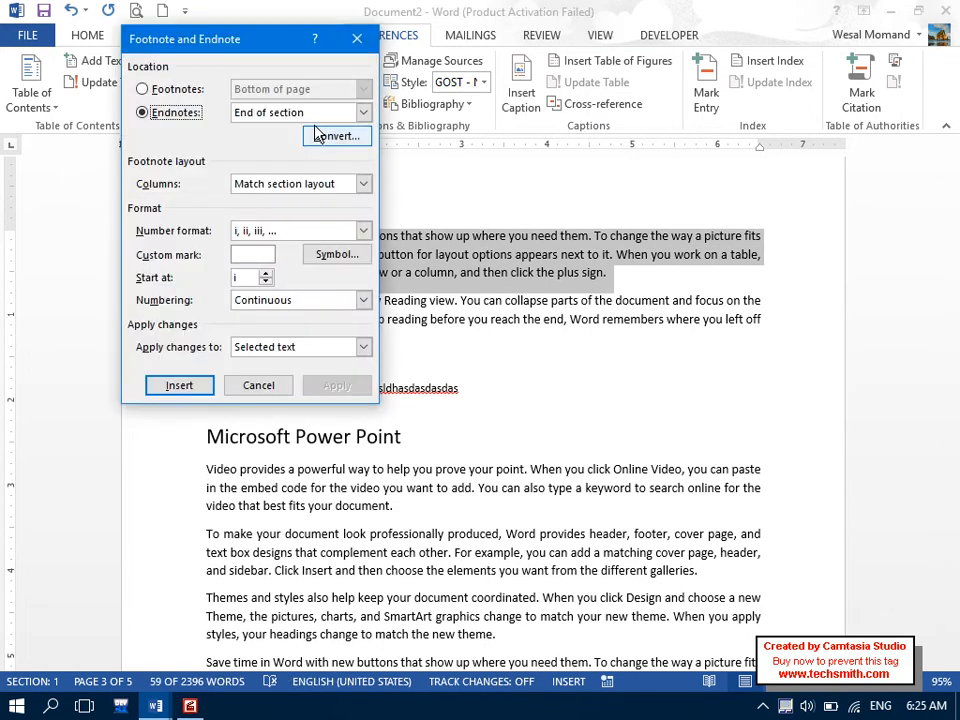
{"action": "left_click", "coordinate": [176, 385]}
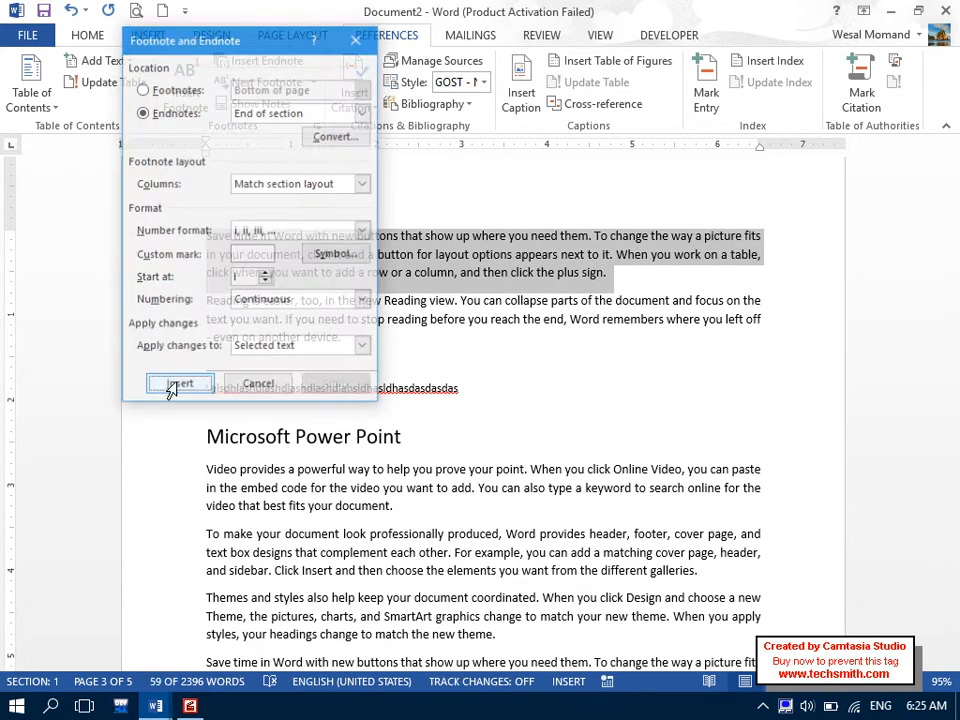
{"action": "type", "text": "asdjasldasjldjasldjasldjasldjalsdjalsjdlasjdlasjd"}
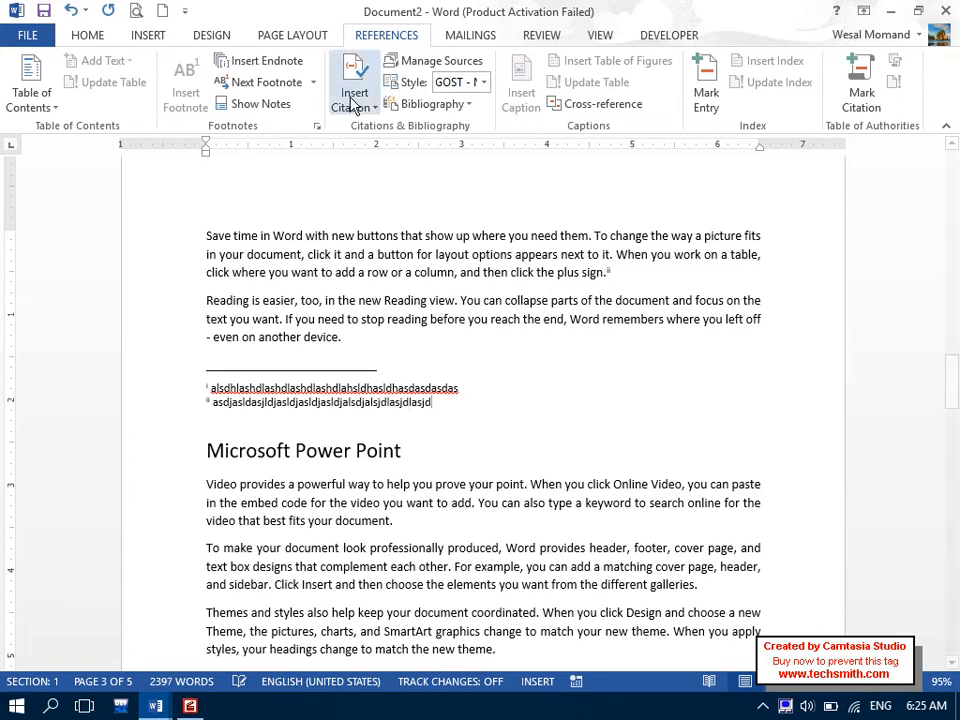
{"action": "left_click", "coordinate": [317, 127]}
{"action": "left_click", "coordinate": [320, 115]}
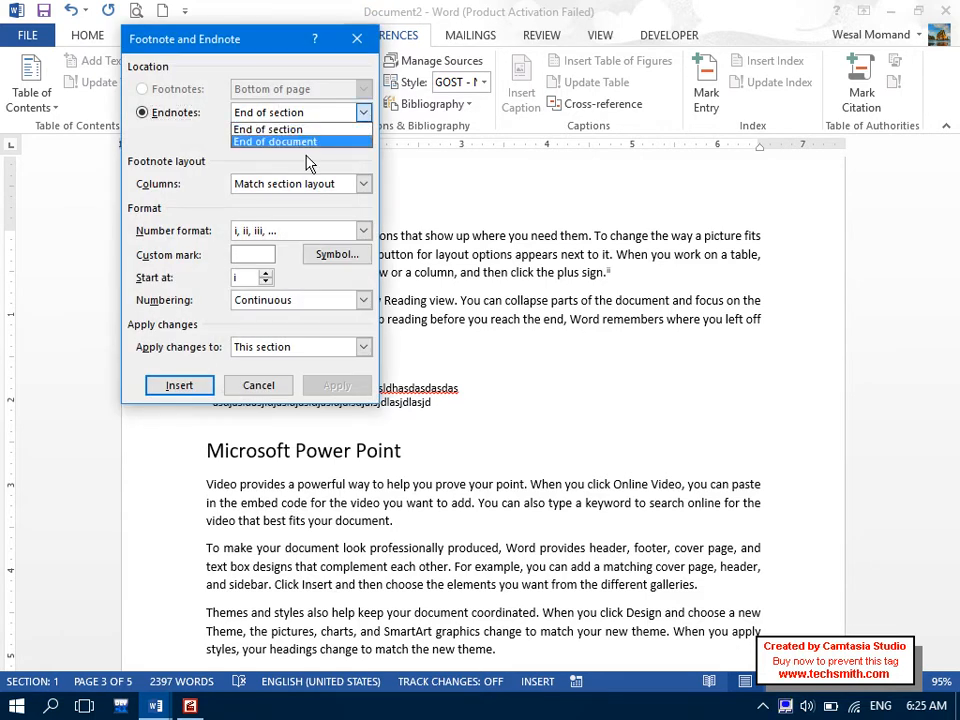
{"action": "left_click", "coordinate": [268, 386]}
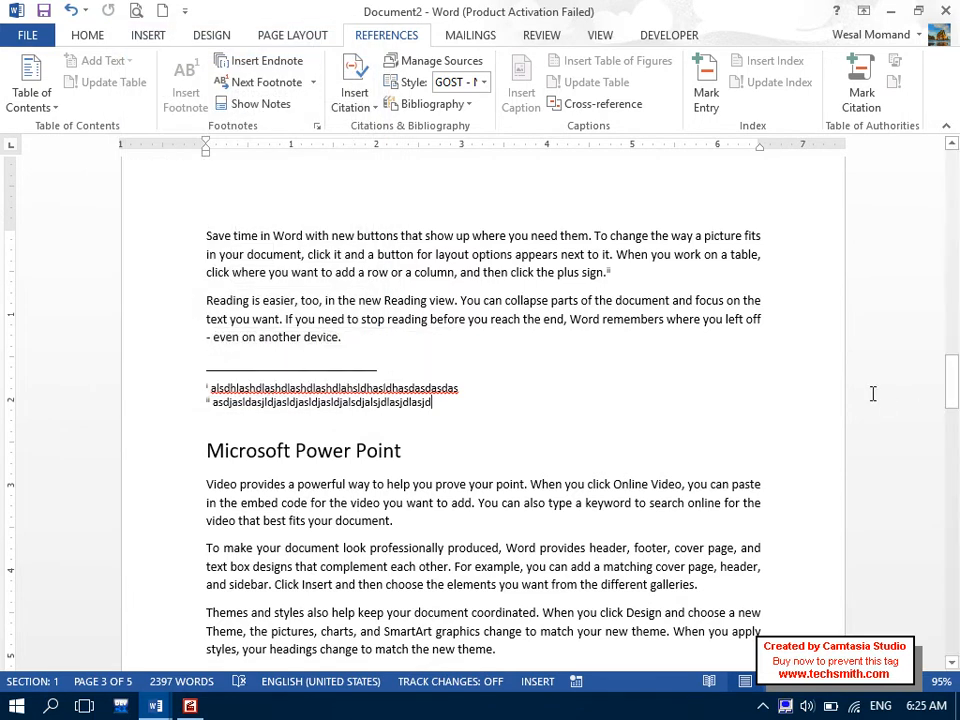
{"action": "left_click_drag", "start_coordinate": [436, 410], "coordinate": [176, 381]}
Insert a footnote for the first "Themes and styles" paragraph on page 1 and fill it with random filler text.
{"action": "left_click_drag", "start_coordinate": [957, 383], "coordinate": [940, 126]}
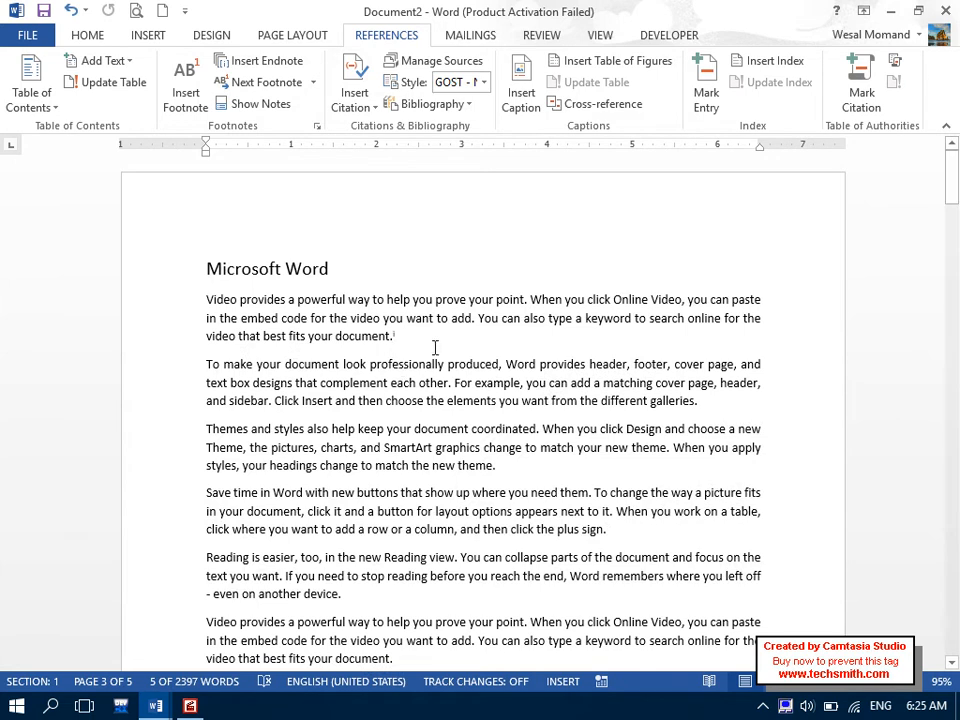
{"action": "left_click_drag", "start_coordinate": [538, 476], "coordinate": [126, 429]}
{"action": "left_click", "coordinate": [196, 100]}
{"action": "type", "text": "adlshdalsldhasldasasddddddddddddddddddddddddddddddddddddddddddddddddddddddddddd."}
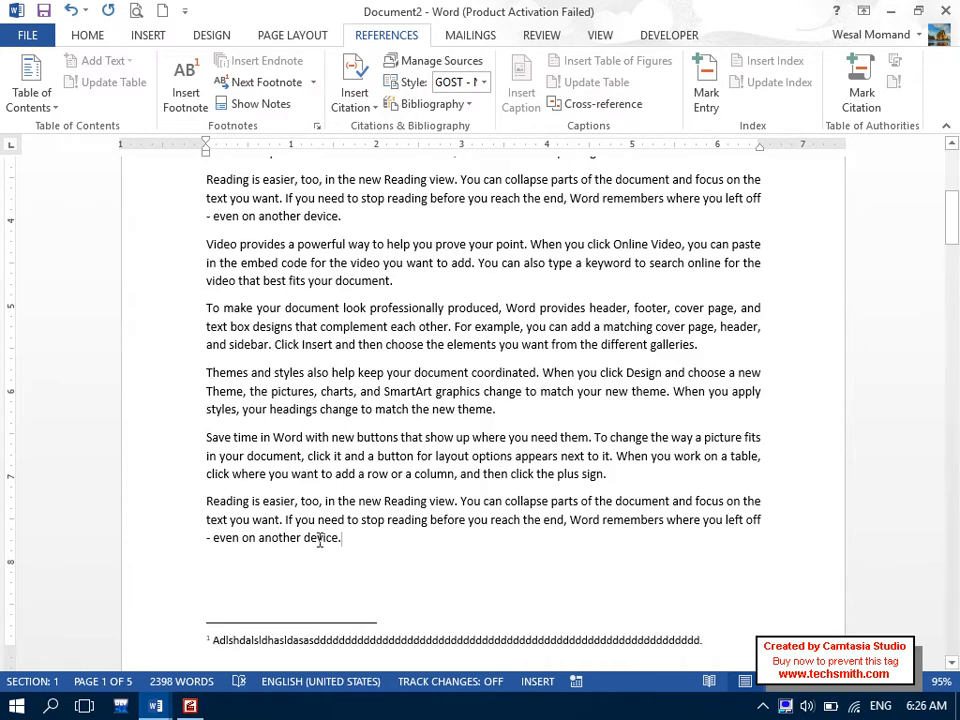
Insert a second footnote for the last "Reading is easier" paragraph on page 1 and fill it with random filler text.
{"action": "left_click_drag", "start_coordinate": [335, 557], "coordinate": [193, 504]}
{"action": "left_click", "coordinate": [184, 100]}
{"action": "type", "text": "asdaskdhkahhhhhhhhhhhhhhhhhhhhhhhhhhhhhhhasdasdasdasd."}
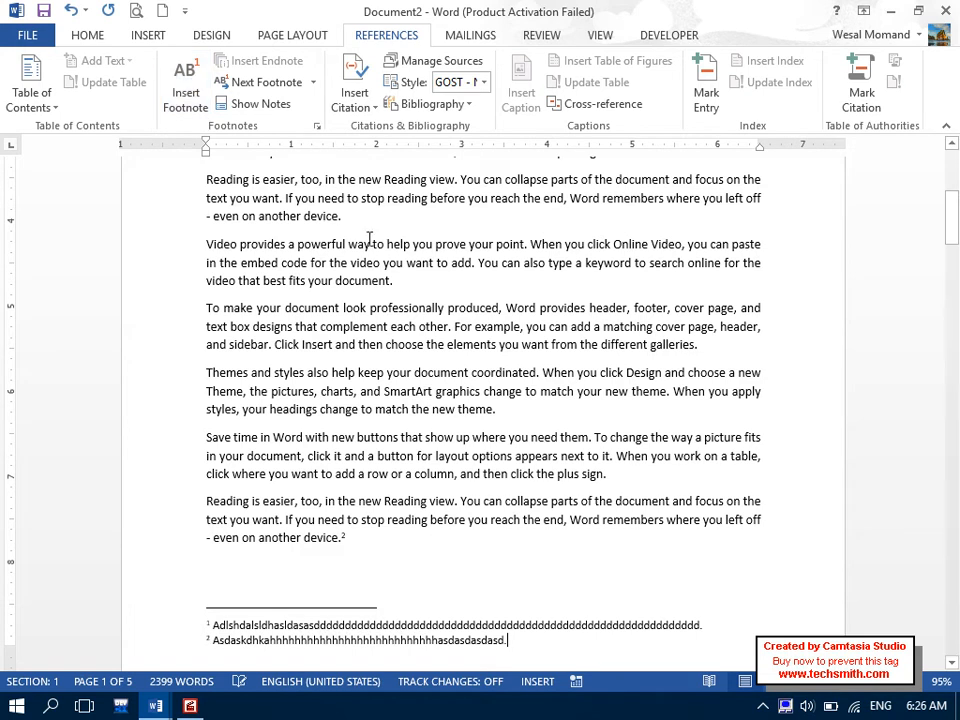
Convert all footnotes to endnotes and view the resulting notes at the end of the Microsoft Word section.
{"action": "left_click", "coordinate": [320, 133]}
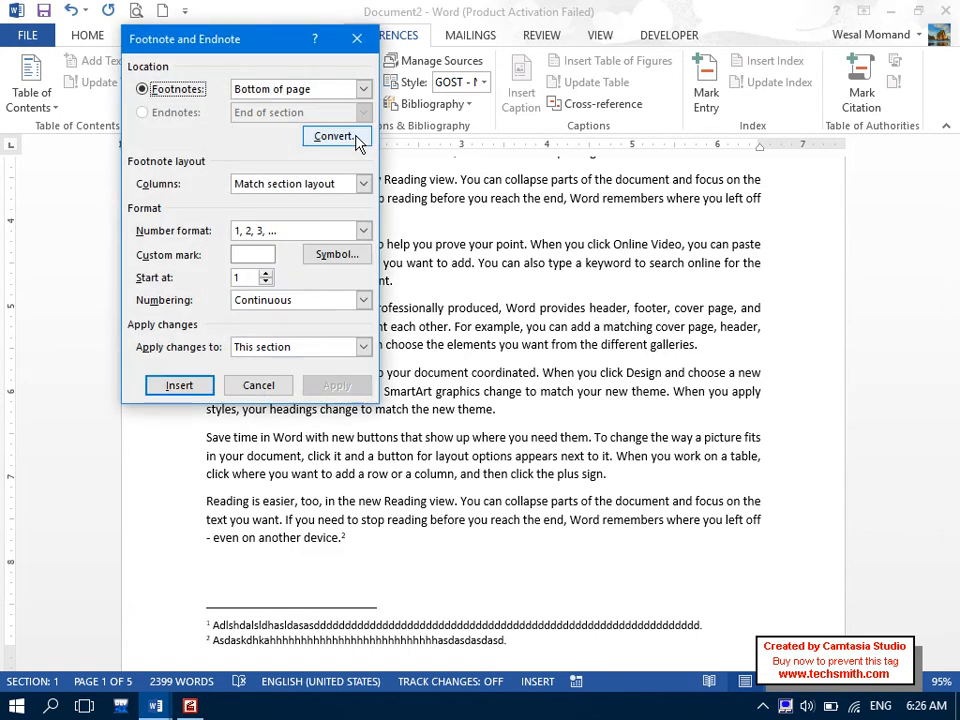
{"action": "left_click", "coordinate": [357, 140]}
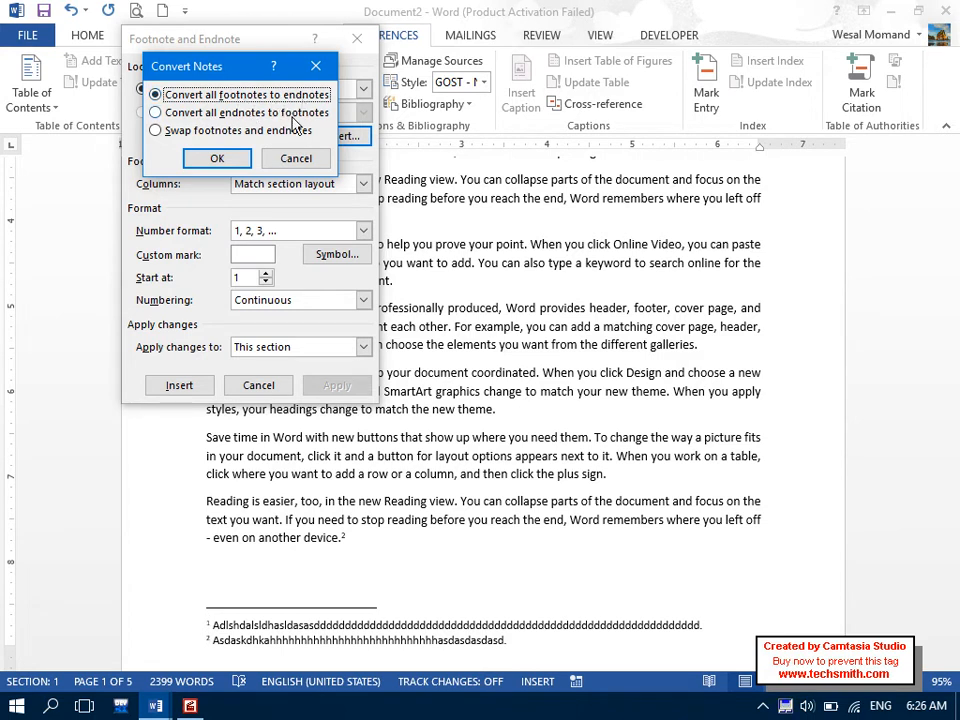
{"action": "left_click", "coordinate": [218, 160]}
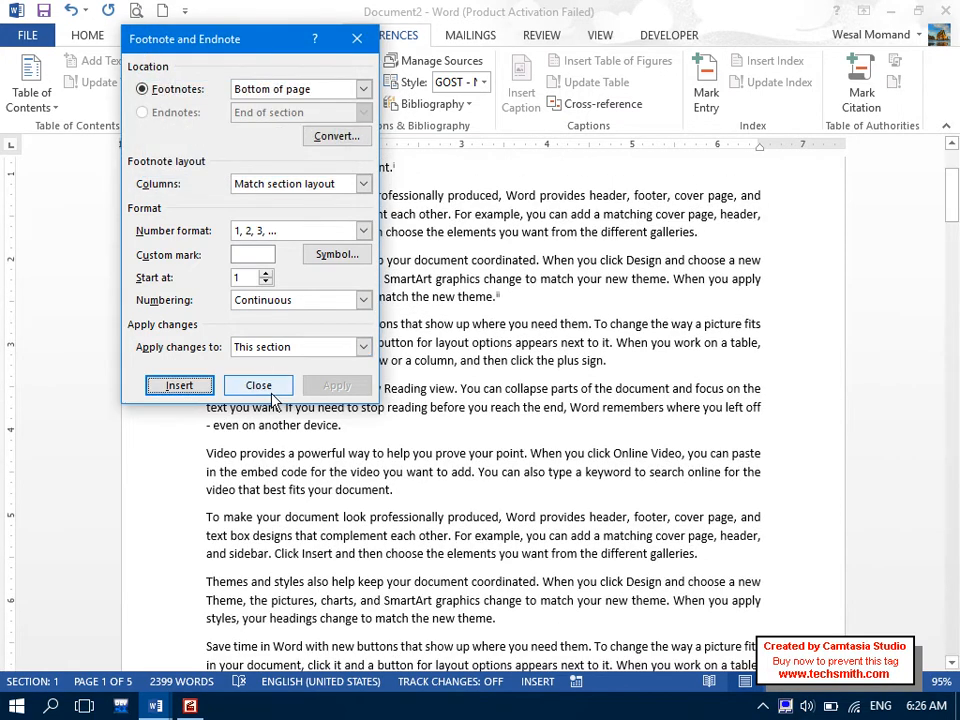
{"action": "left_click", "coordinate": [258, 385]}
{"action": "scroll", "coordinate": [872, 262], "scroll_direction": "up", "scroll_amount": 3}
{"action": "left_click_drag", "start_coordinate": [952, 407], "coordinate": [952, 362]}
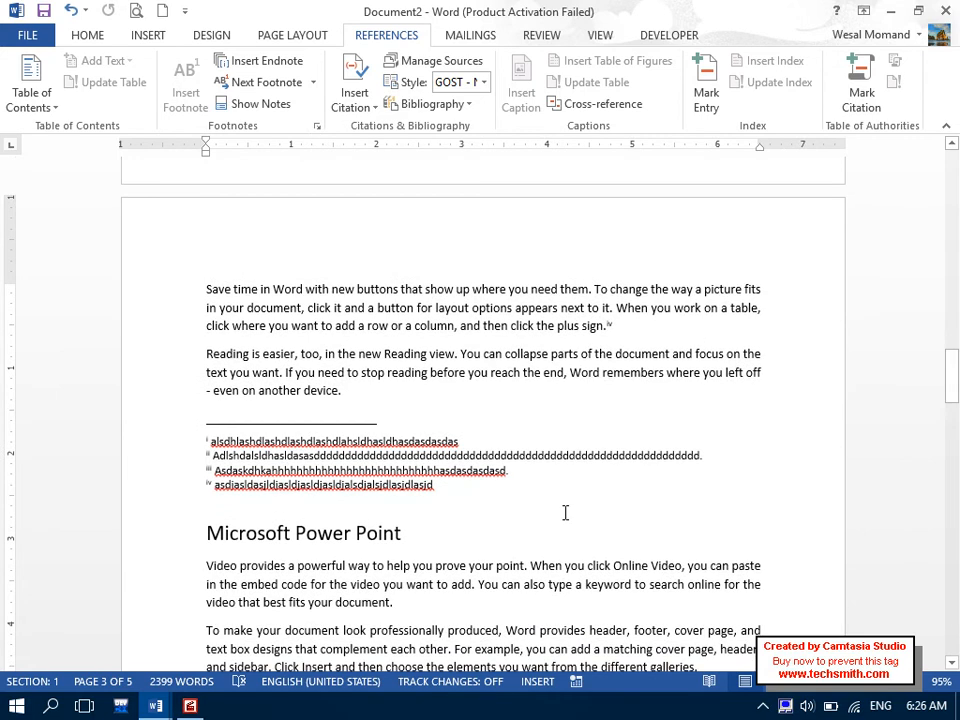
Undo the conversion of all footnotes to endnotes and return to the footnotes at the bottom of page 1.
{"action": "left_click_drag", "start_coordinate": [338, 455], "coordinate": [428, 497]}
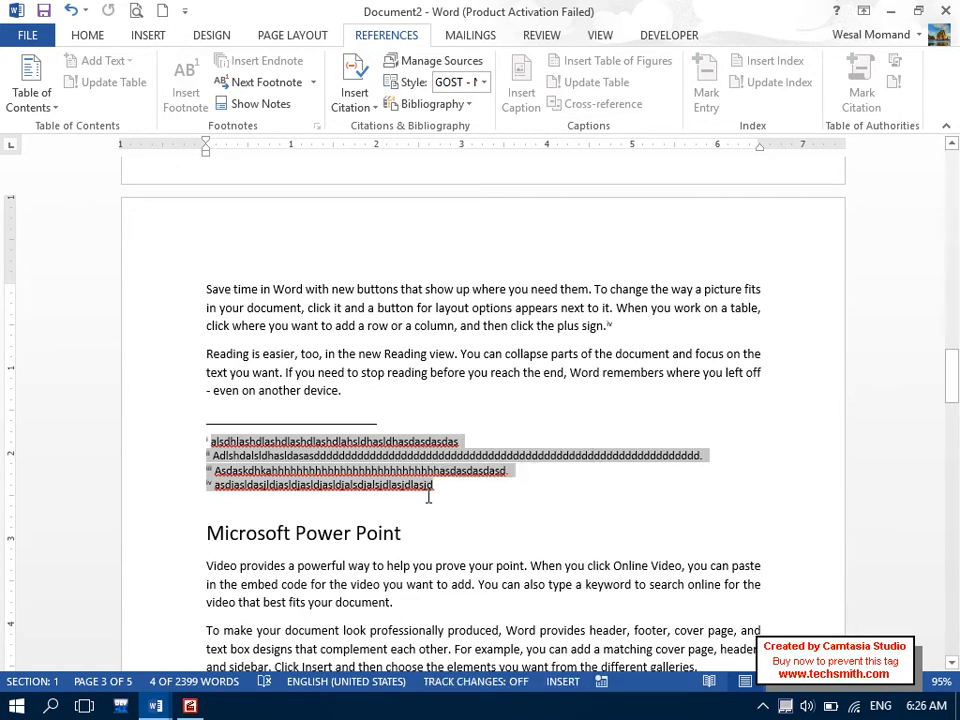
{"action": "key", "text": "ctrl+z"}
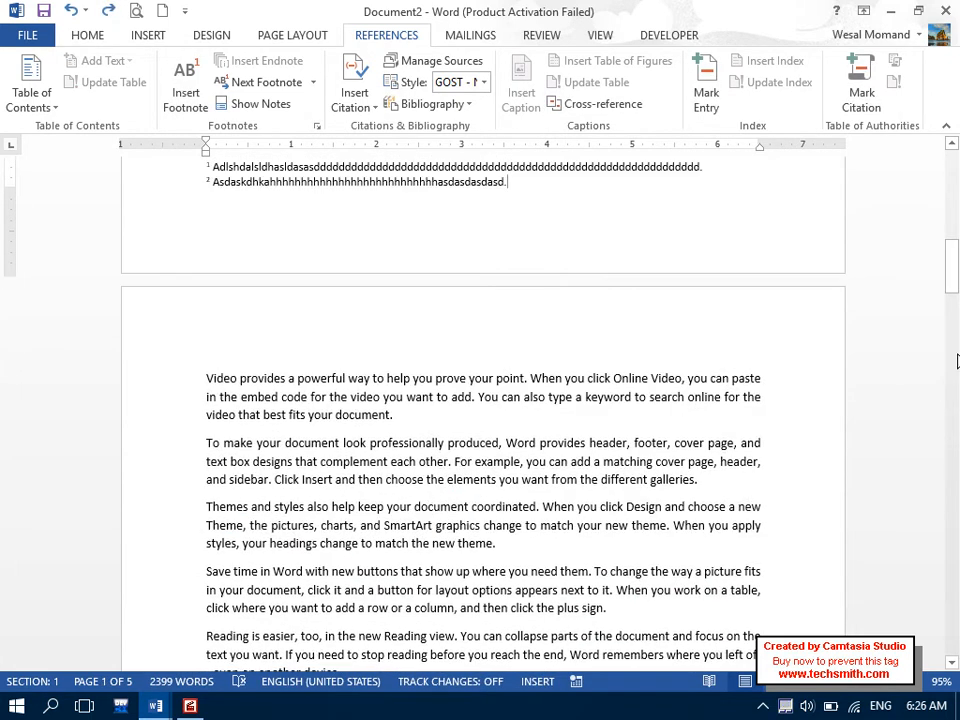
{"action": "left_click_drag", "start_coordinate": [954, 276], "coordinate": [953, 264]}
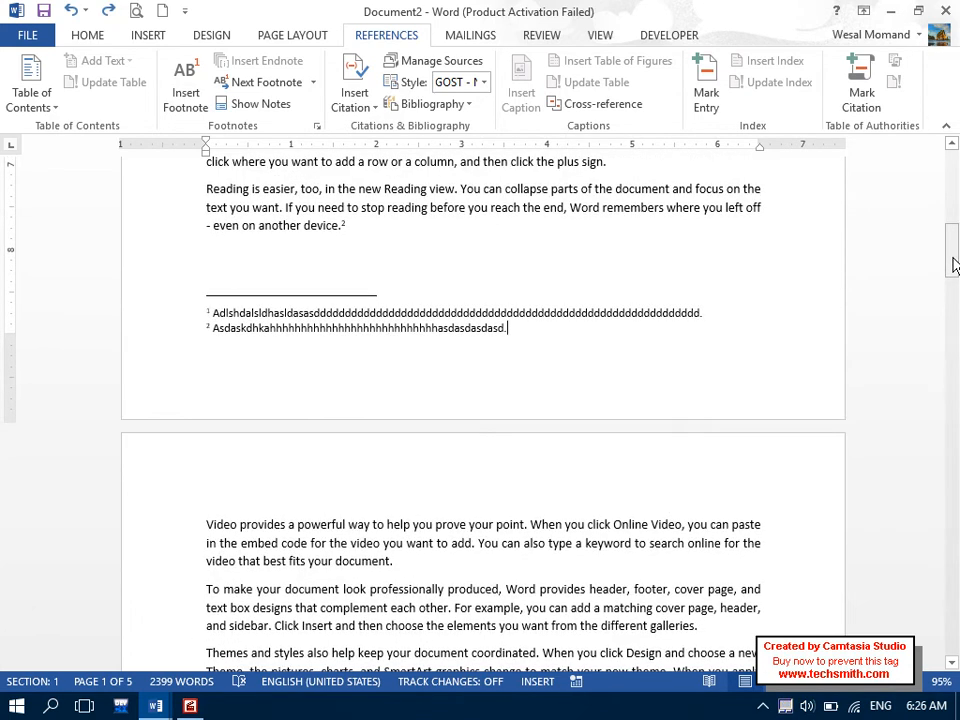
Convert all endnotes in the document to footnotes and close the note settings.
{"action": "left_click", "coordinate": [317, 127]}
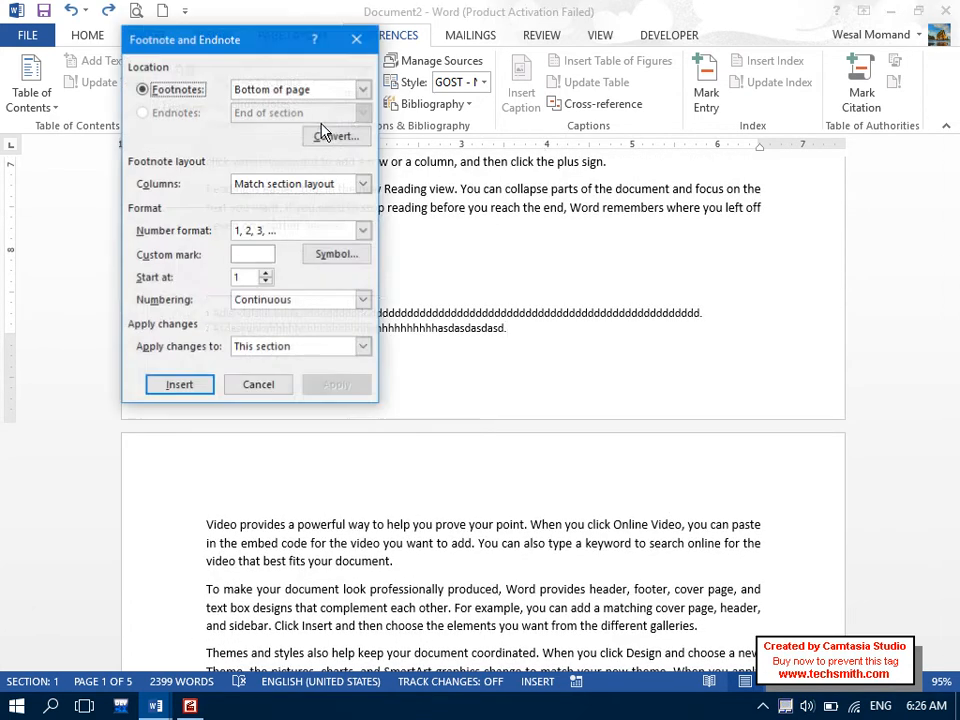
{"action": "left_click", "coordinate": [330, 135]}
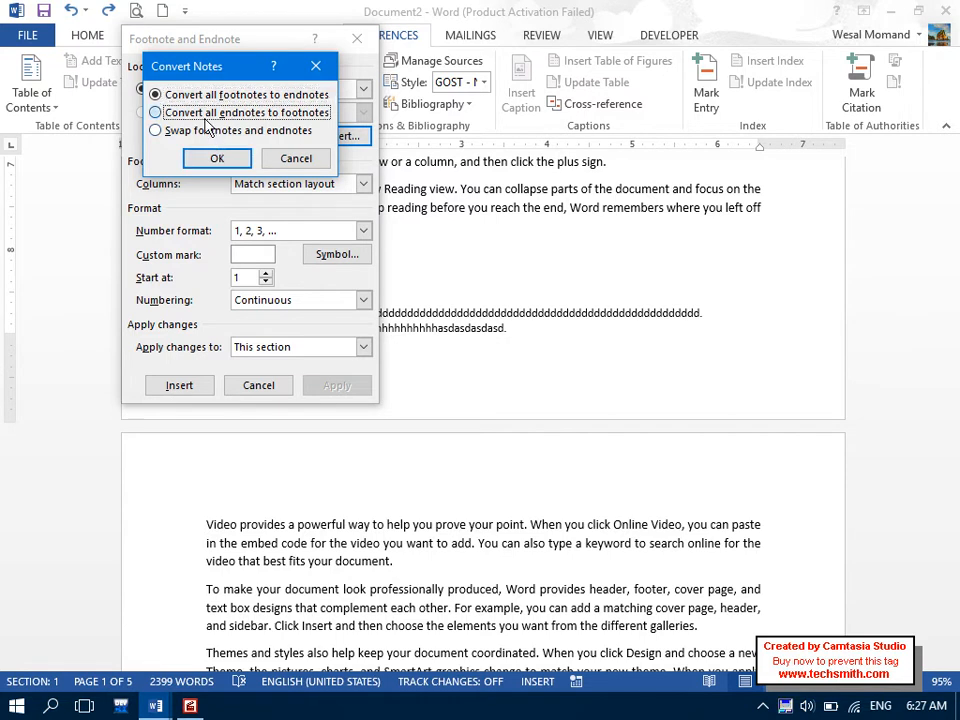
{"action": "left_click", "coordinate": [160, 113]}
{"action": "left_click", "coordinate": [216, 157]}
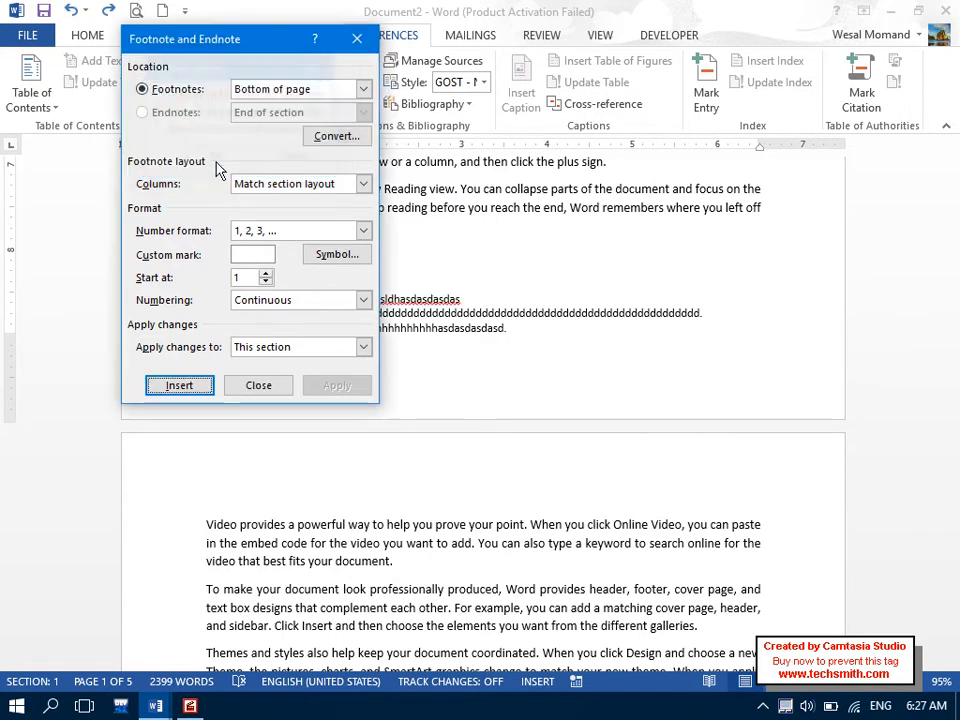
{"action": "left_click", "coordinate": [256, 390]}
Review the converted footnotes on pages 1 and 3, and undo the endnote-to-footnote conversion.
{"action": "left_click_drag", "start_coordinate": [213, 291], "coordinate": [527, 332]}
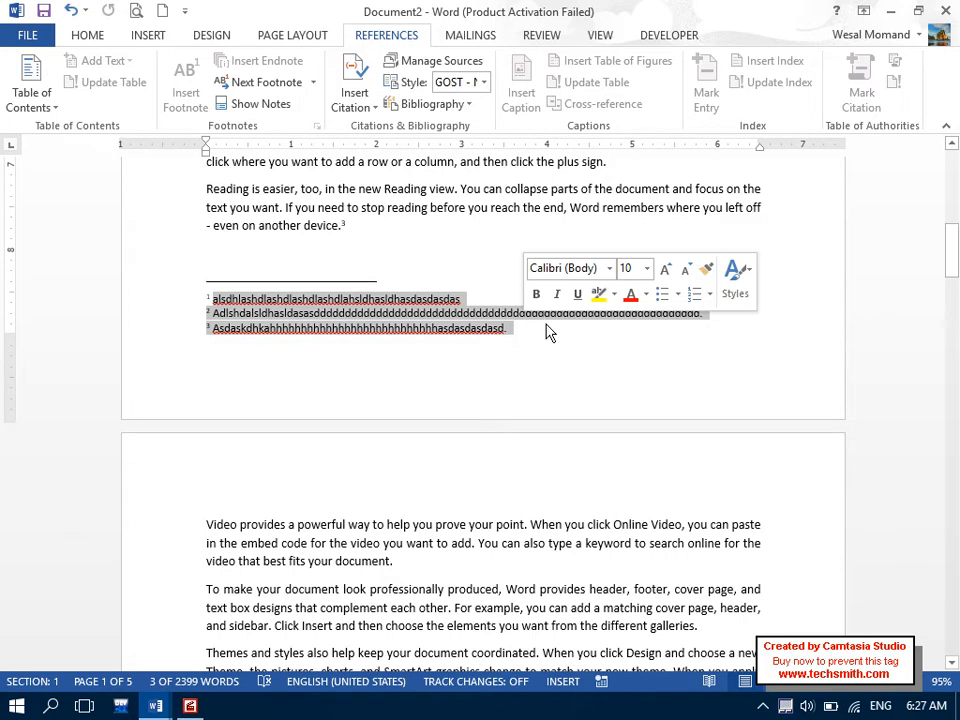
{"action": "left_click", "coordinate": [548, 332]}
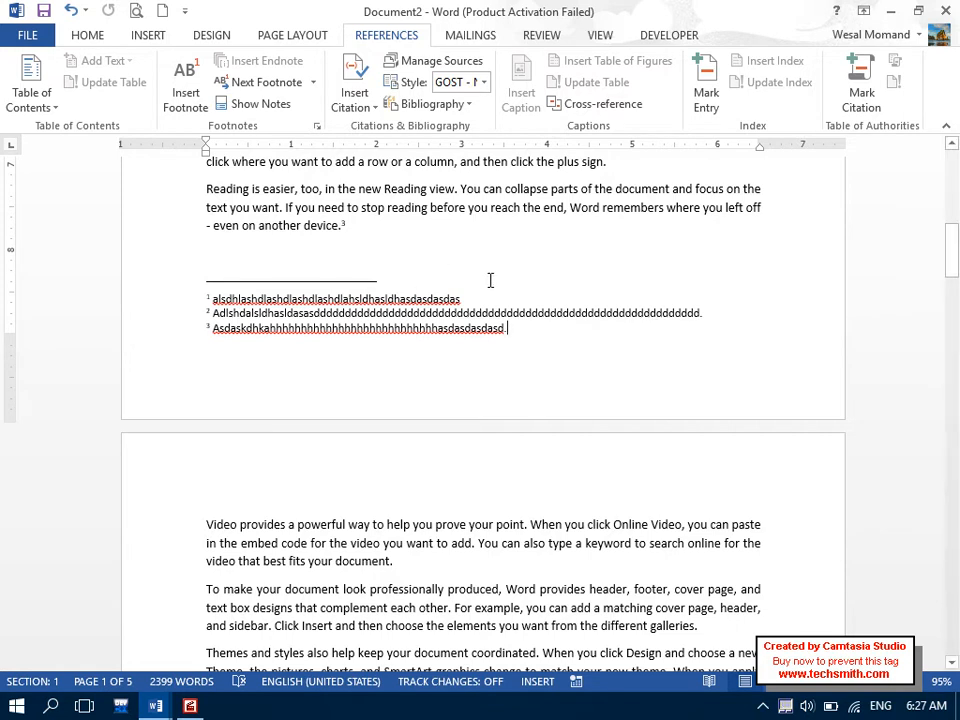
{"action": "left_click_drag", "start_coordinate": [463, 298], "coordinate": [191, 297]}
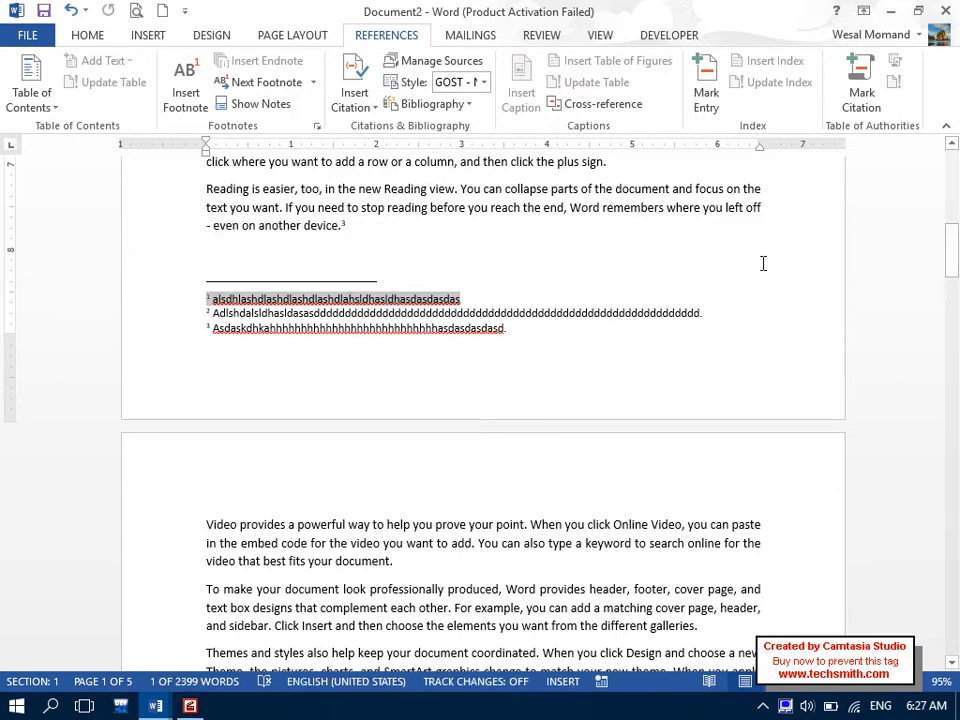
{"action": "left_click_drag", "start_coordinate": [955, 360], "coordinate": [955, 455]}
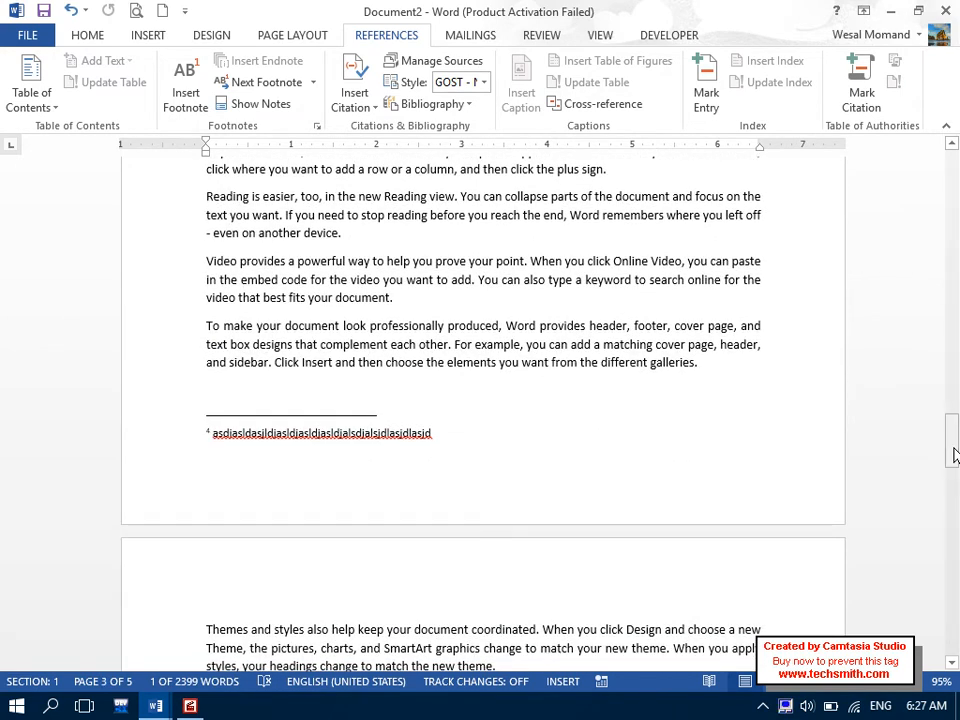
{"action": "left_click_drag", "start_coordinate": [953, 455], "coordinate": [894, 118]}
{"action": "key", "text": "Delete"}
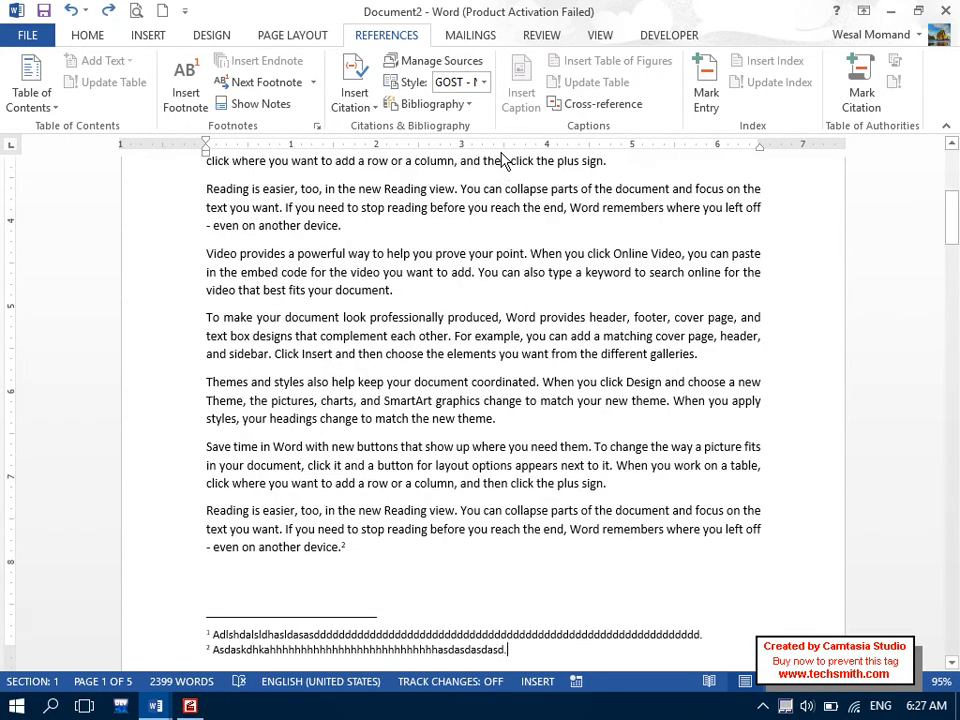
Swap the document's footnotes and endnotes with each other and close the note settings.
{"action": "left_click", "coordinate": [318, 127]}
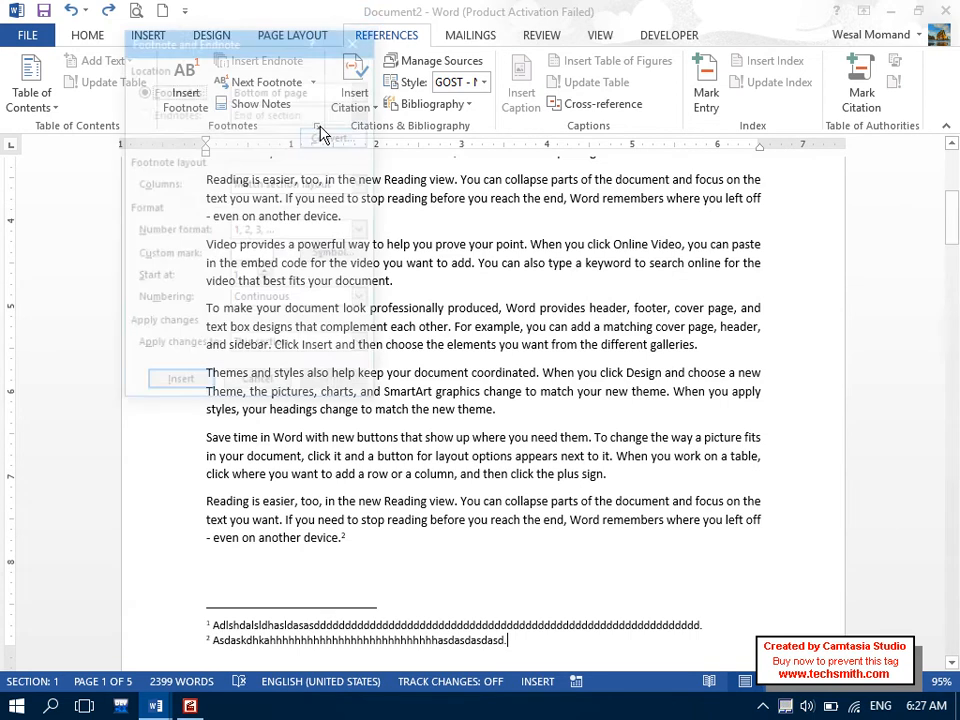
{"action": "left_click", "coordinate": [336, 135]}
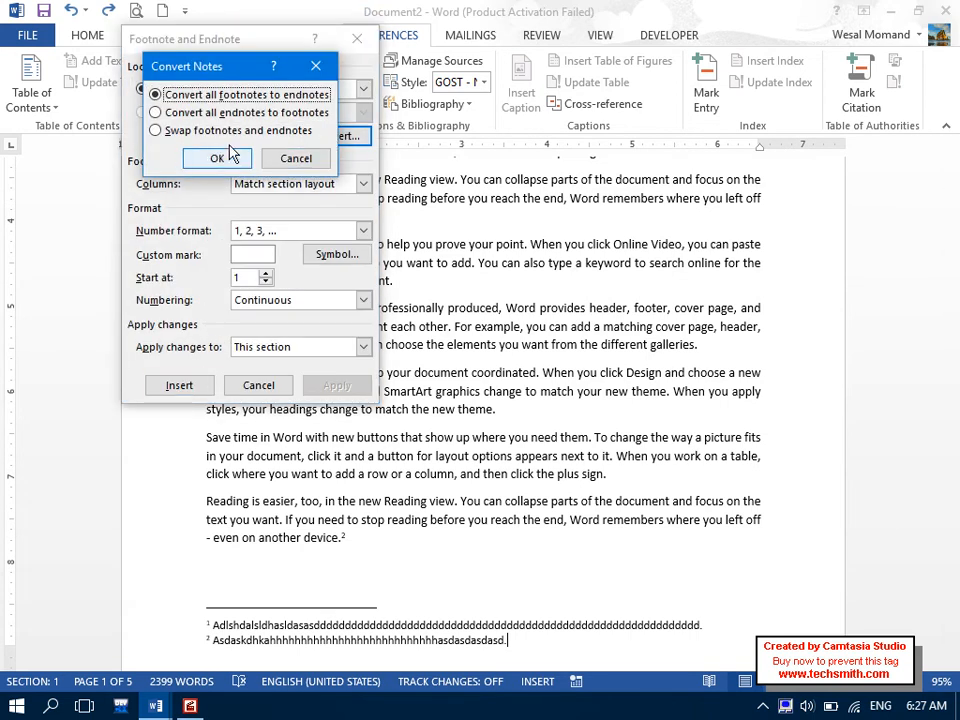
{"action": "left_click", "coordinate": [155, 130]}
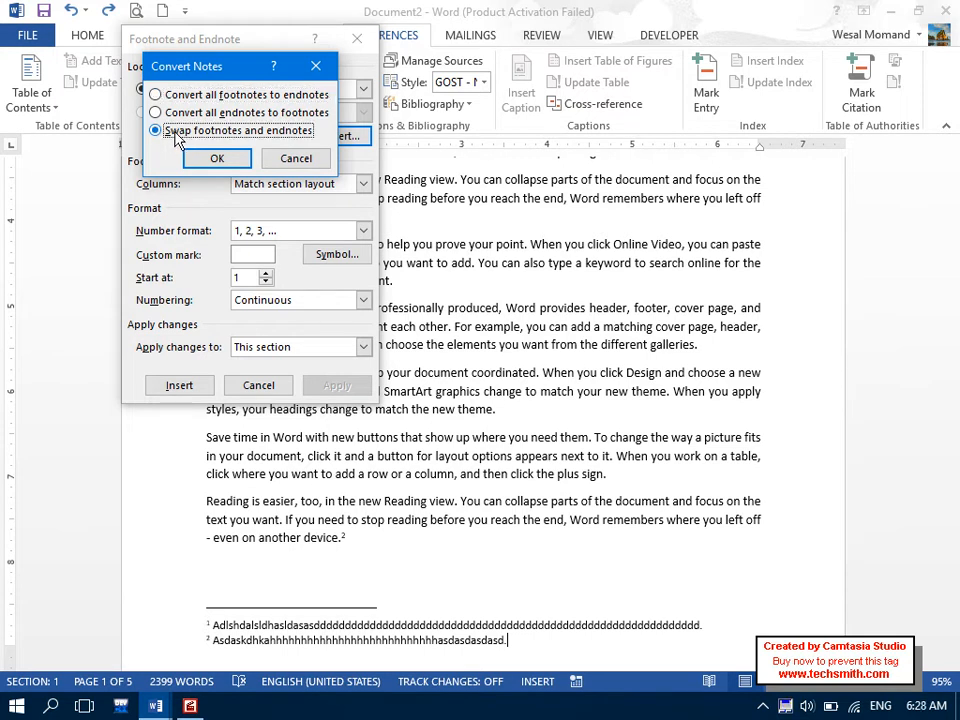
{"action": "left_click", "coordinate": [215, 160]}
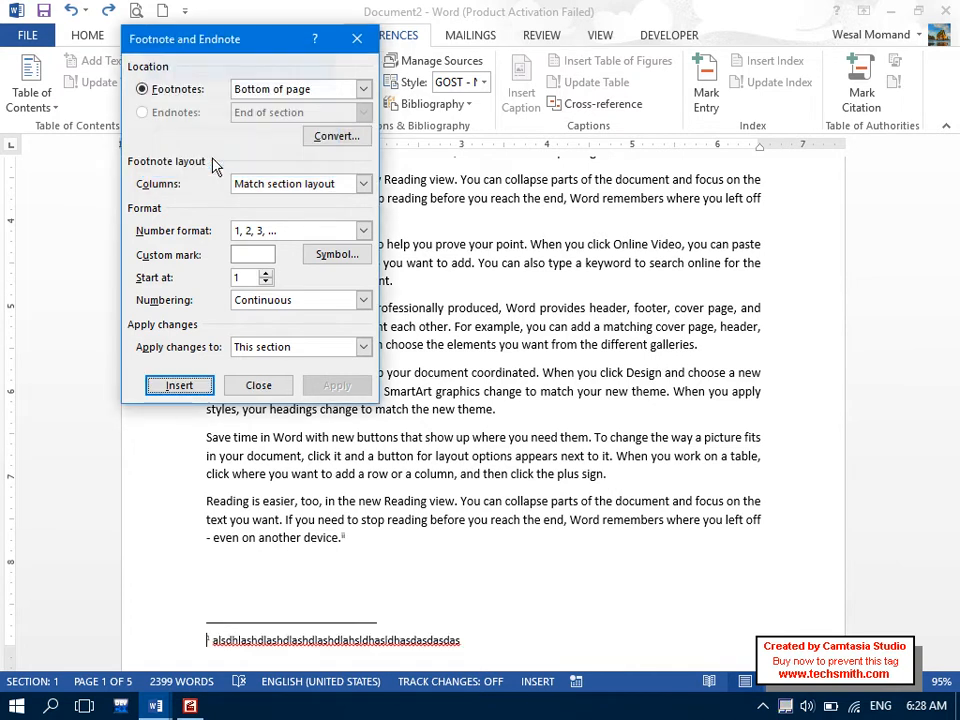
{"action": "left_click", "coordinate": [259, 386]}
Examine the swapped notes at the bottom of page 1 and the end of the Microsoft Word section, and undo the swap.
{"action": "left_click_drag", "start_coordinate": [952, 250], "coordinate": [952, 268]}
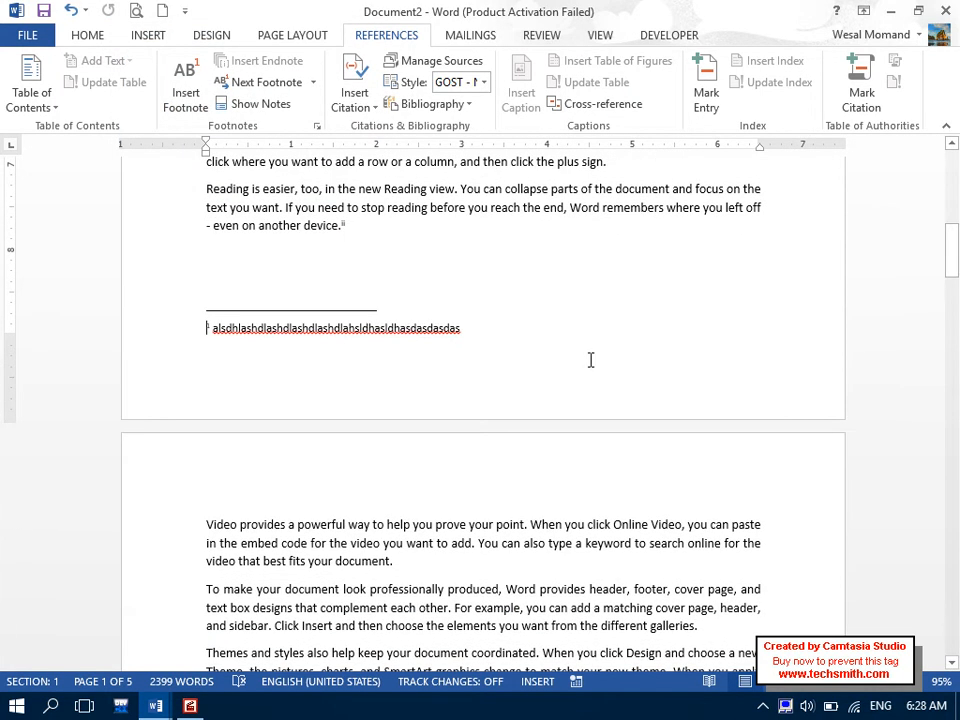
{"action": "left_click_drag", "start_coordinate": [461, 329], "coordinate": [210, 334]}
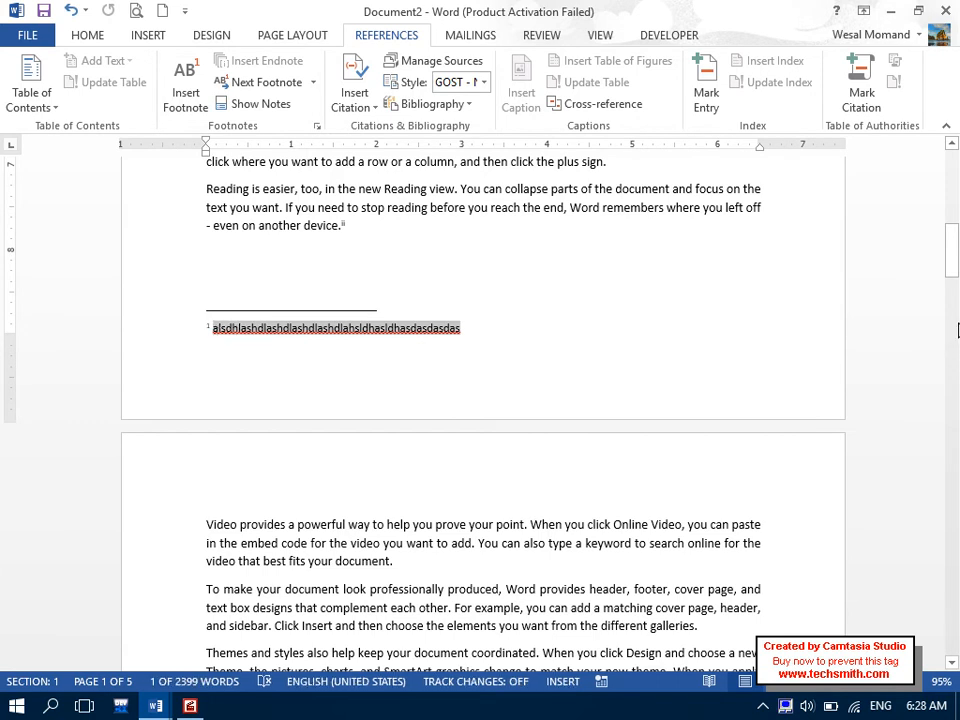
{"action": "left_click_drag", "start_coordinate": [952, 254], "coordinate": [955, 374]}
{"action": "left_click_drag", "start_coordinate": [527, 527], "coordinate": [163, 510]}
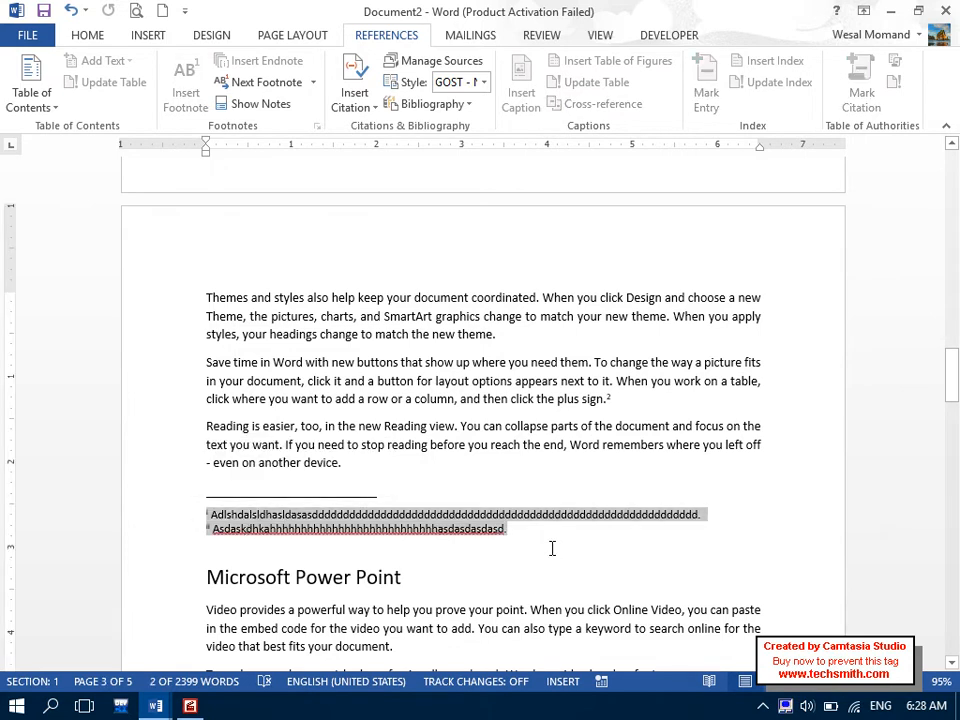
{"action": "left_click", "coordinate": [540, 548]}
{"action": "left_click_drag", "start_coordinate": [514, 540], "coordinate": [187, 531]}
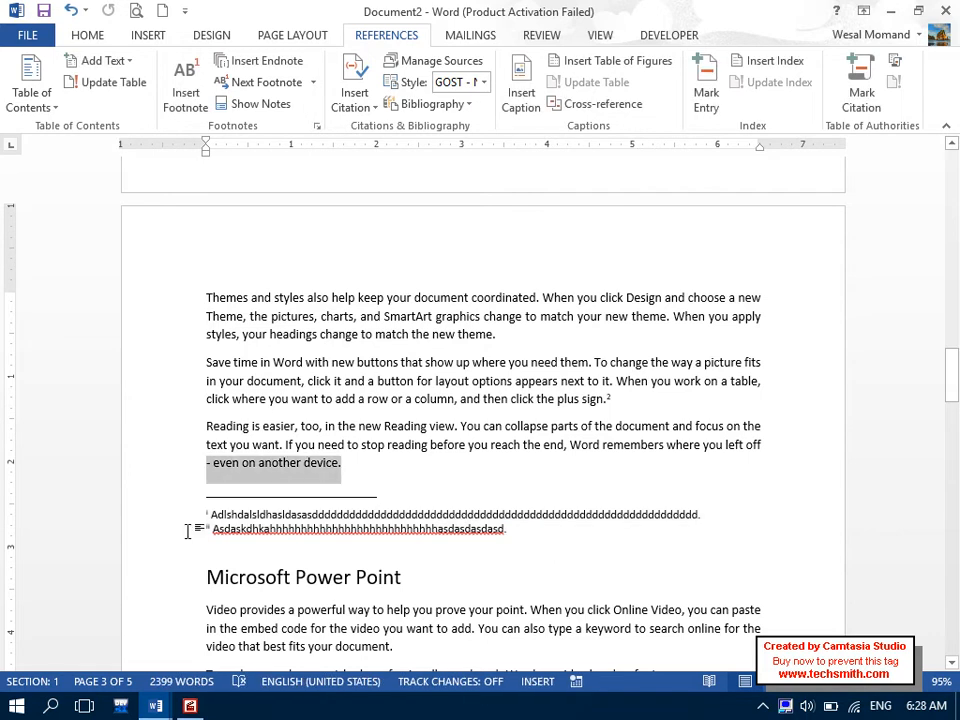
{"action": "left_click", "coordinate": [492, 512]}
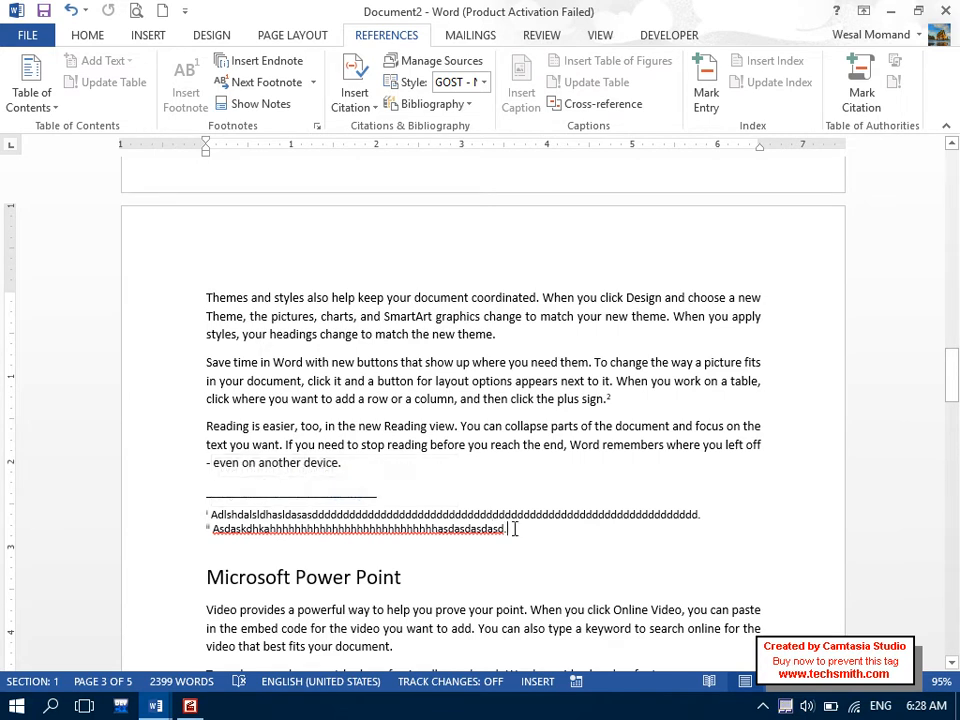
{"action": "key", "text": "ctrl+z"}
{"action": "key", "text": "ctrl+z"}
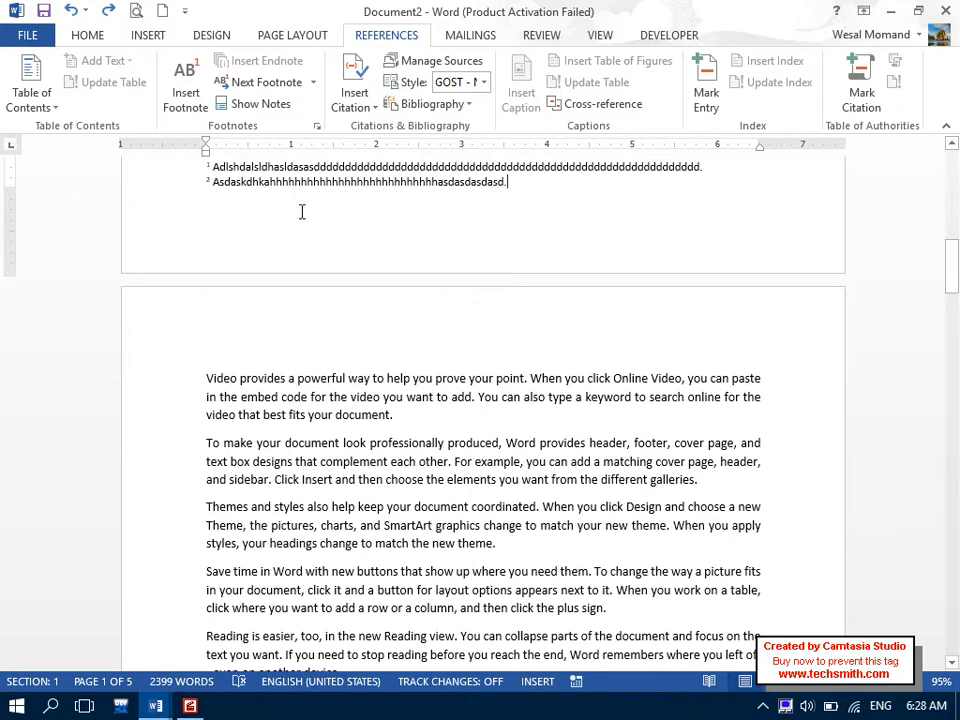
{"action": "left_click", "coordinate": [318, 132]}
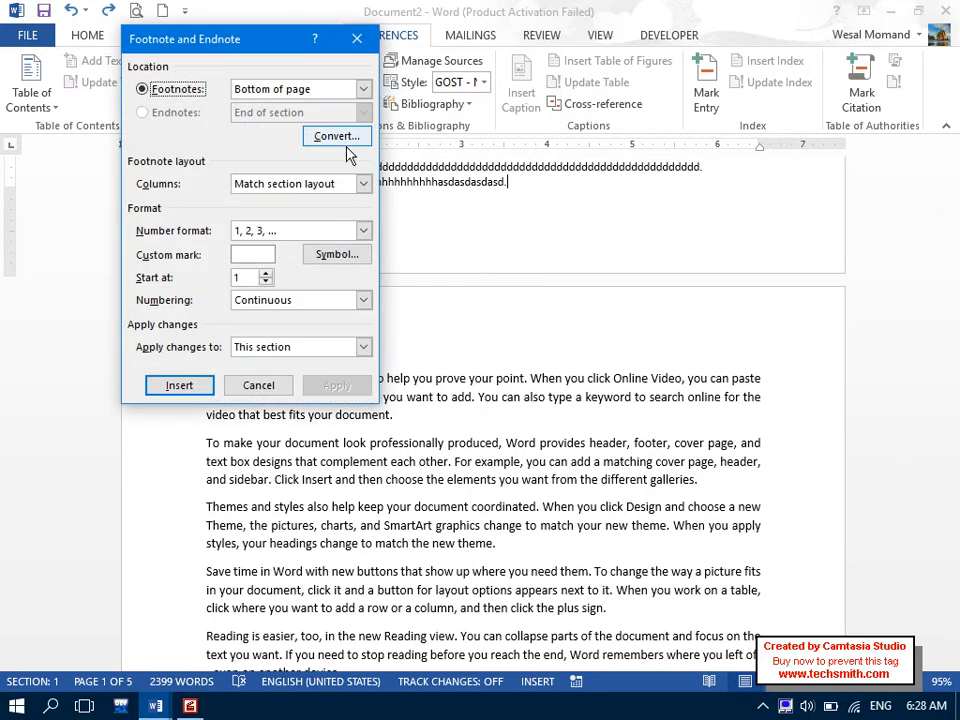
{"action": "left_click", "coordinate": [352, 136]}
{"action": "left_click", "coordinate": [190, 141]}
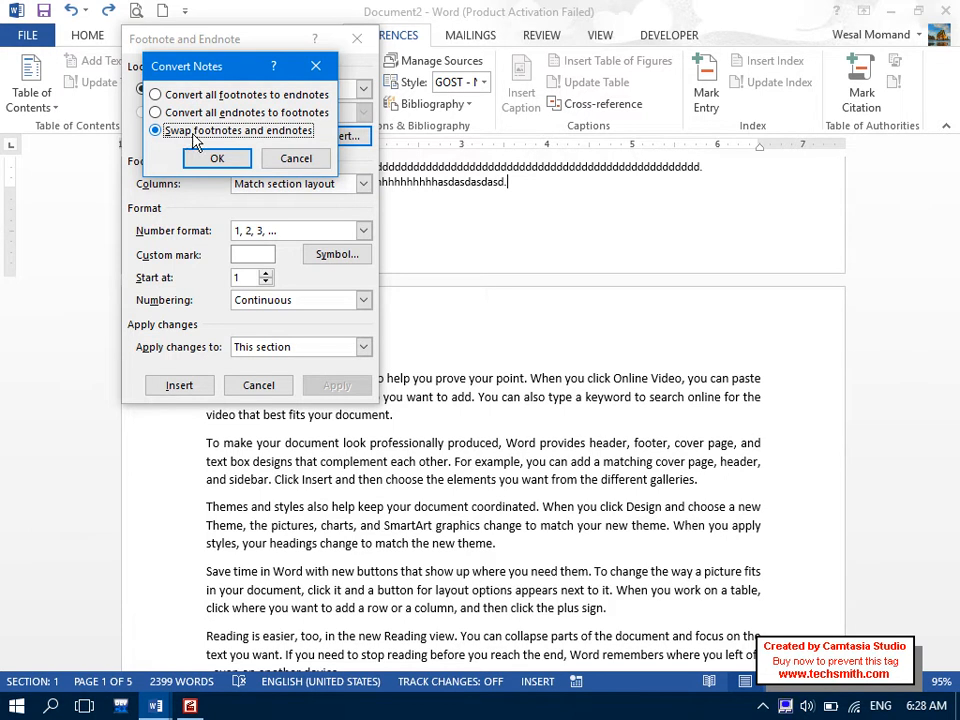
{"action": "left_click", "coordinate": [291, 166]}
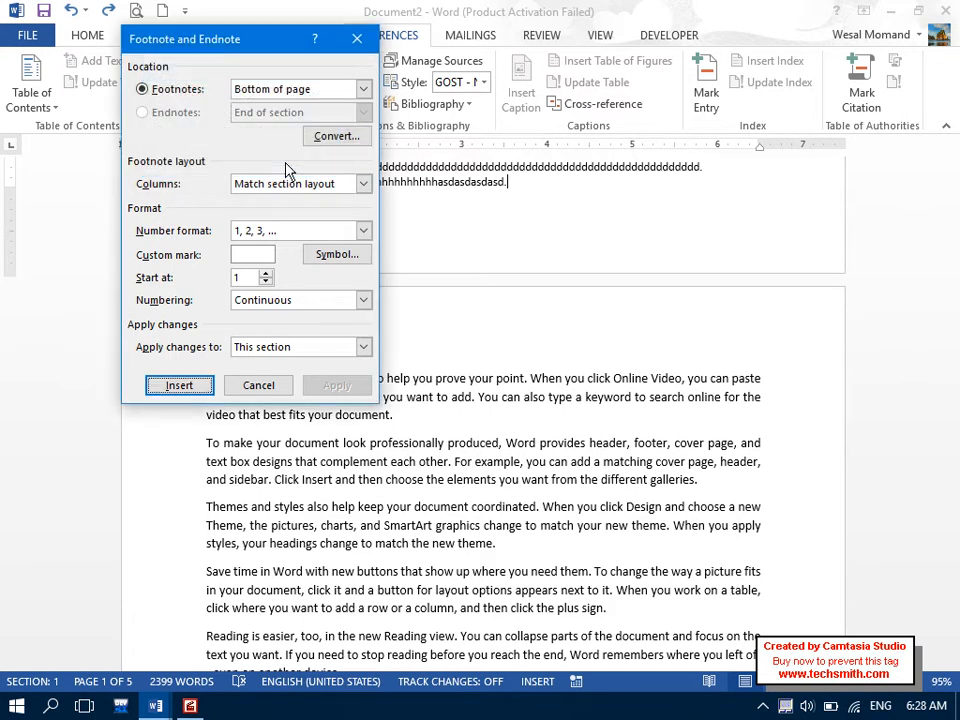
{"action": "left_click", "coordinate": [258, 385]}
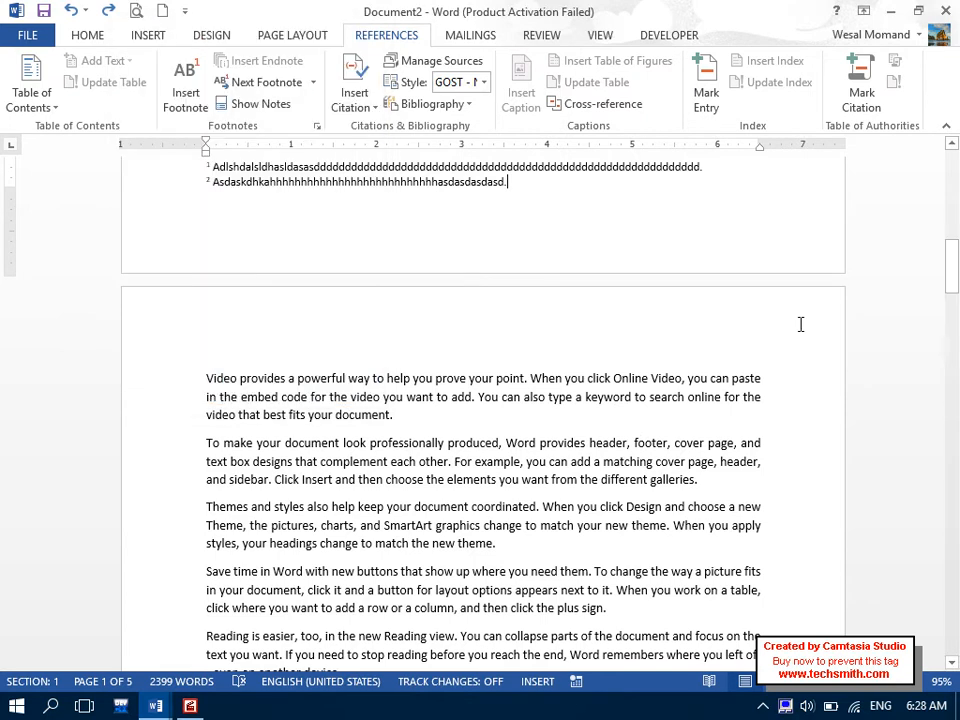
Change the footnote number format to A, B, C, … for this section, starting from the first footnote on page 1.
{"action": "mouse_move", "coordinate": [952, 275]}
{"action": "left_mouse_down"}
{"action": "mouse_move", "coordinate": [952, 228]}
{"action": "mouse_move", "coordinate": [952, 262]}
{"action": "left_mouse_up"}
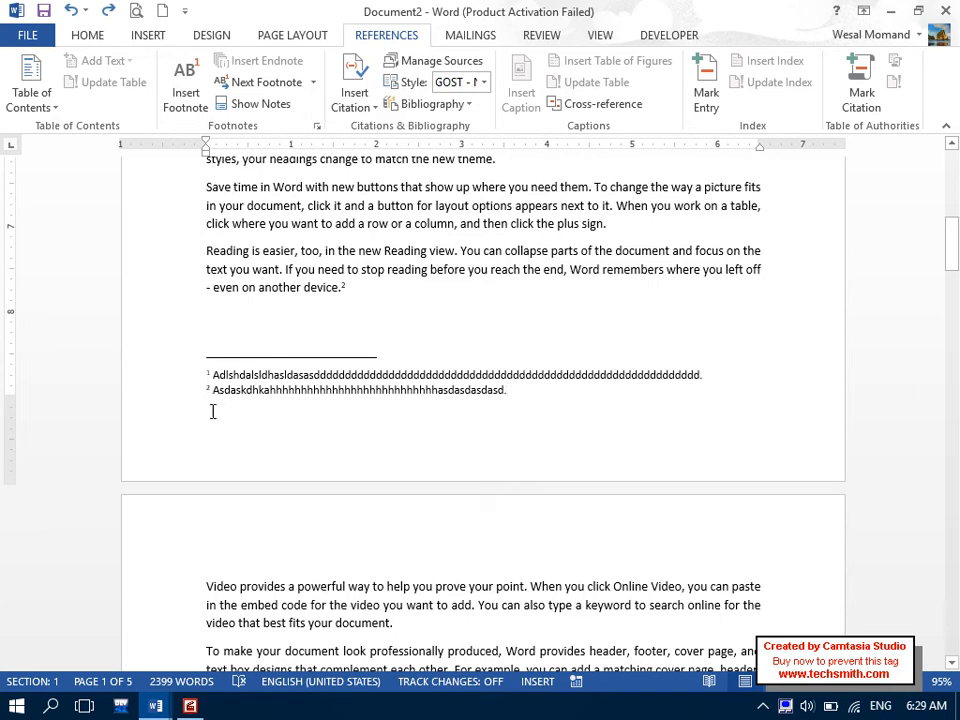
{"action": "left_click_drag", "start_coordinate": [529, 396], "coordinate": [210, 375]}
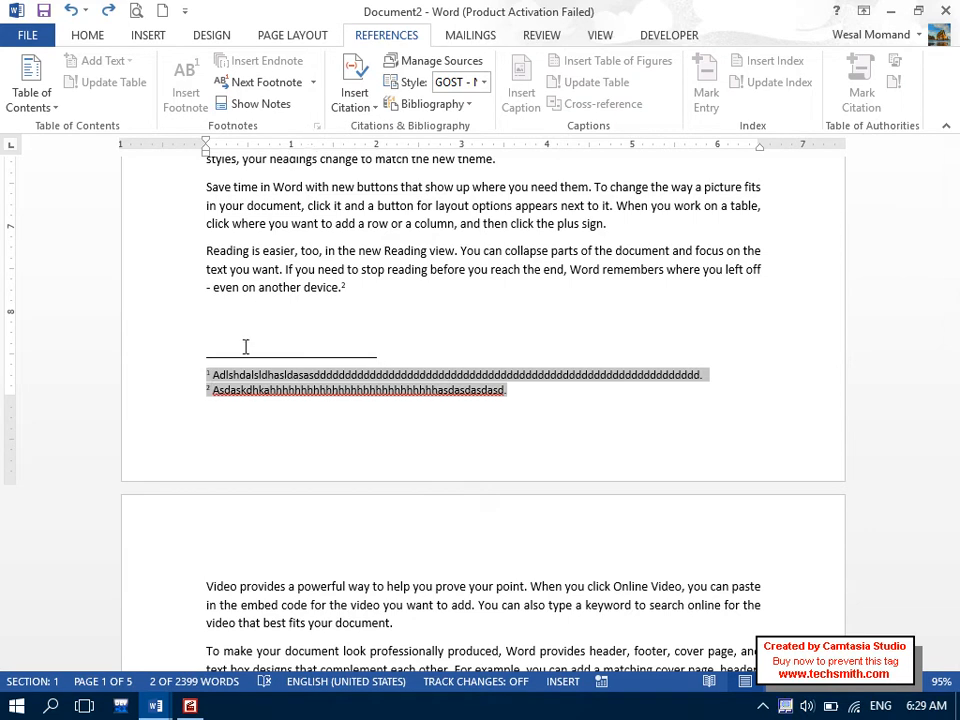
{"action": "left_click", "coordinate": [241, 288]}
{"action": "left_click_drag", "start_coordinate": [204, 384], "coordinate": [205, 390]}
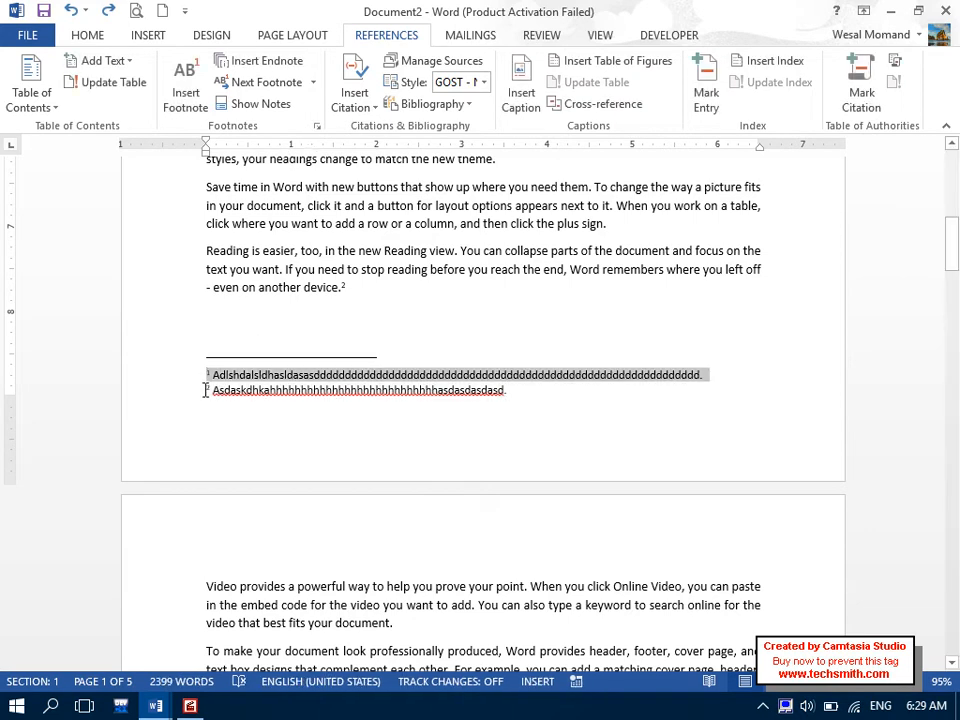
{"action": "left_click", "coordinate": [211, 384]}
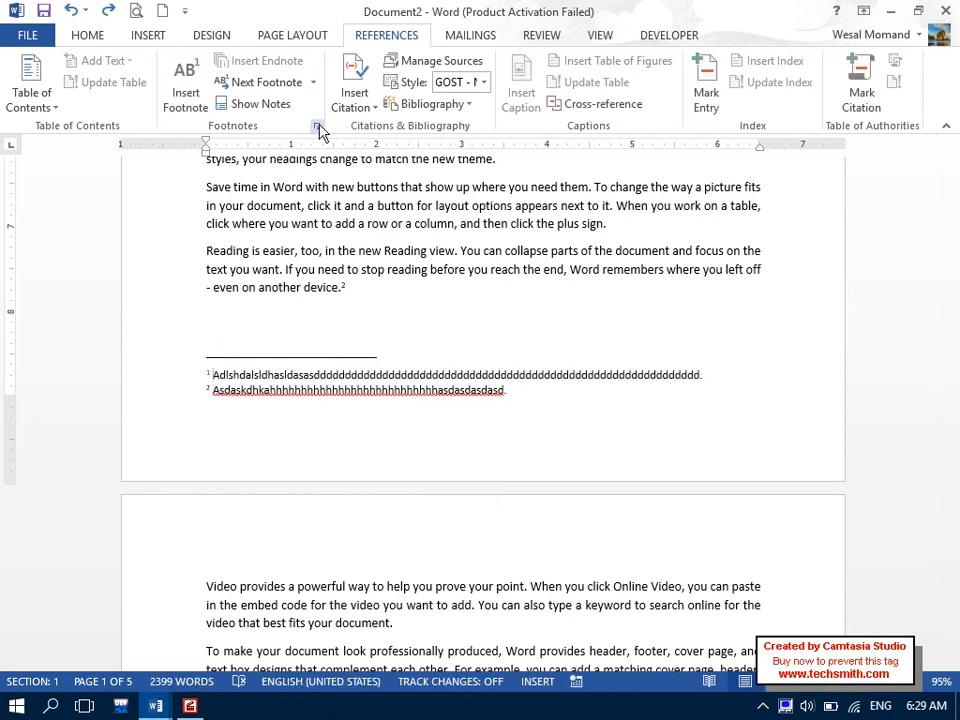
{"action": "left_click", "coordinate": [316, 126]}
{"action": "left_click", "coordinate": [303, 230]}
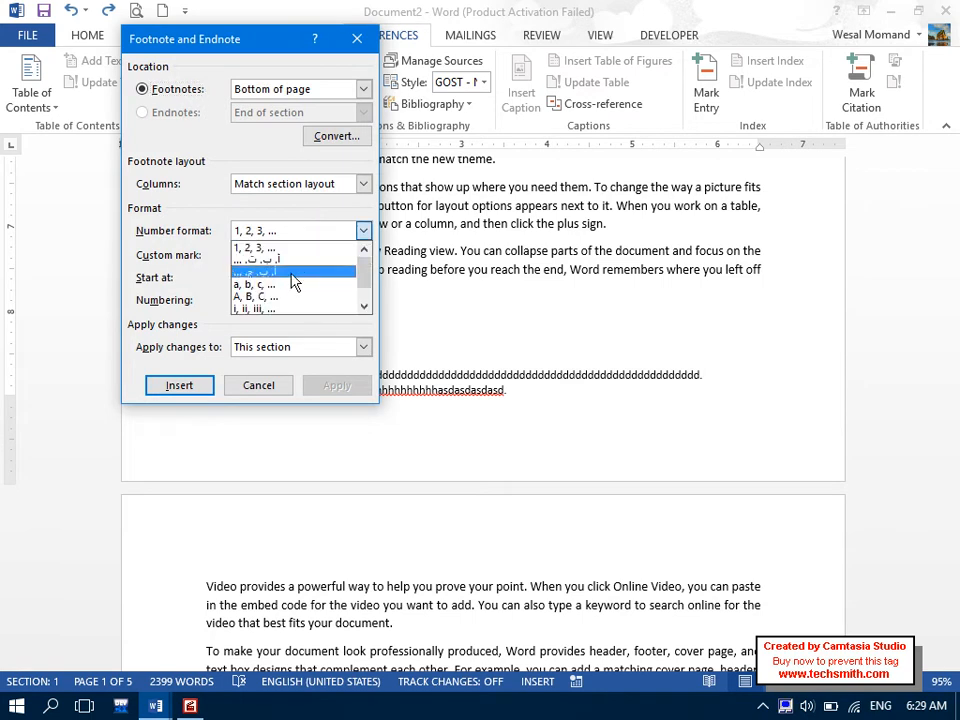
{"action": "left_click", "coordinate": [289, 294]}
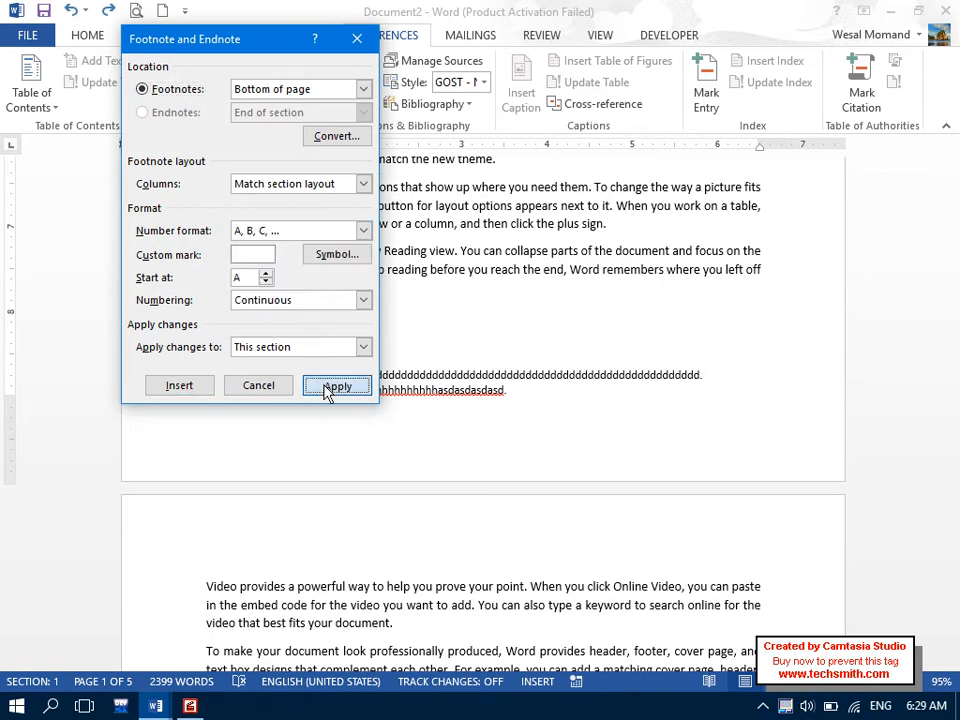
{"action": "left_click", "coordinate": [328, 386]}
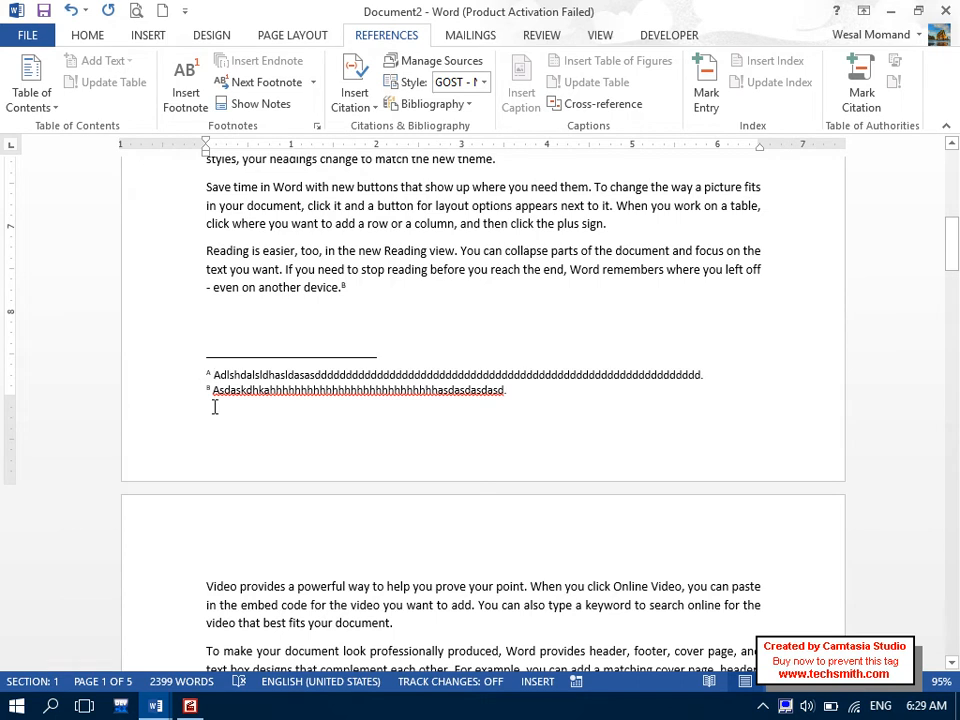
Insert a custom footnote mark in the first footnote on page 1, using the double right arrow (⇒) from the Symbol font.
{"action": "left_click", "coordinate": [317, 126]}
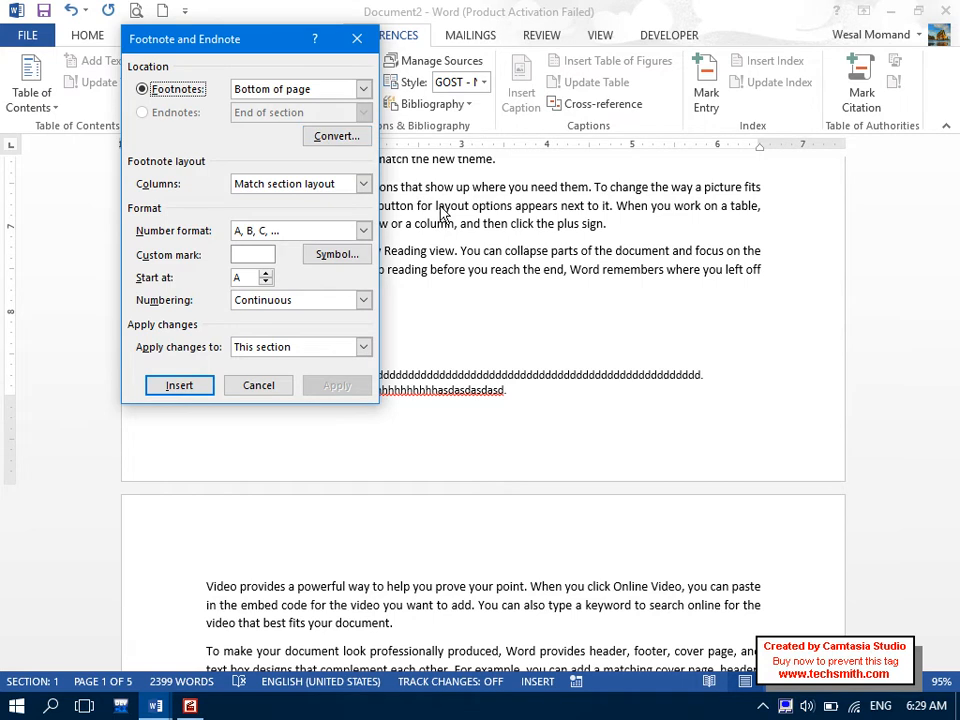
{"action": "left_click", "coordinate": [335, 255]}
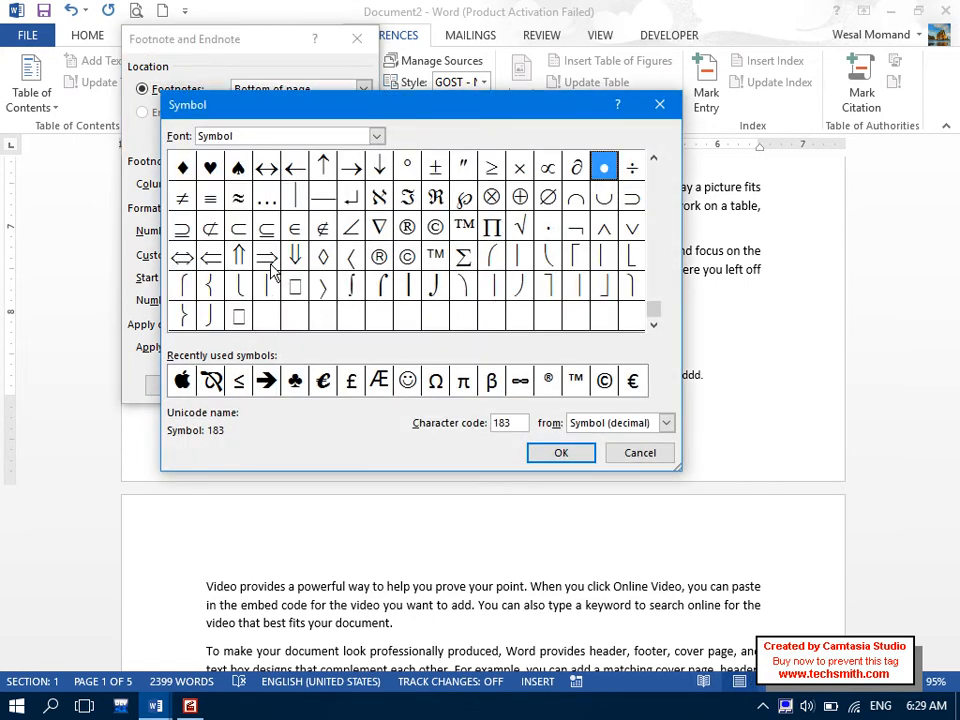
{"action": "left_click", "coordinate": [266, 257]}
{"action": "left_click", "coordinate": [558, 453]}
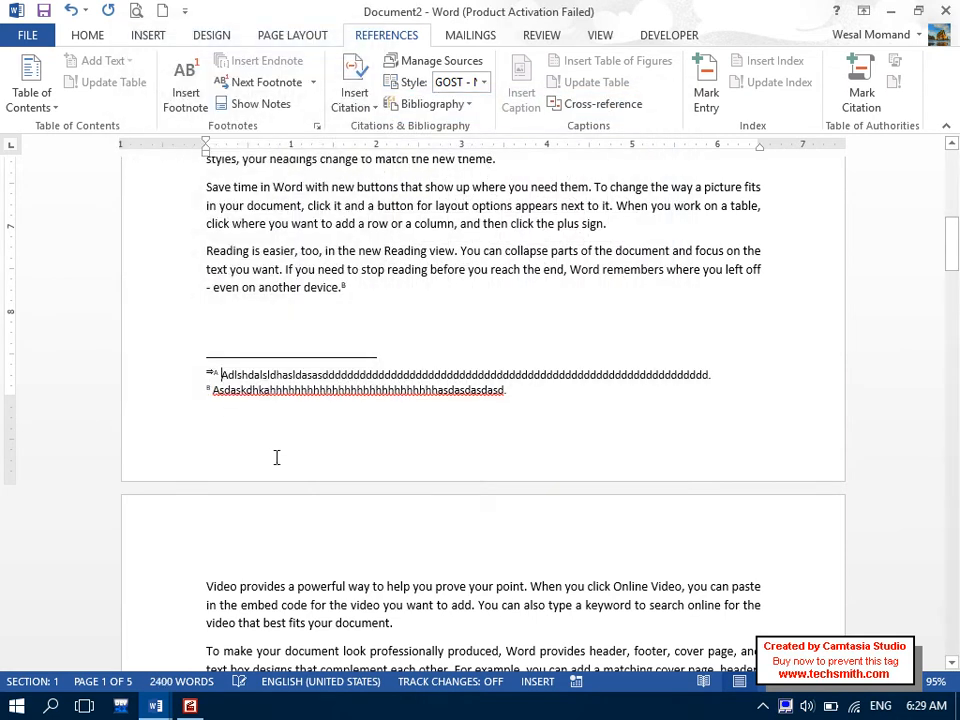
Undo the custom mark, insert a footnote mark with this section's lettering starting at C, and delete the duplicate mark in the first footnote.
{"action": "key", "text": "ctrl+z"}
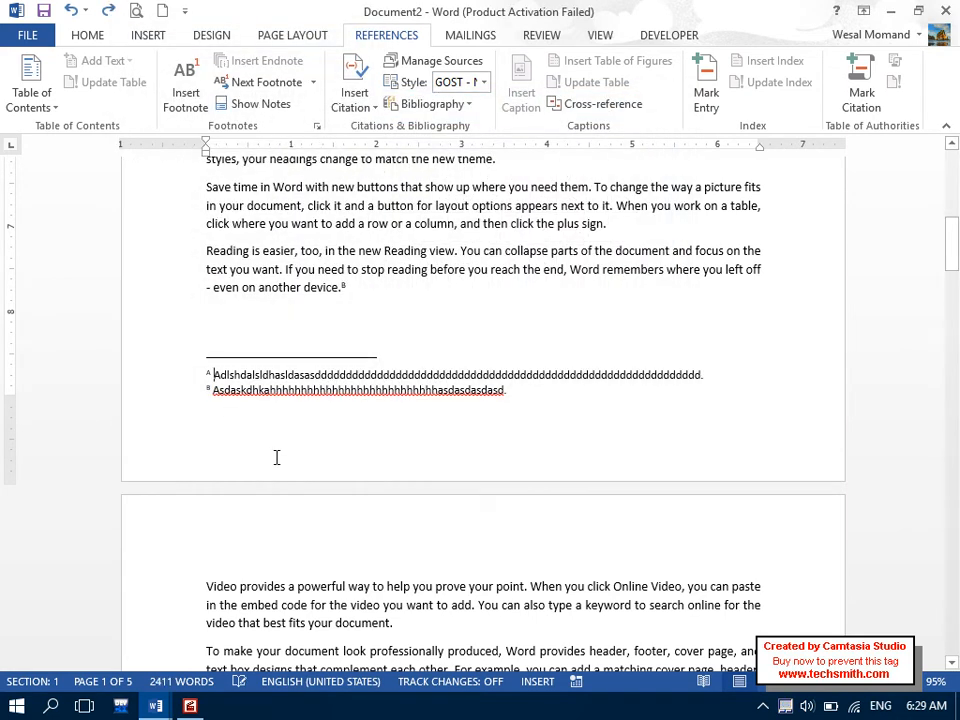
{"action": "left_click", "coordinate": [318, 128]}
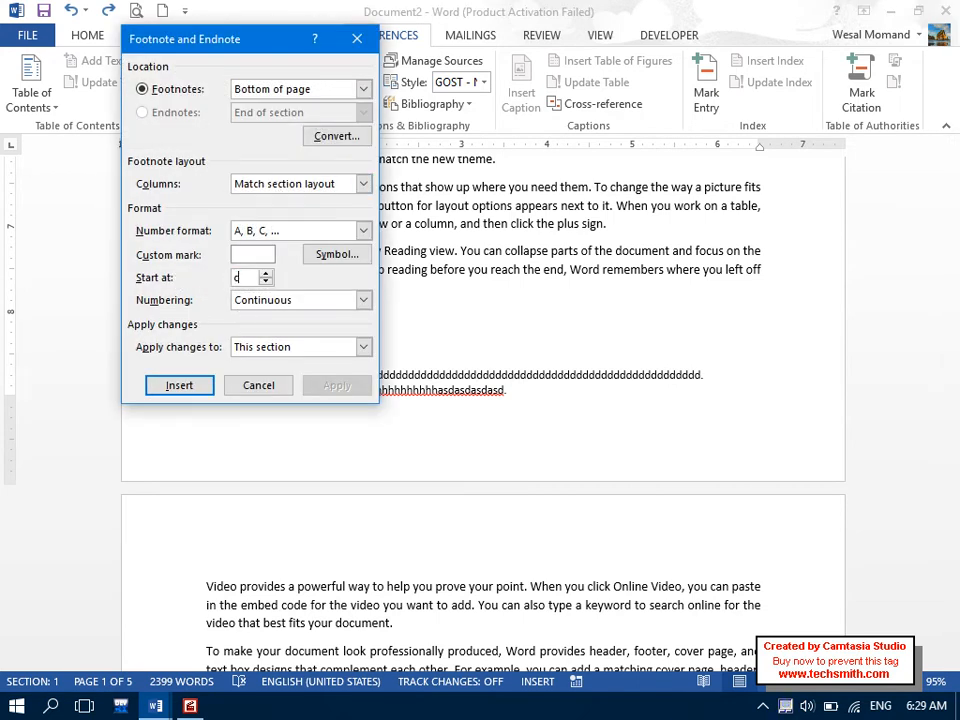
{"action": "key", "text": "BackSpace"}
{"action": "key", "text": "Caps_Lock"}
{"action": "type", "text": "C"}
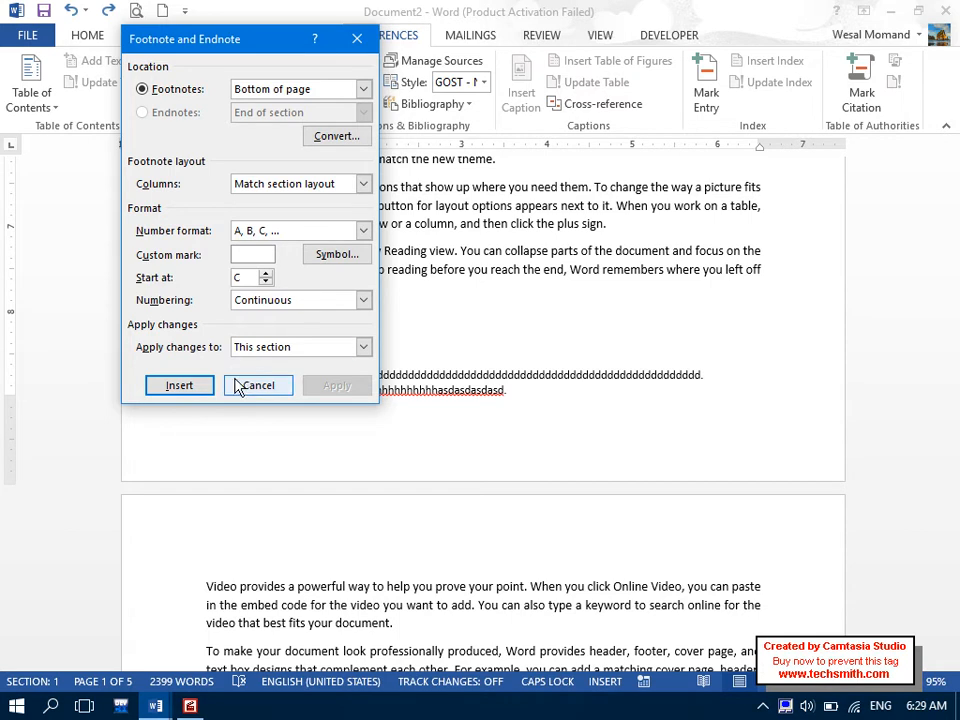
{"action": "left_click", "coordinate": [205, 387]}
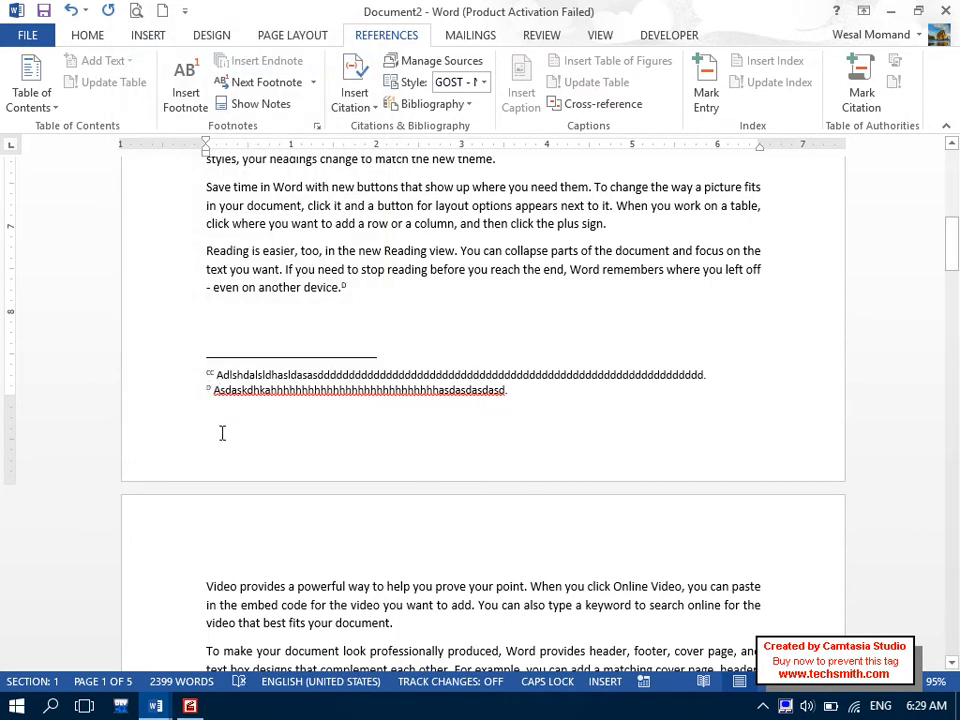
{"action": "key", "text": "BackSpace"}
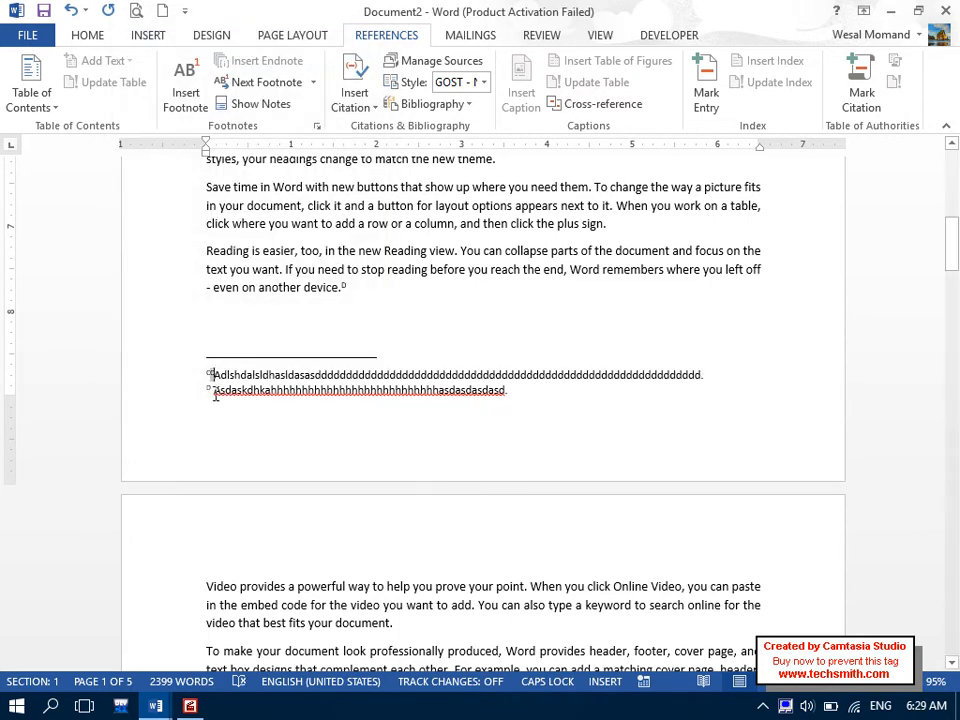
{"action": "key", "text": "BackSpace"}
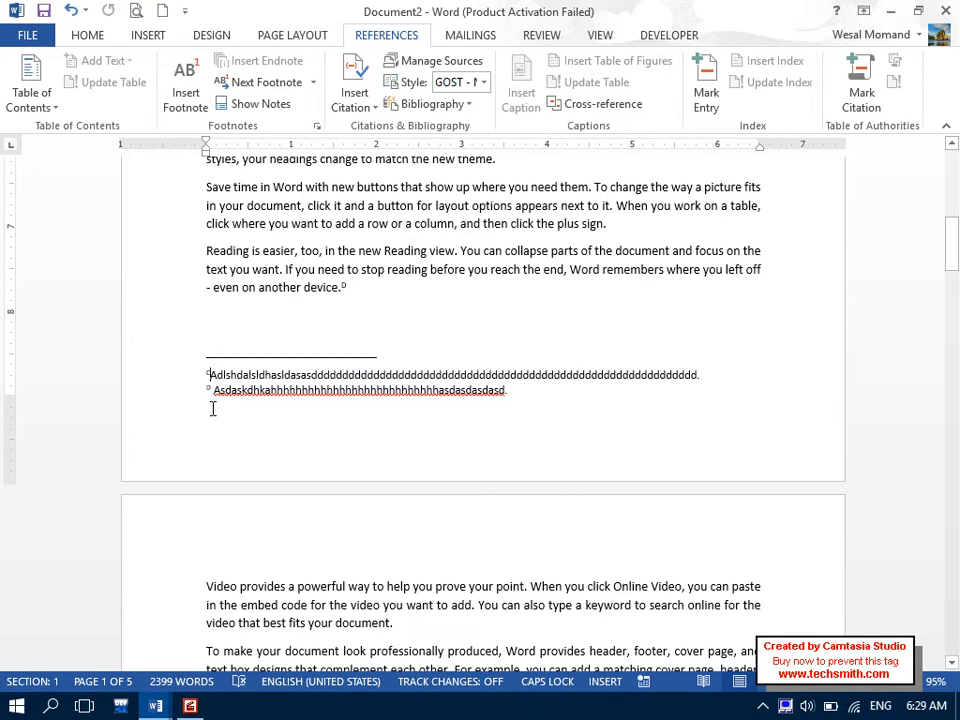
Restart the section's footnote lettering at A and delete the extra mark inserted in the first footnote.
{"action": "left_click", "coordinate": [316, 126]}
{"action": "left_click", "coordinate": [250, 277]}
{"action": "key", "text": "BackSpace"}
{"action": "type", "text": "A"}
{"action": "double_click", "coordinate": [262, 255]}
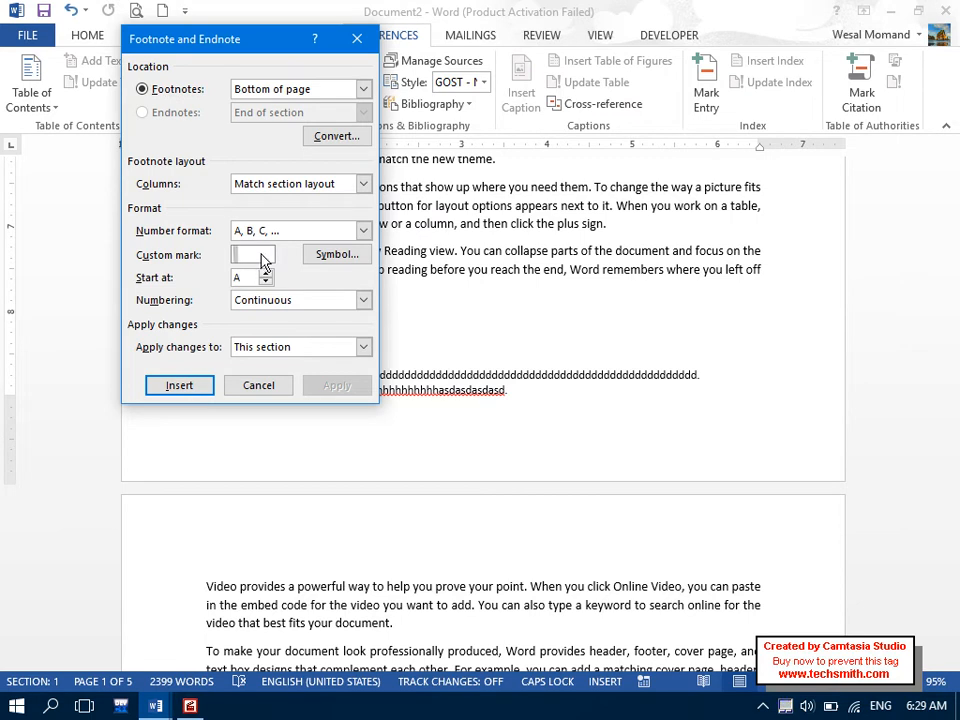
{"action": "left_click", "coordinate": [179, 385]}
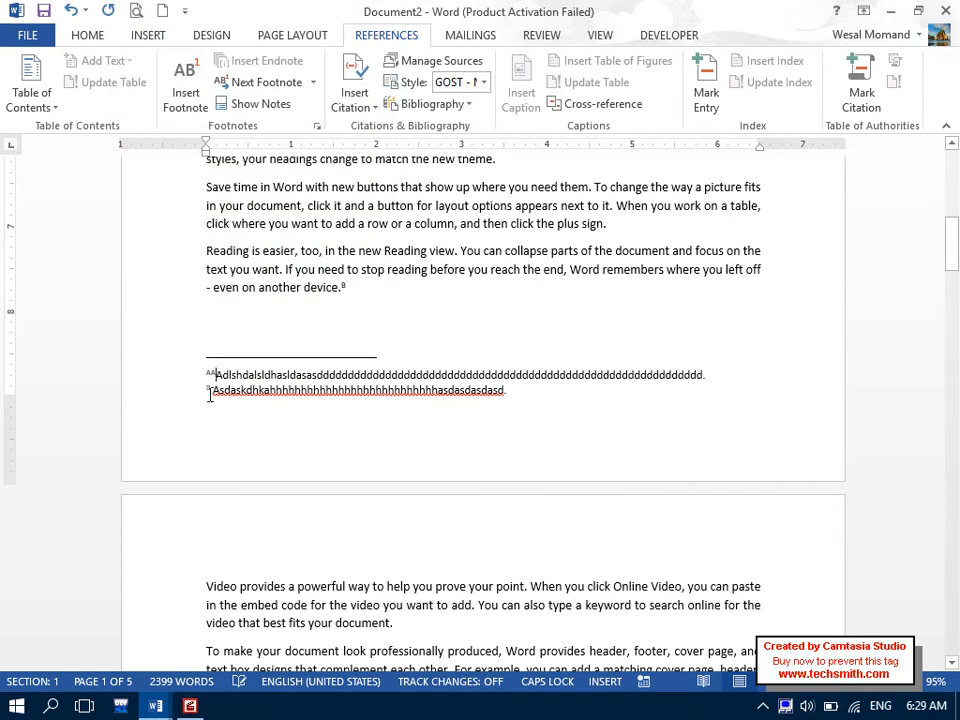
{"action": "key", "text": "BackSpace"}
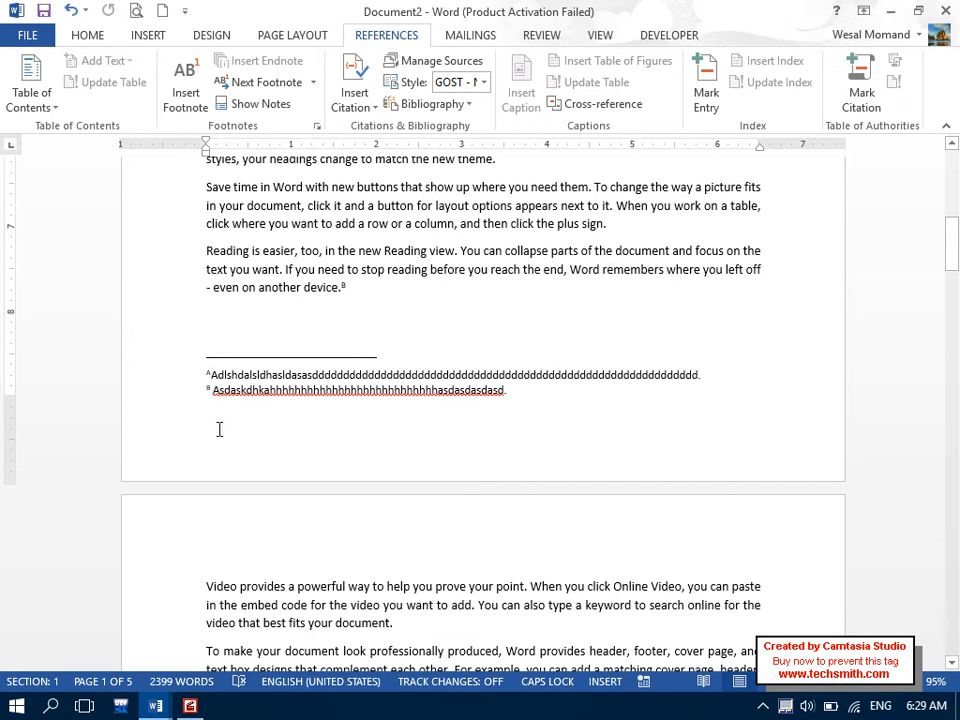
Review the numbering choices for the footnotes, keep Continuous, and close the note settings without applying anything.
{"action": "left_click", "coordinate": [312, 127]}
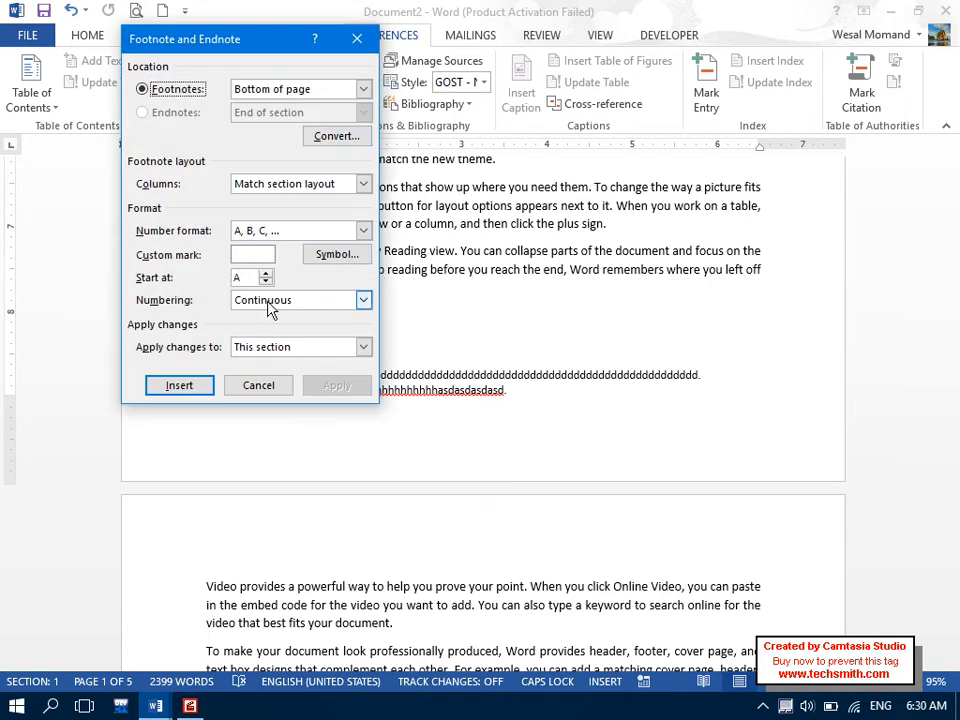
{"action": "left_click", "coordinate": [305, 301]}
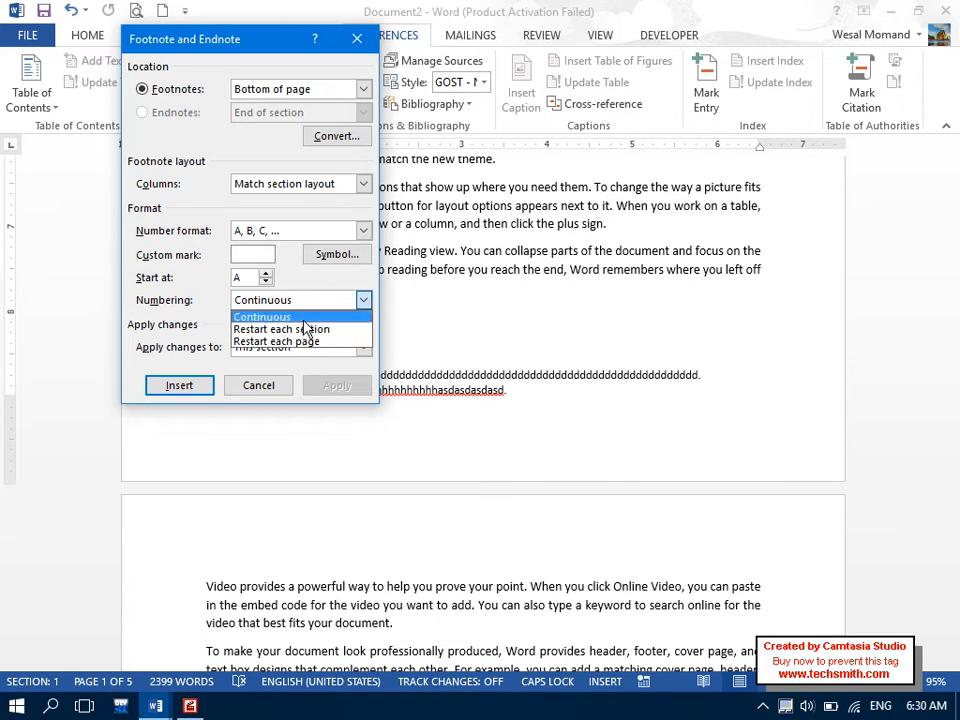
{"action": "left_click", "coordinate": [303, 320]}
{"action": "left_click", "coordinate": [258, 385]}
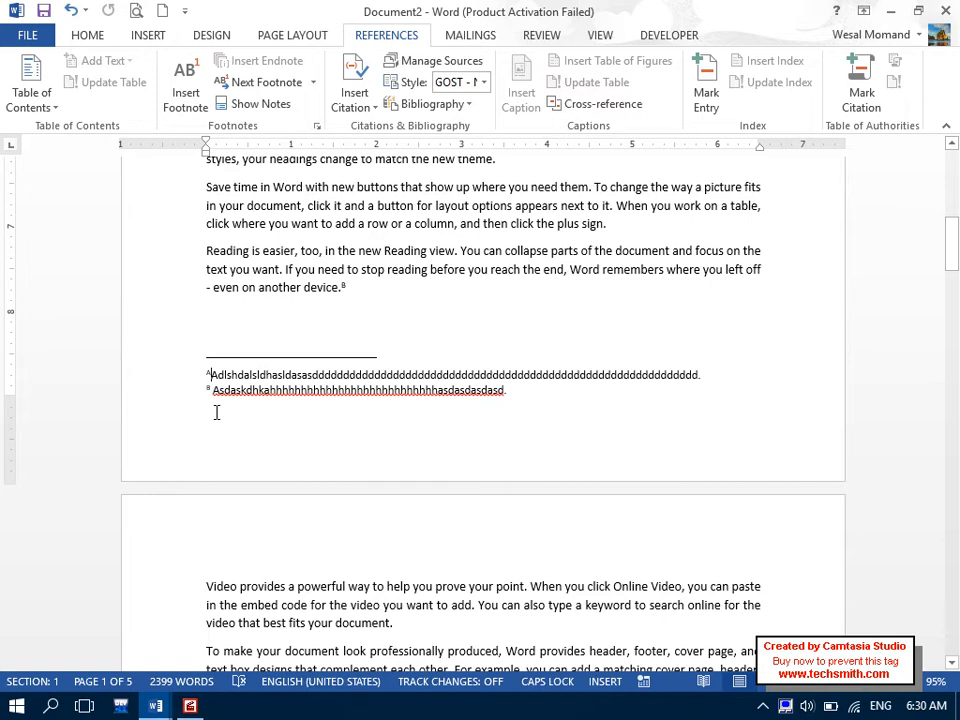
Try Restart each section and Restart each page as the footnote numbering, return to Continuous, and cancel the note settings.
{"action": "left_click", "coordinate": [315, 128]}
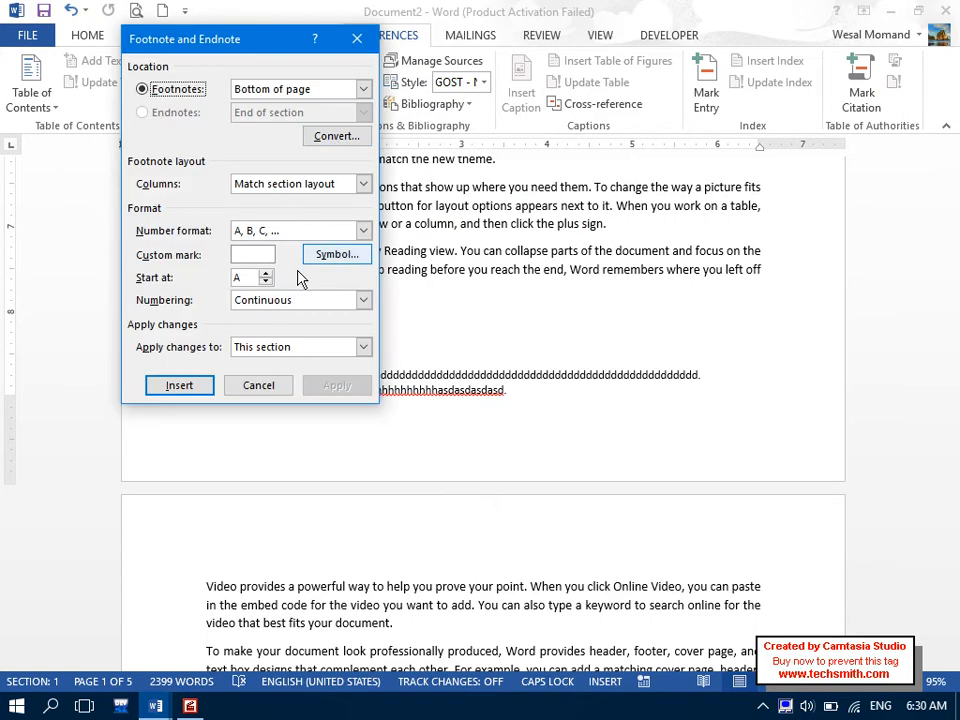
{"action": "left_click", "coordinate": [289, 301]}
{"action": "left_click", "coordinate": [287, 302]}
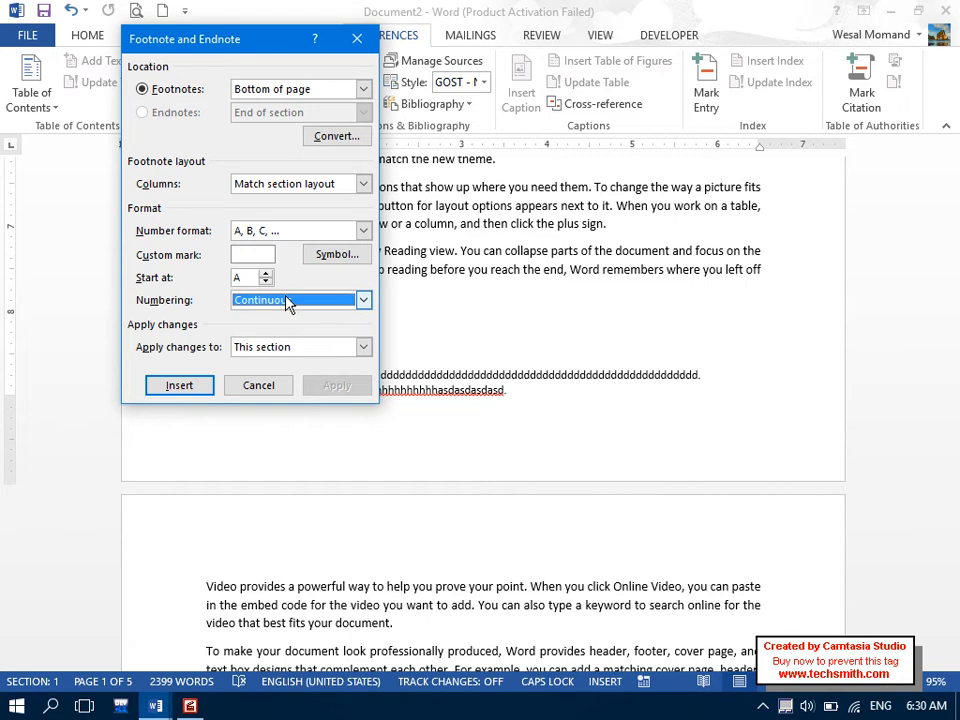
{"action": "left_click", "coordinate": [288, 303]}
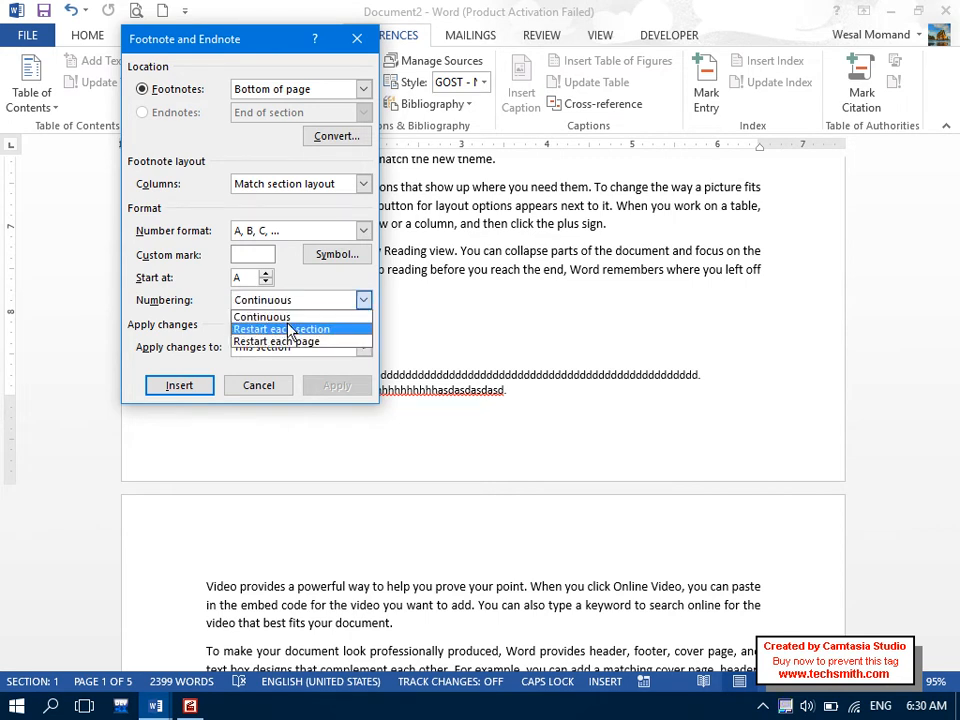
{"action": "left_click", "coordinate": [290, 329]}
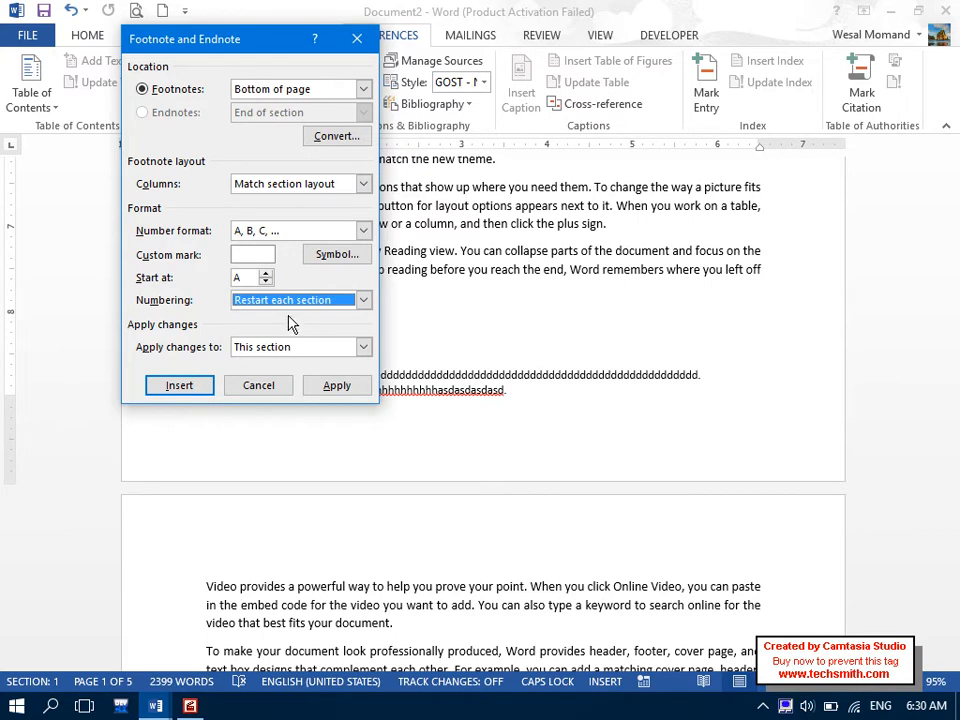
{"action": "left_click", "coordinate": [363, 300]}
{"action": "left_click", "coordinate": [341, 343]}
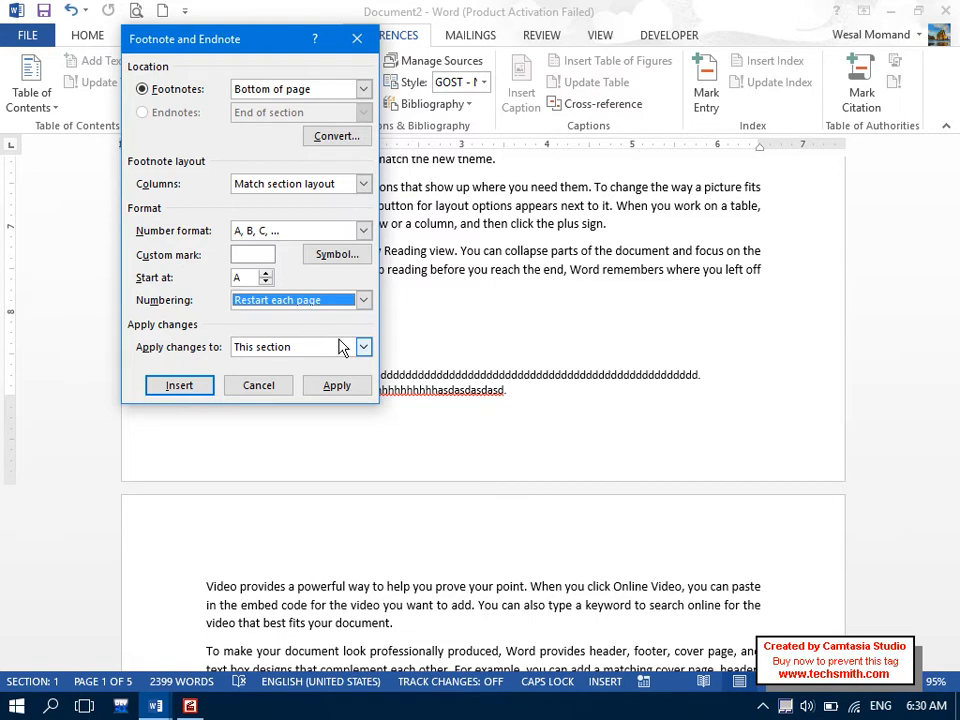
{"action": "left_click", "coordinate": [305, 303]}
{"action": "left_click", "coordinate": [285, 314]}
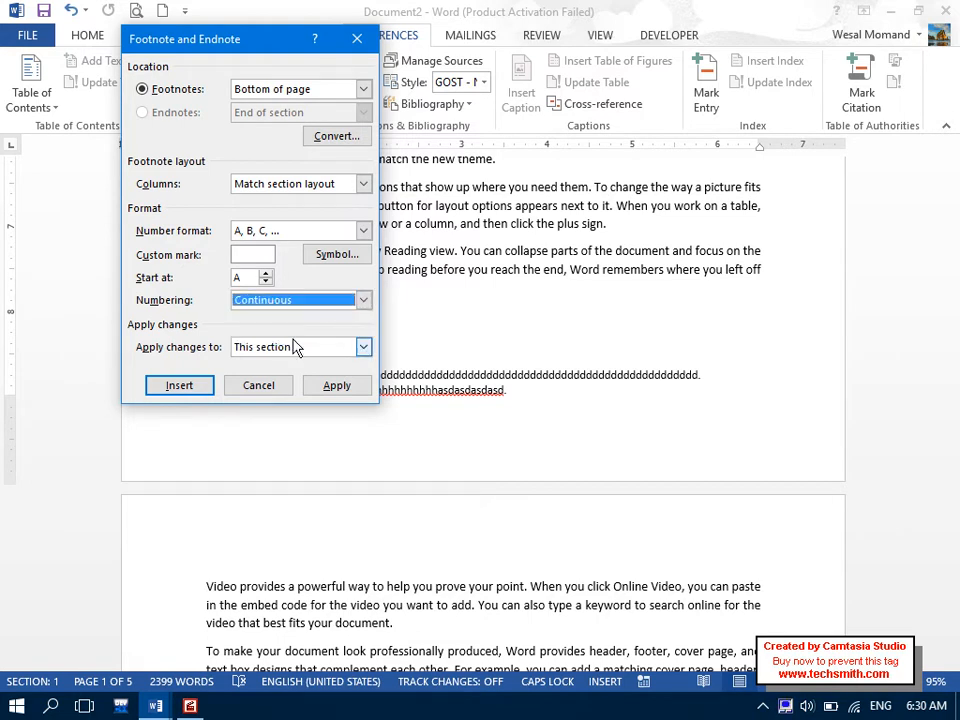
{"action": "left_click", "coordinate": [259, 386]}
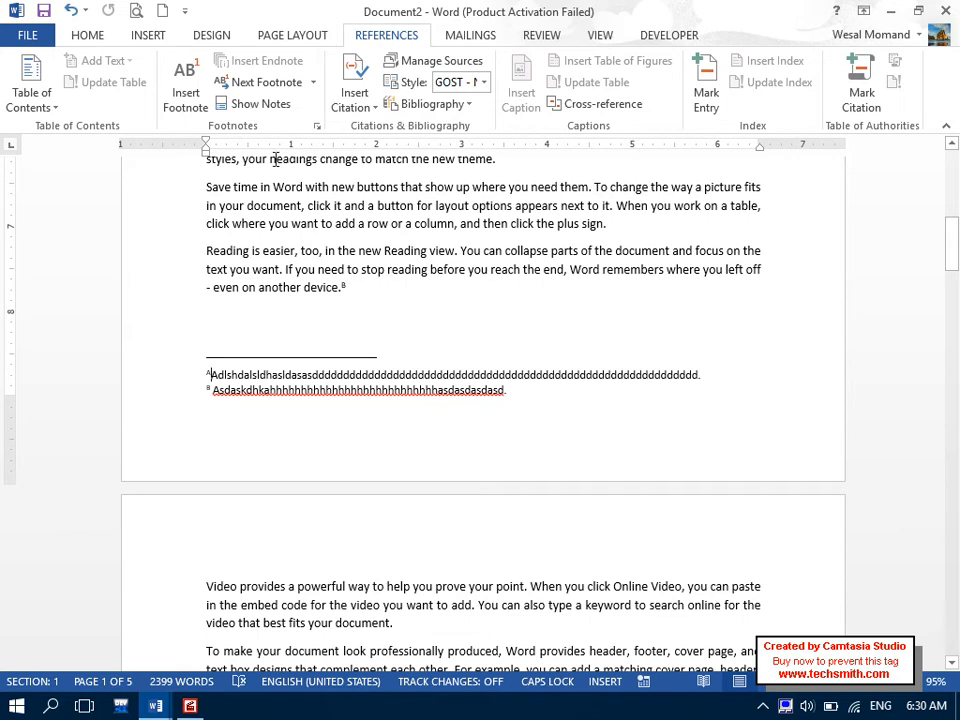
Apply the current footnote settings to the whole document, and close the note settings.
{"action": "left_click", "coordinate": [315, 128]}
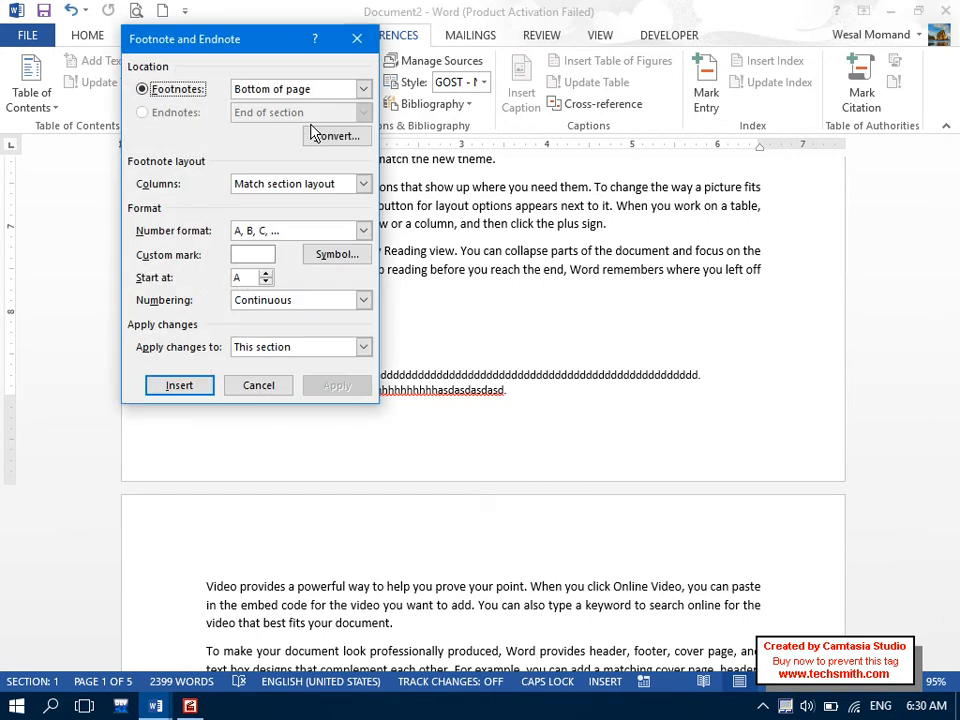
{"action": "left_click", "coordinate": [362, 347]}
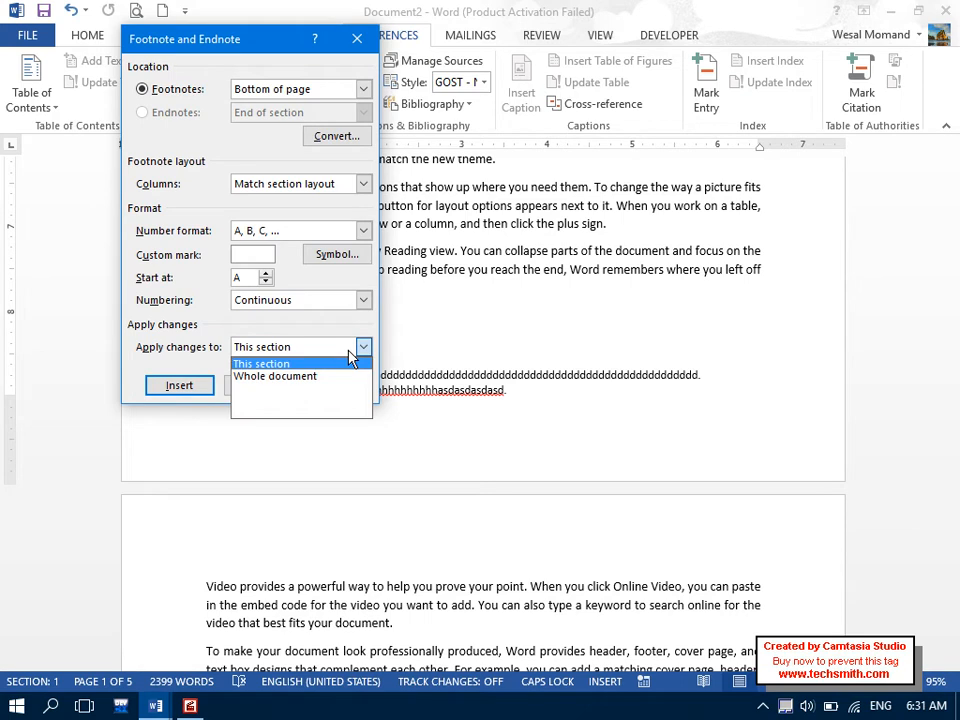
{"action": "left_click", "coordinate": [354, 356]}
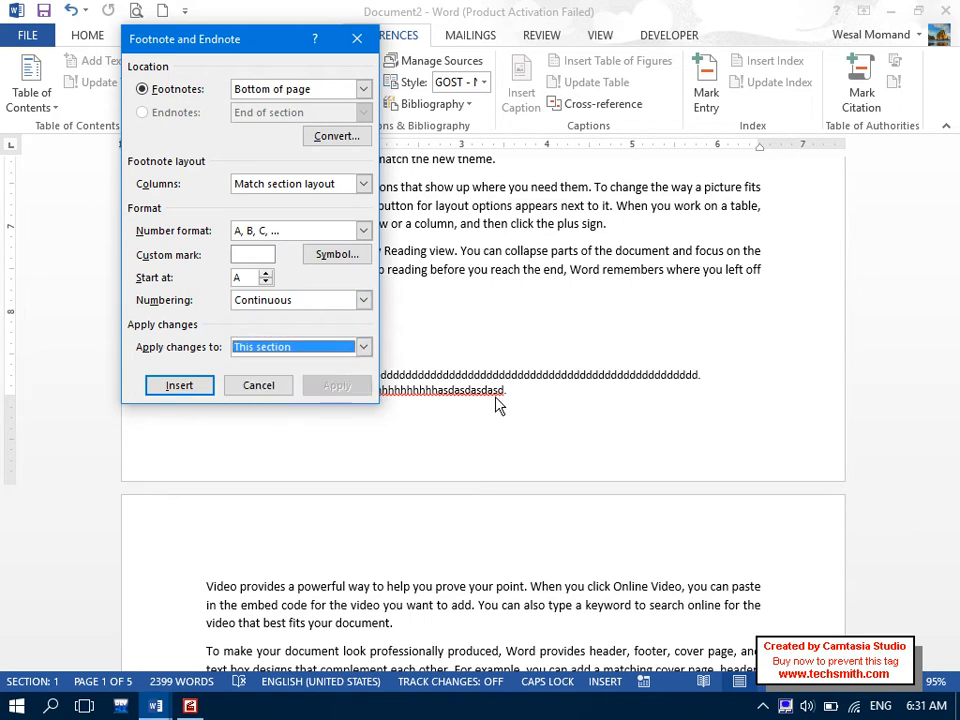
{"action": "left_click", "coordinate": [361, 348]}
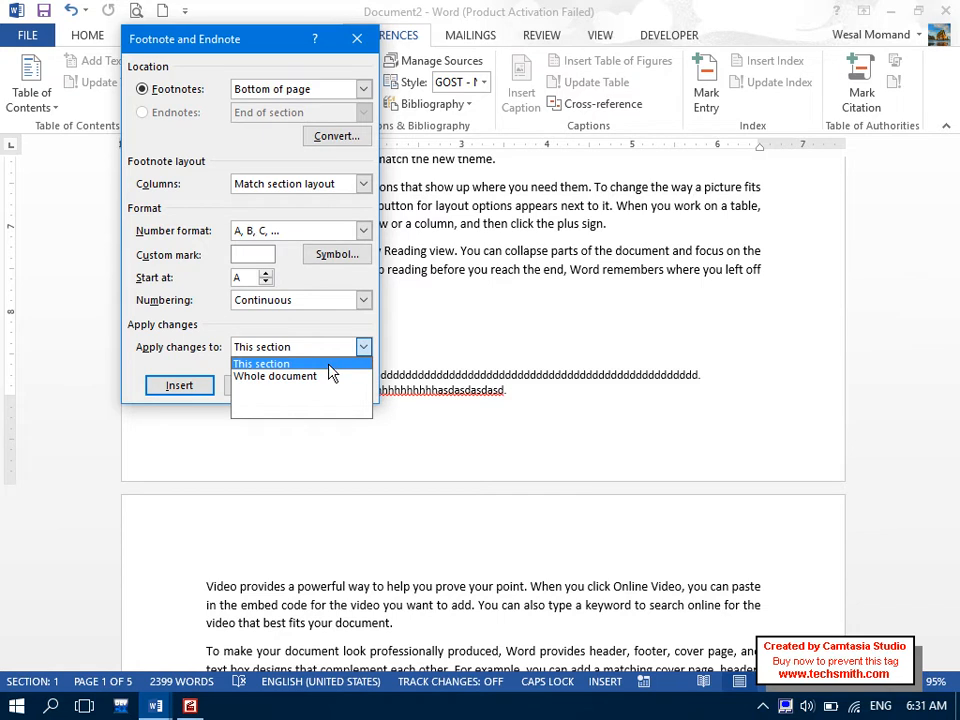
{"action": "left_click", "coordinate": [270, 378]}
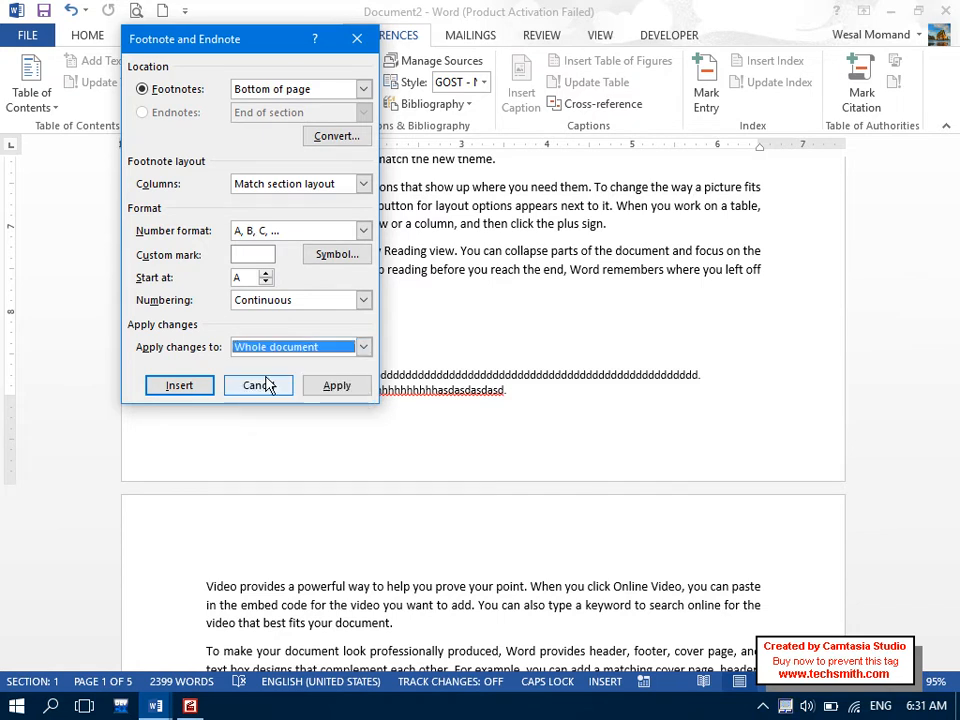
{"action": "left_click", "coordinate": [358, 390]}
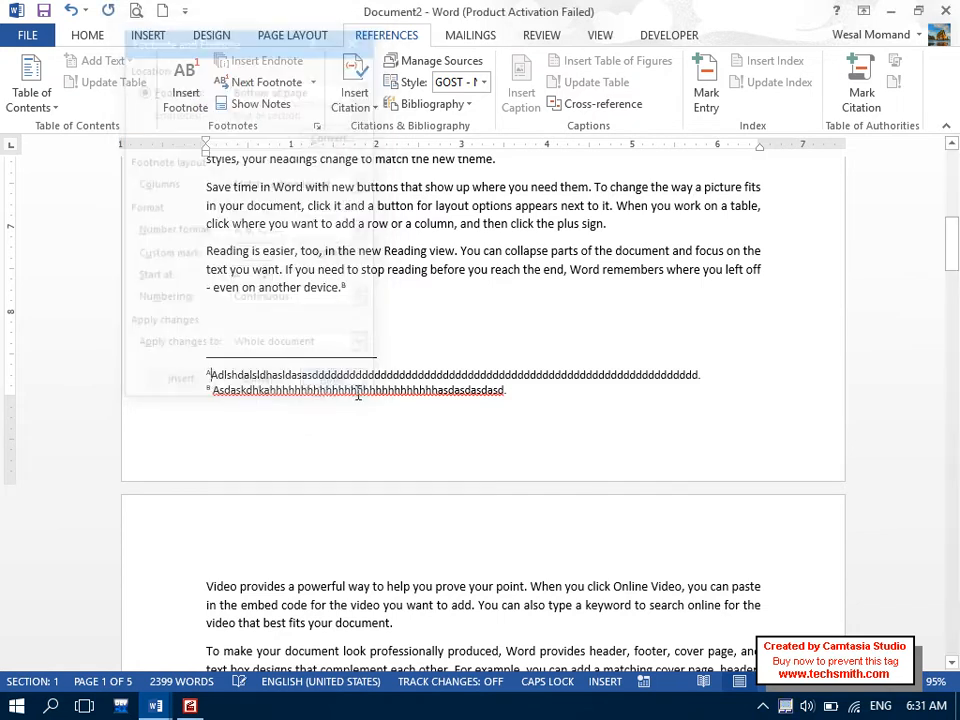
{"action": "left_click", "coordinate": [317, 126]}
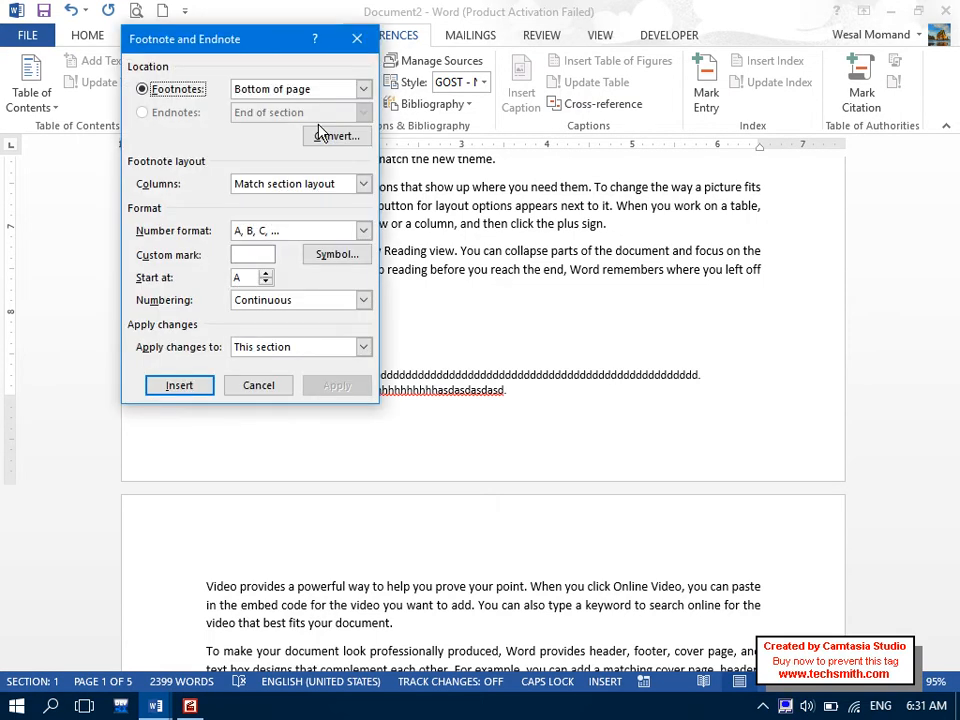
{"action": "left_click", "coordinate": [268, 389]}
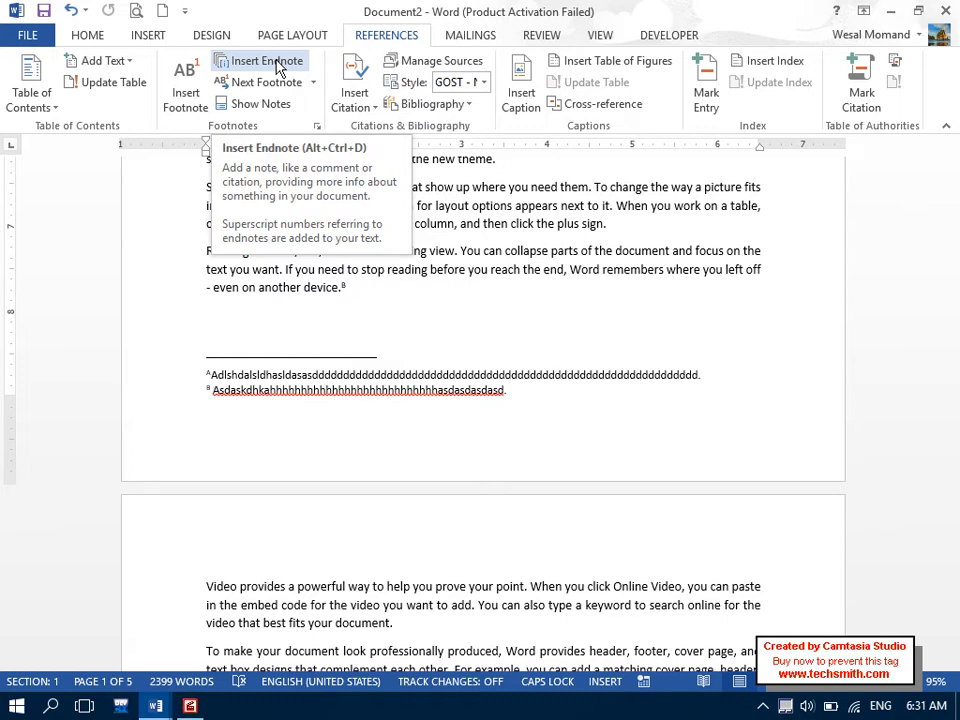
Replace the entire document content with the heading "Citation Bibliography" and a double horizontal line beneath it.
{"action": "key", "text": "ctrl+a"}
{"action": "key", "text": "Delete"}
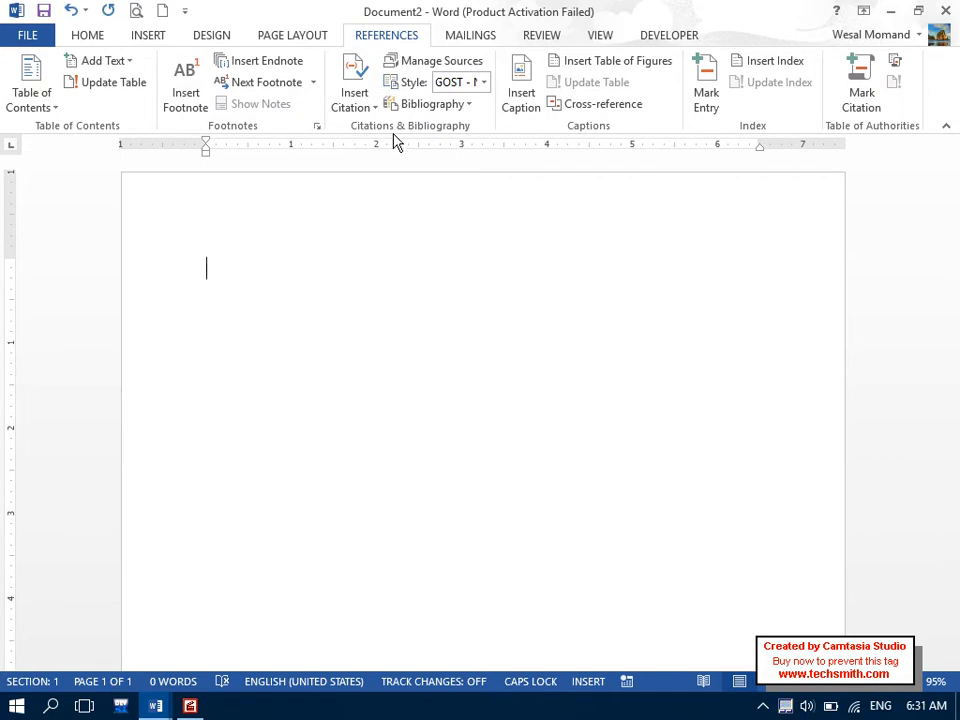
{"action": "type", "text": "cITAION"}
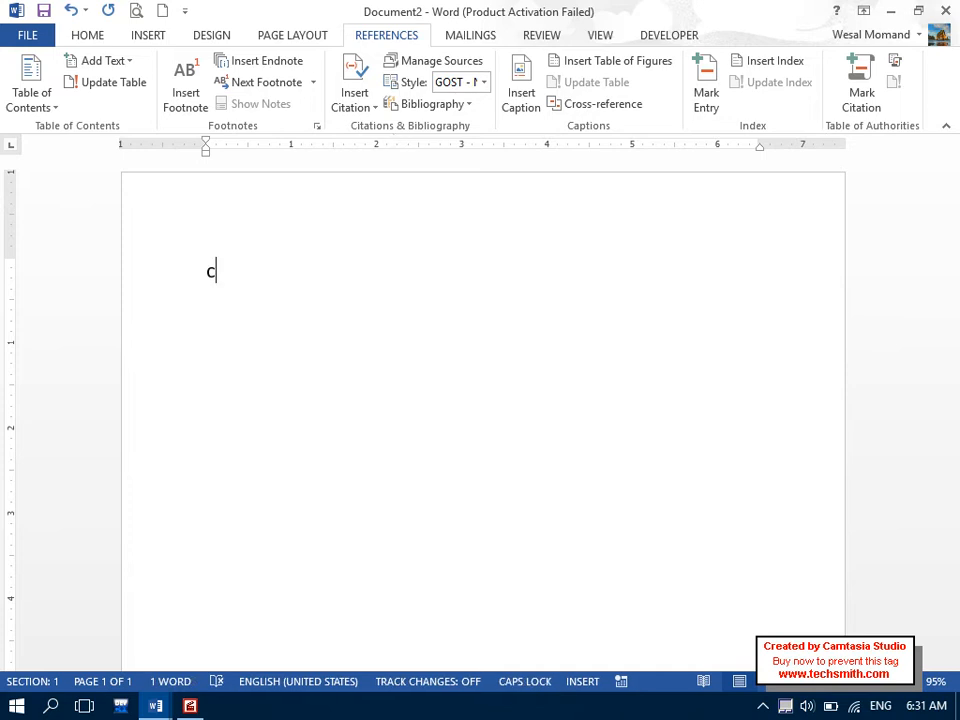
{"action": "key", "text": "BackSpace"}
{"action": "key", "text": "BackSpace"}
{"action": "key", "text": "BackSpace"}
{"action": "key", "text": "BackSpace"}
{"action": "key", "text": "BackSpace"}
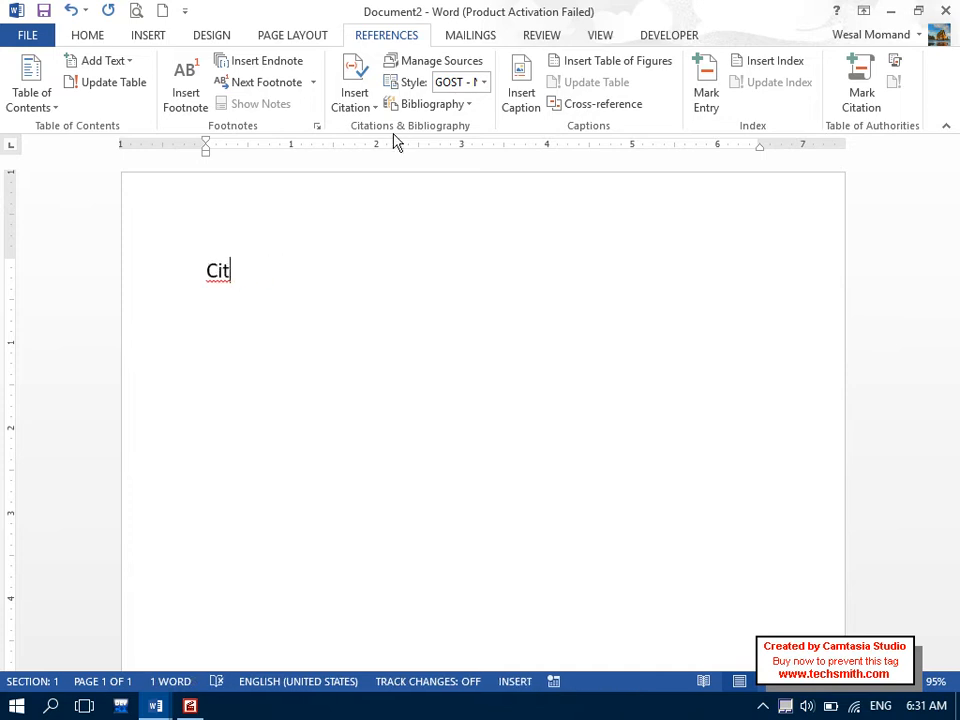
{"action": "type", "text": "ation Bibliography"}
{"action": "key", "text": "Return"}
{"action": "type", "text": "\\"}
{"action": "key", "text": "BackSpace"}
{"action": "type", "text": "==="}
{"action": "key", "text": "Return"}
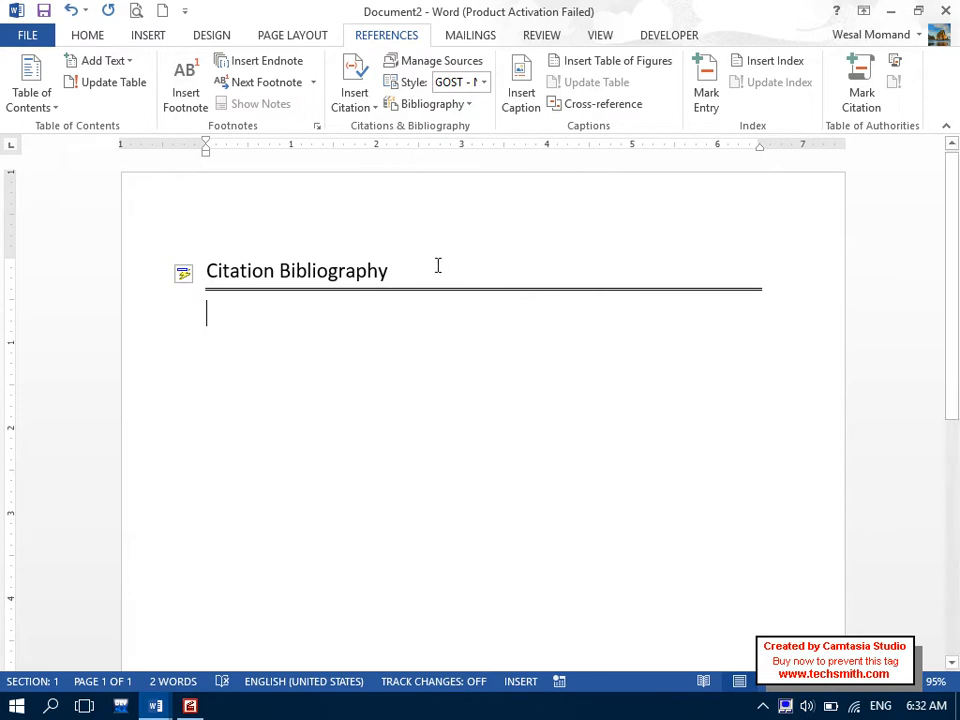
Make the "Citation Bibliography" heading bold and two size steps larger, without underline, and place the cursor on the line below.
{"action": "left_click", "coordinate": [184, 274]}
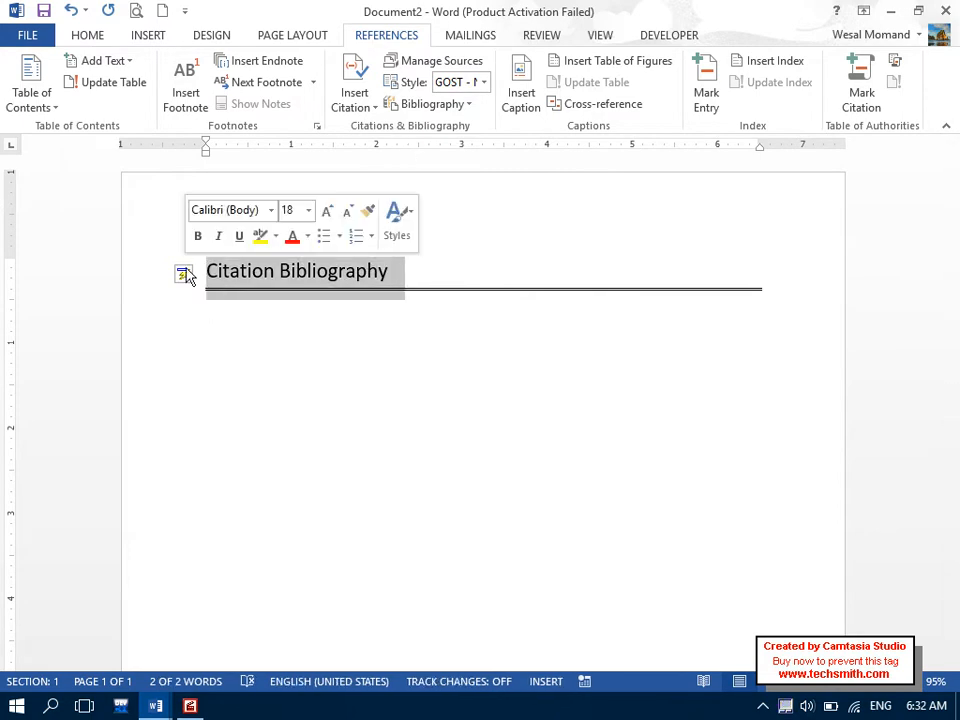
{"action": "left_click", "coordinate": [100, 36]}
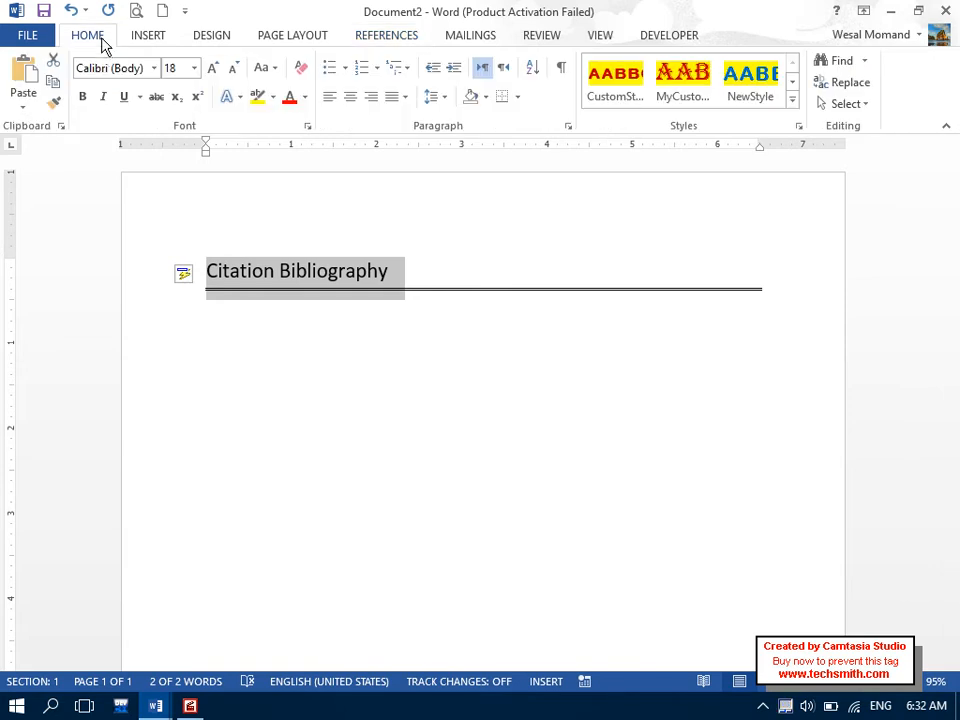
{"action": "left_click", "coordinate": [84, 97]}
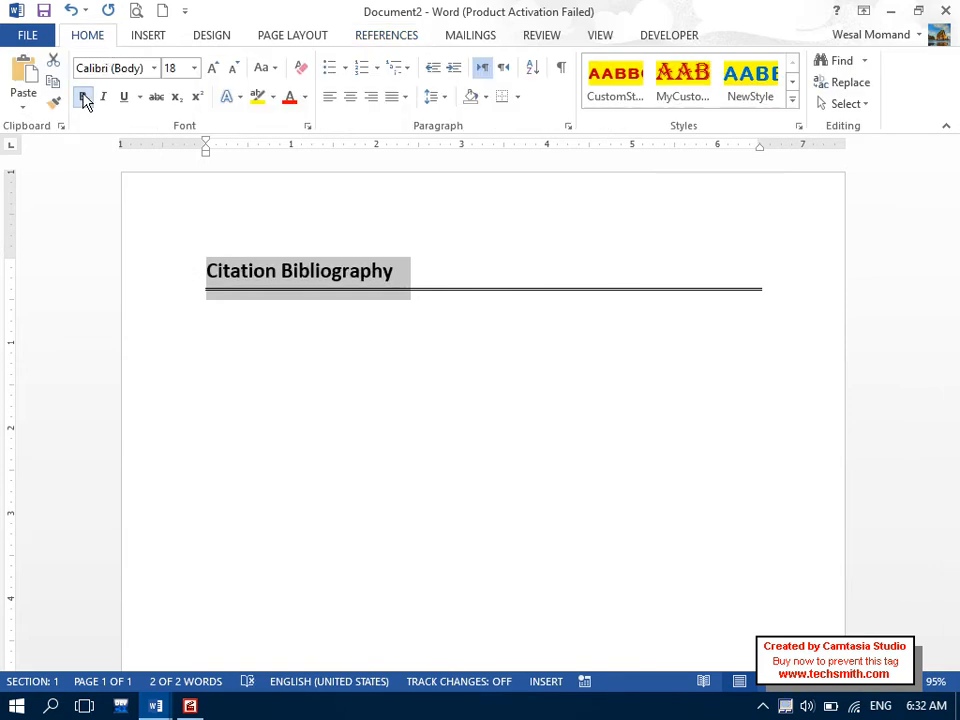
{"action": "left_click", "coordinate": [125, 101]}
{"action": "left_click", "coordinate": [125, 97]}
{"action": "left_click", "coordinate": [212, 68]}
{"action": "left_click", "coordinate": [212, 68]}
{"action": "left_click", "coordinate": [203, 419]}
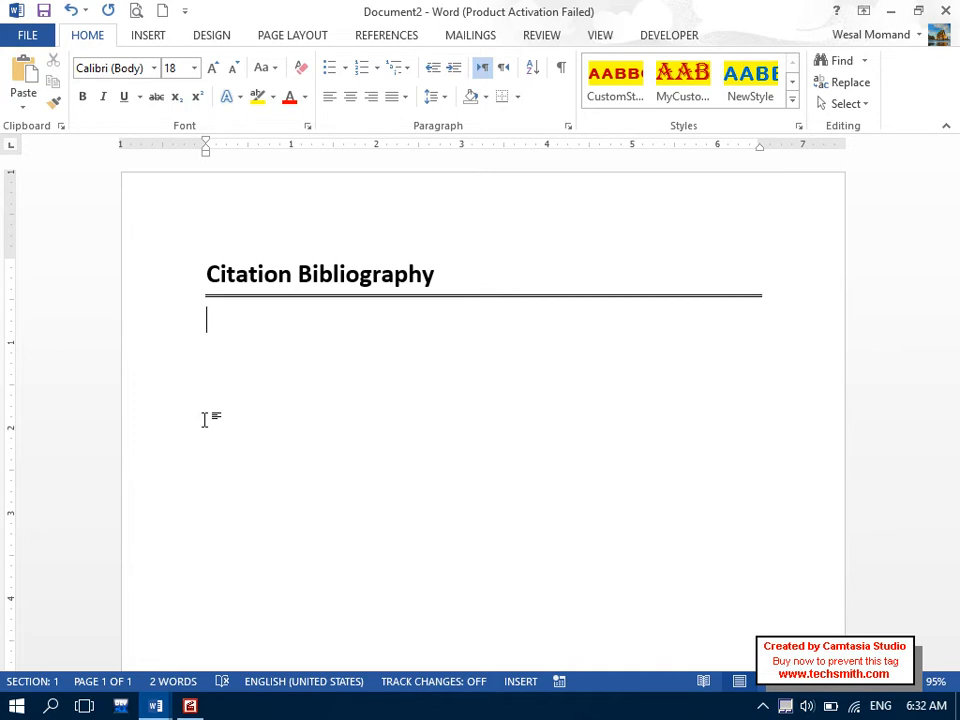
Empty the document and start adding a new source for a citation.
{"action": "key", "text": "ctrl+z"}
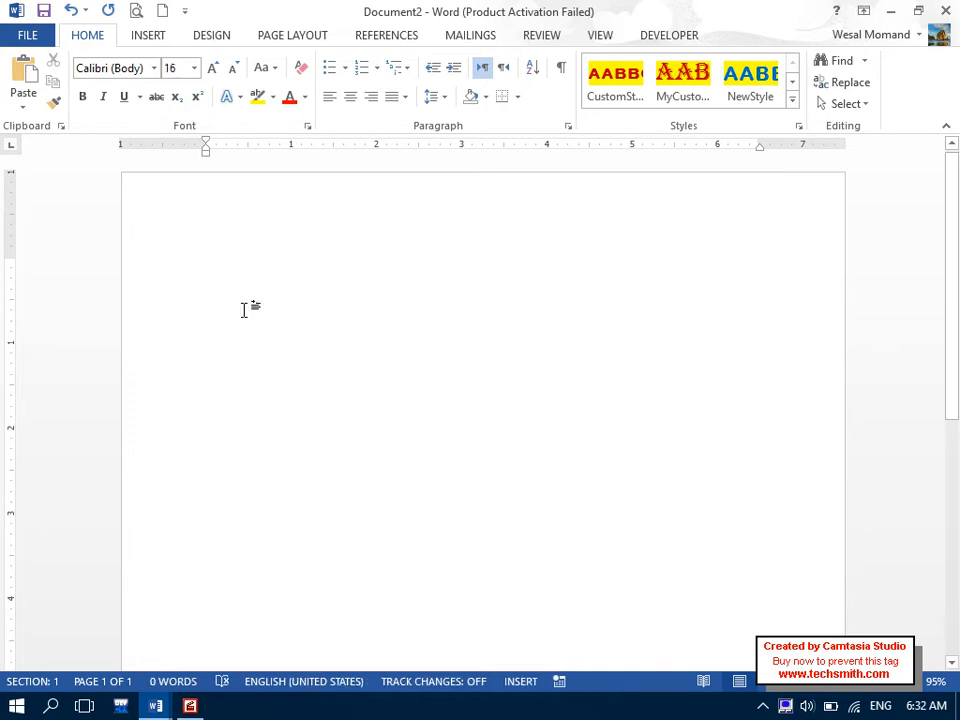
{"action": "left_click", "coordinate": [384, 37]}
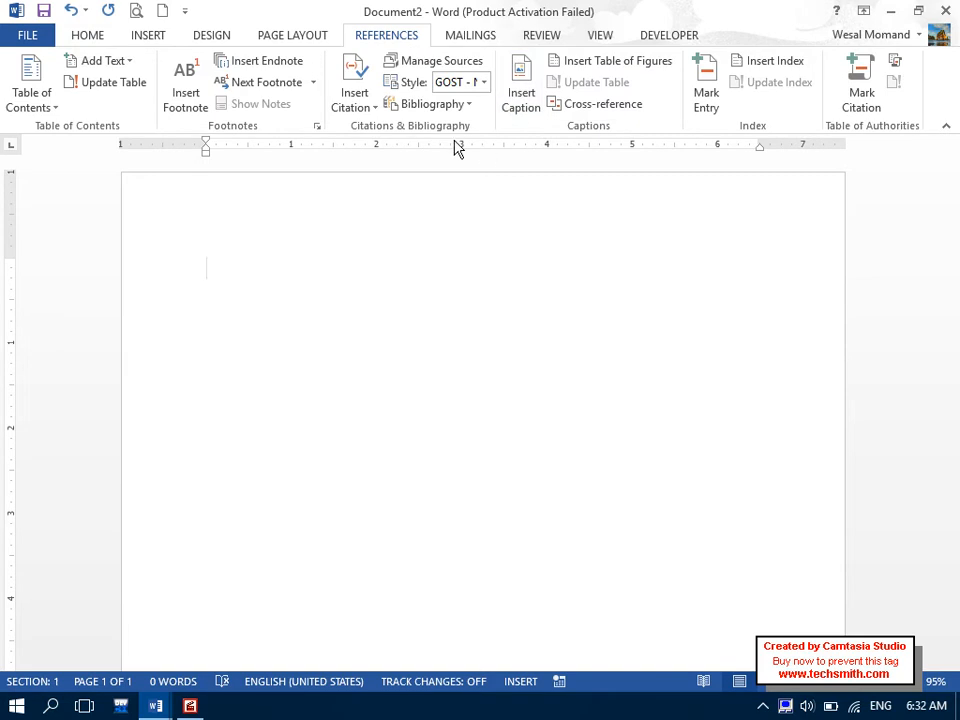
{"action": "left_click", "coordinate": [376, 108]}
{"action": "left_click", "coordinate": [411, 129]}
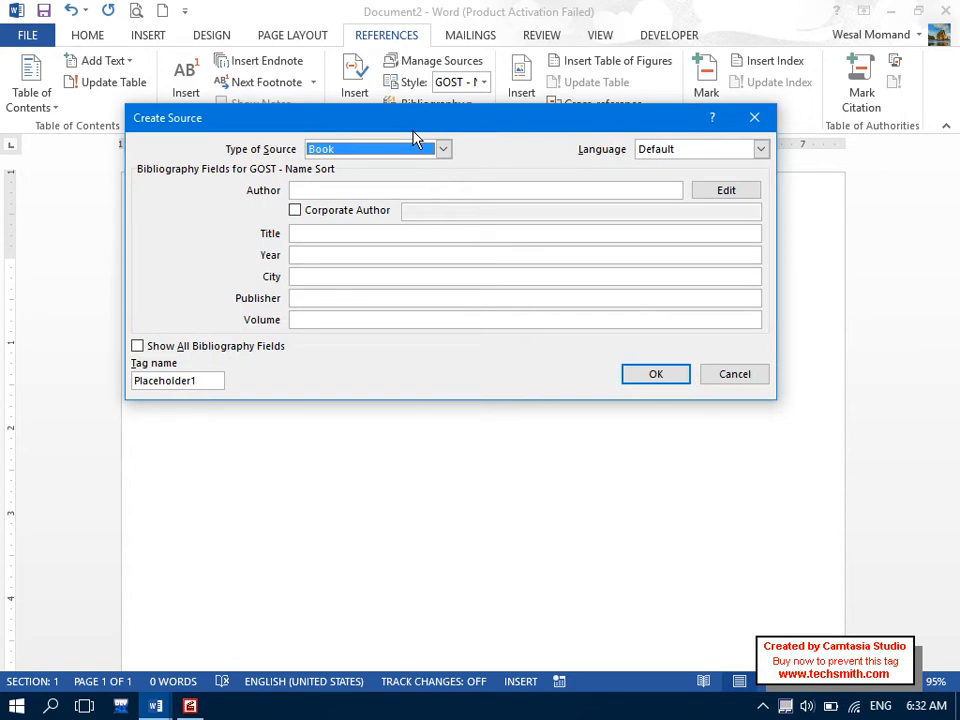
Try Journal Article as the type of source, and return it to Book.
{"action": "left_click", "coordinate": [333, 155]}
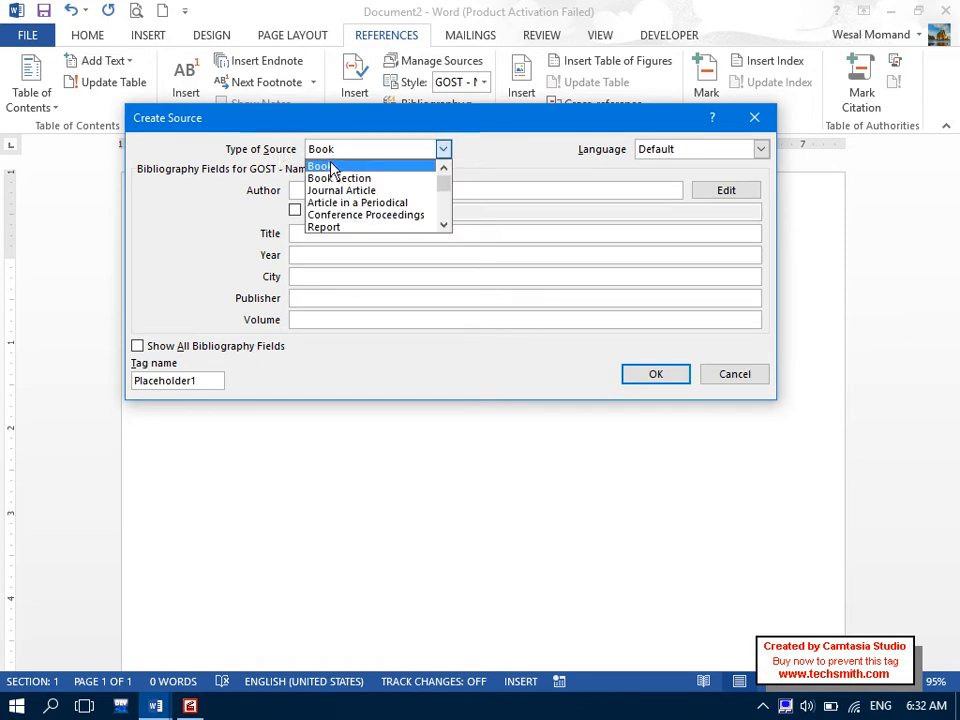
{"action": "left_click", "coordinate": [330, 166]}
{"action": "left_click", "coordinate": [330, 155]}
{"action": "left_click", "coordinate": [334, 190]}
{"action": "left_click", "coordinate": [336, 157]}
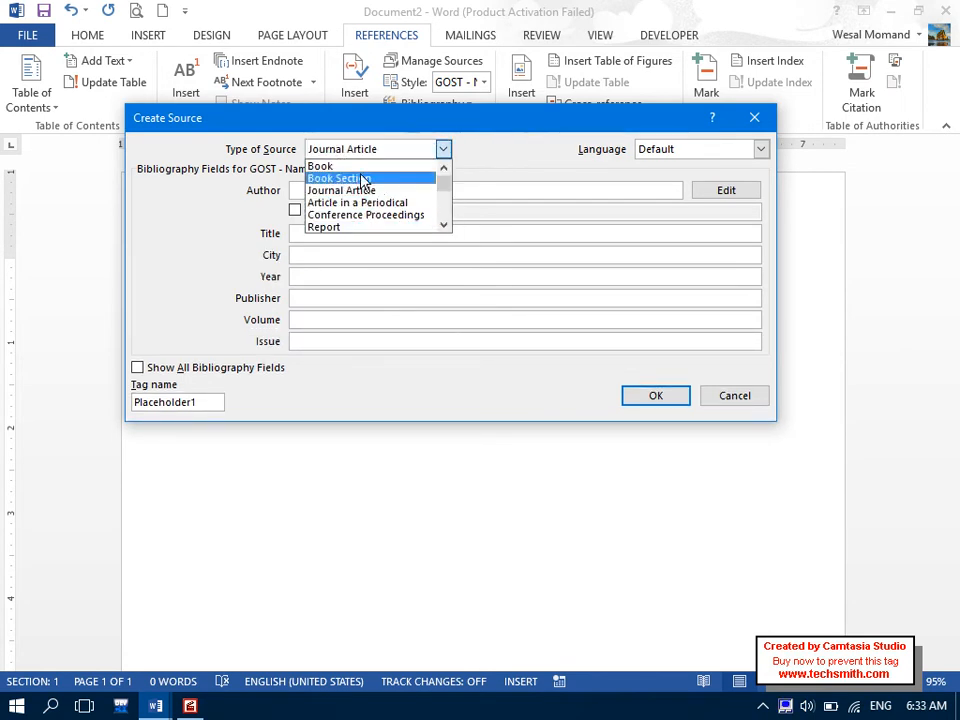
{"action": "left_click", "coordinate": [358, 166]}
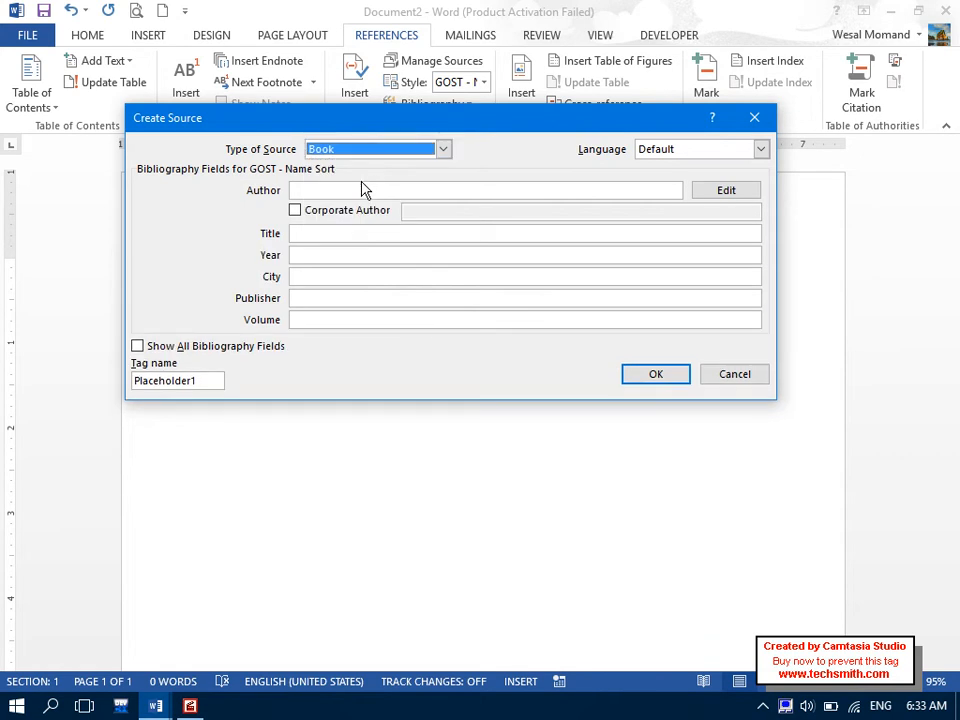
Enter the author's name for the book source.
{"action": "left_click", "coordinate": [328, 190]}
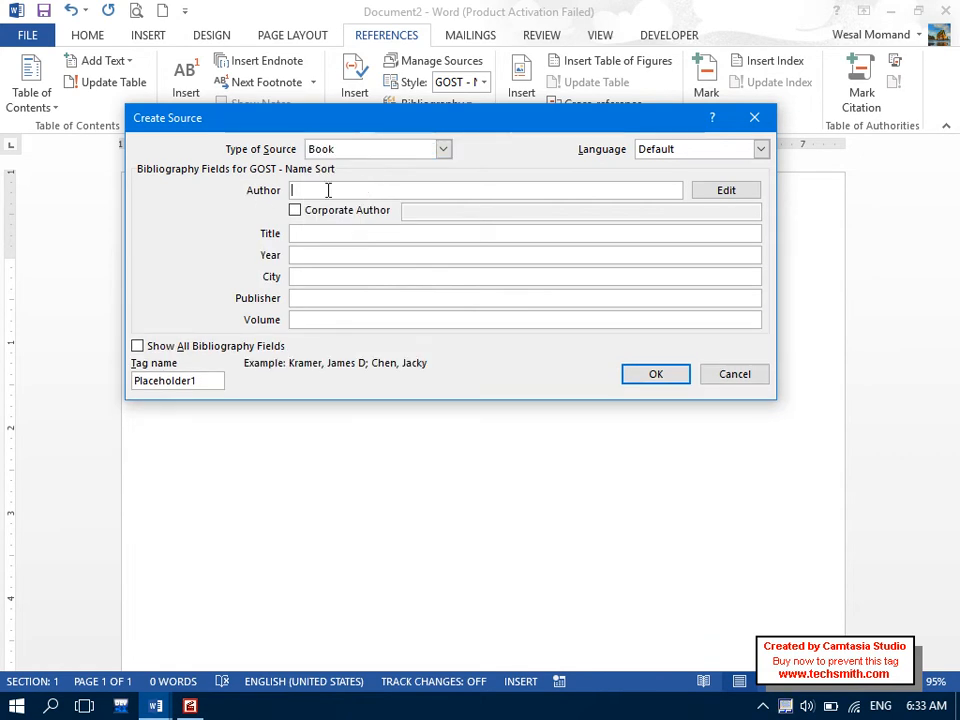
{"action": "type", "text": "Khalid"}
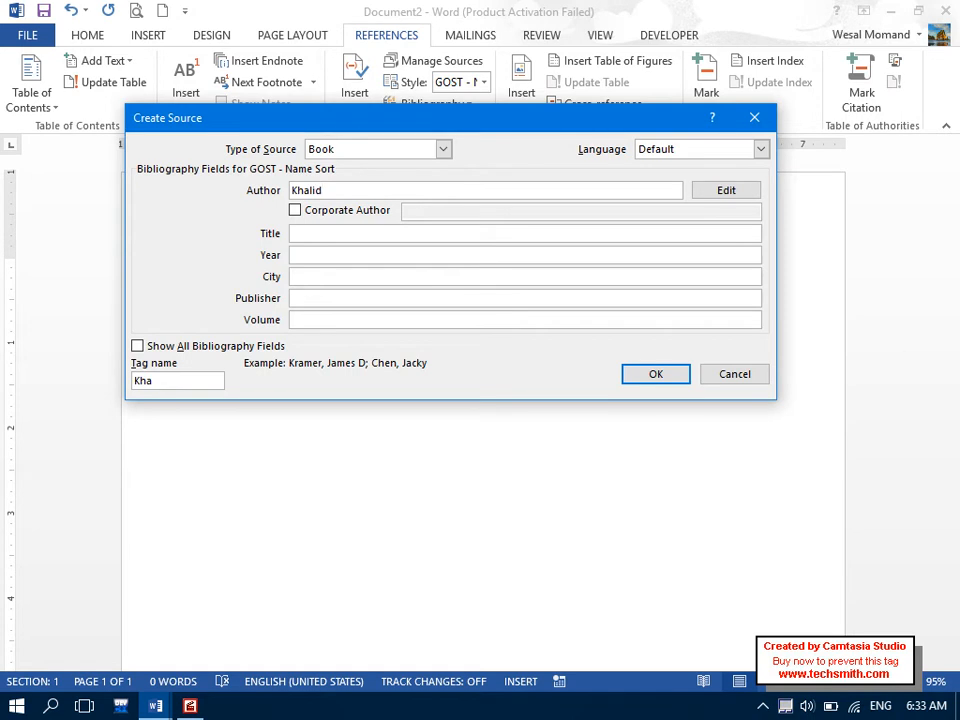
Try the Corporate Author option on and off, and view the author name editor without making changes.
{"action": "left_click", "coordinate": [343, 218]}
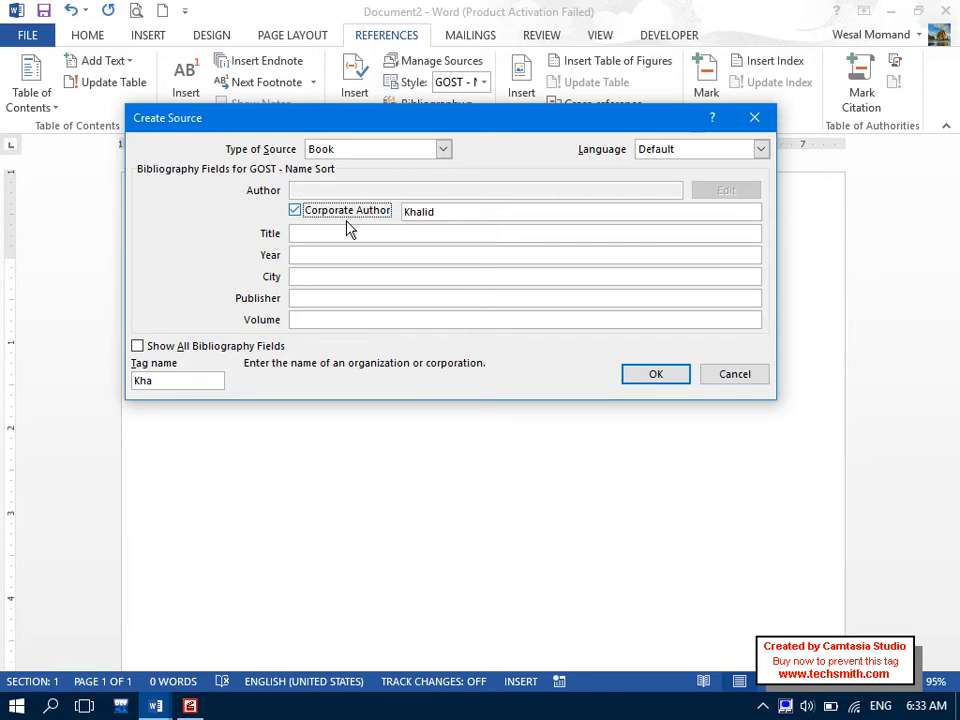
{"action": "left_click", "coordinate": [453, 216]}
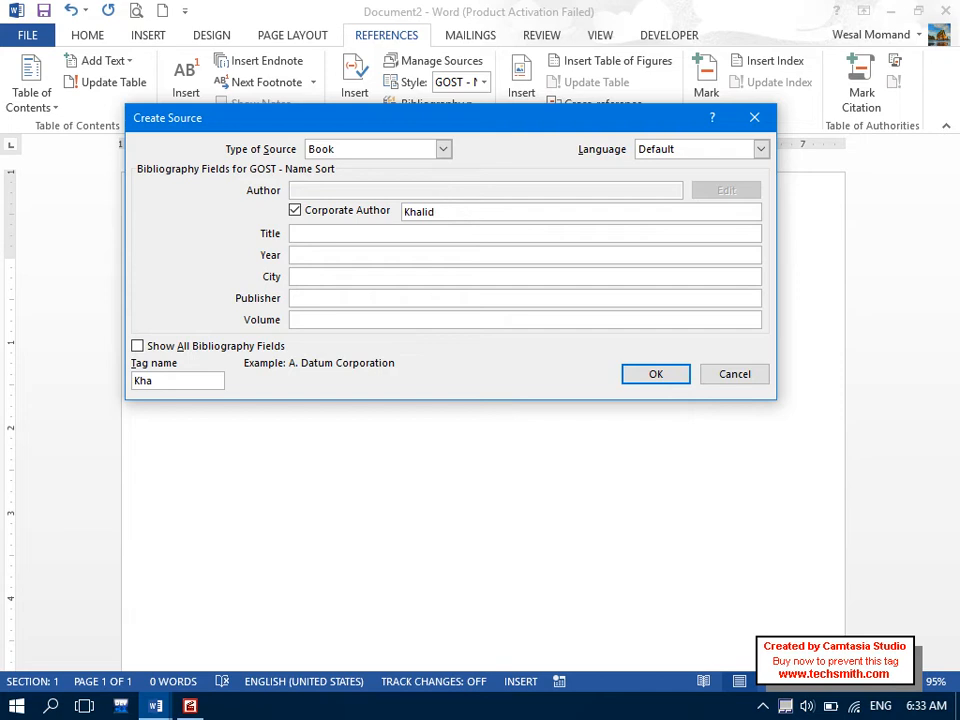
{"action": "left_click", "coordinate": [343, 220]}
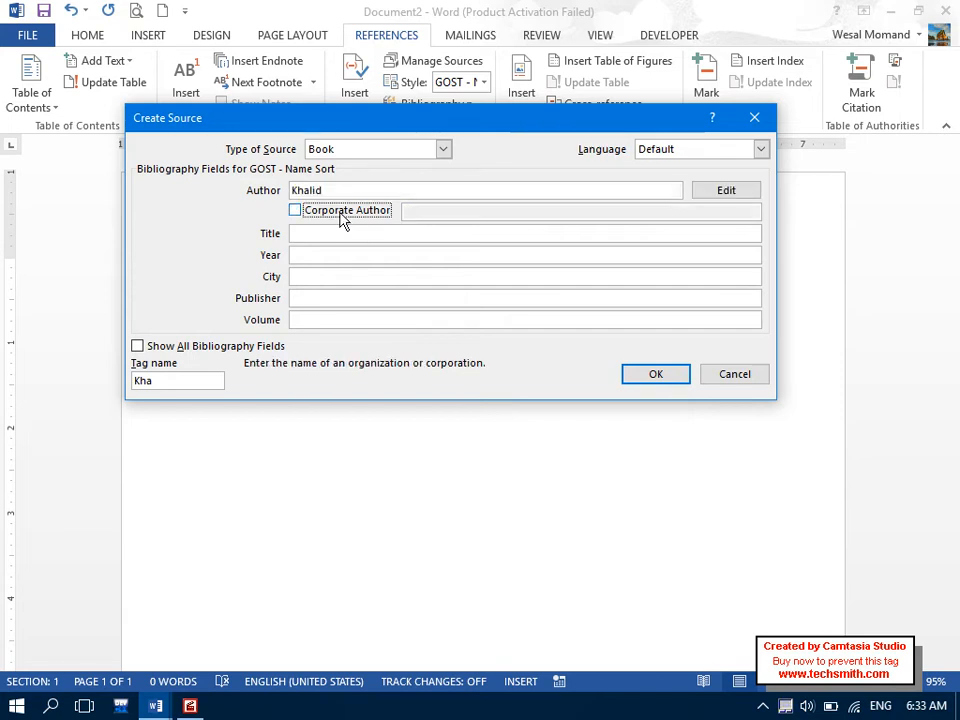
{"action": "left_click", "coordinate": [333, 191]}
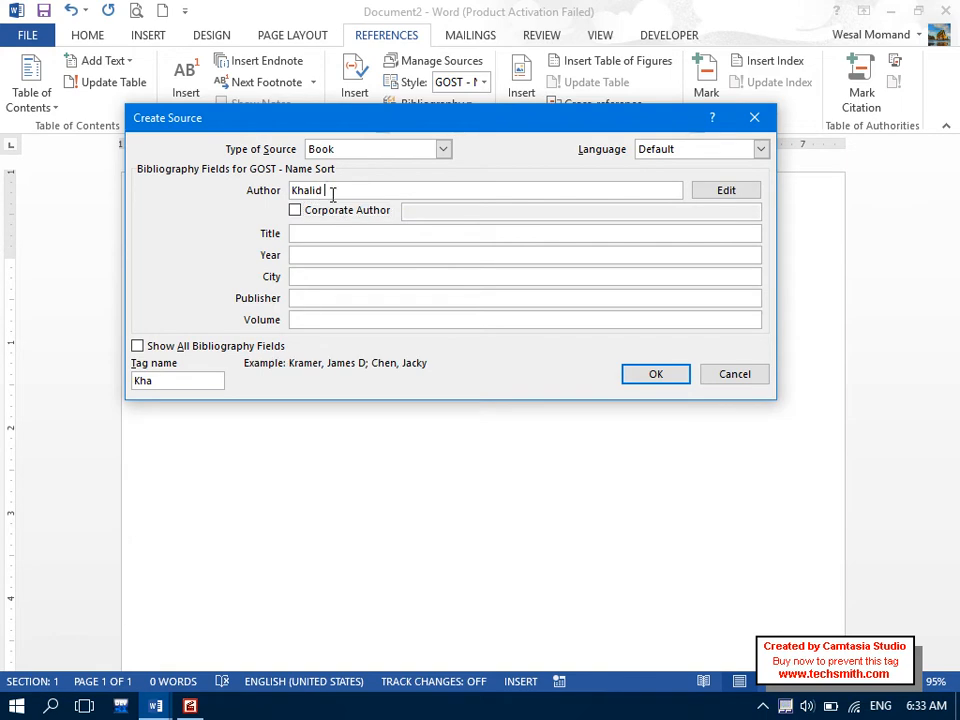
{"action": "left_click", "coordinate": [367, 219]}
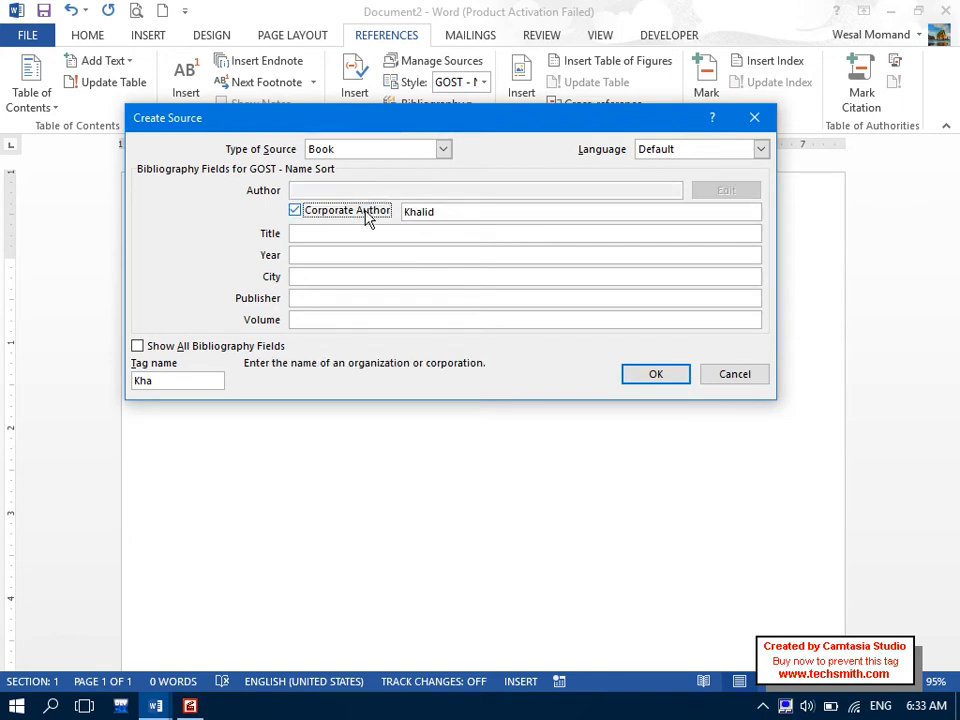
{"action": "left_click", "coordinate": [451, 214]}
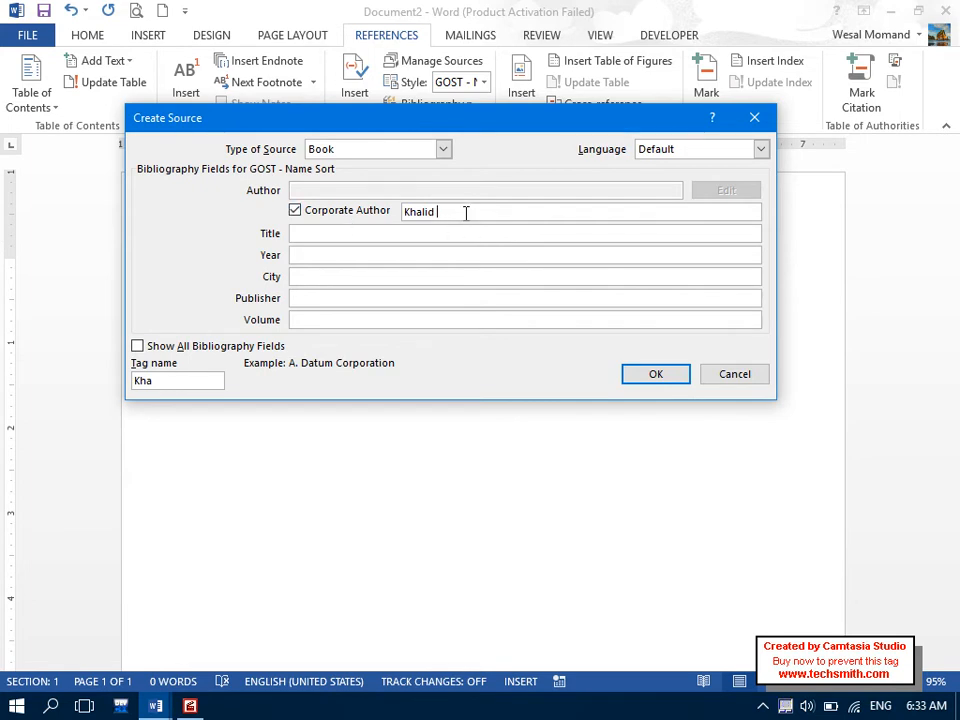
{"action": "left_click", "coordinate": [352, 214]}
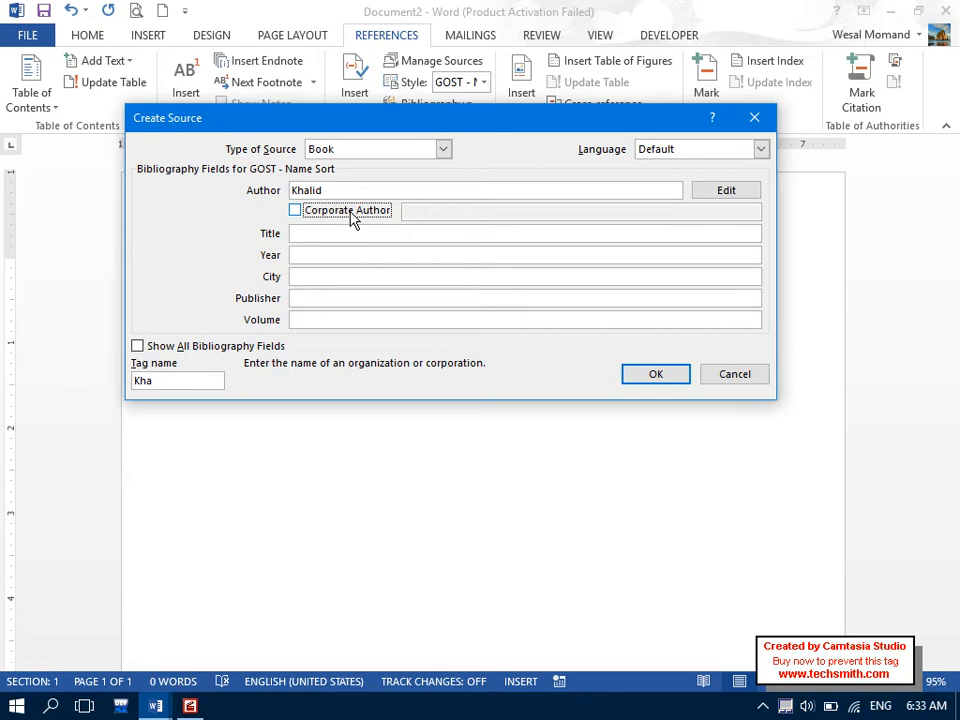
{"action": "left_click", "coordinate": [339, 191]}
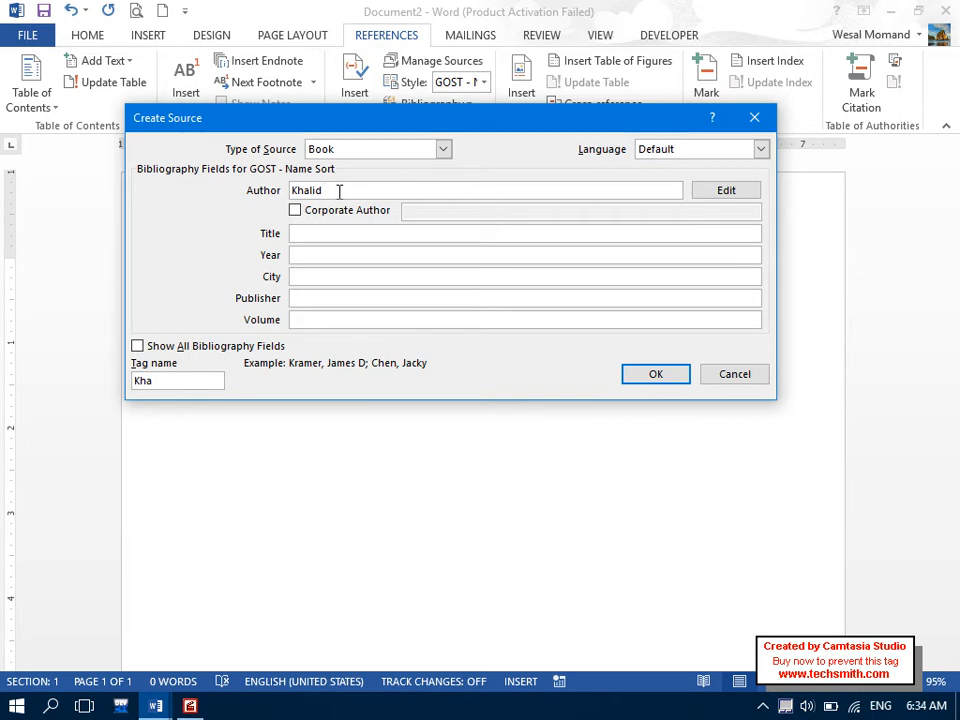
{"action": "left_click", "coordinate": [735, 191]}
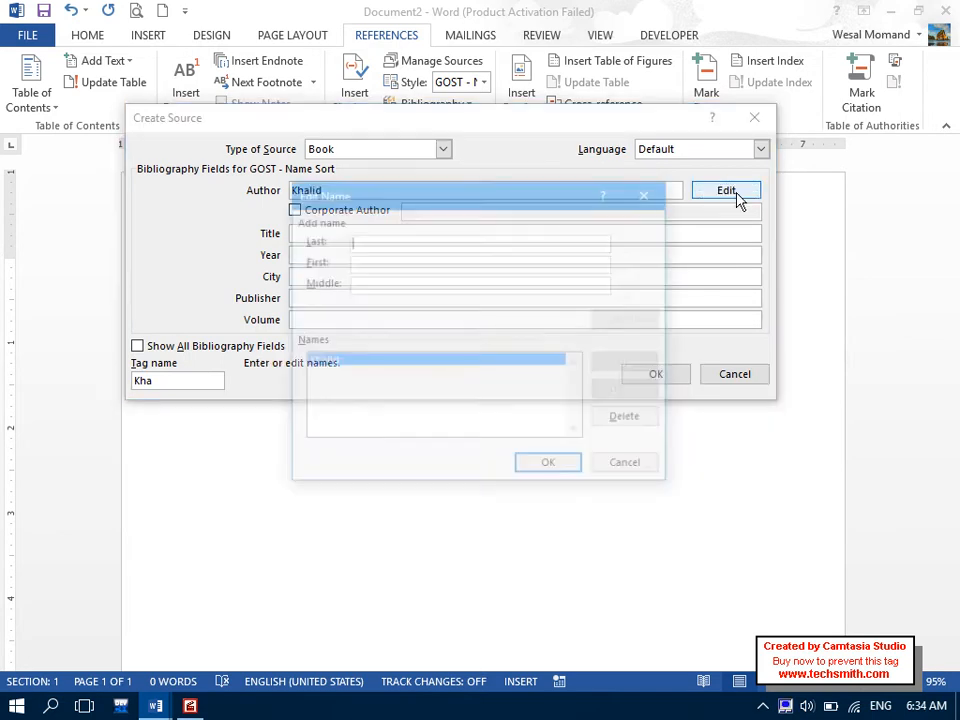
{"action": "left_click", "coordinate": [623, 469]}
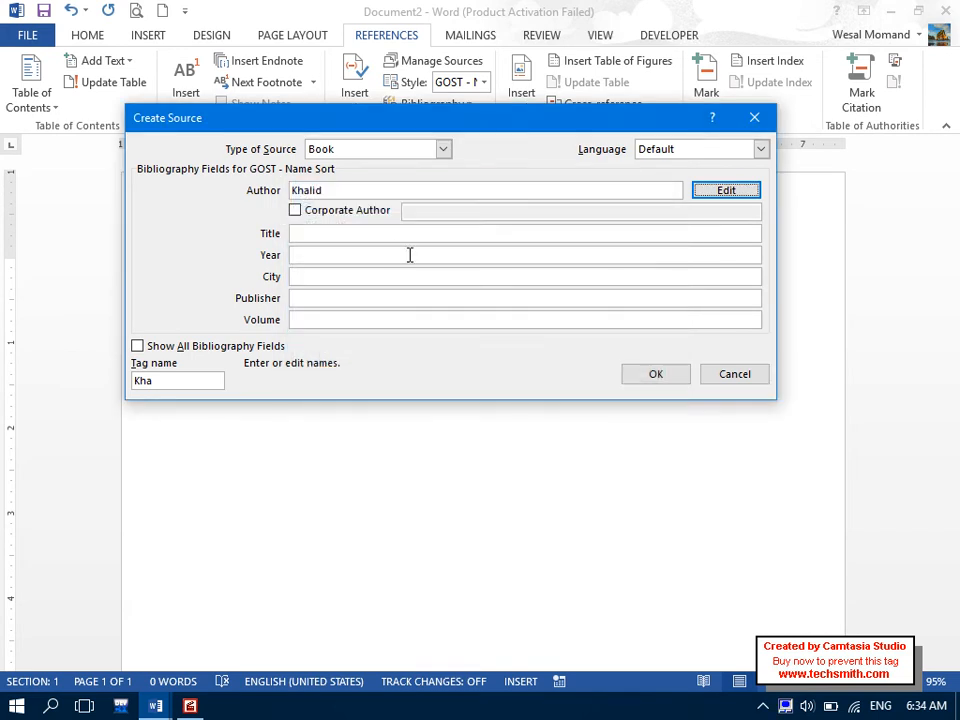
Enter MOS as the book's title and 2018 as its year.
{"action": "left_click", "coordinate": [386, 232]}
{"action": "key", "text": "Caps_Lock"}
{"action": "type", "text": "MOS"}
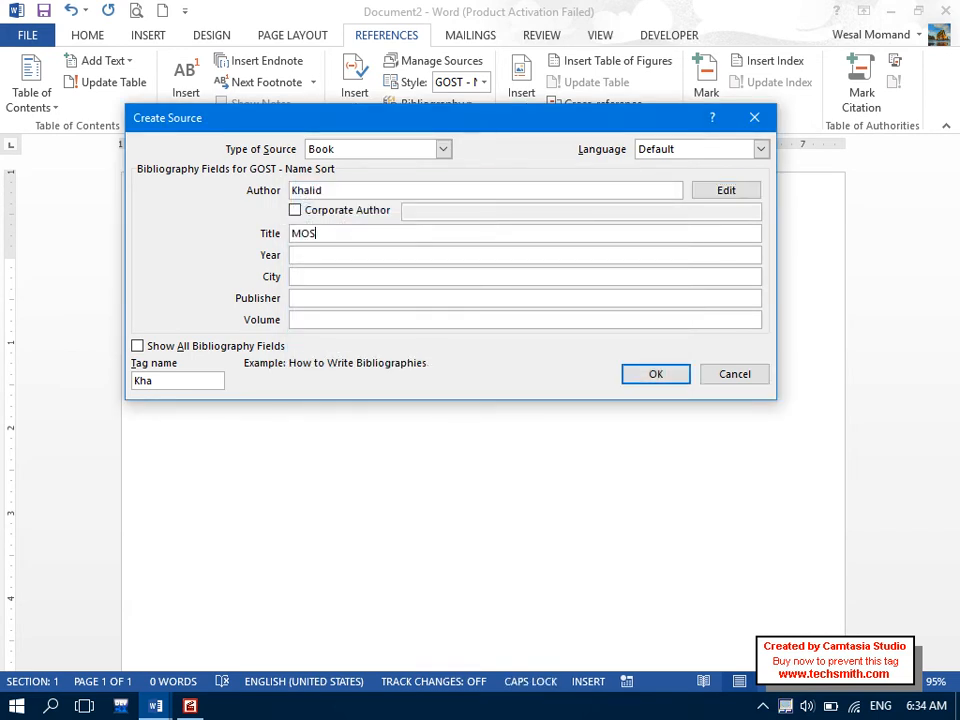
{"action": "key", "text": "Tab"}
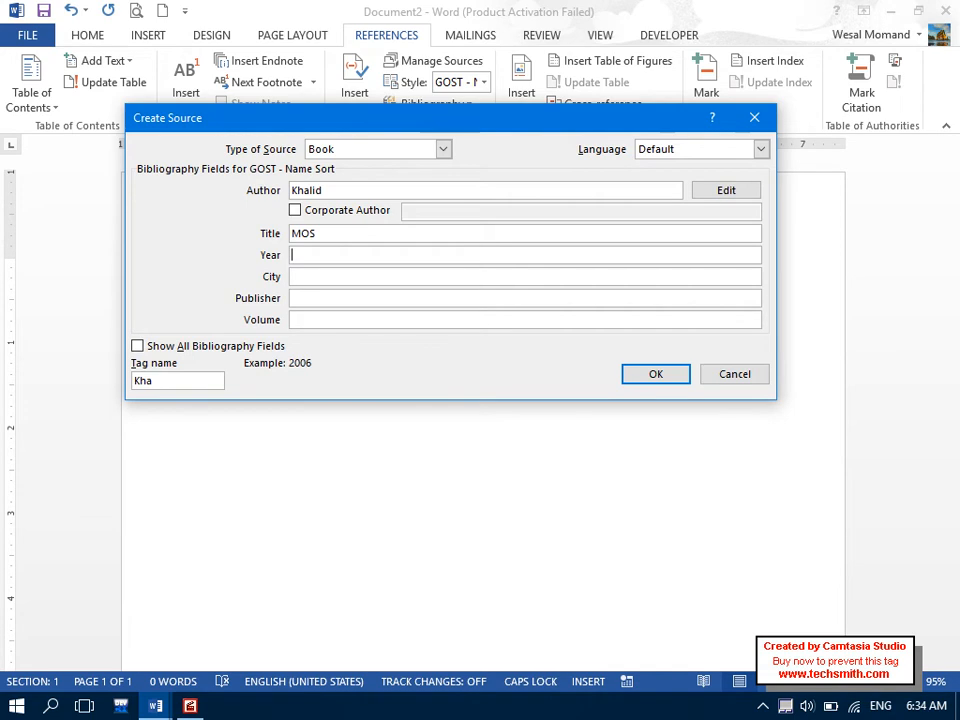
{"action": "type", "text": "2018"}
Enter Jalalabad as the city of the book source.
{"action": "key", "text": "Tab"}
{"action": "type", "text": "JALALAB"}
{"action": "key", "text": "BackSpace"}
{"action": "key", "text": "BackSpace"}
{"action": "key", "text": "BackSpace"}
{"action": "key", "text": "BackSpace"}
{"action": "key", "text": "BackSpace"}
{"action": "key", "text": "BackSpace"}
{"action": "key", "text": "BackSpace"}
{"action": "key", "text": "Caps_Lock"}
{"action": "type", "text": "Jalalabad"}
{"action": "key", "text": "Tab"}
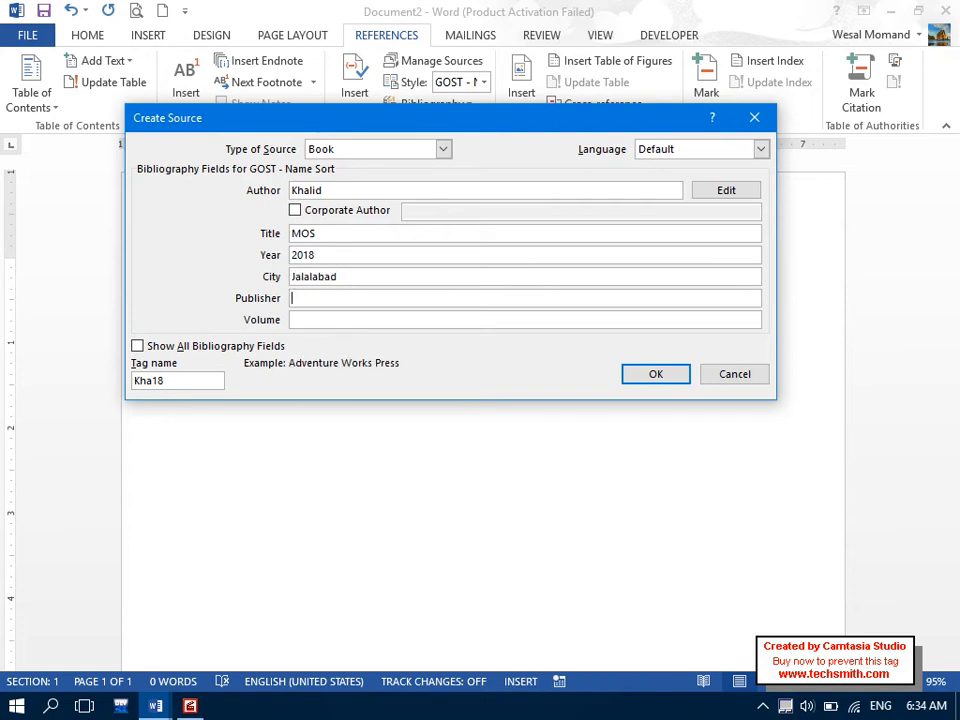
Enter Afghan Press House as the publisher of the book source.
{"action": "key", "text": "Caps_Lock"}
{"action": "type", "text": "A"}
{"action": "key", "text": "Caps_Lock"}
{"action": "type", "text": "fghan"}
{"action": "key", "text": "Caps_Lock"}
{"action": "type", "text": "P"}
{"action": "key", "text": "Caps_Lock"}
{"action": "type", "text": "ress"}
{"action": "key", "text": "Caps_Lock"}
{"action": "type", "text": "HG"}
{"action": "key", "text": "Caps_Lock"}
{"action": "type", "text": "o"}
{"action": "key", "text": "BackSpace"}
{"action": "key", "text": "BackSpace"}
{"action": "type", "text": "ouse"}
{"action": "key", "text": "Tab"}
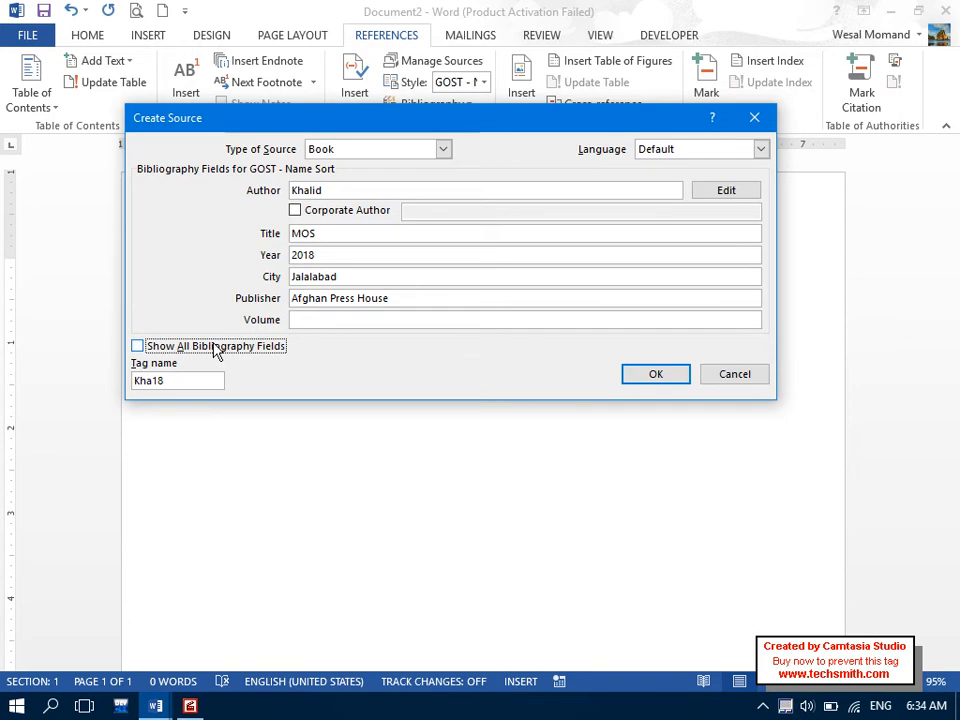
Show all bibliography fields, and enter Nangarhar as the state/province and Afghanistan as the country/region.
{"action": "left_click", "coordinate": [244, 349]}
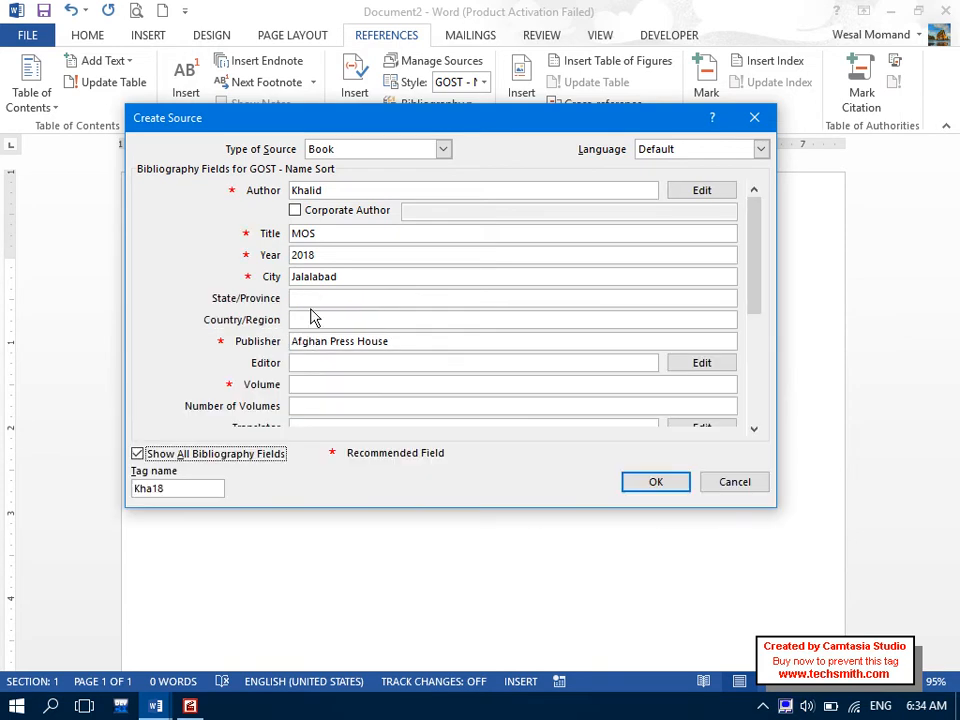
{"action": "left_click", "coordinate": [310, 298]}
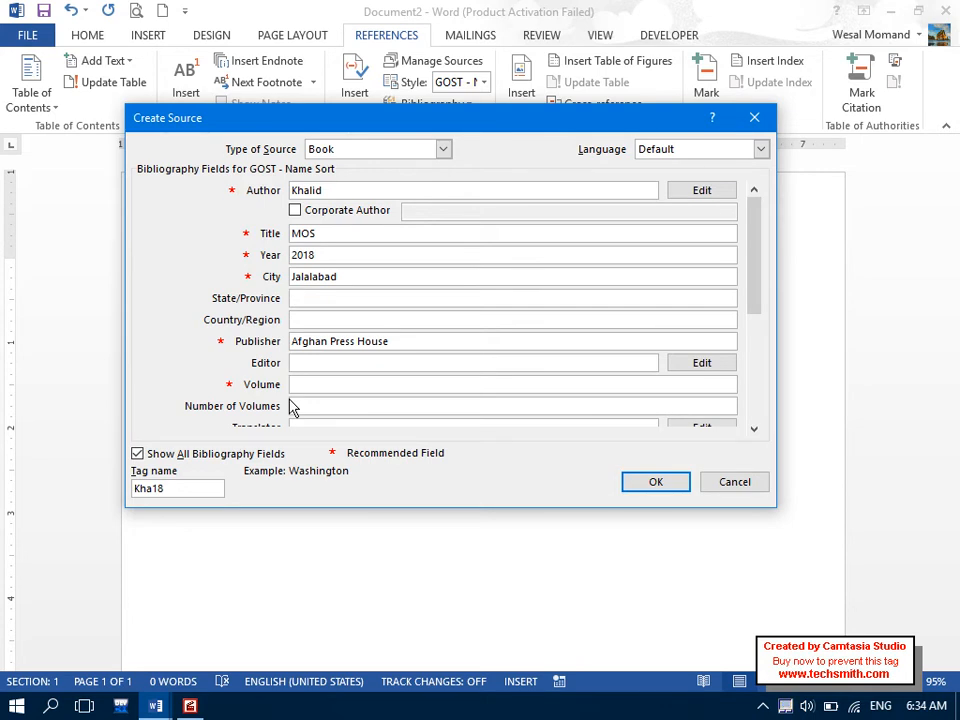
{"action": "type", "text": "Nangarhar"}
{"action": "key", "text": "Tab"}
{"action": "type", "text": "Afghanistan"}
{"action": "key", "text": "Tab"}
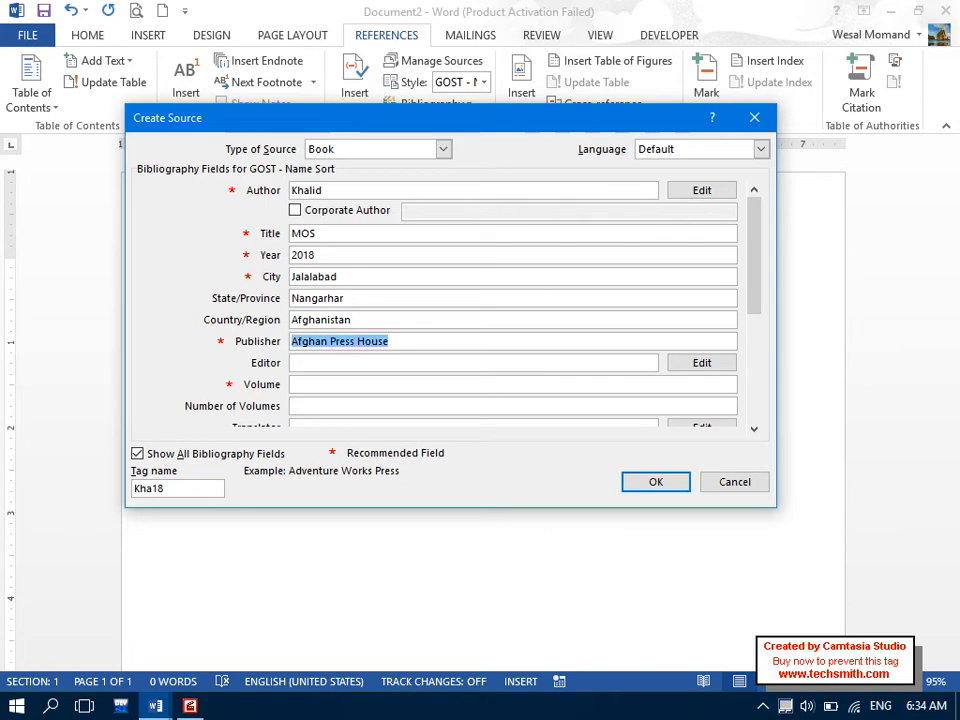
Enter the editor's name for the book source.
{"action": "key", "text": "Tab"}
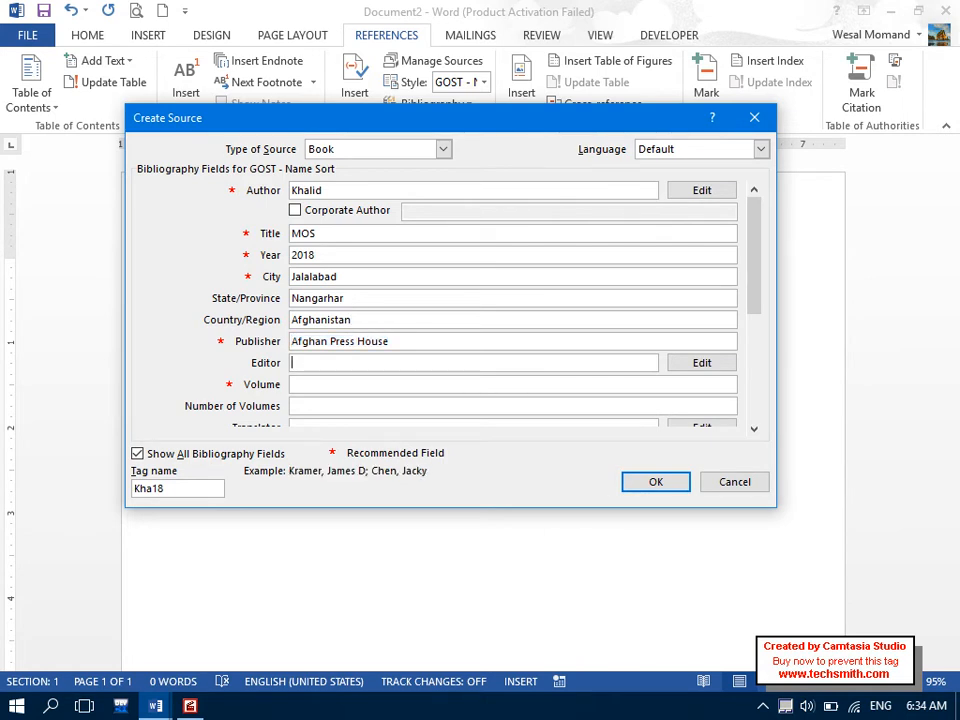
{"action": "type", "text": "Younas"}
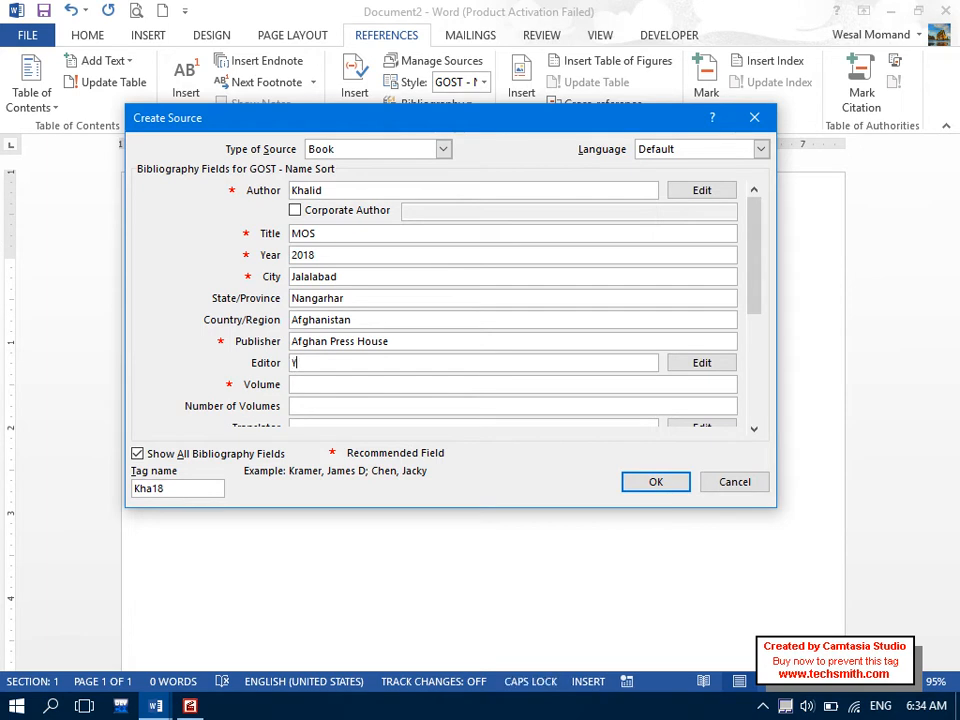
{"action": "key", "text": "Tab"}
{"action": "key", "text": "Tab"}
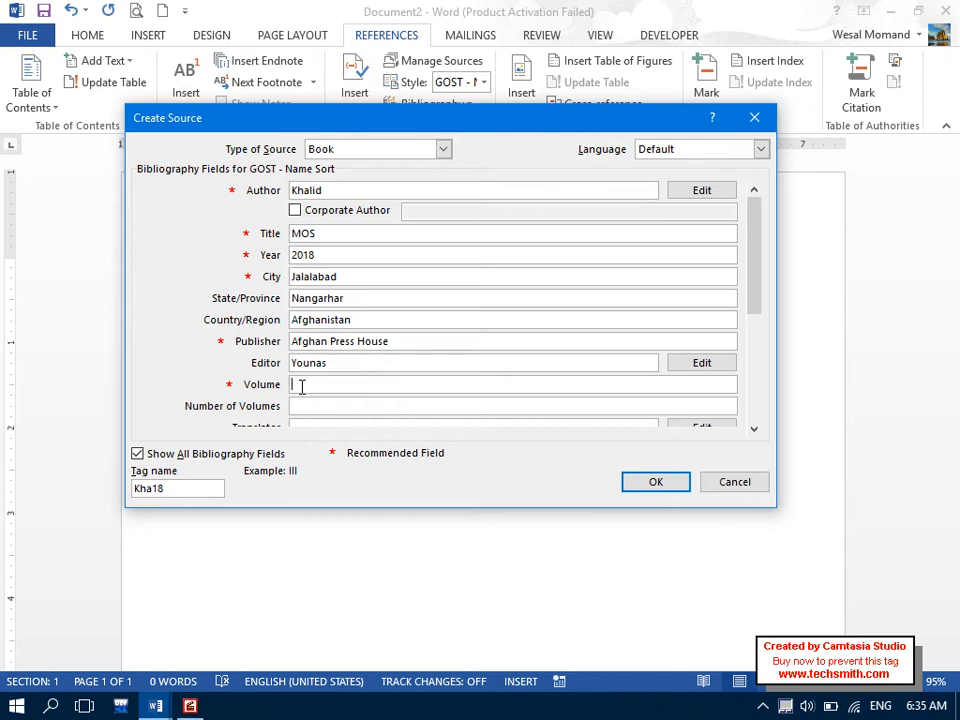
Set both the volume and the number of volumes to 13.
{"action": "type", "text": "13"}
{"action": "key", "text": "Tab"}
{"action": "type", "text": "6"}
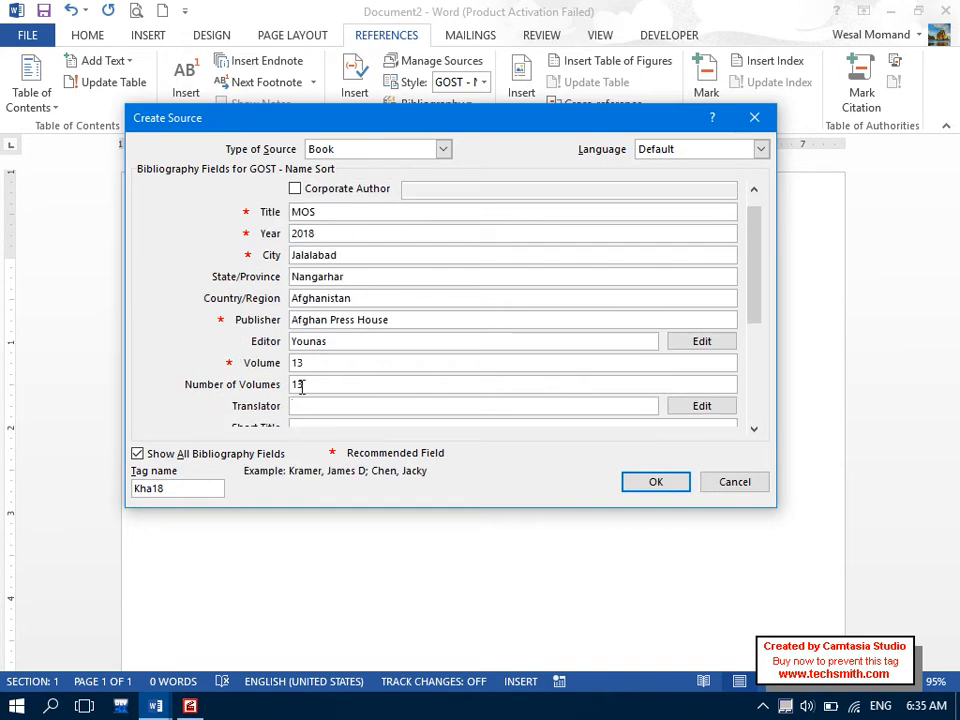
Enter the translator's name, and set the short title to MOS.
{"action": "key", "text": "Tab"}
{"action": "type", "text": "Zahidullah"}
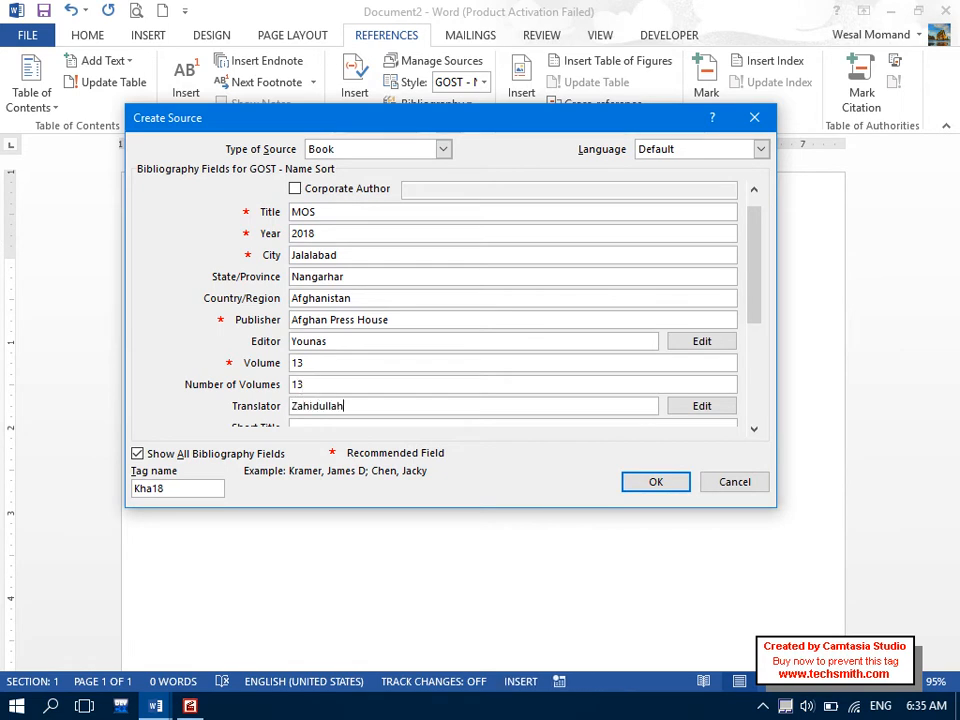
{"action": "key", "text": "Tab"}
{"action": "key", "text": "Tab"}
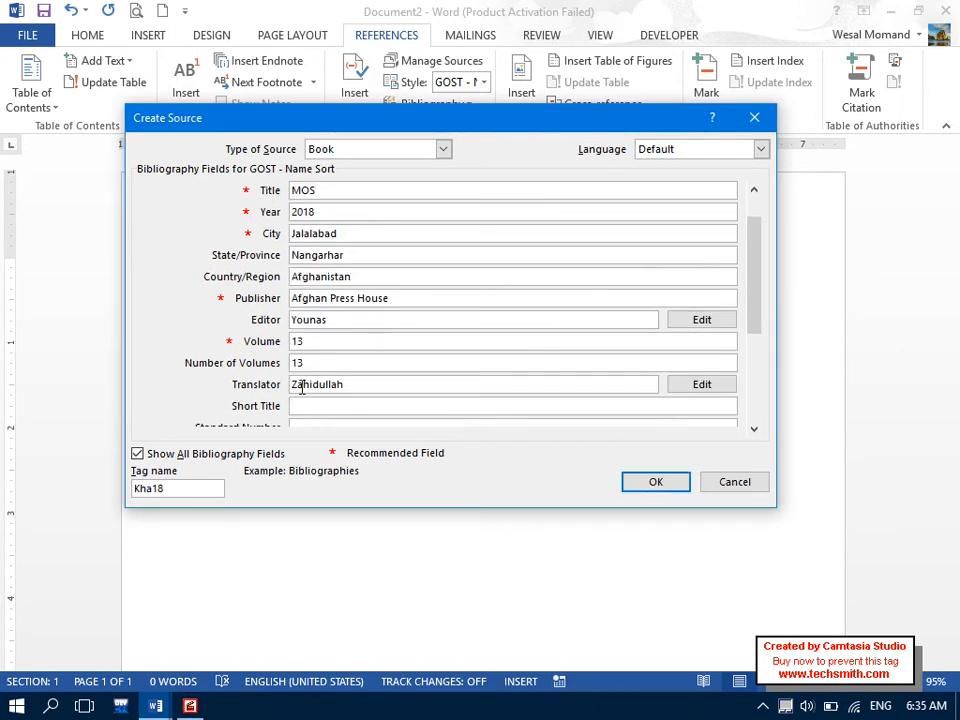
{"action": "key", "text": "Caps_Lock"}
{"action": "type", "text": "MOS"}
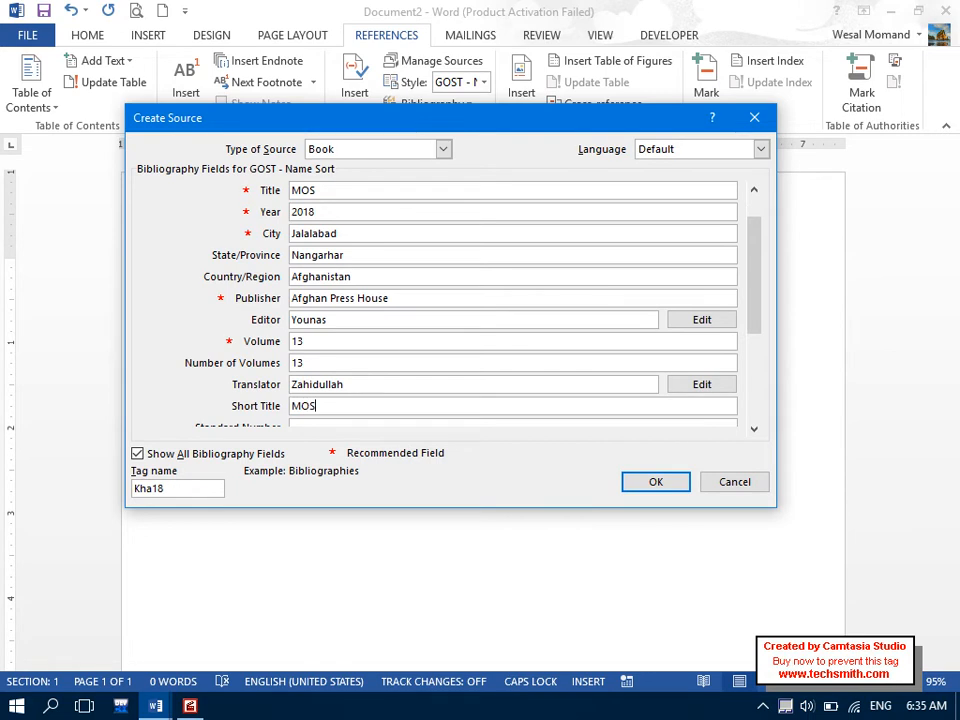
Extend the book's title to "MOS 2016", and enter 40DR as the standard number.
{"action": "left_click", "coordinate": [321, 189]}
{"action": "type", "text": "2016"}
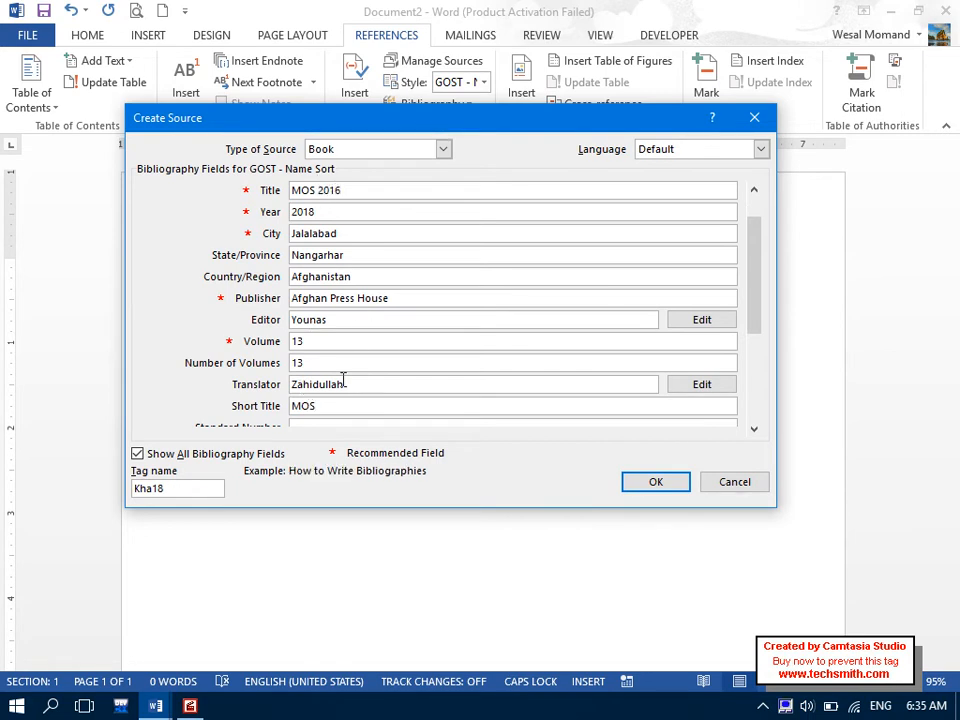
{"action": "left_click", "coordinate": [337, 410]}
{"action": "key", "text": "Tab"}
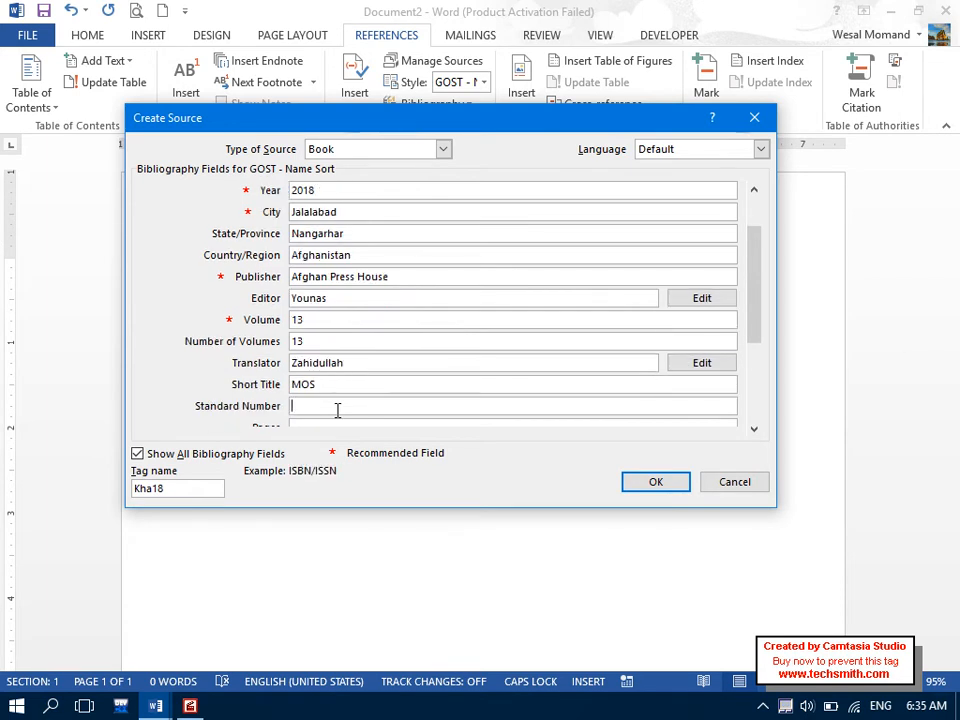
{"action": "type", "text": "40DR"}
{"action": "key", "text": "Tab"}
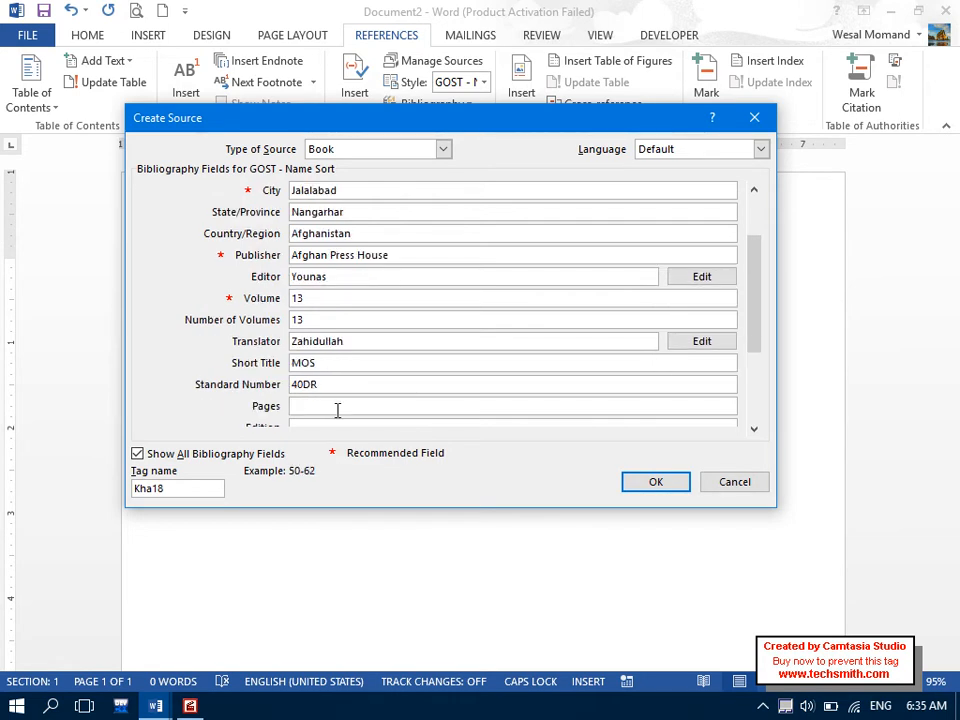
Set the book source's pages to 200 and its edition to 5.
{"action": "type", "text": "200"}
{"action": "key", "text": "Tab"}
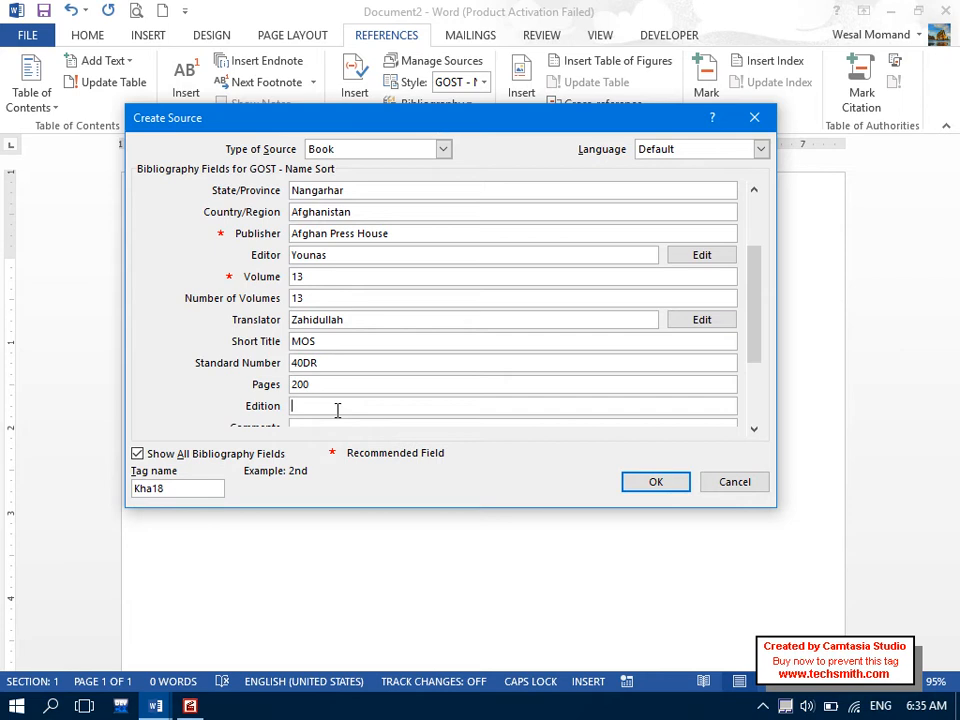
{"action": "type", "text": "5"}
{"action": "key", "text": "Tab"}
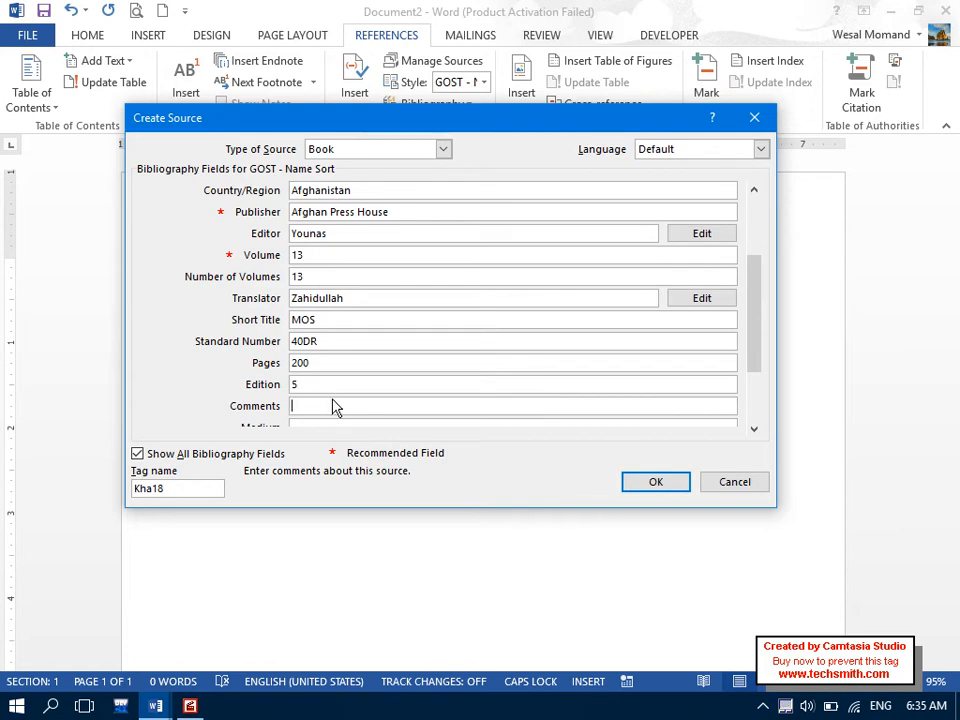
{"action": "key", "text": "Tab"}
{"action": "key", "text": "Tab"}
{"action": "key", "text": "Tab"}
{"action": "key", "text": "Tab"}
{"action": "key", "text": "Tab"}
{"action": "key", "text": "Tab"}
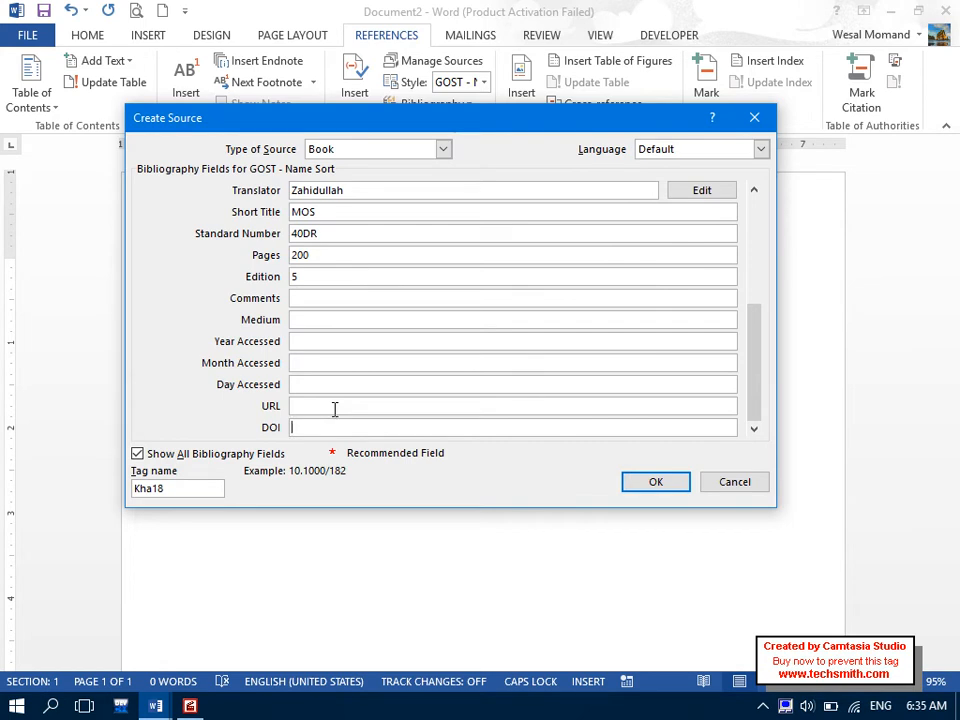
{"action": "left_click", "coordinate": [334, 405]}
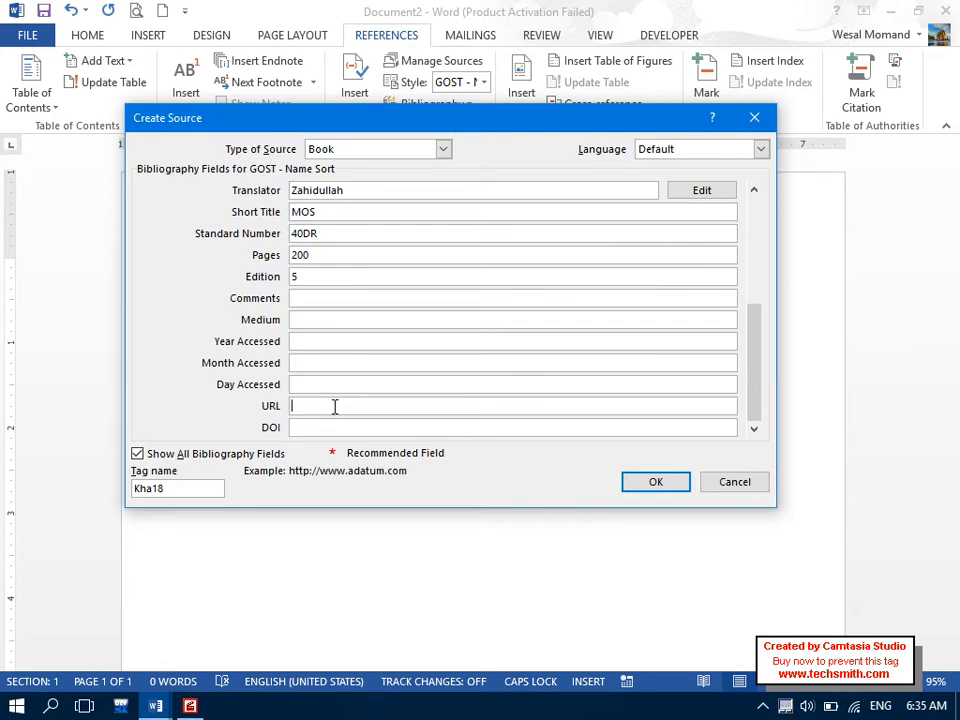
{"action": "type", "text": "WWW"}
{"action": "key", "text": "BackSpace"}
{"action": "key", "text": "BackSpace"}
{"action": "key", "text": "BackSpace"}
{"action": "key", "text": "Caps_Lock"}
{"action": "type", "text": "www.zics.edu.af"}
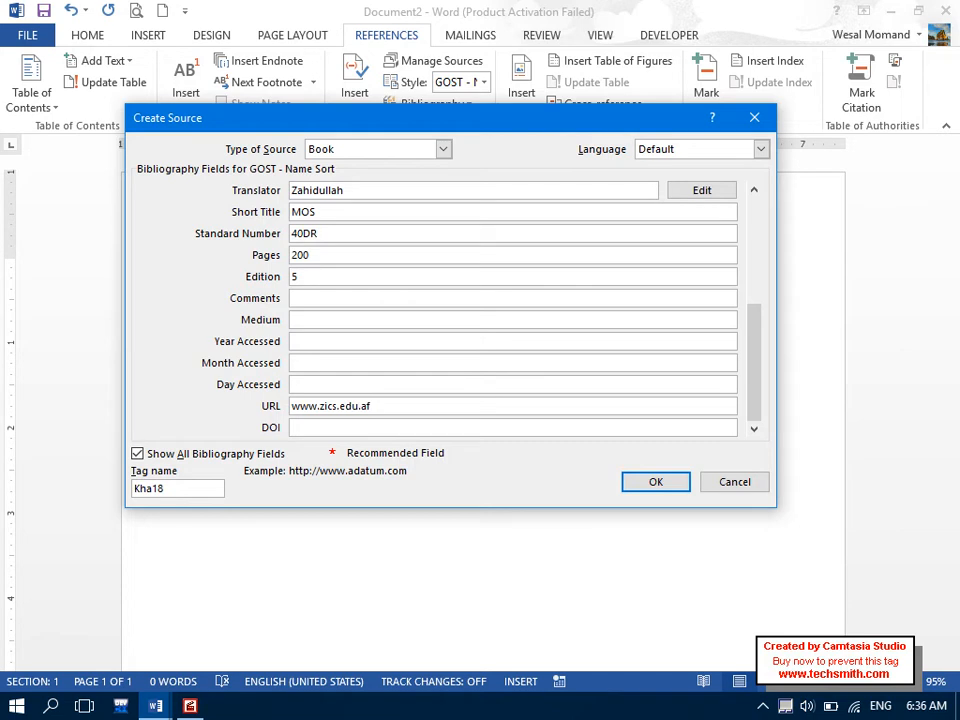
{"action": "left_click_drag", "start_coordinate": [416, 403], "coordinate": [236, 399]}
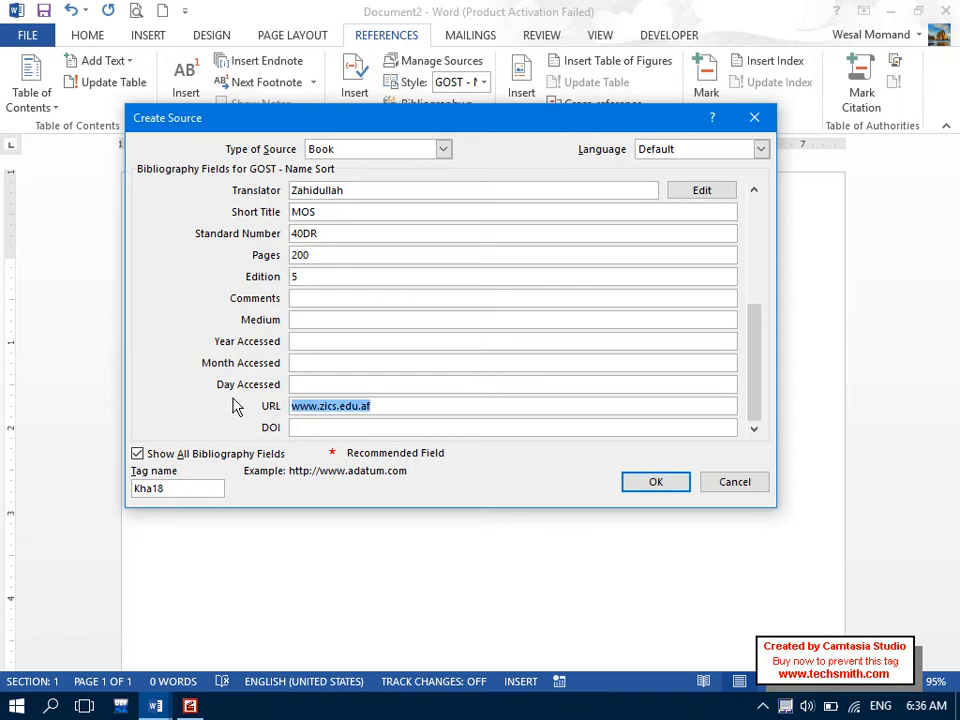
{"action": "left_click", "coordinate": [655, 484]}
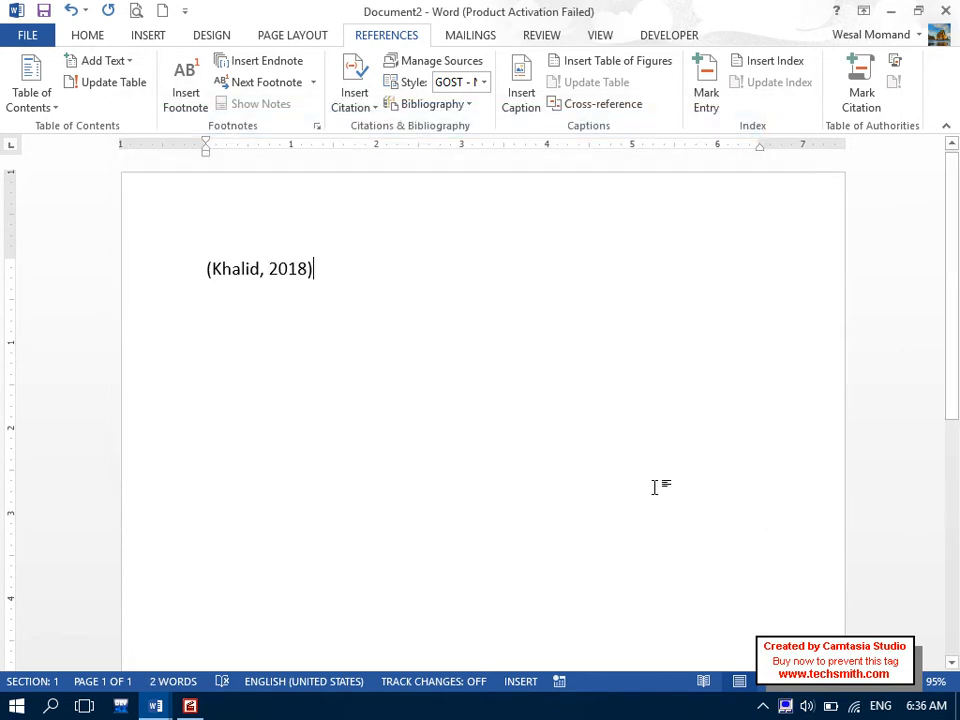
Delete the inserted citation from the page, and insert the built-in Bibliography in its place.
{"action": "key", "text": "BackSpace"}
{"action": "key", "text": "BackSpace"}
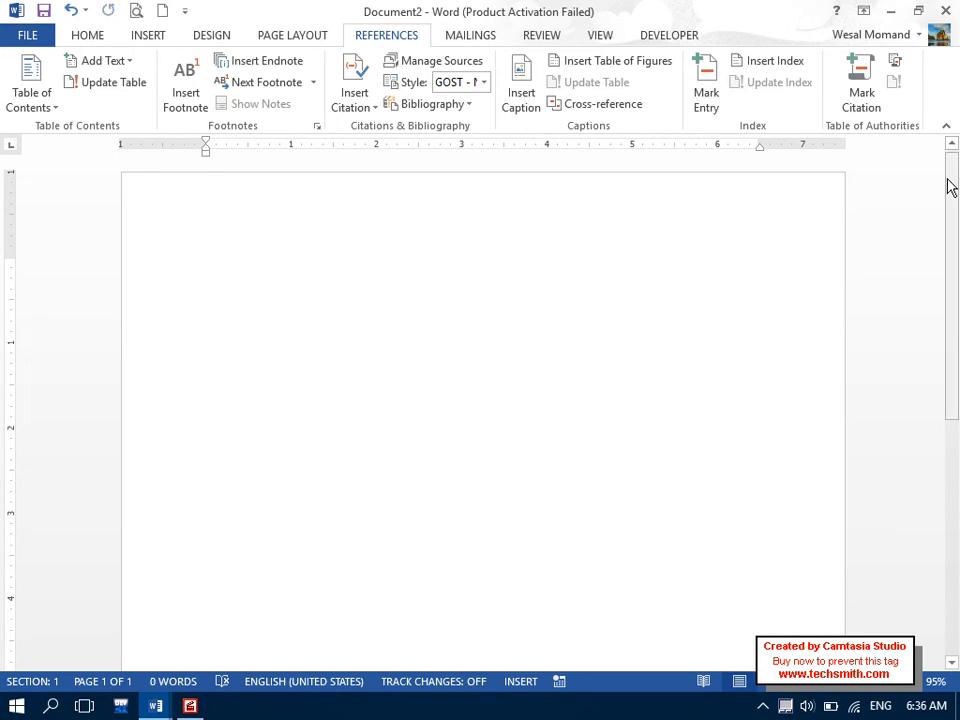
{"action": "left_click", "coordinate": [468, 104]}
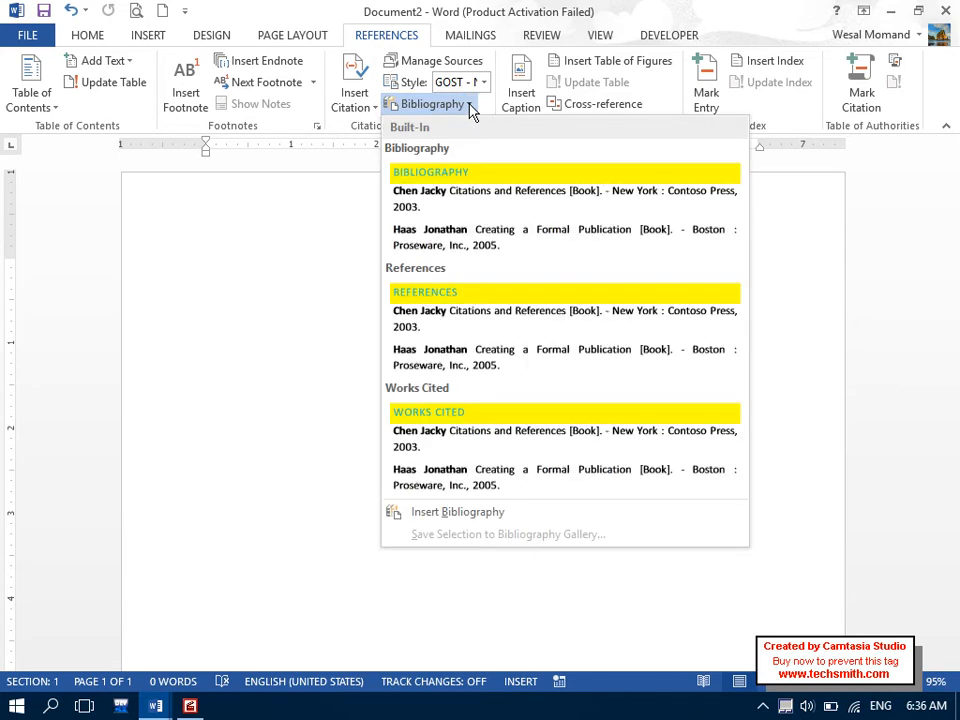
{"action": "left_click", "coordinate": [479, 211]}
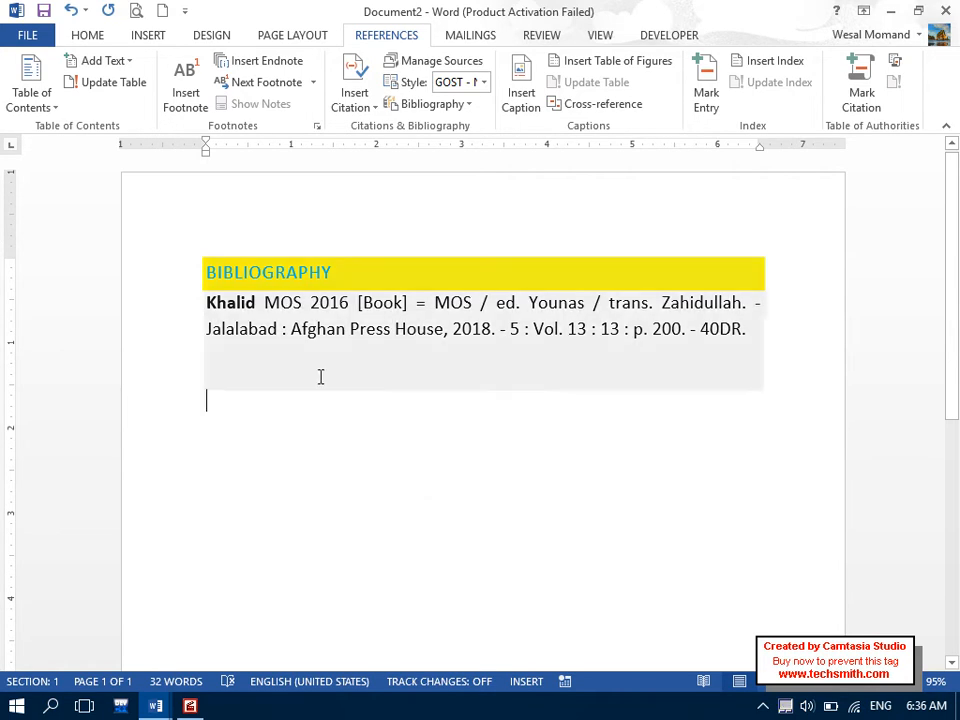
Change the bibliography's citation style to ISO 690 - Numerical Reference.
{"action": "left_click_drag", "start_coordinate": [320, 376], "coordinate": [186, 266]}
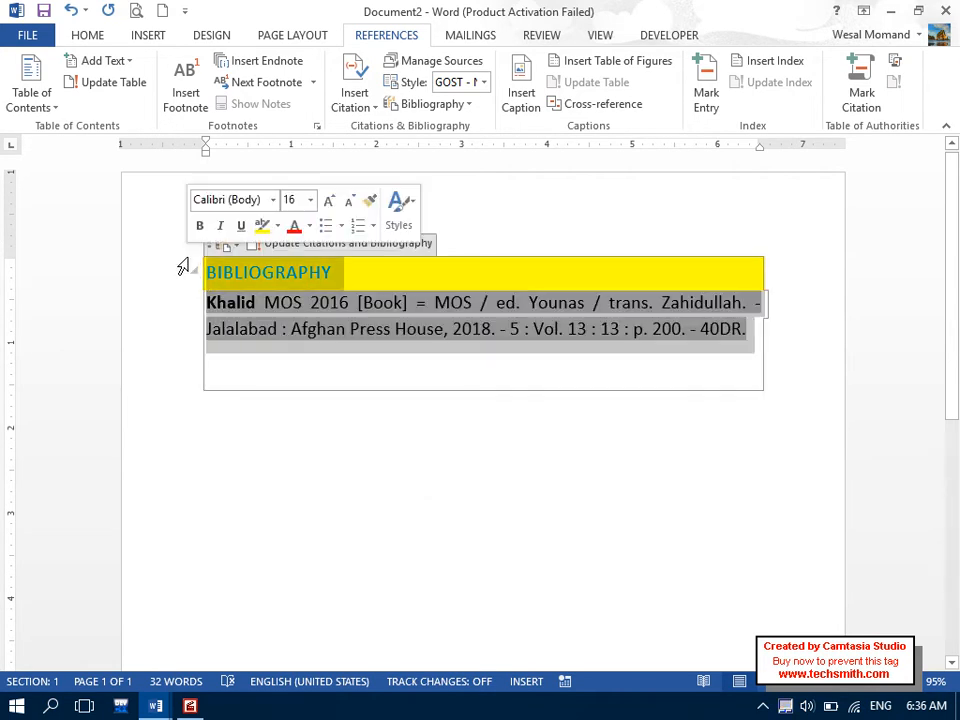
{"action": "left_click", "coordinate": [484, 82]}
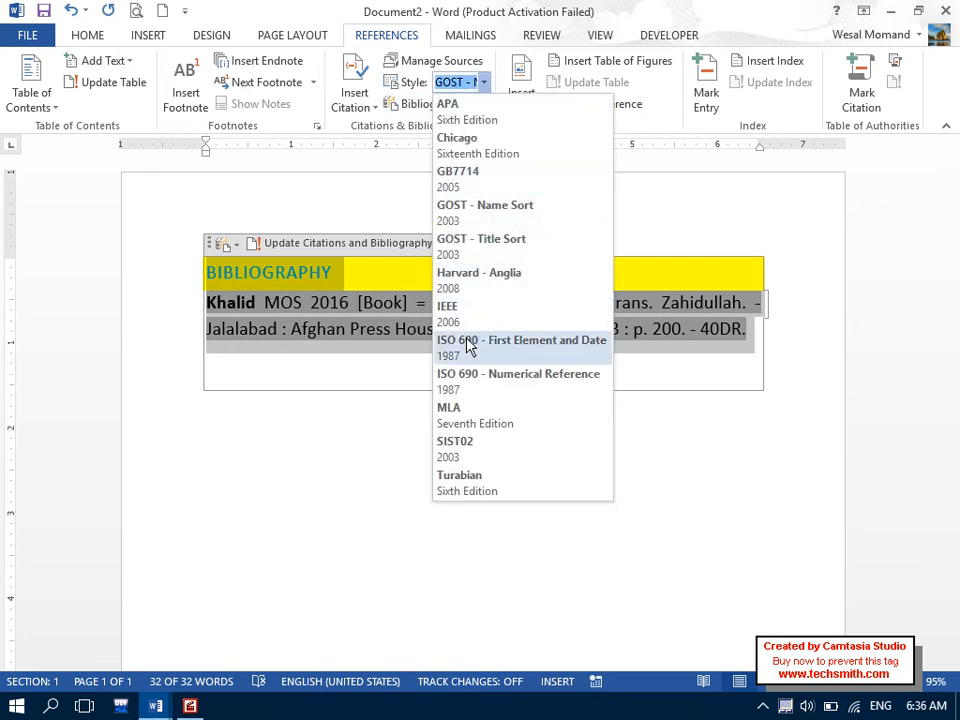
{"action": "left_click", "coordinate": [543, 383]}
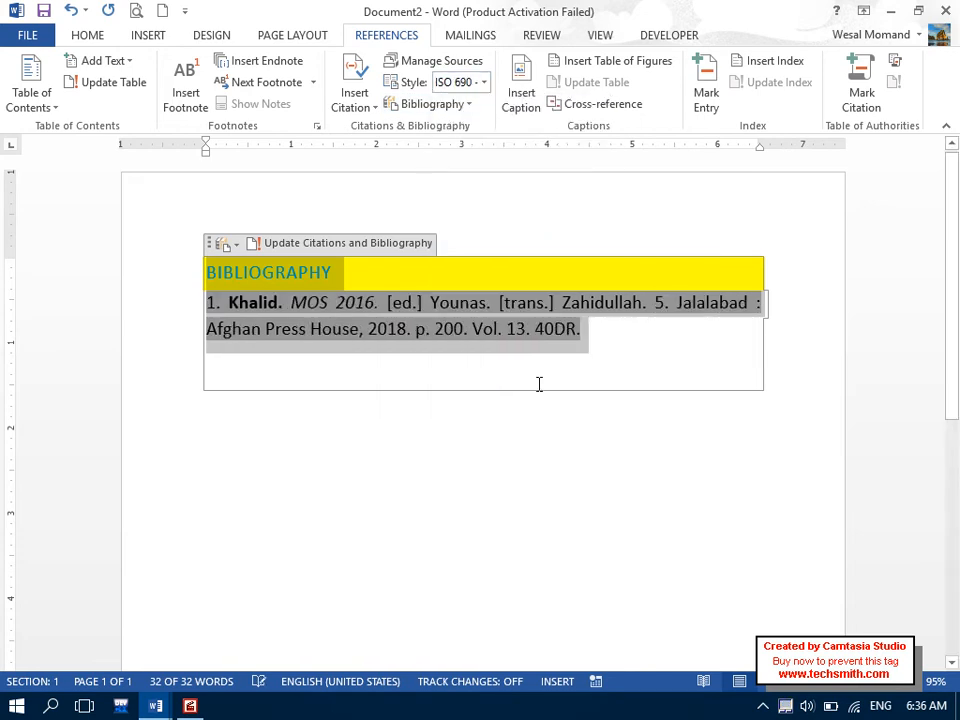
{"action": "left_click", "coordinate": [458, 440]}
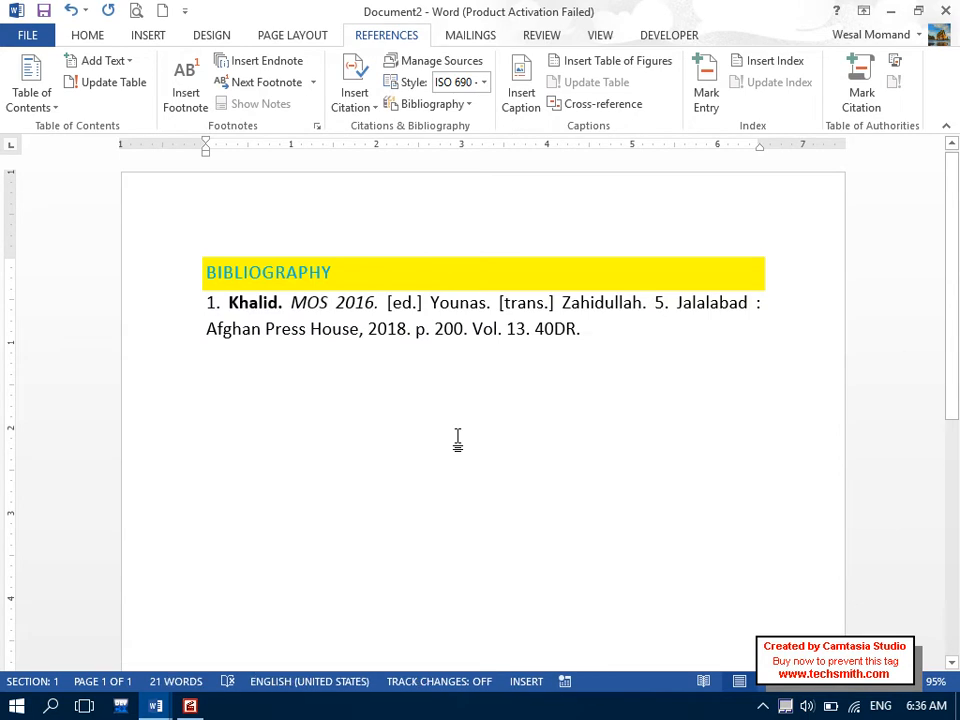
Try the Chicago and APA citation styles on the bibliography.
{"action": "left_click_drag", "start_coordinate": [338, 364], "coordinate": [133, 272]}
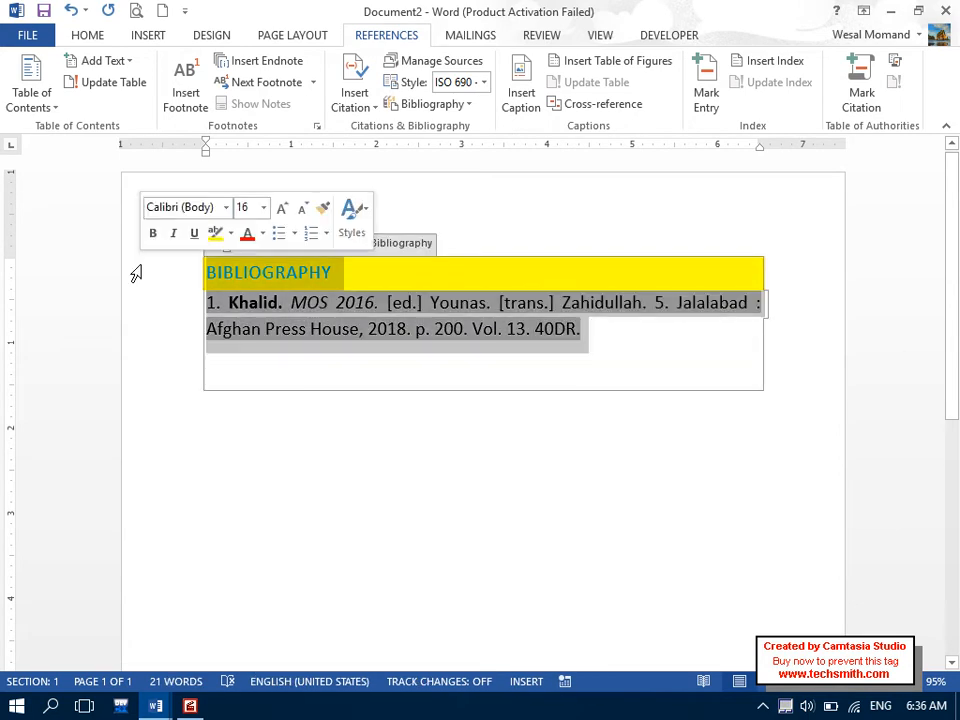
{"action": "left_click", "coordinate": [484, 82]}
{"action": "left_click", "coordinate": [482, 131]}
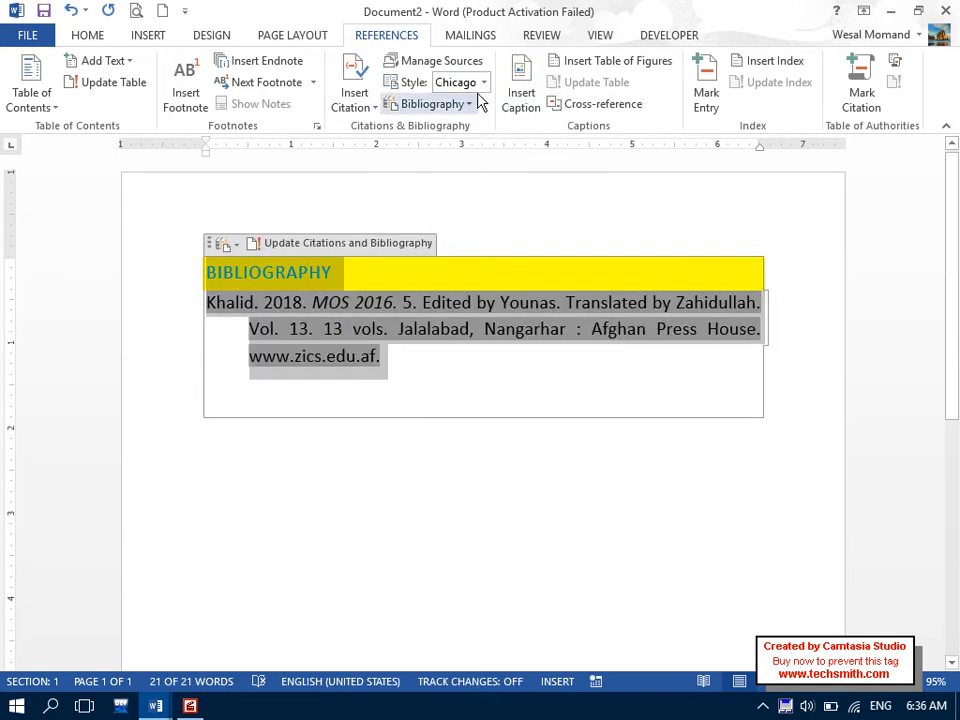
{"action": "left_click", "coordinate": [484, 82]}
{"action": "left_click", "coordinate": [484, 119]}
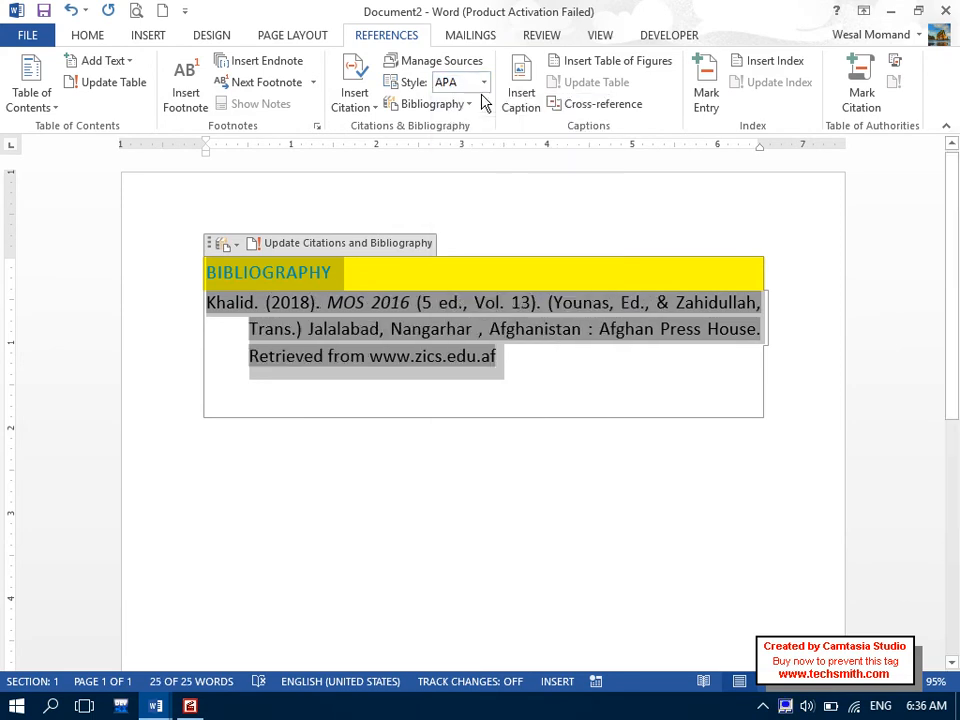
Set the bibliography's citation style to Chicago Sixteenth Edition, and deselect the bibliography.
{"action": "left_click", "coordinate": [484, 82]}
{"action": "left_click", "coordinate": [481, 134]}
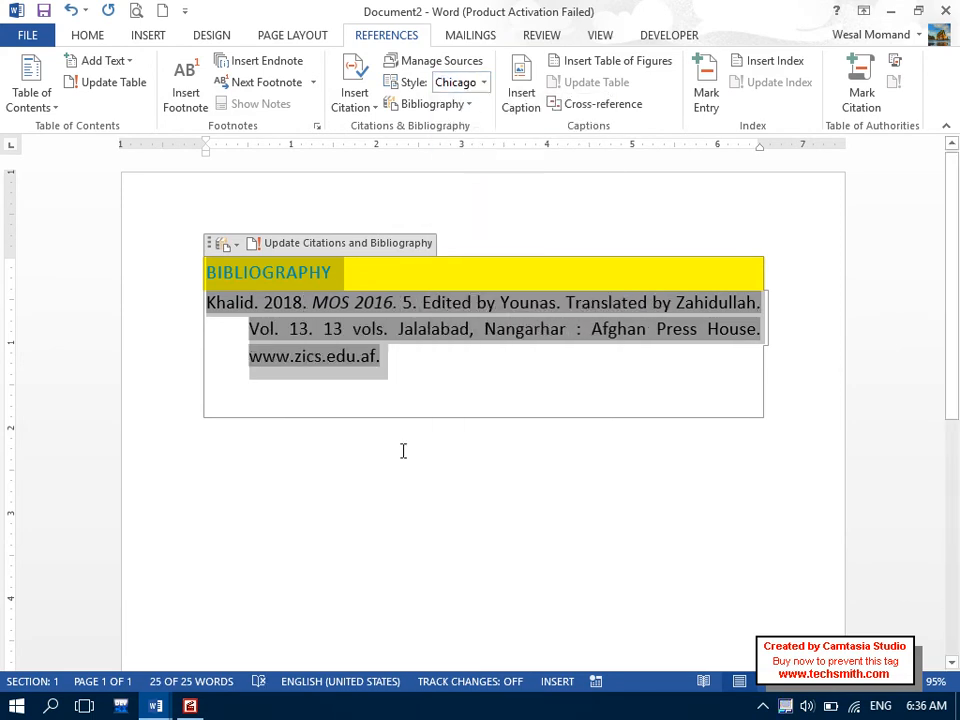
{"action": "left_click", "coordinate": [403, 451]}
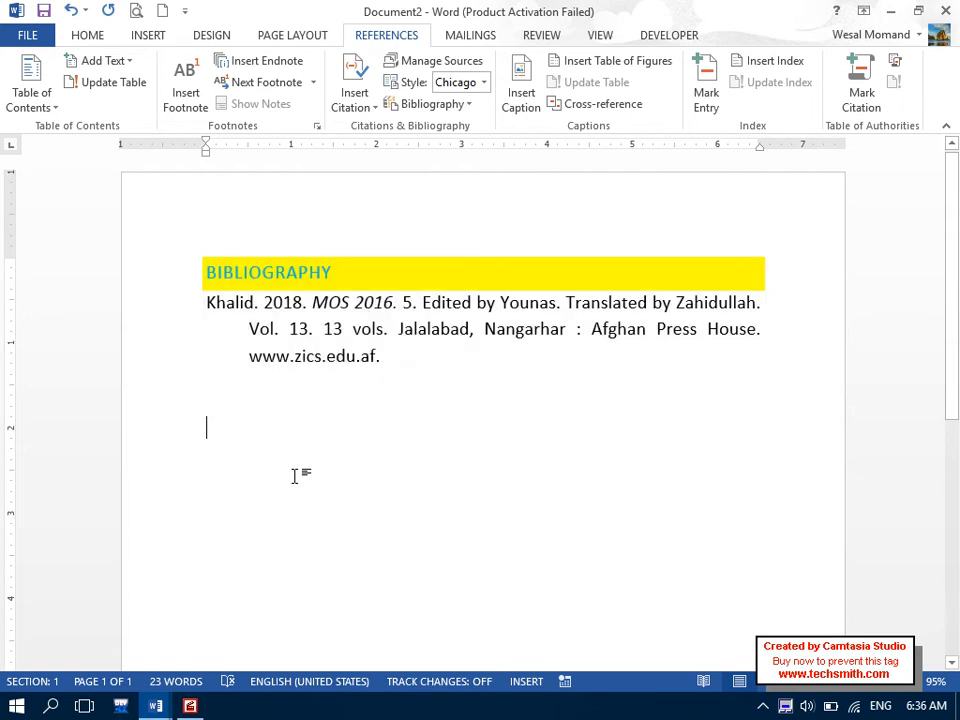
{"action": "left_click", "coordinate": [445, 104]}
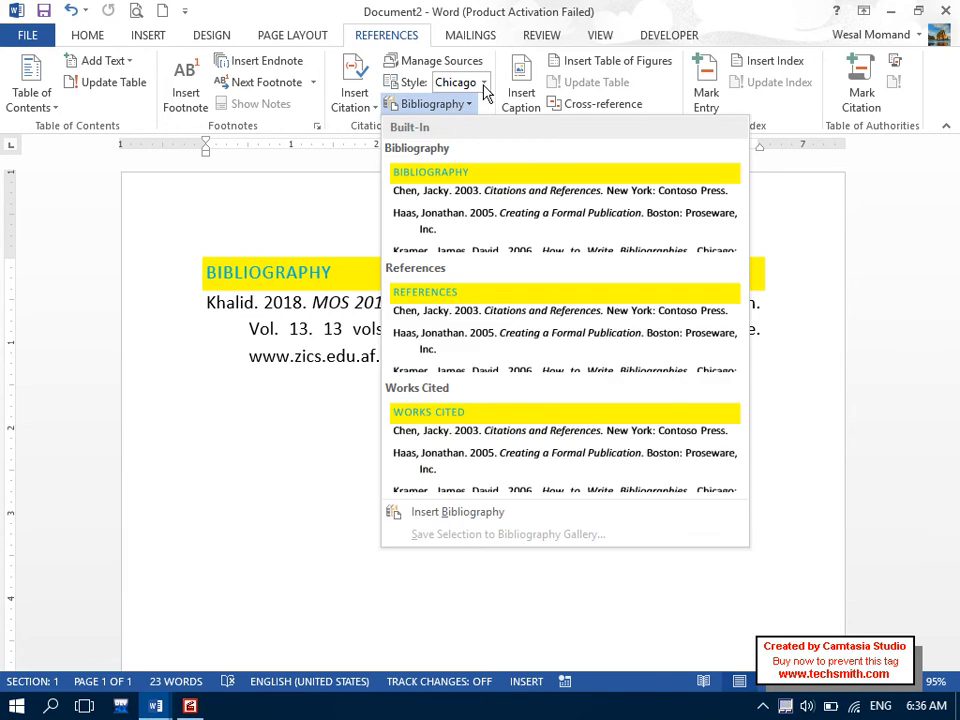
{"action": "left_click", "coordinate": [484, 84]}
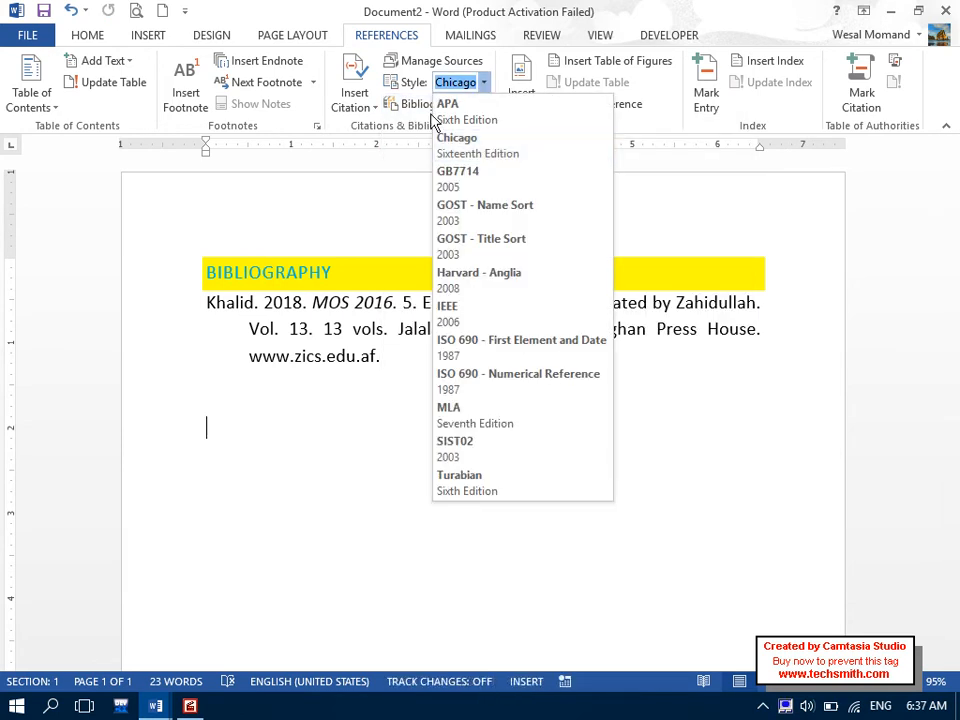
{"action": "left_click", "coordinate": [277, 426]}
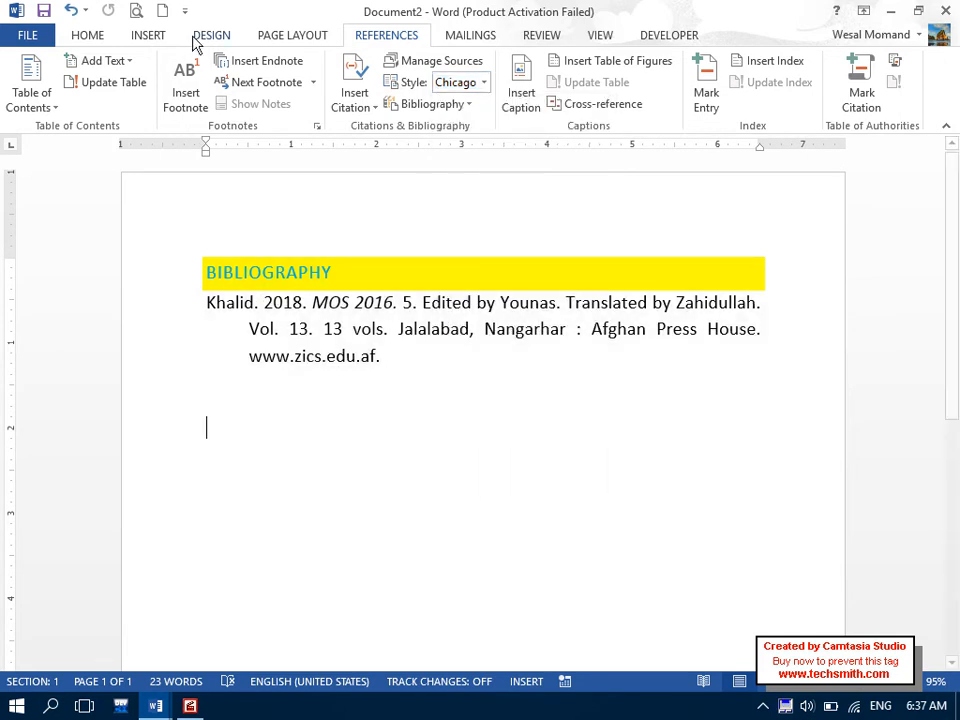
Create a new blank document and show its referencing tools.
{"action": "left_click", "coordinate": [163, 14]}
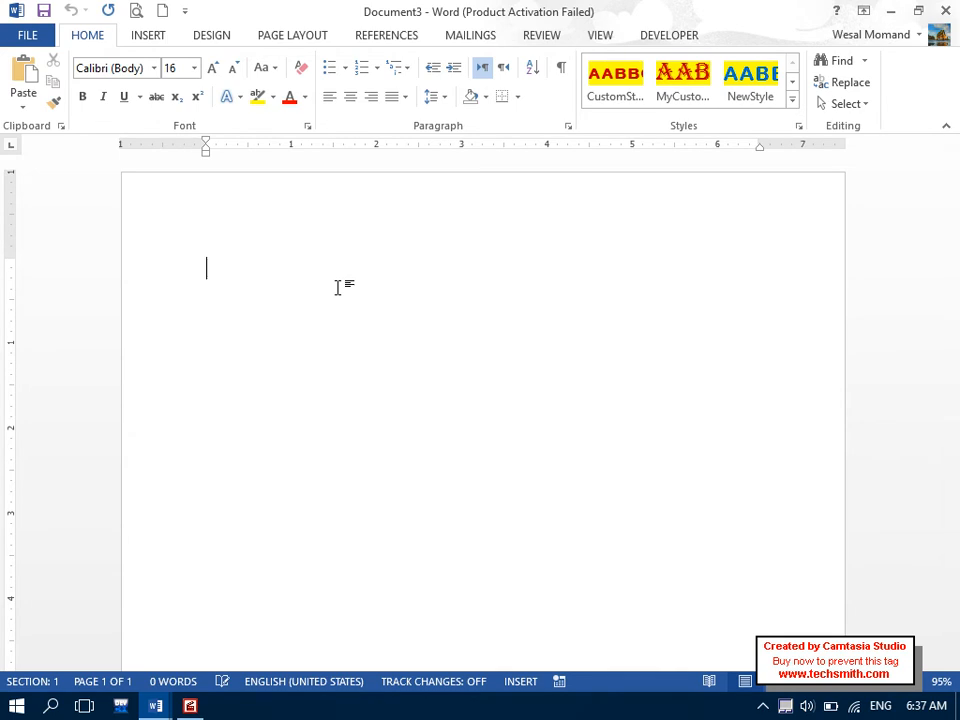
{"action": "left_click", "coordinate": [380, 36]}
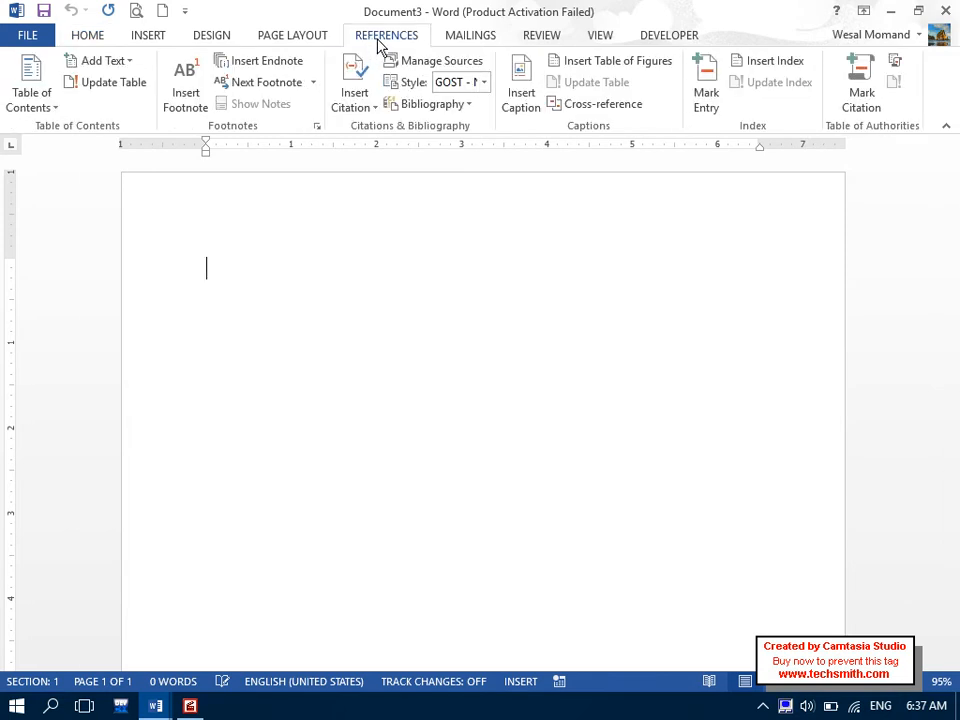
Try to insert the built-in Bibliography in the blank document, and undo the insertion.
{"action": "left_click", "coordinate": [428, 104]}
{"action": "left_click", "coordinate": [439, 170]}
{"action": "mouse_move", "coordinate": [439, 303]}
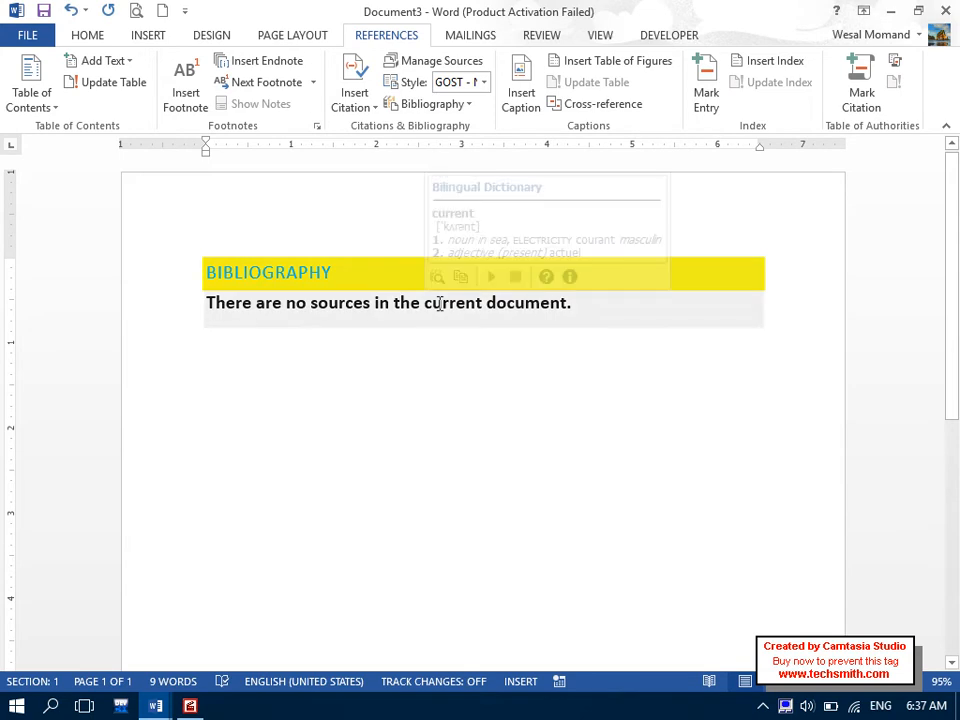
{"action": "key", "text": "ctrl+z"}
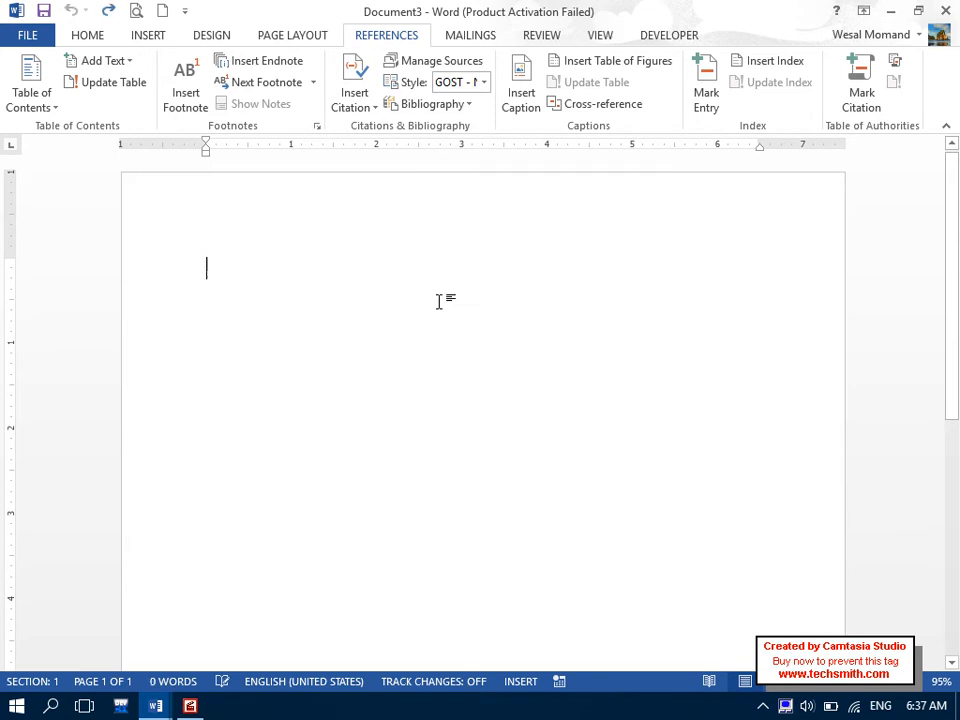
Copy the MOS 2016 (2018) source from the master list to the new document's current list in the Source Manager.
{"action": "left_click", "coordinate": [422, 76]}
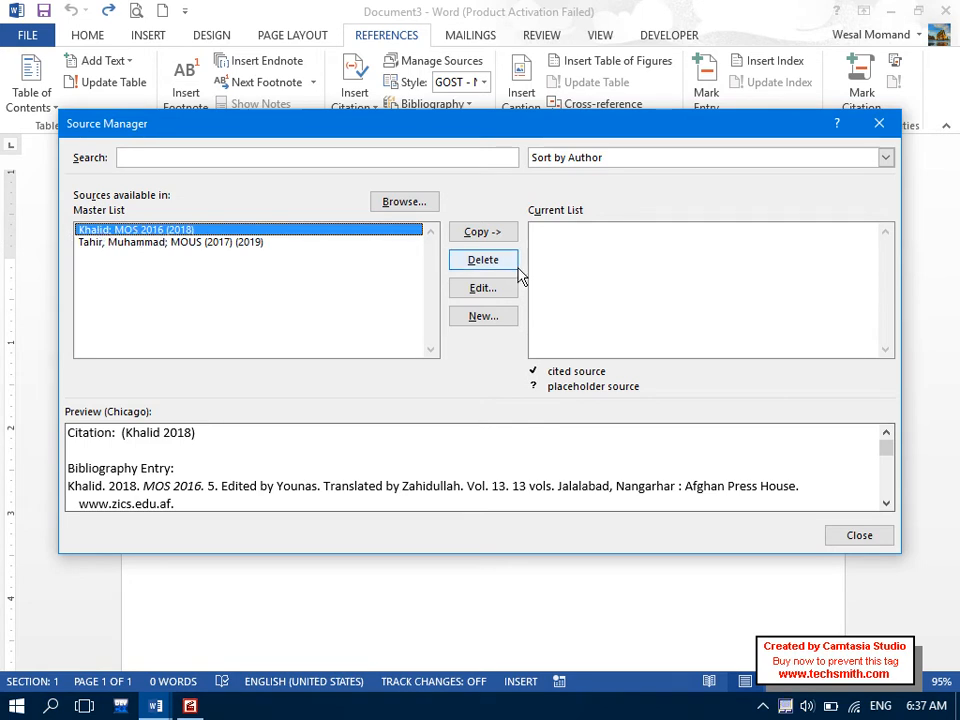
{"action": "left_click", "coordinate": [482, 236]}
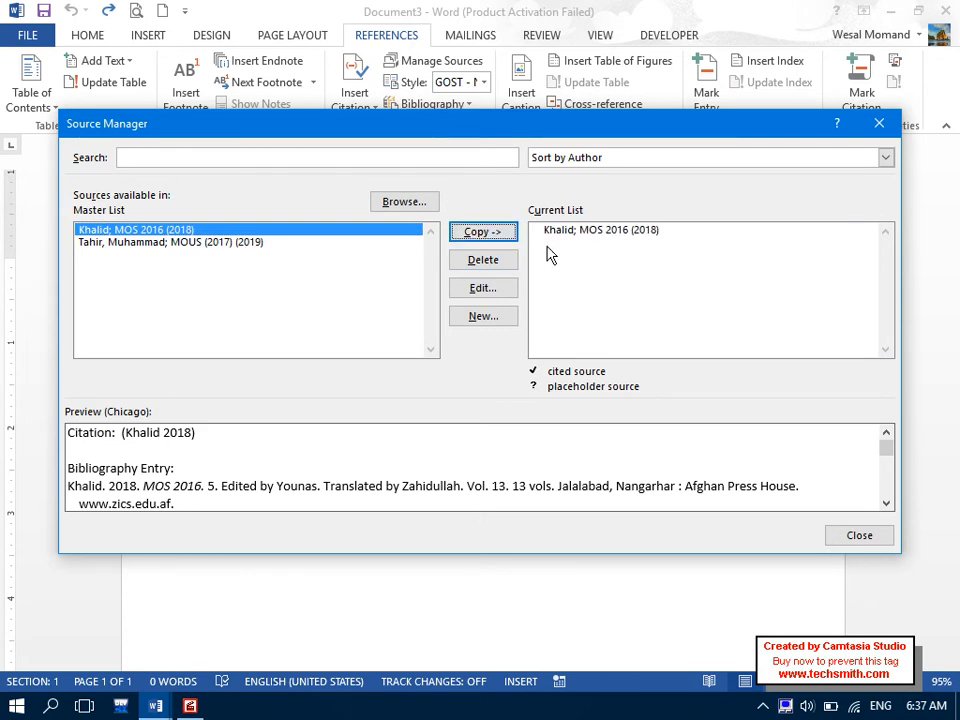
Edit the MOS 2016 book source and set its year to 2019.
{"action": "left_click", "coordinate": [483, 288]}
{"action": "left_click", "coordinate": [369, 238]}
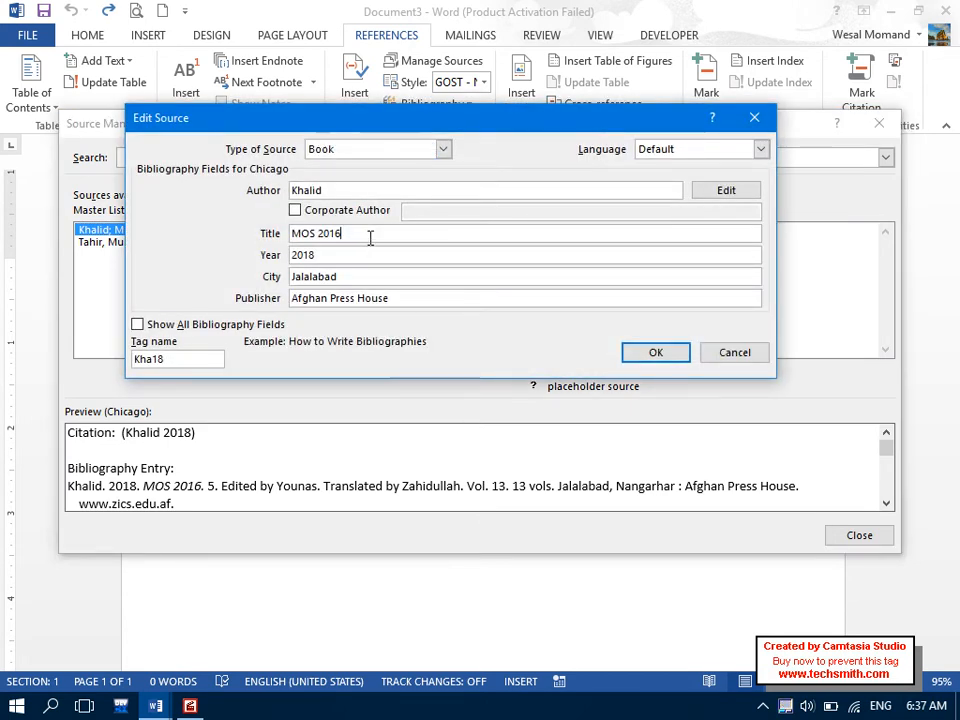
{"action": "left_click", "coordinate": [362, 257]}
{"action": "key", "text": "BackSpace"}
{"action": "type", "text": "9"}
{"action": "key", "text": "Tab"}
{"action": "key", "text": "Tab"}
{"action": "key", "text": "Tab"}
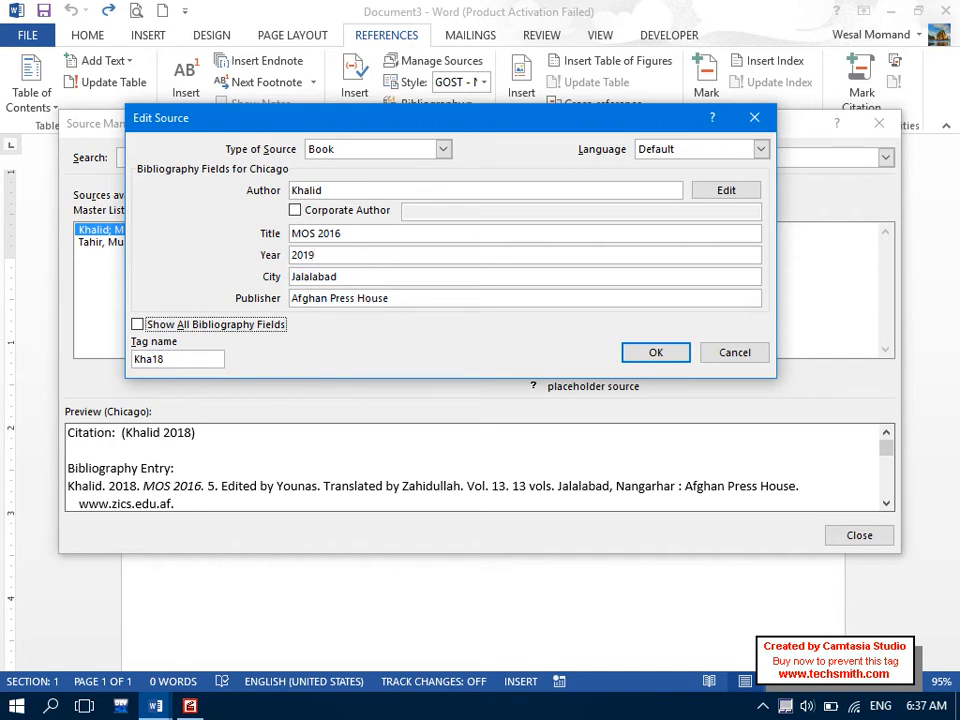
Show all bibliography fields for the source and set the volume to 14 and the number of volumes to 4.
{"action": "left_click", "coordinate": [140, 324]}
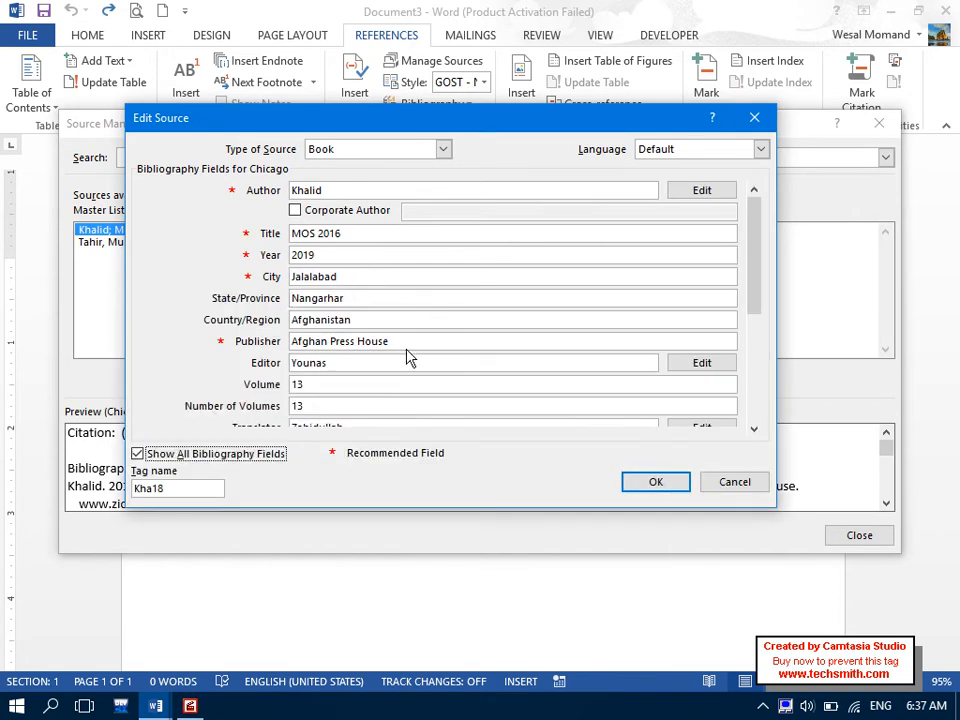
{"action": "left_click", "coordinate": [343, 384]}
{"action": "key", "text": "BackSpace"}
{"action": "type", "text": "4"}
{"action": "key", "text": "Tab"}
{"action": "type", "text": "4"}
{"action": "key", "text": "Tab"}
{"action": "key", "text": "Tab"}
{"action": "key", "text": "Tab"}
{"action": "key", "text": "Tab"}
Set the source's standard number to 41DR, its pages to 210 and its edition to 6.
{"action": "left_click", "coordinate": [304, 384]}
{"action": "key", "text": "BackSpace"}
{"action": "type", "text": "1"}
{"action": "key", "text": "Tab"}
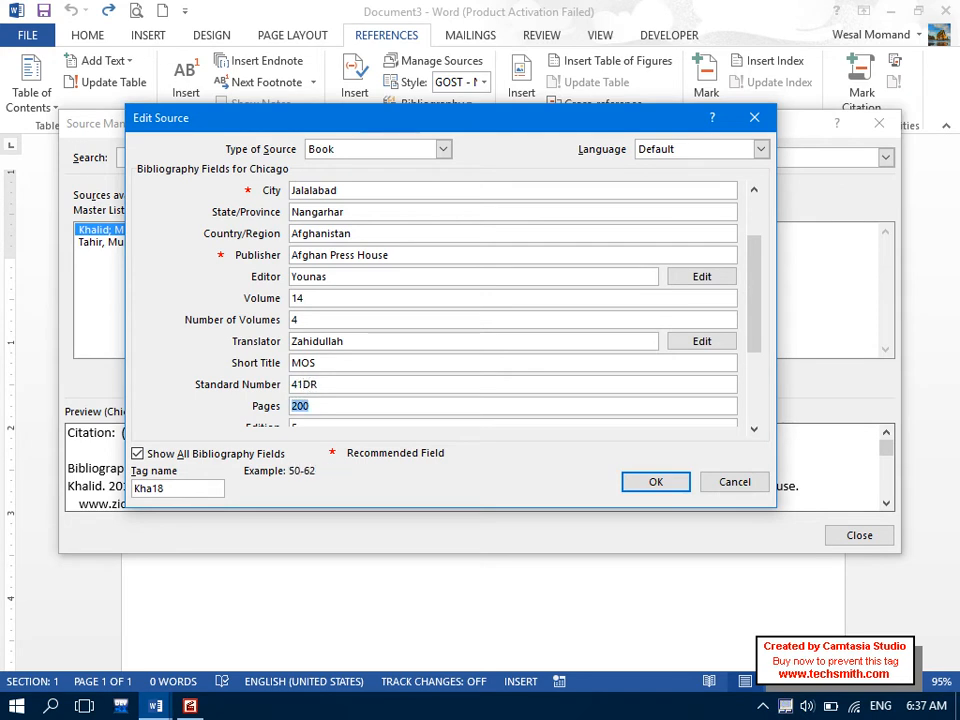
{"action": "type", "text": "210"}
{"action": "key", "text": "Tab"}
{"action": "type", "text": "6"}
Save the edited source to both the master list and the current document, and close the Source Manager.
{"action": "key", "text": "Tab"}
{"action": "key", "text": "Tab"}
{"action": "key", "text": "Tab"}
{"action": "key", "text": "Tab"}
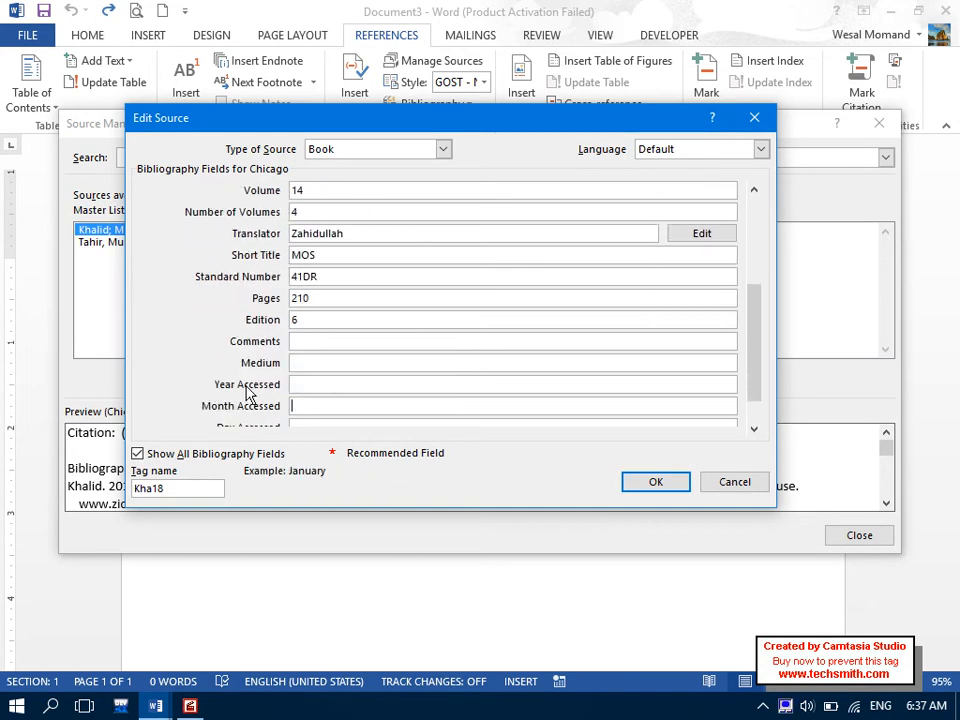
{"action": "left_click", "coordinate": [636, 482]}
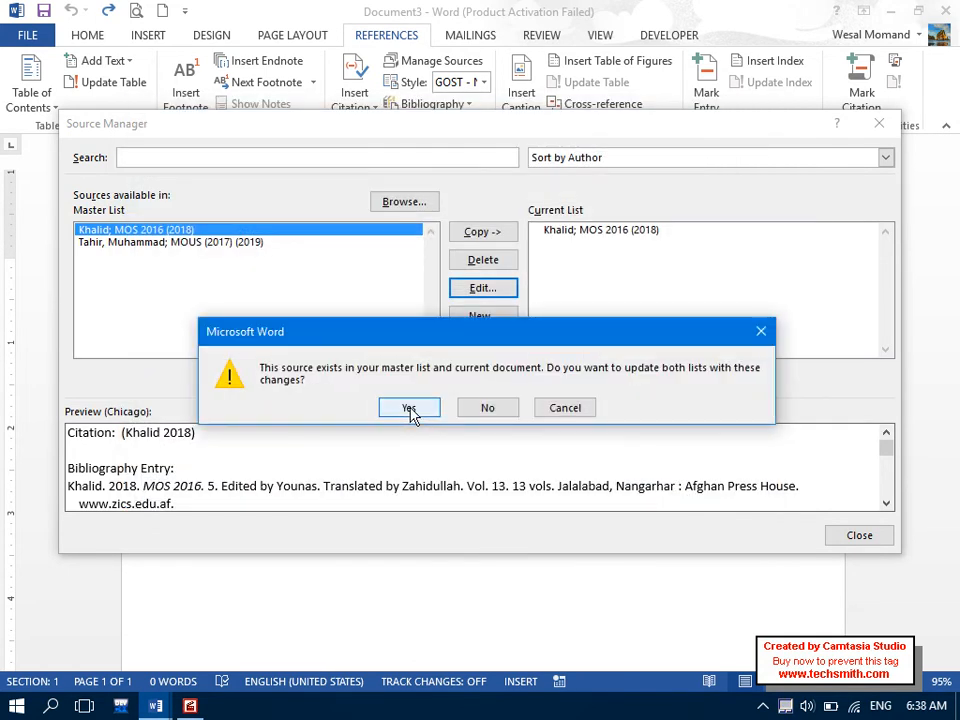
{"action": "left_click", "coordinate": [410, 410]}
{"action": "left_click", "coordinate": [862, 540]}
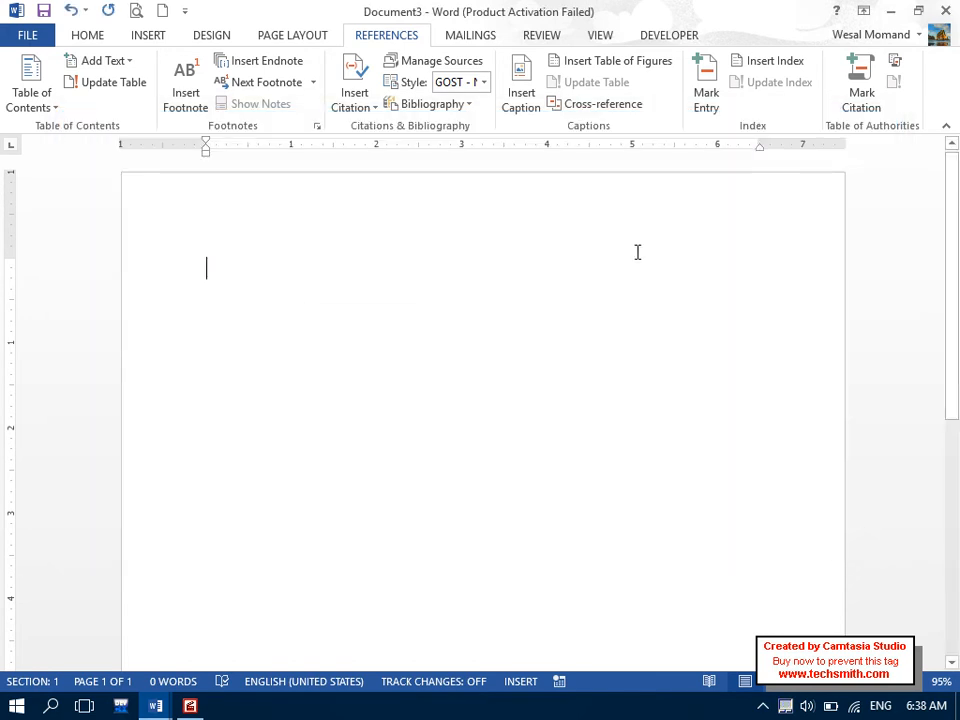
Insert the built-in bibliography titled Bibliography into the empty document and select it for review.
{"action": "left_click", "coordinate": [432, 104]}
{"action": "left_click", "coordinate": [452, 175]}
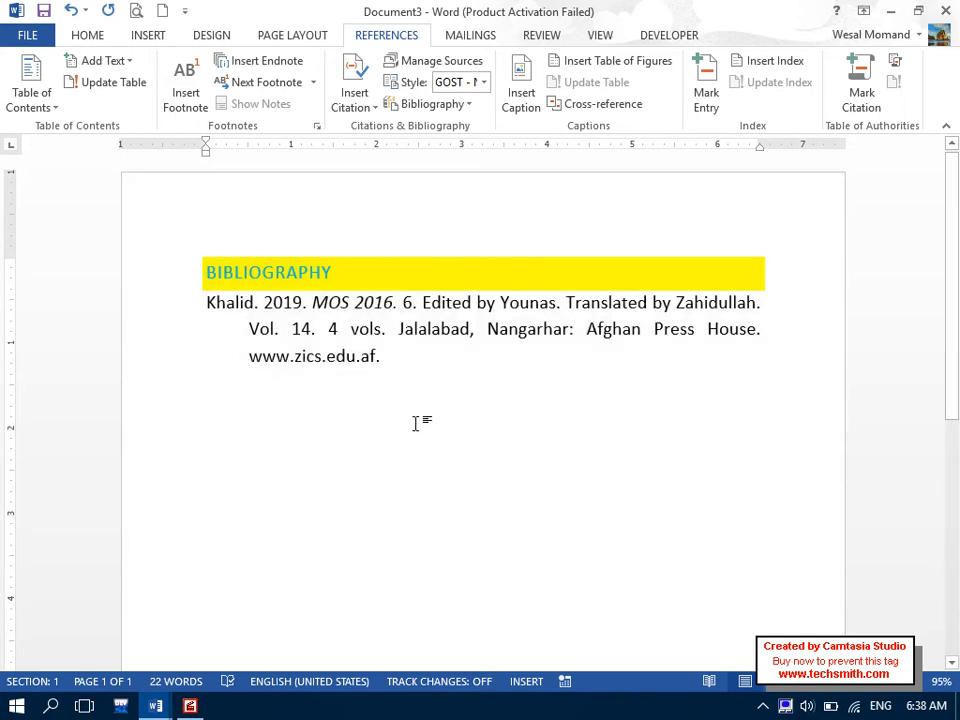
{"action": "left_click_drag", "start_coordinate": [281, 321], "coordinate": [193, 268]}
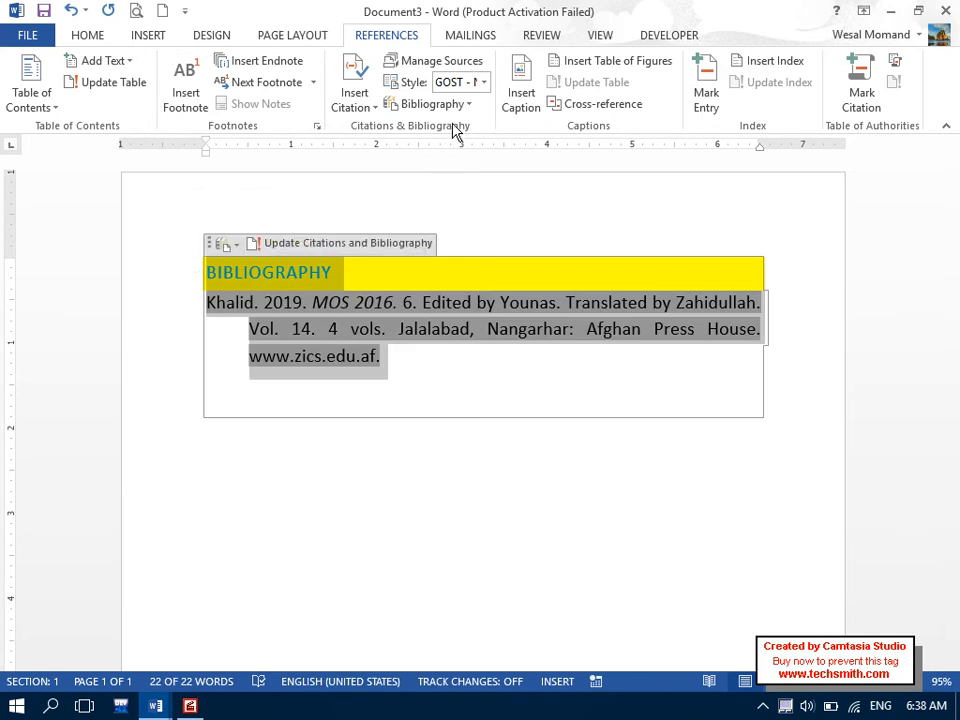
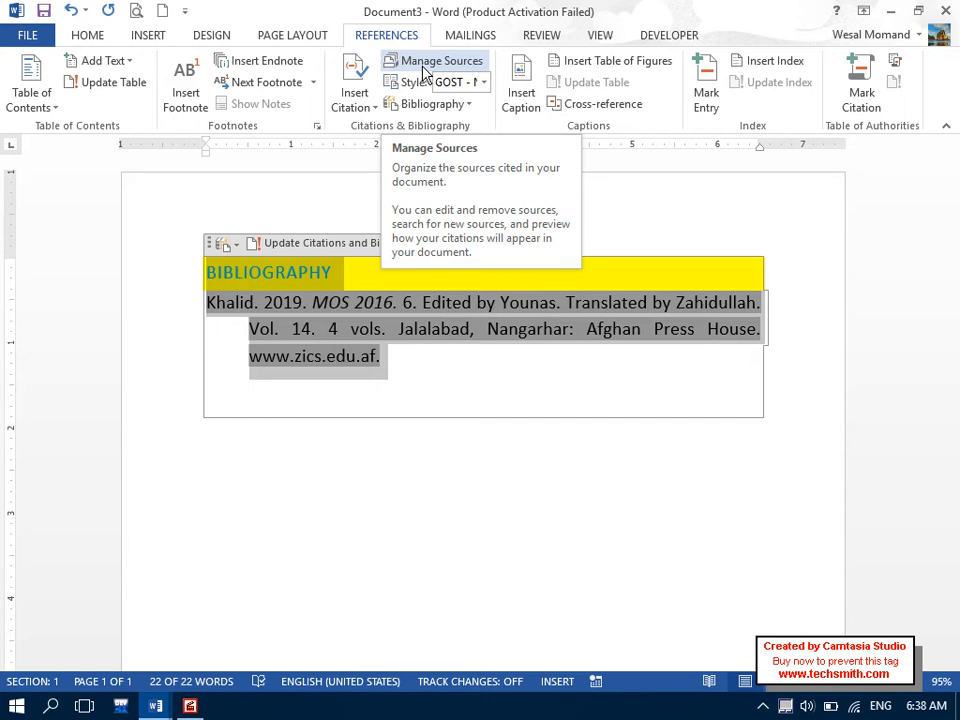
{"action": "left_click", "coordinate": [306, 479]}
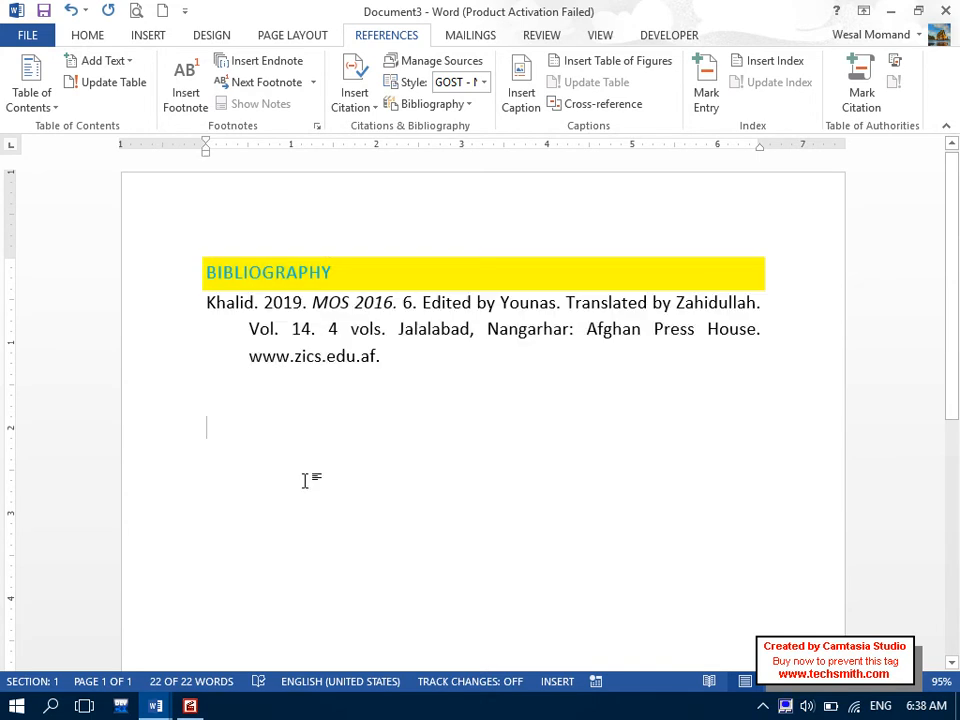
{"action": "triple_click", "coordinate": [73, 225]}
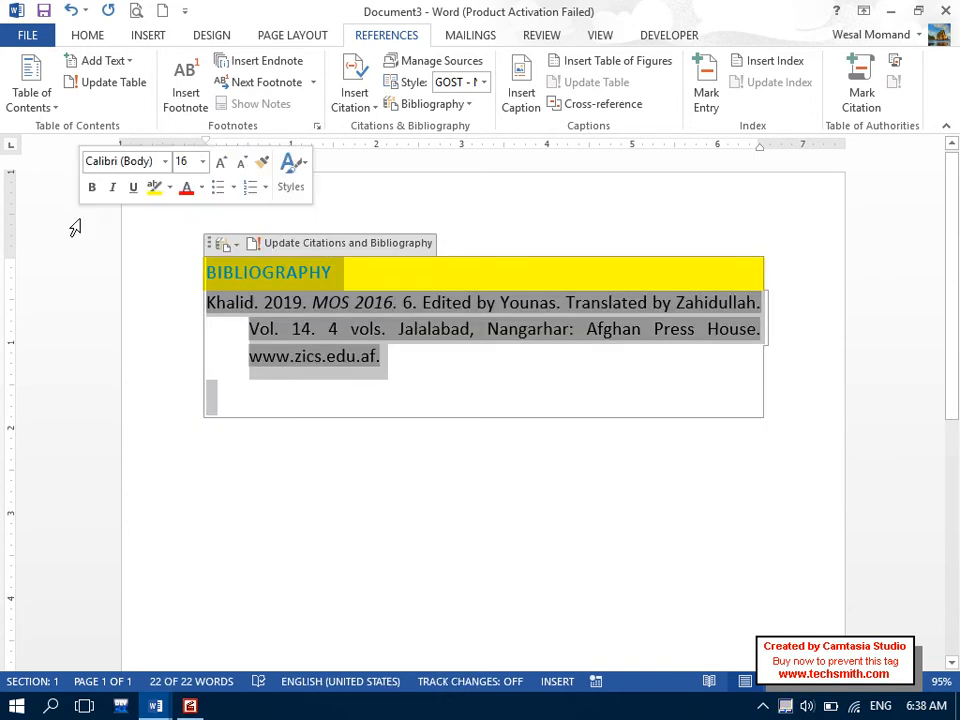
{"action": "left_click", "coordinate": [189, 706]}
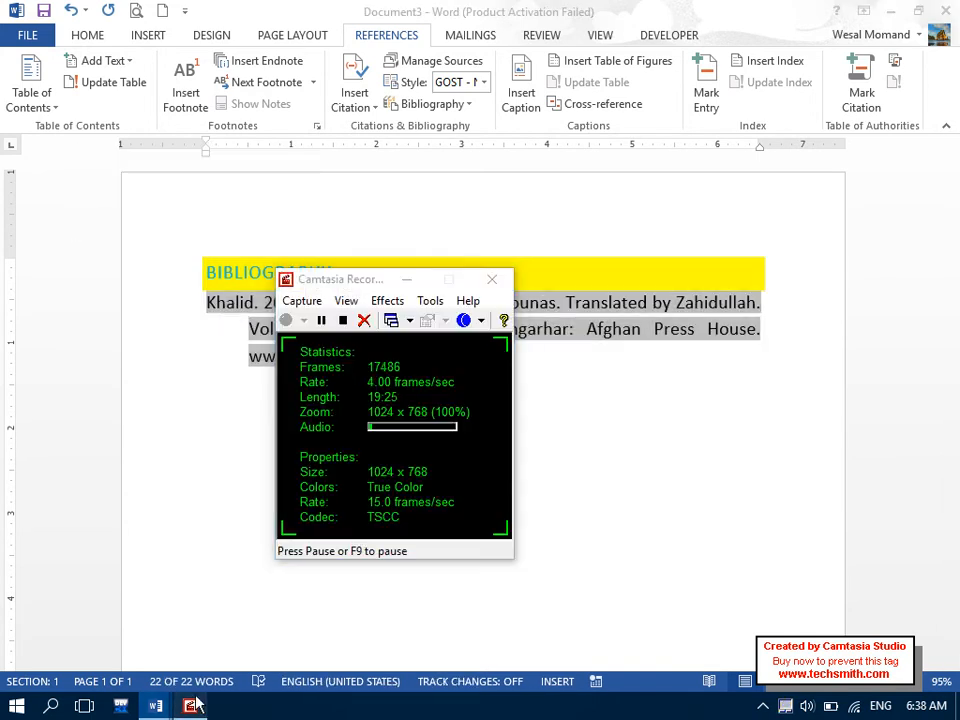
{"action": "left_click", "coordinate": [321, 322]}
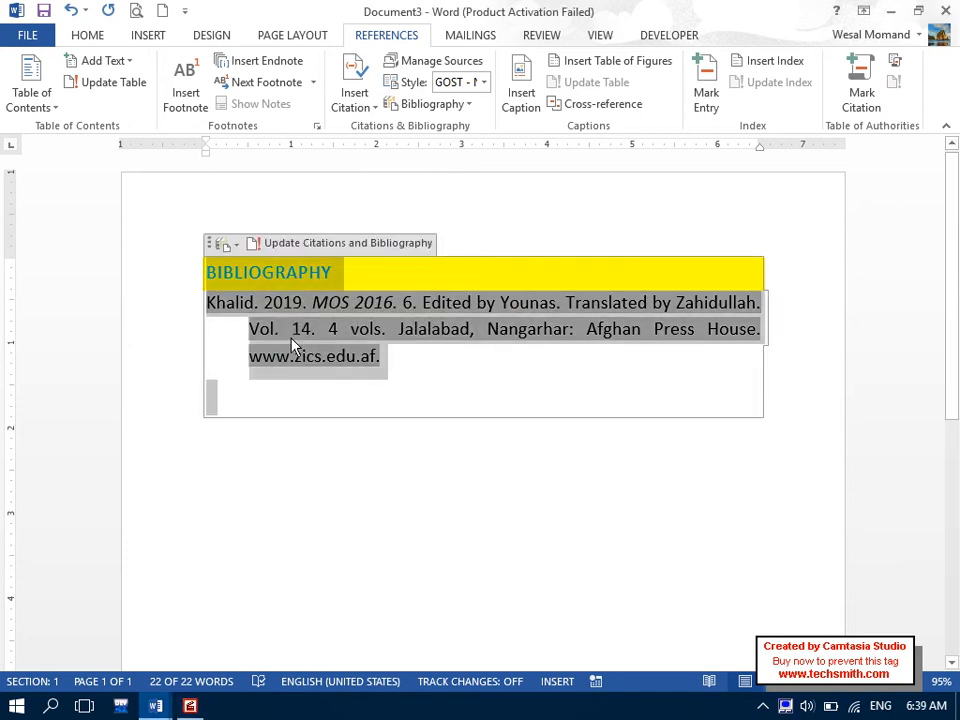
Delete the whole bibliography block from the page.
{"action": "left_click", "coordinate": [333, 472]}
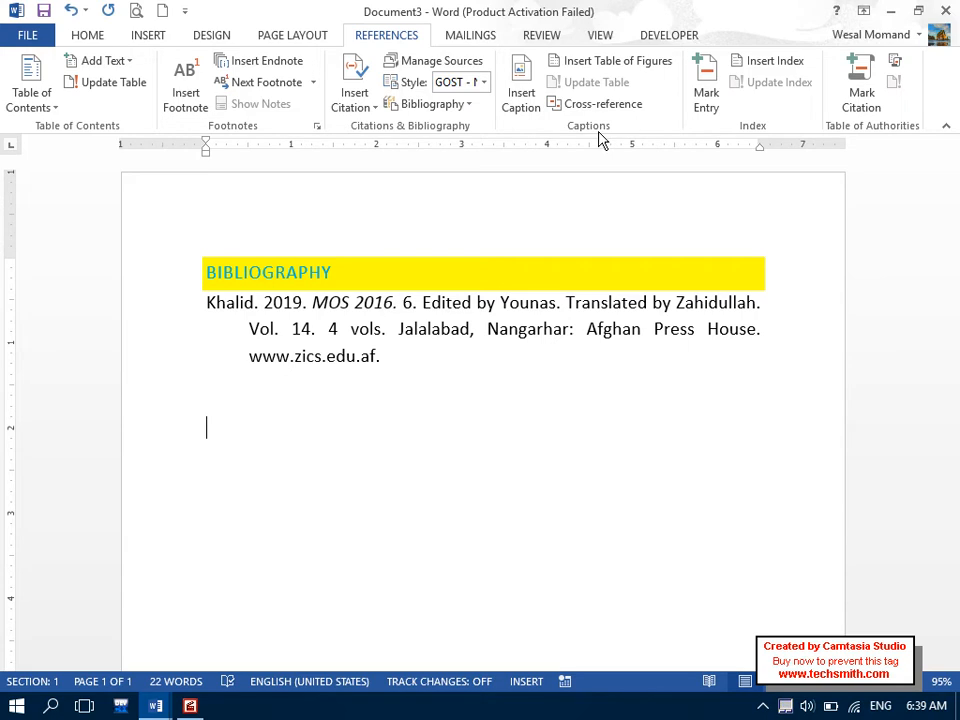
{"action": "left_click_drag", "start_coordinate": [394, 519], "coordinate": [150, 216]}
{"action": "key", "text": "Delete"}
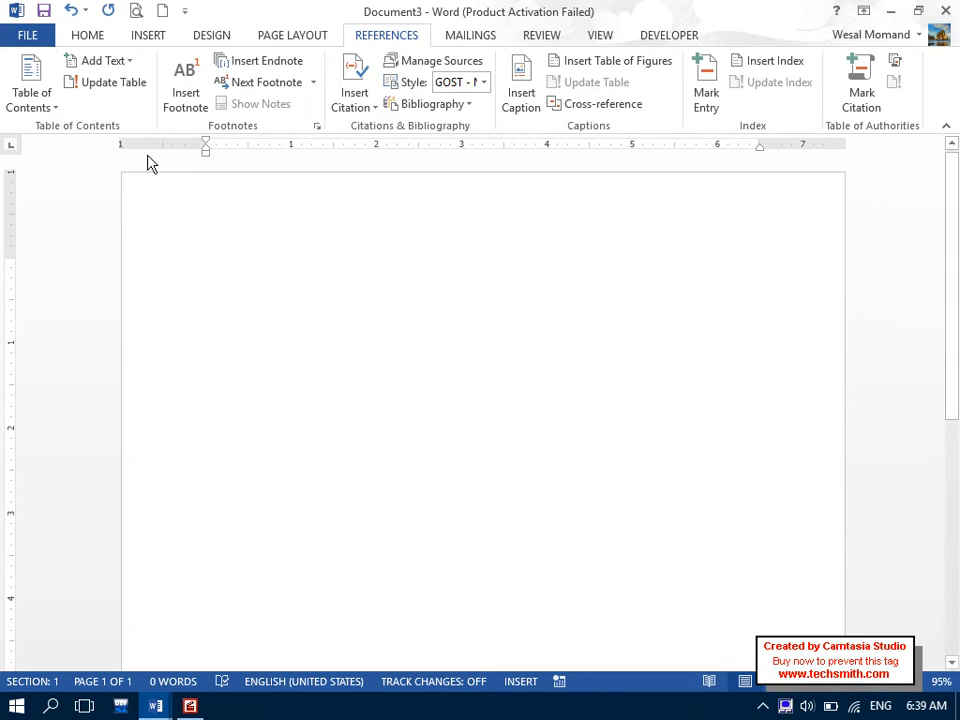
Insert the night city skyline picture from file and shrink it with its corner handle.
{"action": "left_click", "coordinate": [155, 40]}
{"action": "left_click", "coordinate": [172, 85]}
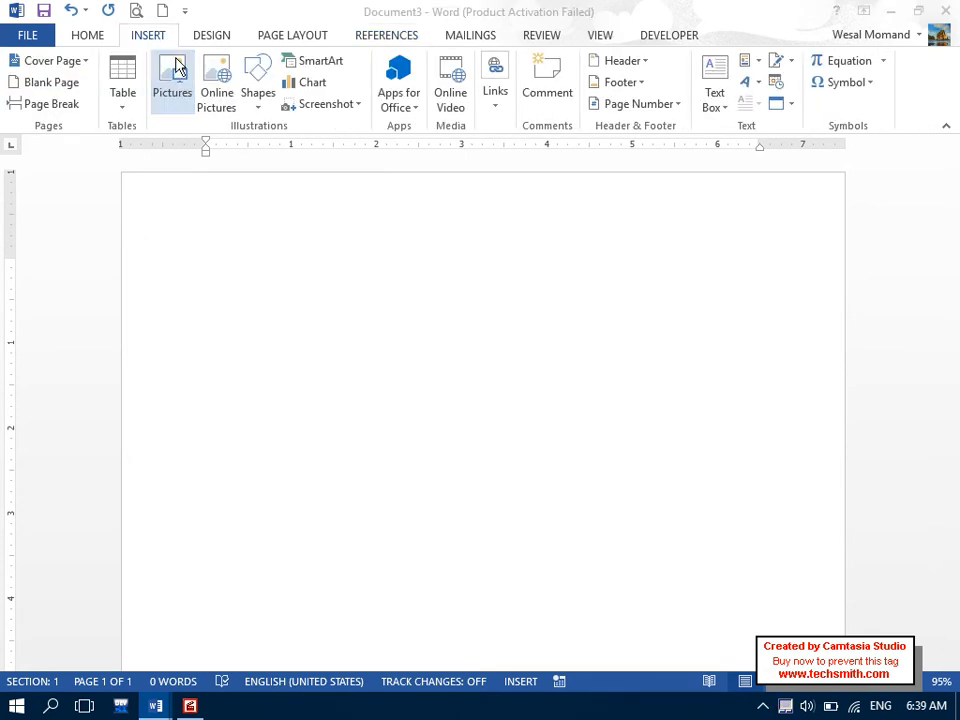
{"action": "double_click", "coordinate": [430, 195]}
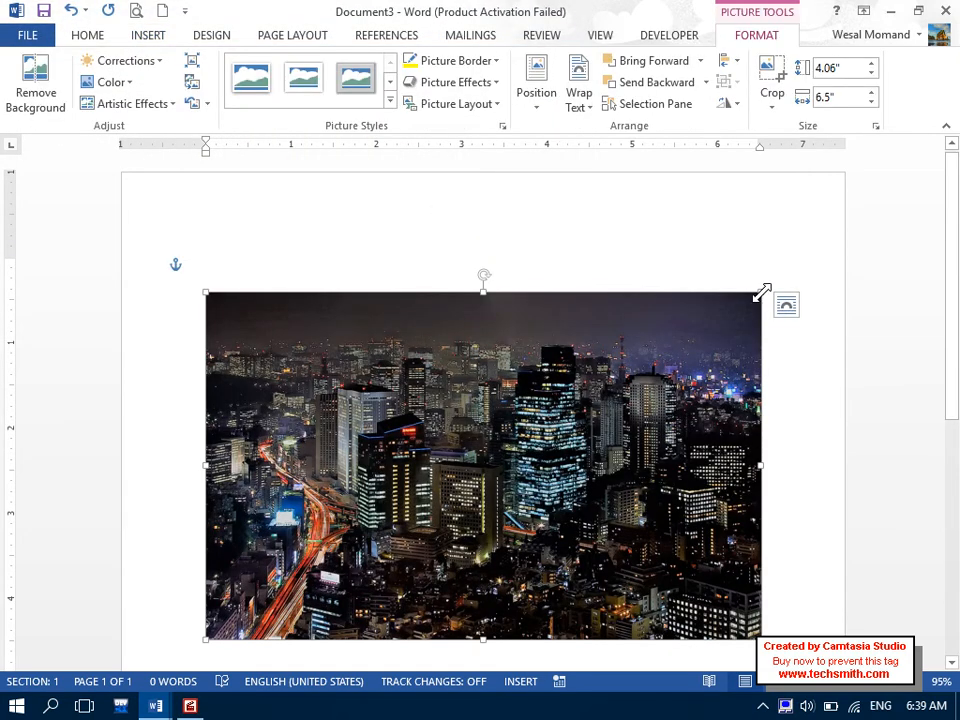
{"action": "left_click_drag", "start_coordinate": [760, 292], "coordinate": [633, 254]}
Move the insertion point across to below the picture and insert a caption with the Figure label.
{"action": "left_click", "coordinate": [525, 489]}
{"action": "key", "text": "Tab"}
{"action": "key", "text": "Tab"}
{"action": "key", "text": "Tab"}
{"action": "key", "text": "Tab"}
{"action": "key", "text": "Tab"}
{"action": "key", "text": "Tab"}
{"action": "key", "text": "Tab"}
{"action": "key", "text": "Tab"}
{"action": "key", "text": "Tab"}
{"action": "key", "text": "Tab"}
{"action": "key", "text": "Tab"}
{"action": "key", "text": "Tab"}
{"action": "key", "text": "Tab"}
{"action": "key", "text": "Tab"}
{"action": "key", "text": "Tab"}
{"action": "key", "text": "Tab"}
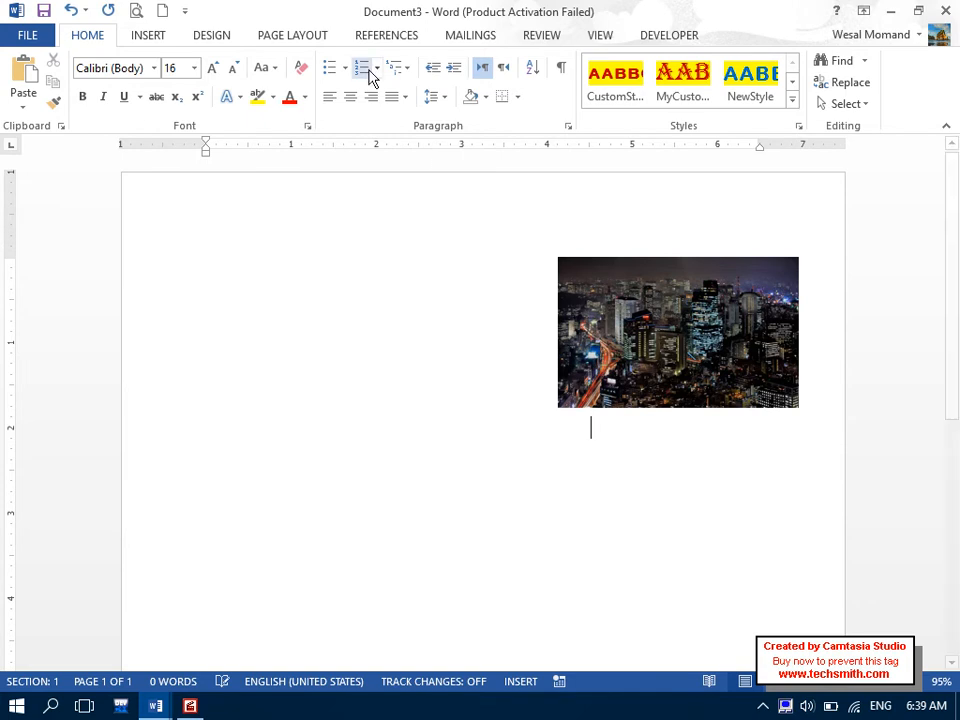
{"action": "left_click", "coordinate": [386, 35]}
{"action": "left_click", "coordinate": [516, 112]}
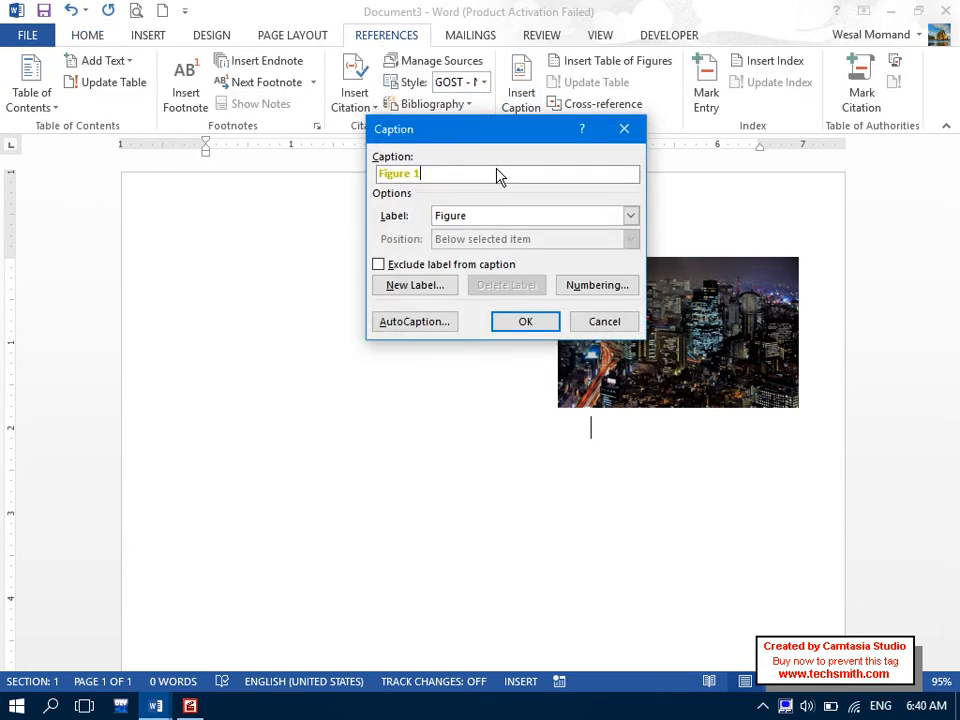
{"action": "left_click", "coordinate": [512, 316]}
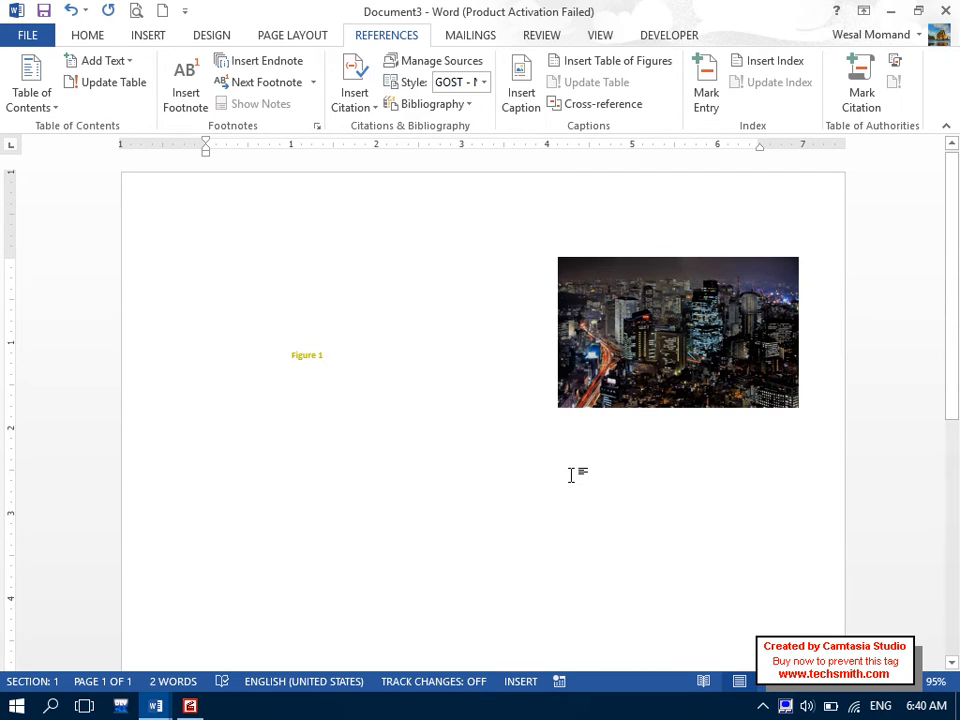
Right-align the Figure 1 caption and push it onto a line beneath the picture.
{"action": "key", "text": "ctrl+r"}
{"action": "key", "text": "Return"}
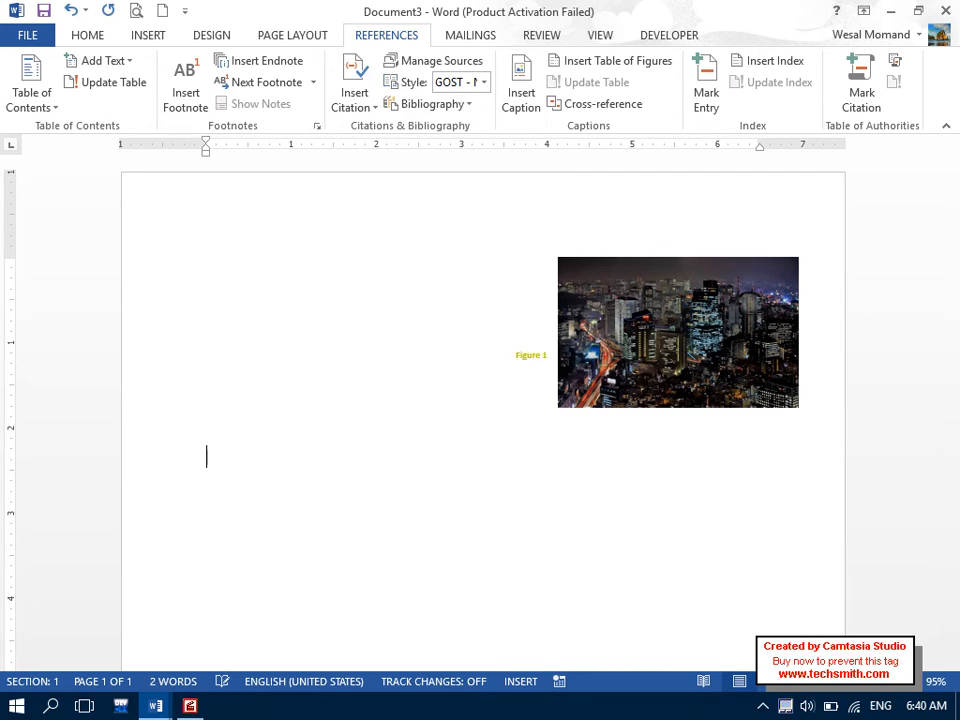
{"action": "left_click", "coordinate": [506, 353]}
{"action": "key", "text": "Return"}
{"action": "key", "text": "Return"}
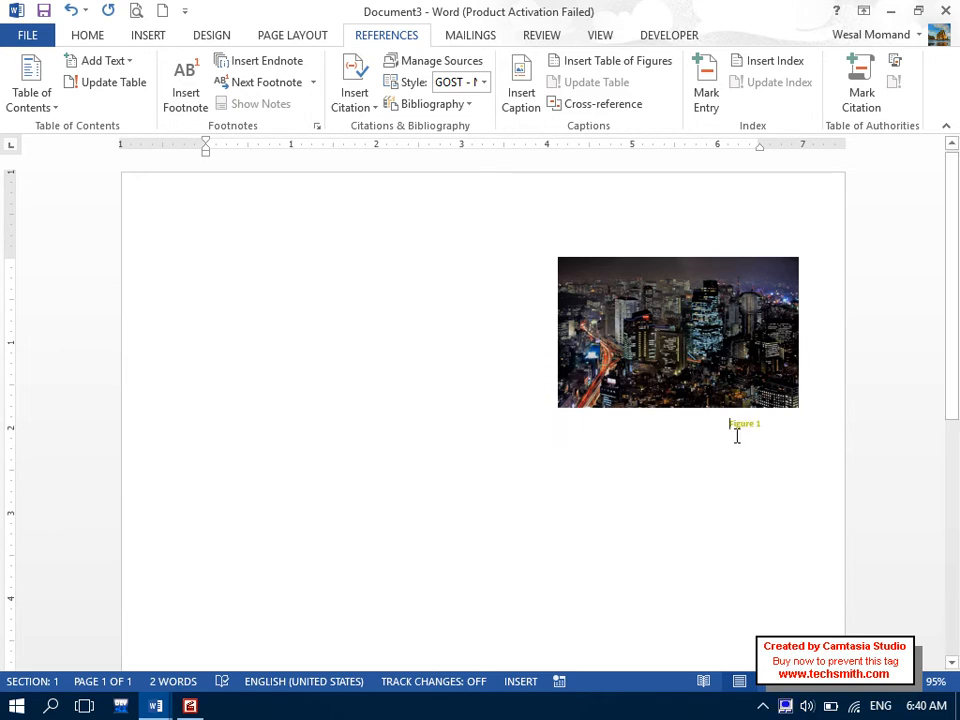
{"action": "key", "text": "Return"}
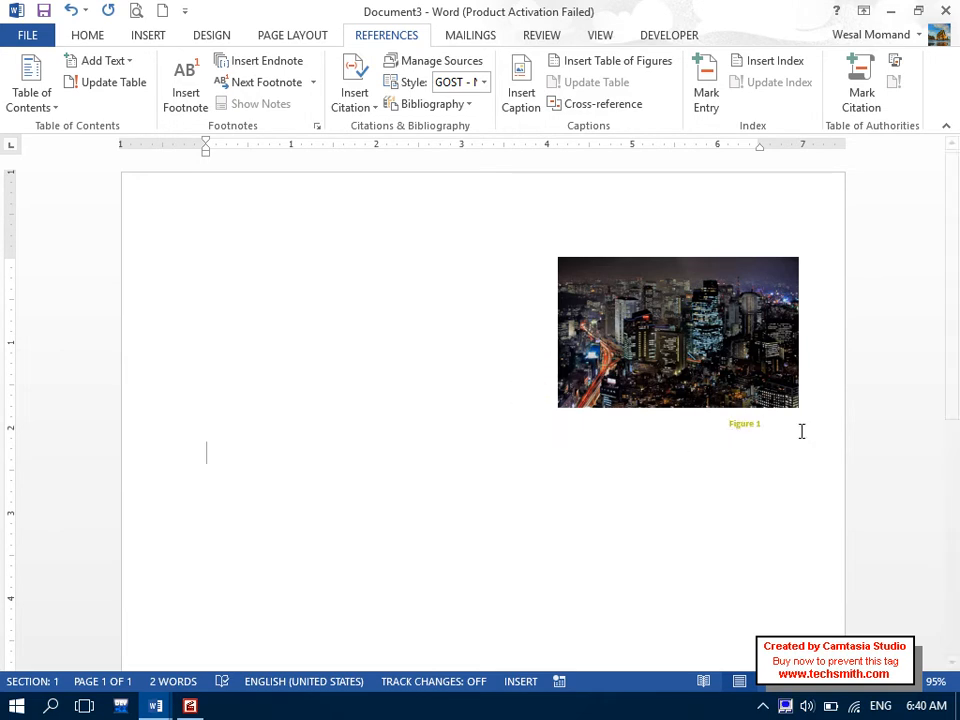
Delete the Figure 1 caption beneath the picture.
{"action": "left_click_drag", "start_coordinate": [733, 424], "coordinate": [755, 422]}
{"action": "key", "text": "Delete"}
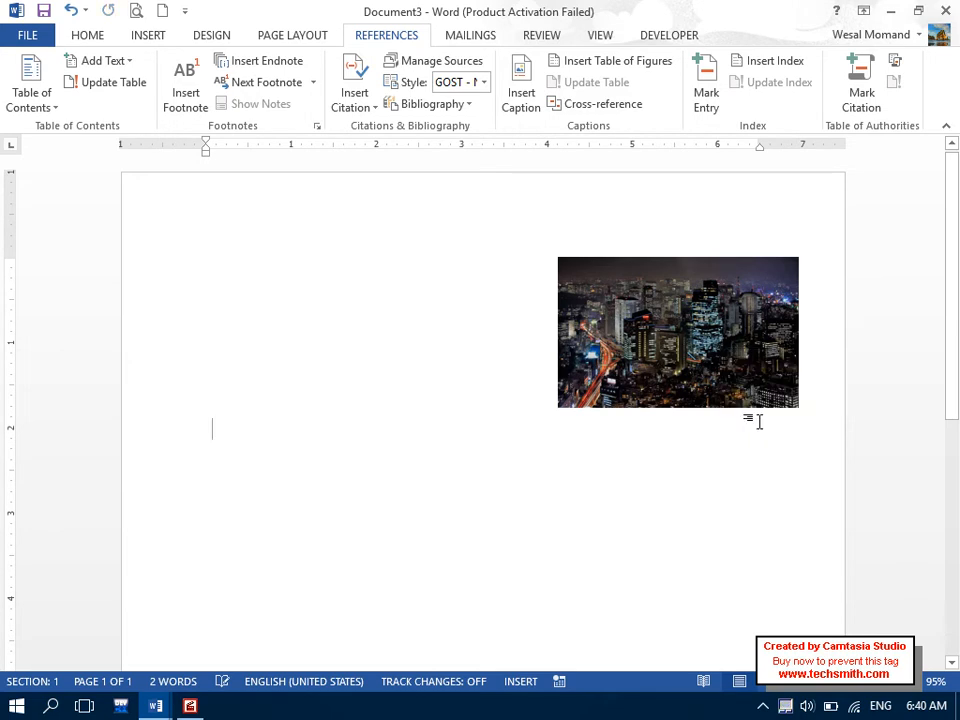
Indent to below the picture, create the caption label "لومړی شکل اول مخ" and insert a caption with it.
{"action": "key", "text": "Tab"}
{"action": "key", "text": "Tab"}
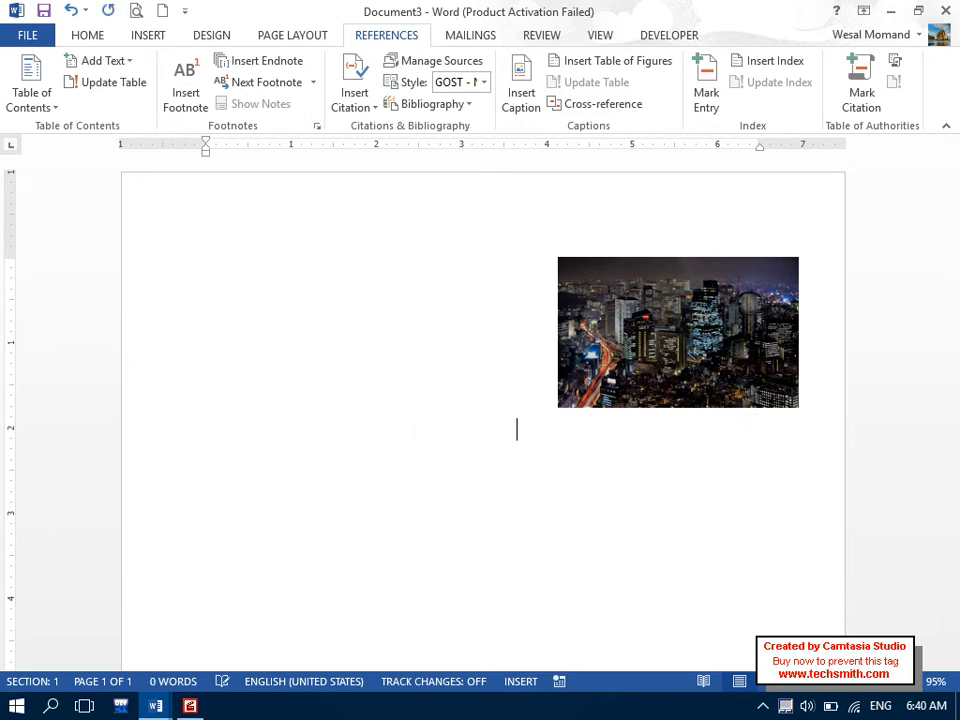
{"action": "left_click", "coordinate": [538, 98]}
{"action": "left_click", "coordinate": [417, 285]}
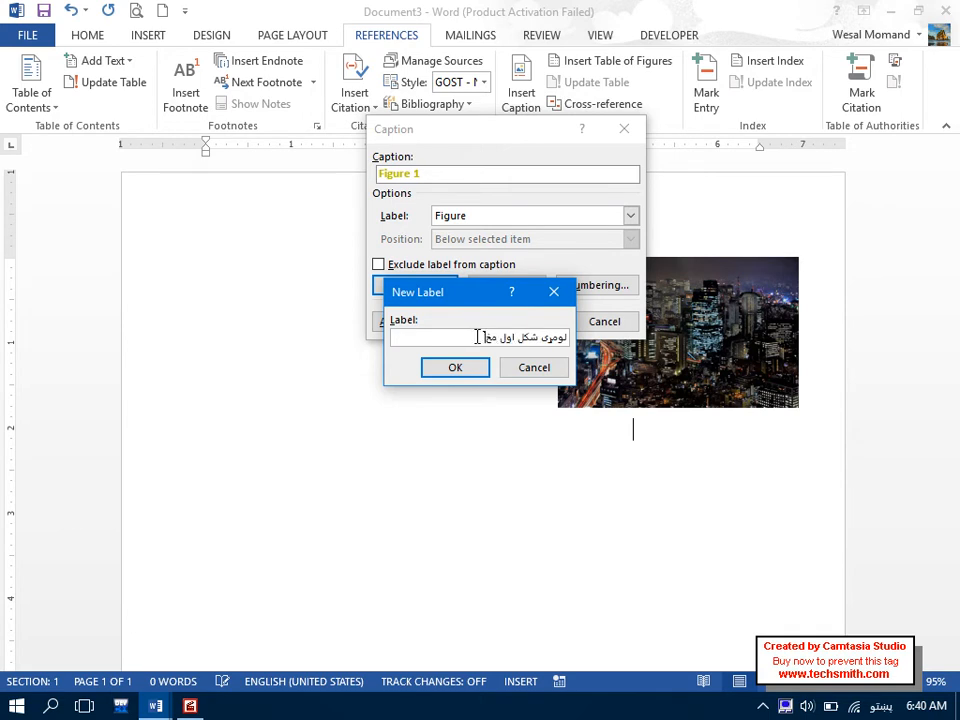
{"action": "left_click", "coordinate": [455, 367]}
{"action": "left_click", "coordinate": [550, 322]}
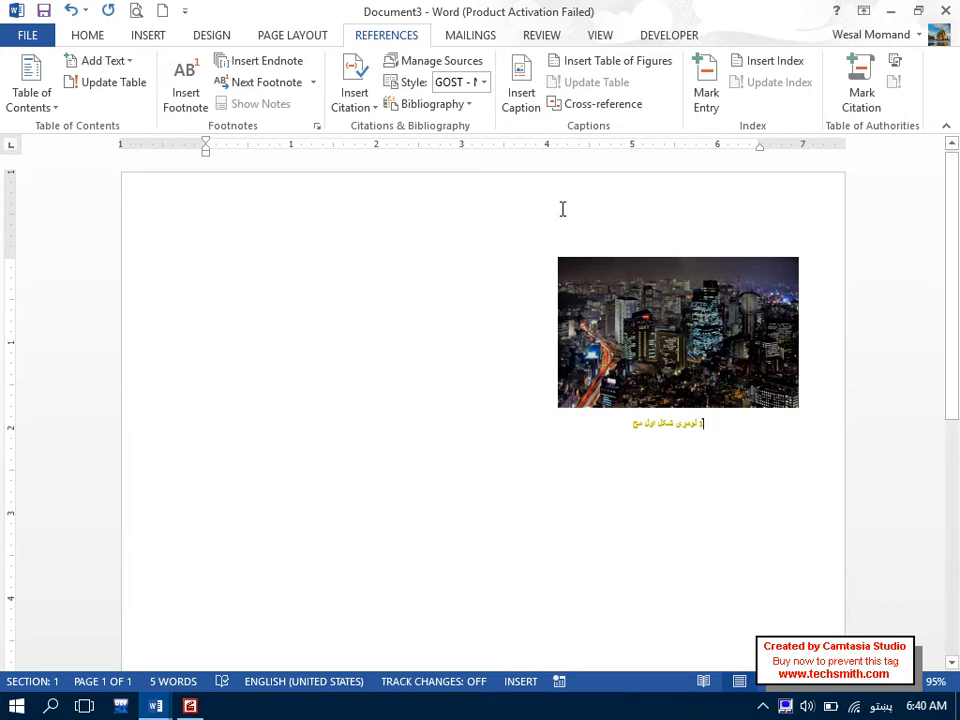
Try adding another caption with the label excluded after the existing one, and undo the caption insertions.
{"action": "left_click", "coordinate": [536, 117]}
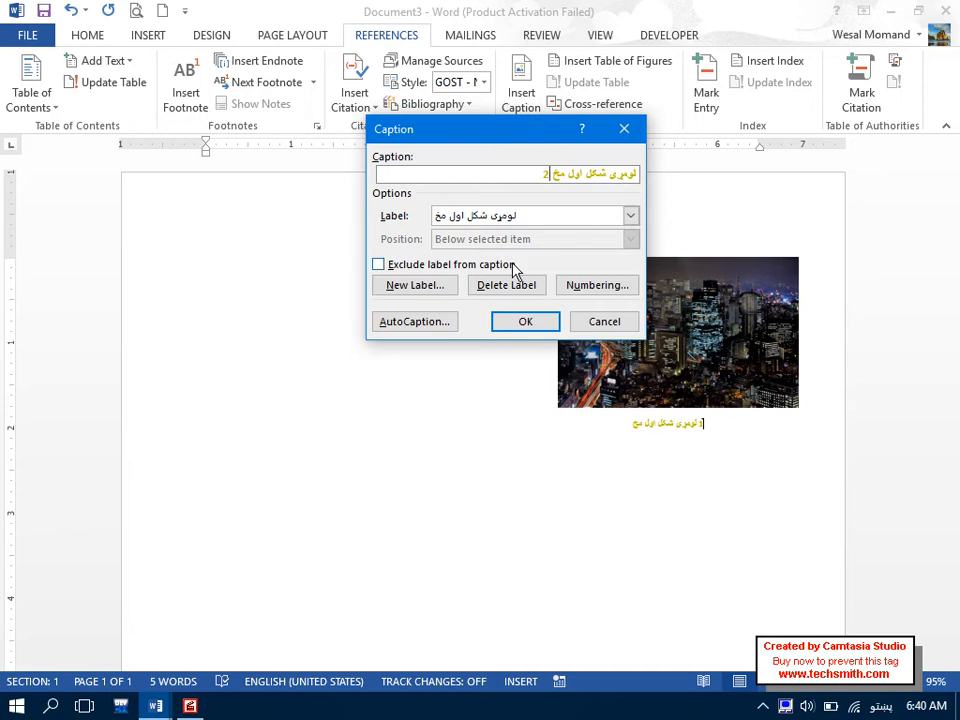
{"action": "left_click", "coordinate": [448, 266]}
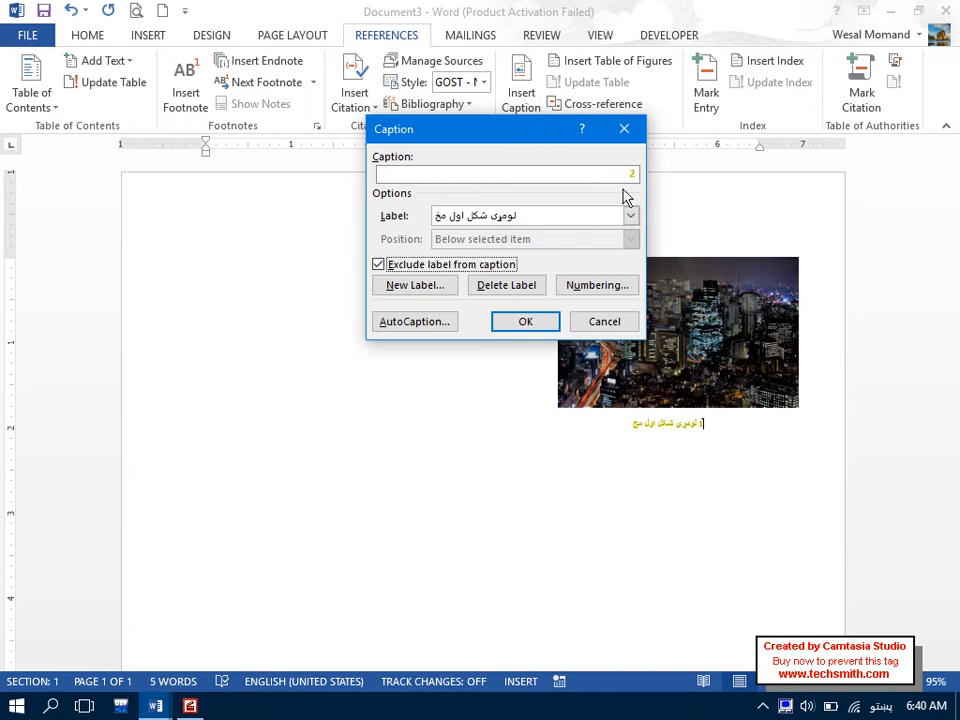
{"action": "left_click", "coordinate": [511, 321]}
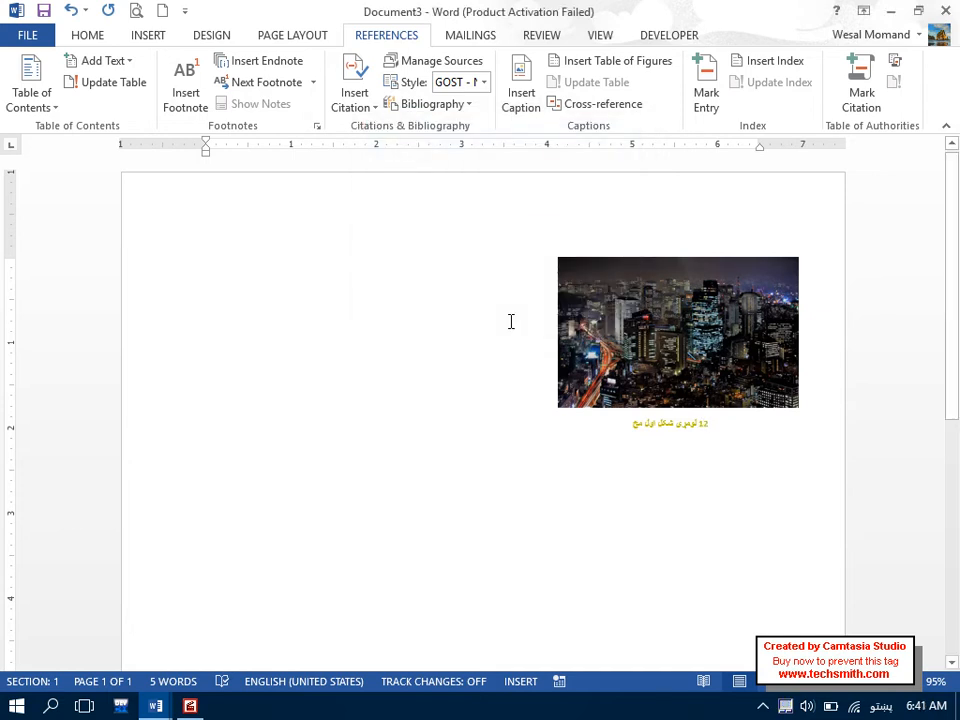
{"action": "key", "text": "ctrl+z"}
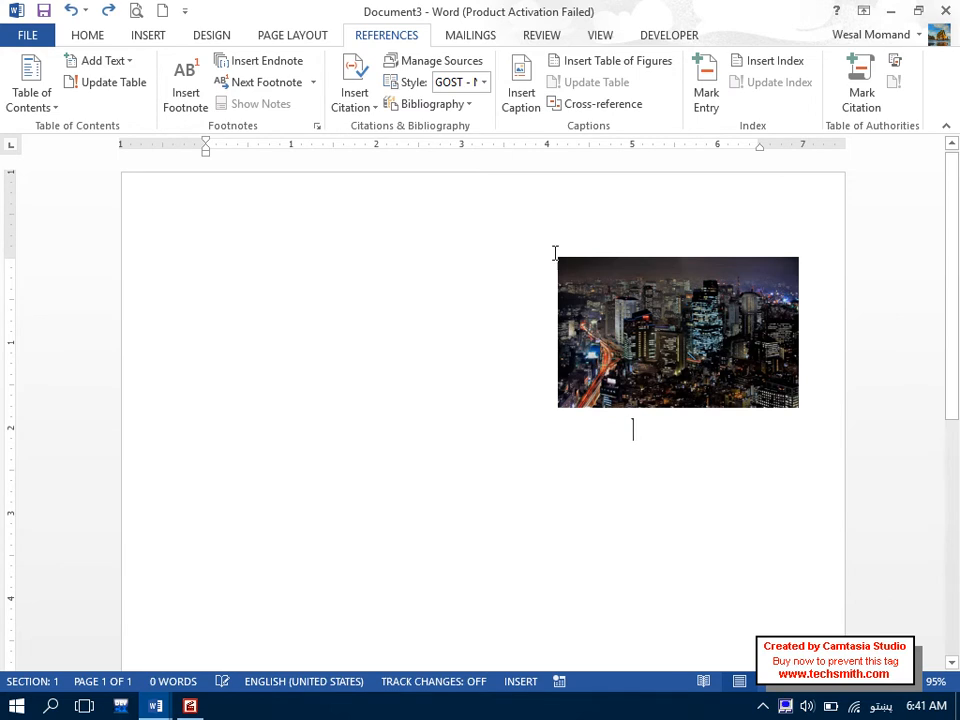
Try captioning the picture with only the number, keeping the label excluded, and undo it.
{"action": "left_click", "coordinate": [522, 100]}
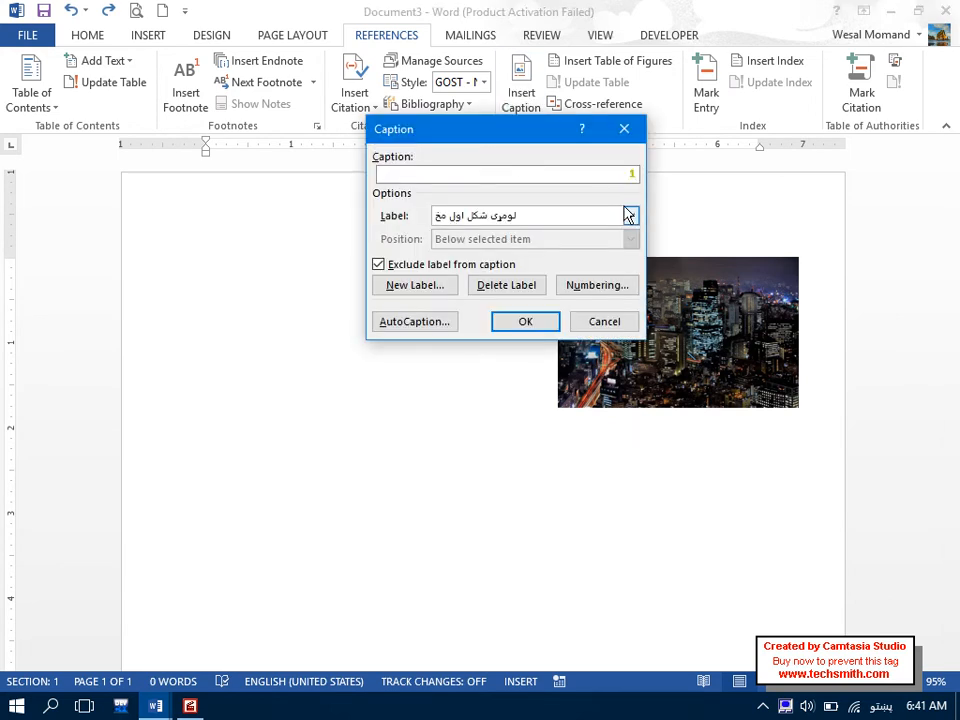
{"action": "left_click", "coordinate": [505, 322]}
{"action": "key", "text": "ctrl+z"}
Insert the "لومړی شکل اول مخ" caption beneath the picture with the label included.
{"action": "left_click", "coordinate": [518, 100]}
{"action": "left_click", "coordinate": [435, 266]}
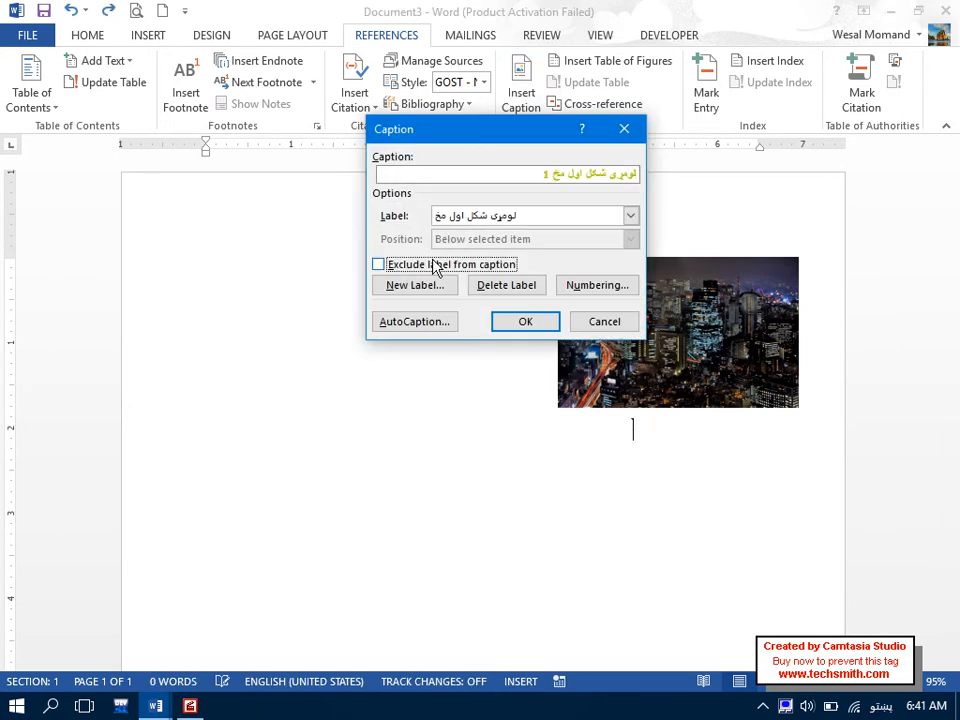
{"action": "left_click", "coordinate": [514, 323]}
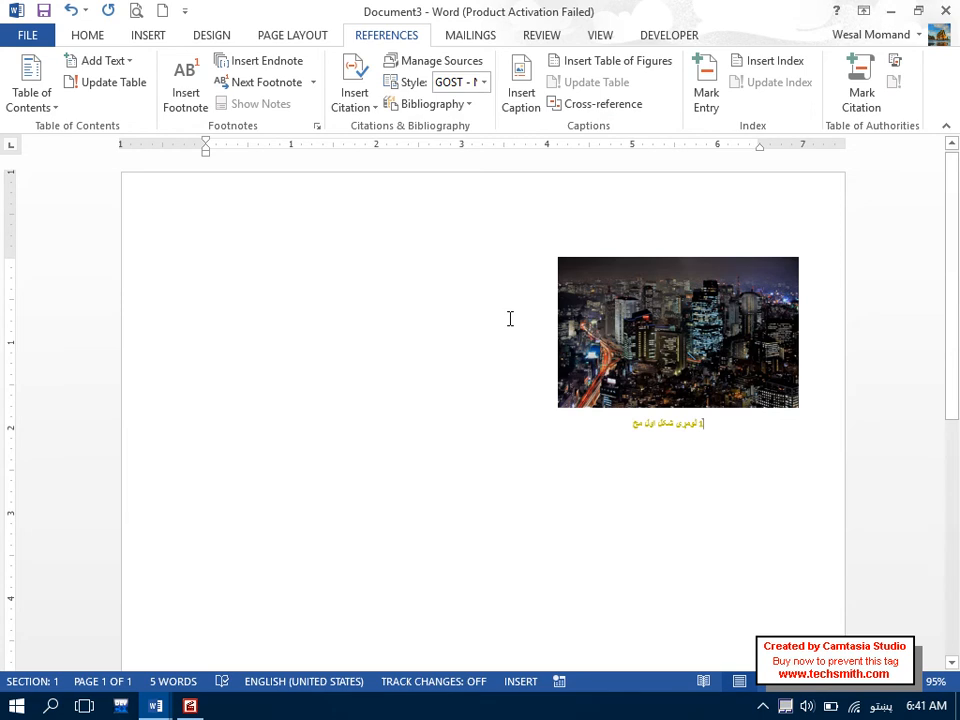
Undo the caption and the picture insertion to get back to an empty page.
{"action": "key", "text": "ctrl+z"}
{"action": "key", "text": "ctrl+z"}
{"action": "key", "text": "ctrl+z"}
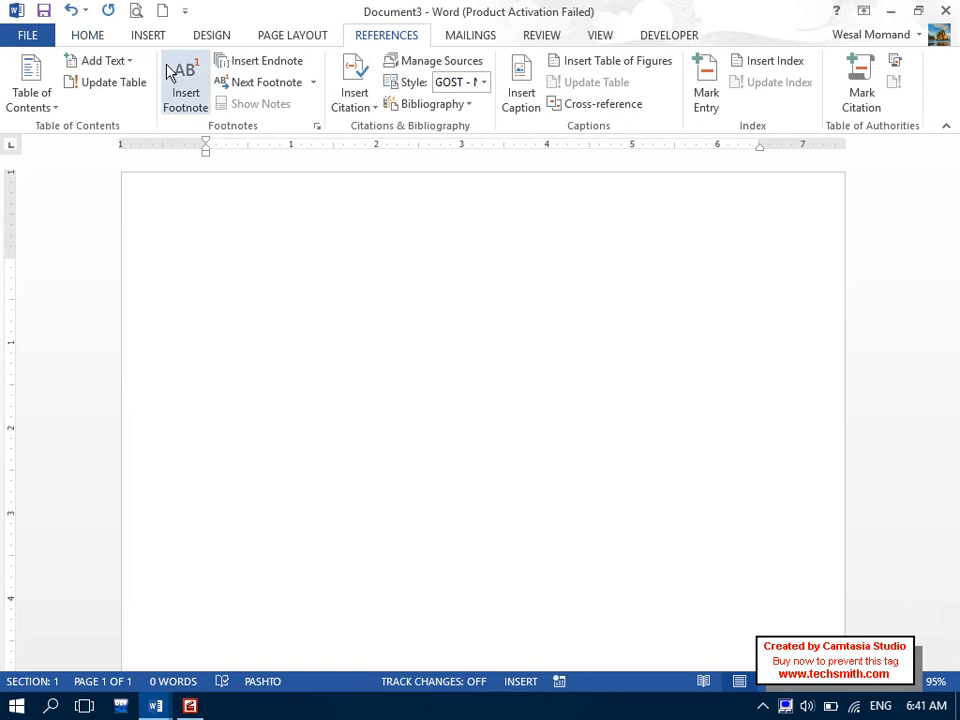
{"action": "left_click", "coordinate": [155, 35]}
{"action": "left_click", "coordinate": [128, 100]}
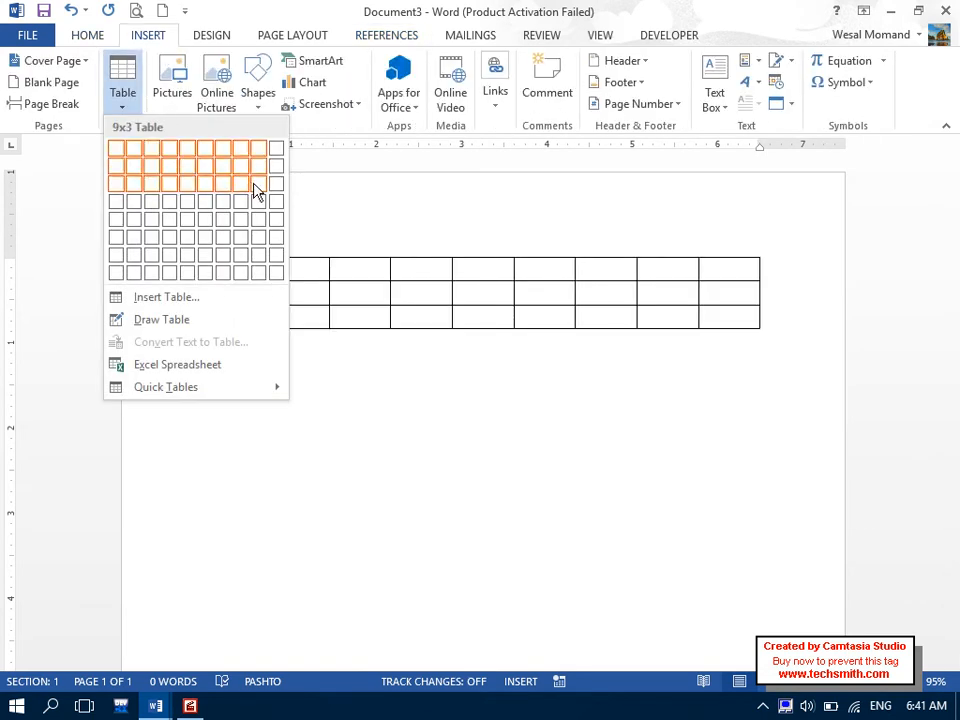
{"action": "left_click", "coordinate": [209, 186]}
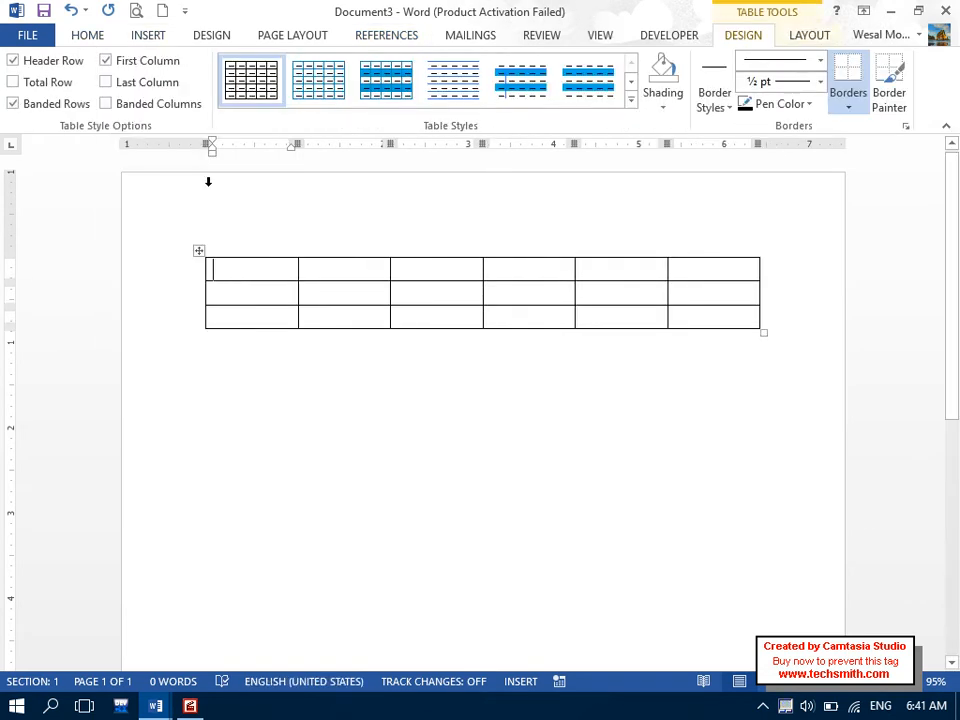
{"action": "key", "text": "ctrl+z"}
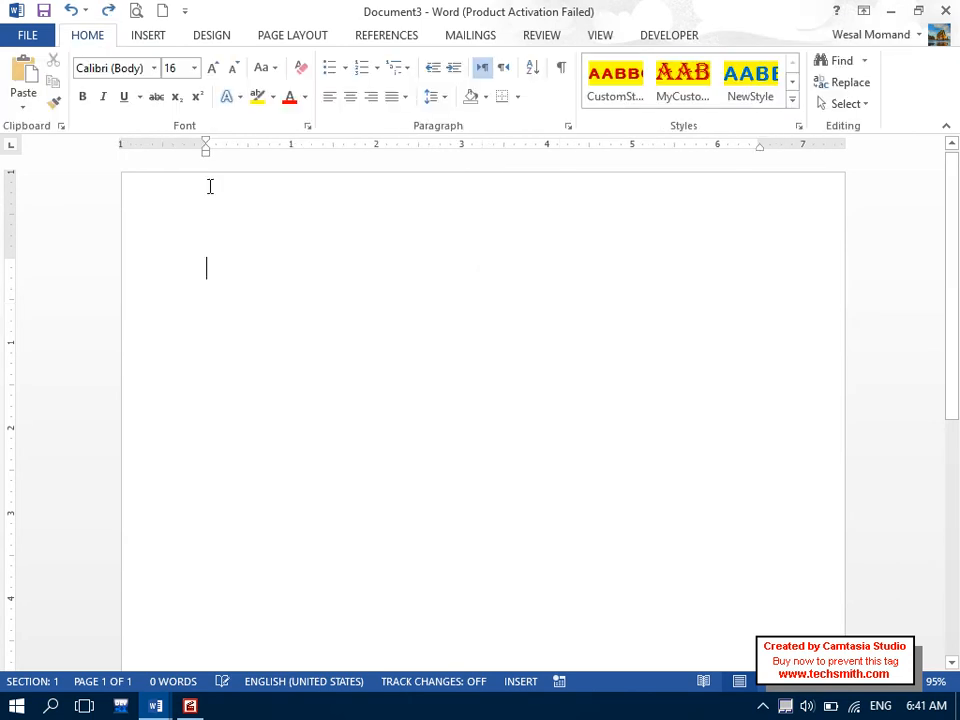
Insert a caption with the label "Table" at the start of the page and begin a new line below it.
{"action": "left_click", "coordinate": [381, 36]}
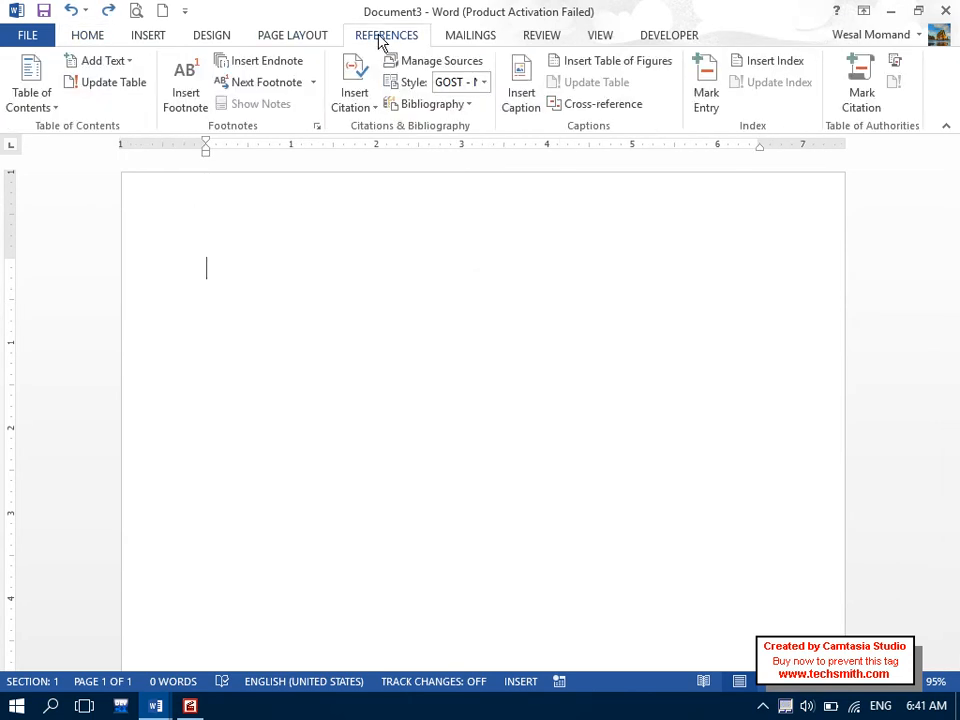
{"action": "left_click", "coordinate": [538, 106]}
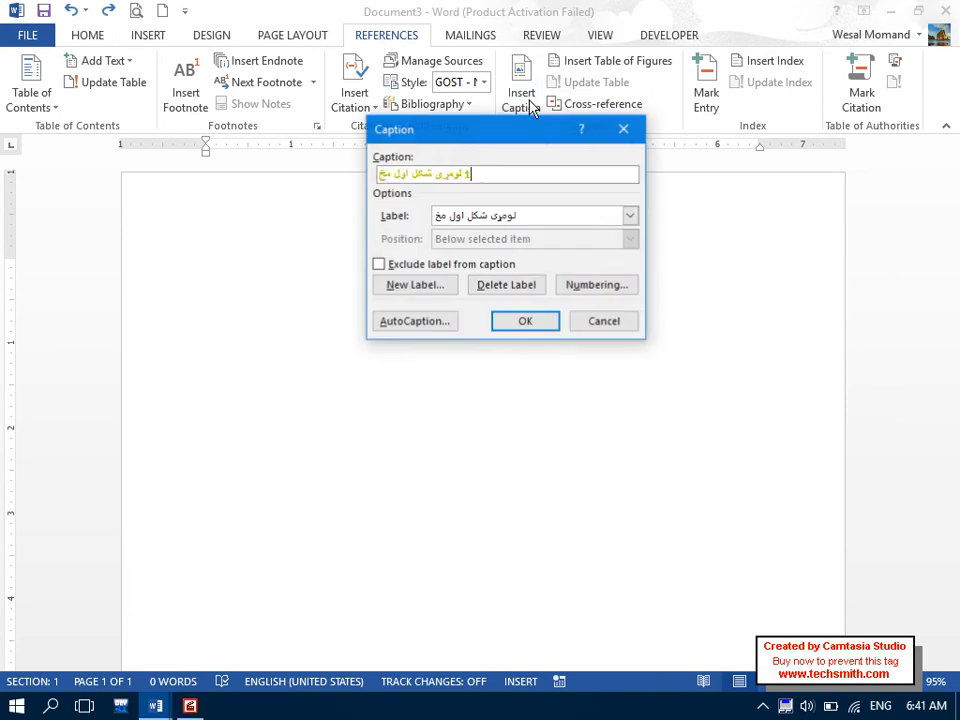
{"action": "left_click", "coordinate": [489, 218]}
{"action": "left_click", "coordinate": [485, 257]}
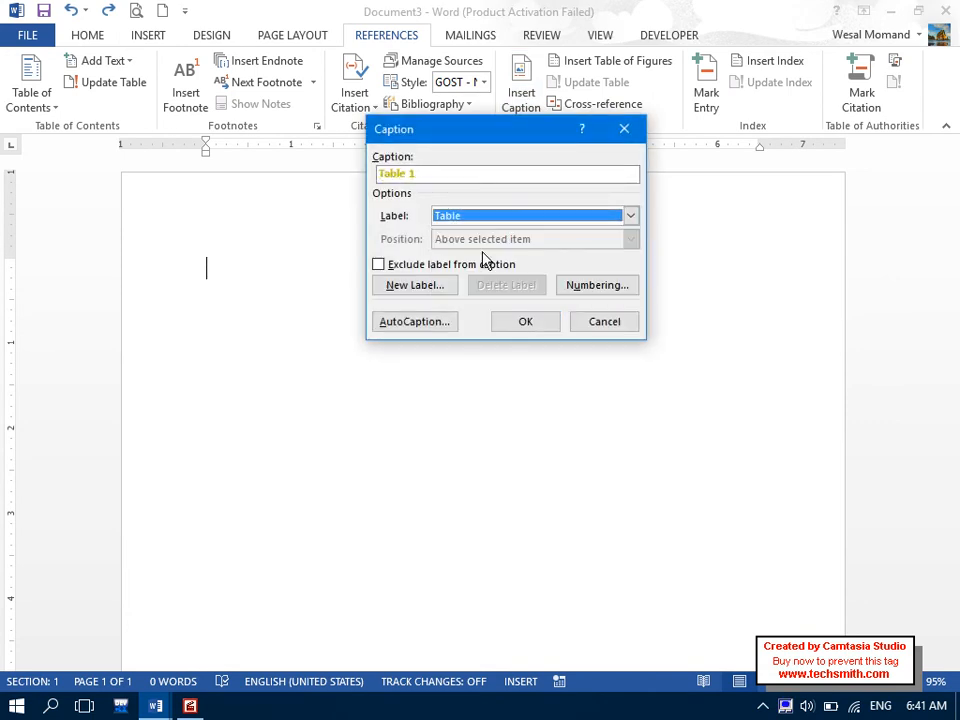
{"action": "left_click", "coordinate": [529, 321]}
{"action": "key", "text": "Return"}
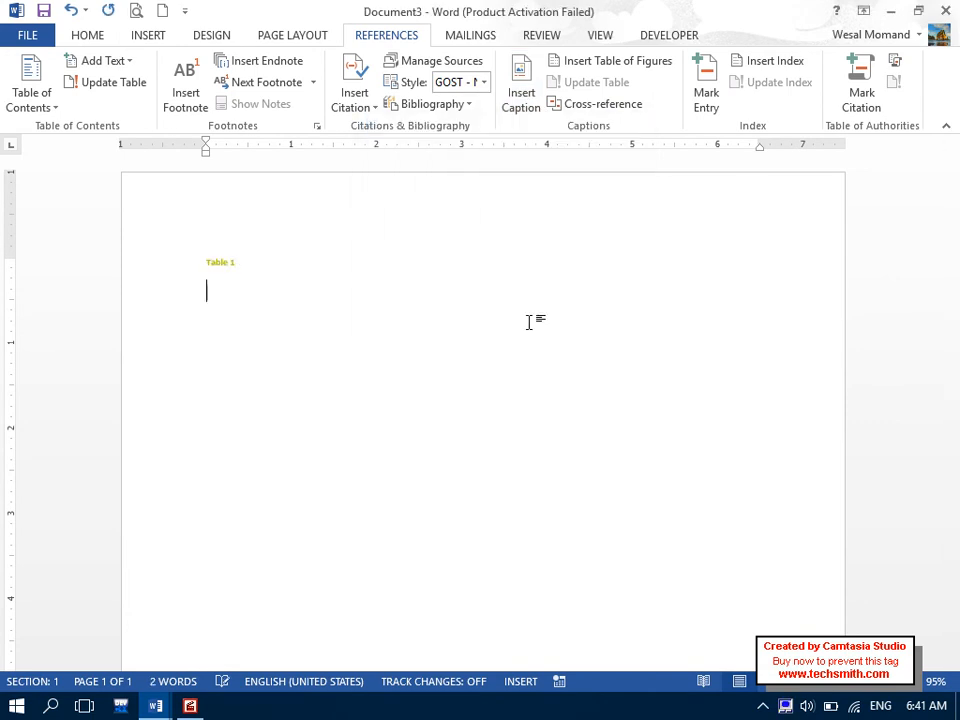
Insert a table with 8 columns and 4 rows under the caption and add an empty line below the table.
{"action": "left_click", "coordinate": [158, 40]}
{"action": "left_click", "coordinate": [134, 92]}
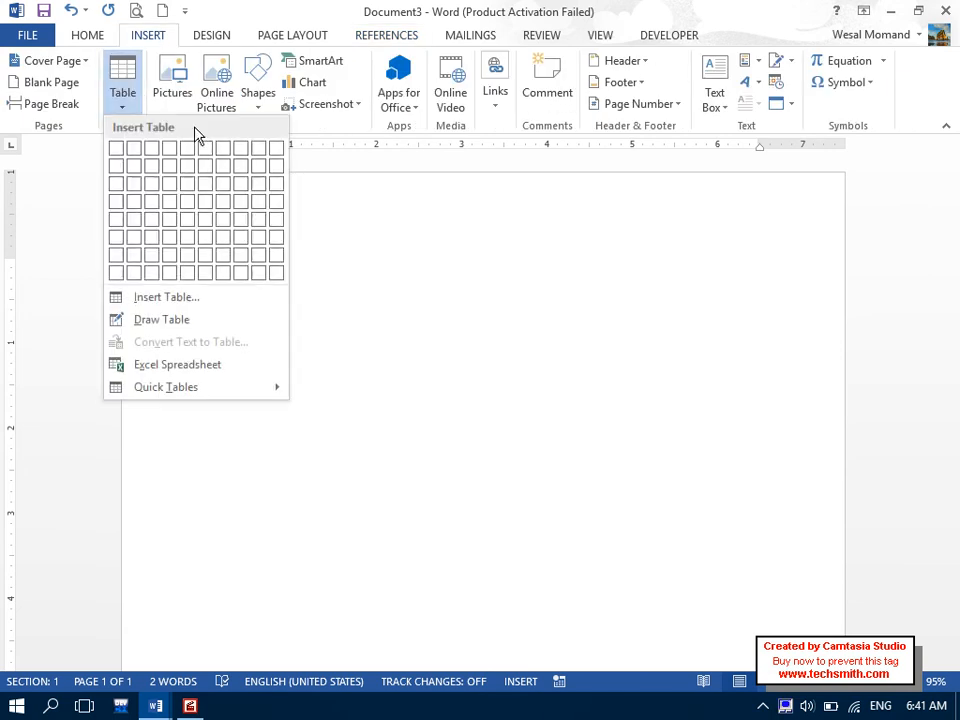
{"action": "left_click", "coordinate": [244, 195]}
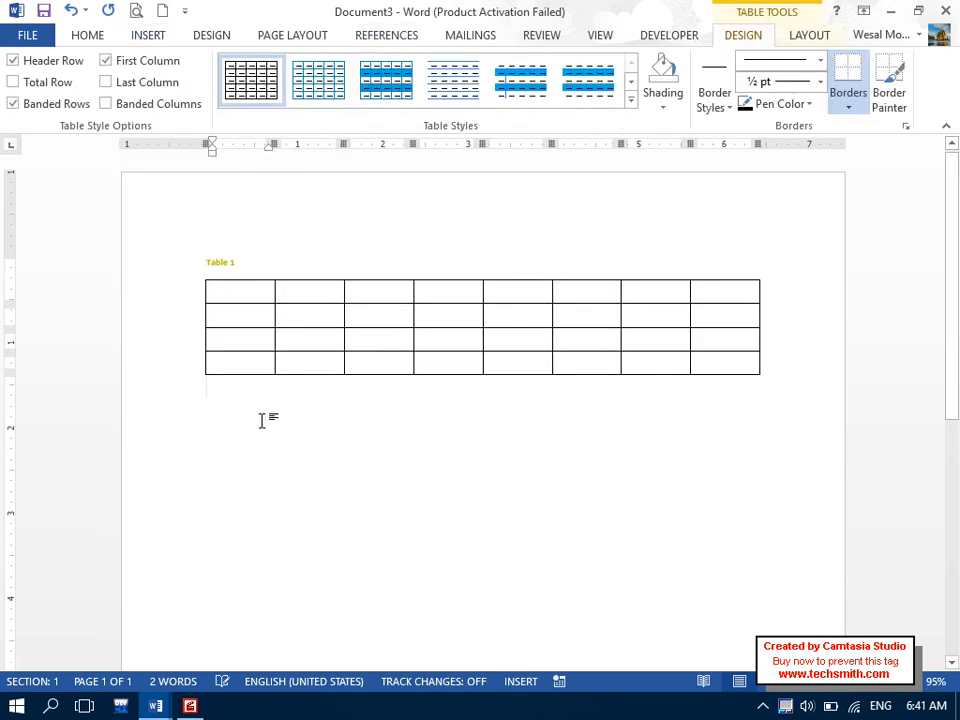
{"action": "left_click", "coordinate": [264, 420]}
{"action": "key", "text": "Return"}
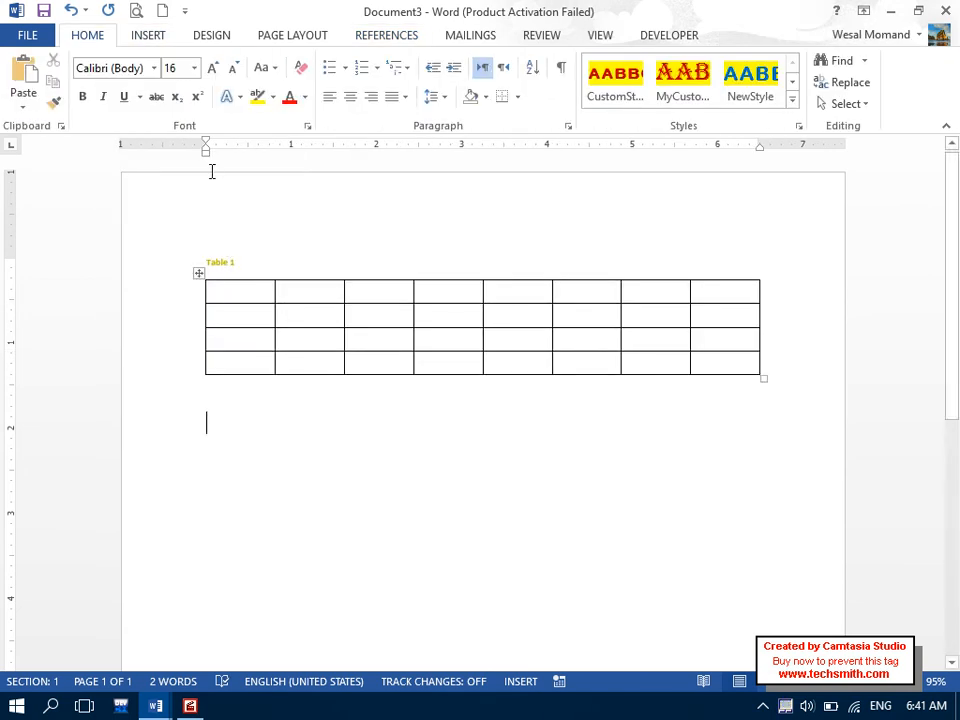
Insert the caption "Table 2" below the first table and start a new line after it.
{"action": "left_click", "coordinate": [400, 40]}
{"action": "left_click", "coordinate": [518, 82]}
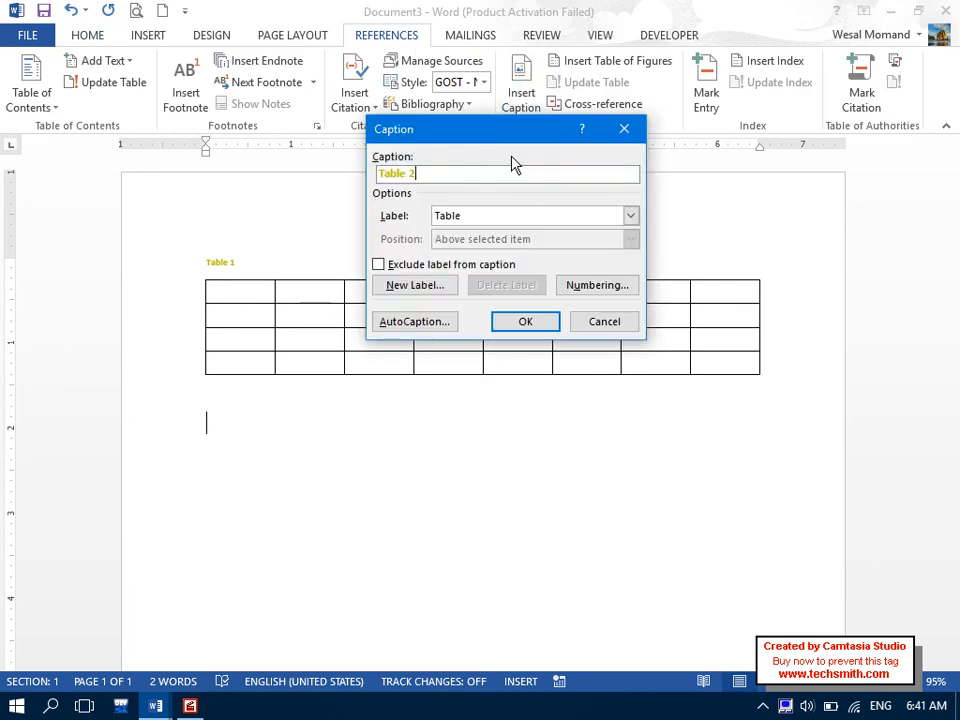
{"action": "left_click", "coordinate": [505, 320]}
{"action": "key", "text": "Return"}
Insert a table with 10 columns and 4 rows under the second caption, and delete the entire document content.
{"action": "left_click", "coordinate": [148, 33]}
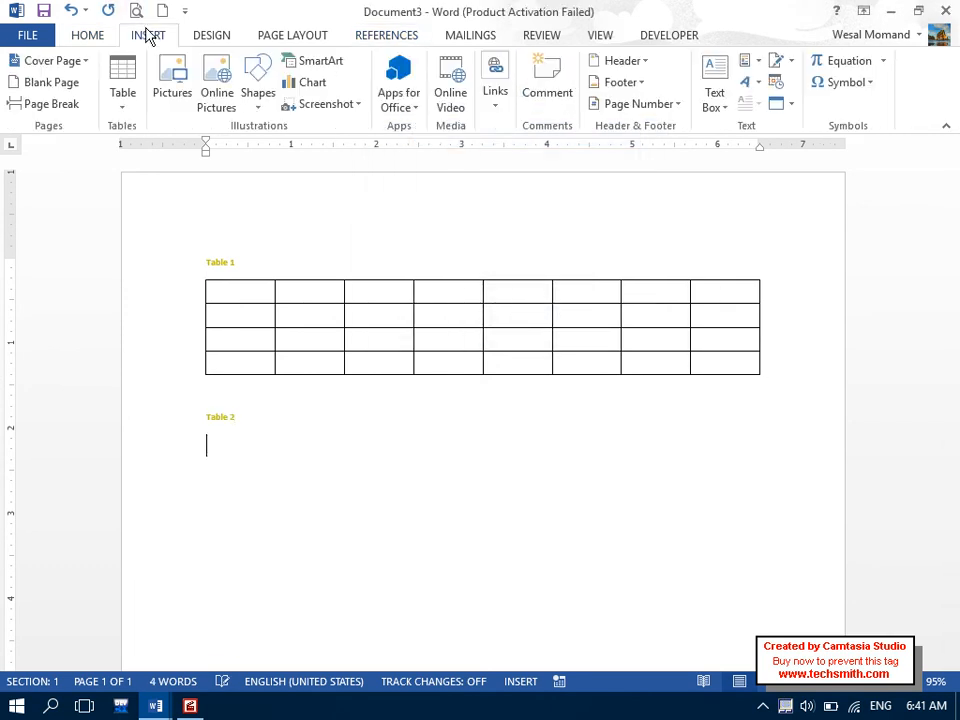
{"action": "left_click", "coordinate": [123, 95]}
{"action": "left_click", "coordinate": [274, 208]}
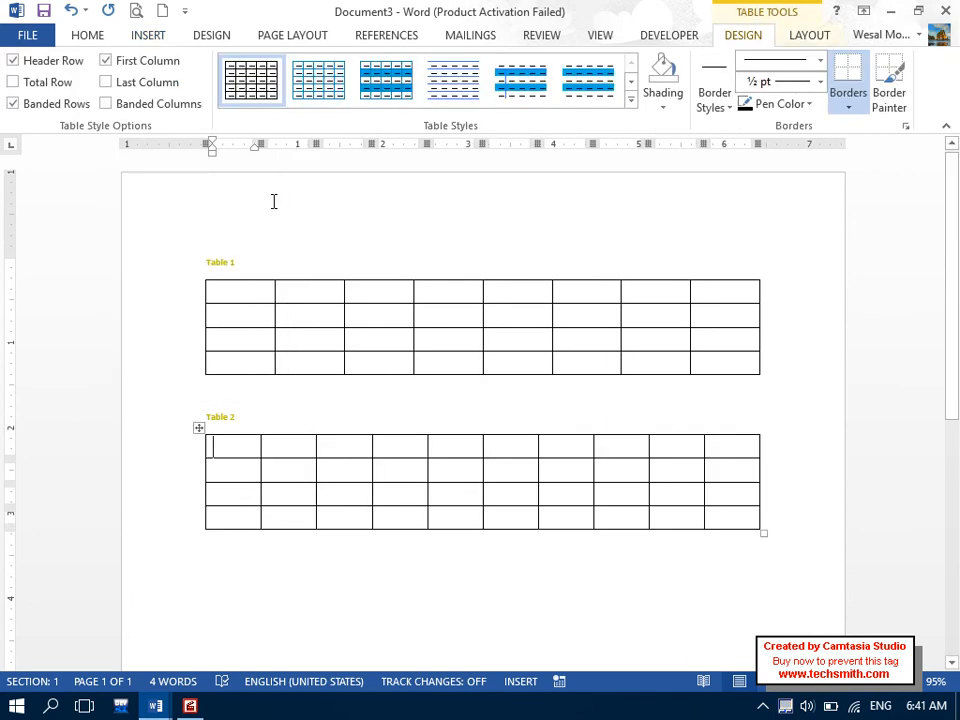
{"action": "key", "text": "ctrl+a"}
{"action": "key", "text": "Delete"}
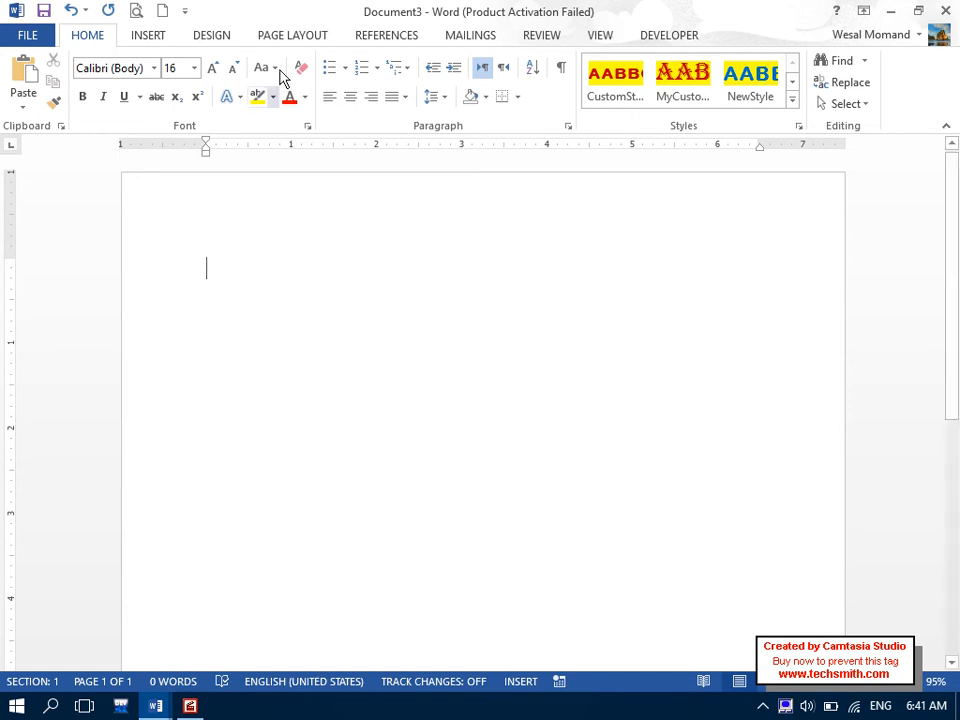
Set up AutoCaption for Microsoft Word Table, using the label "Table" positioned above the item.
{"action": "left_click", "coordinate": [376, 38]}
{"action": "left_click", "coordinate": [516, 108]}
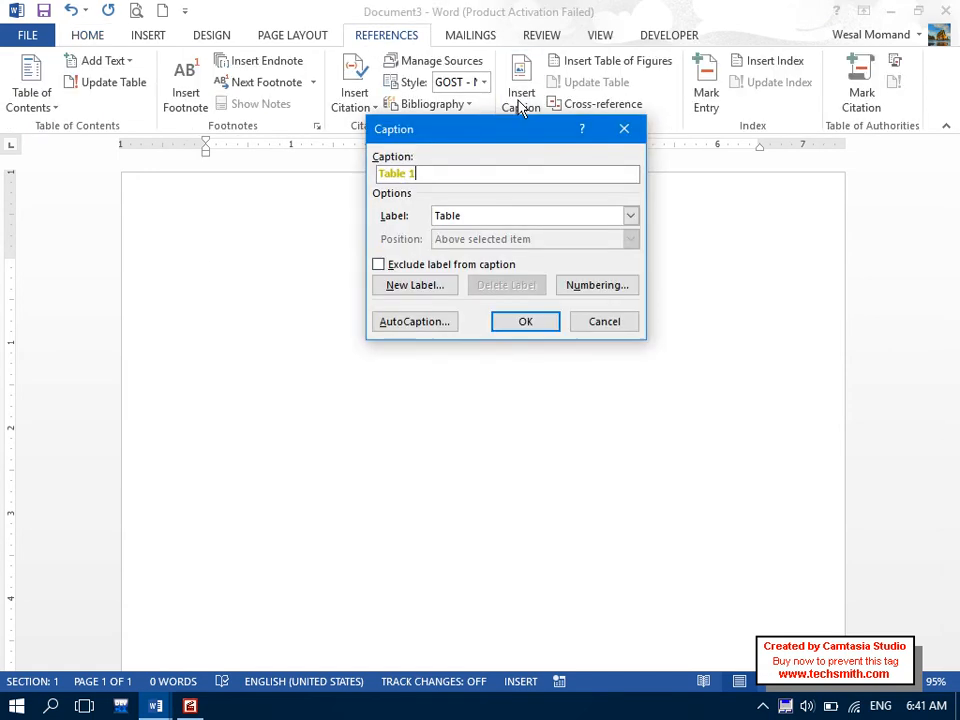
{"action": "left_click", "coordinate": [415, 321]}
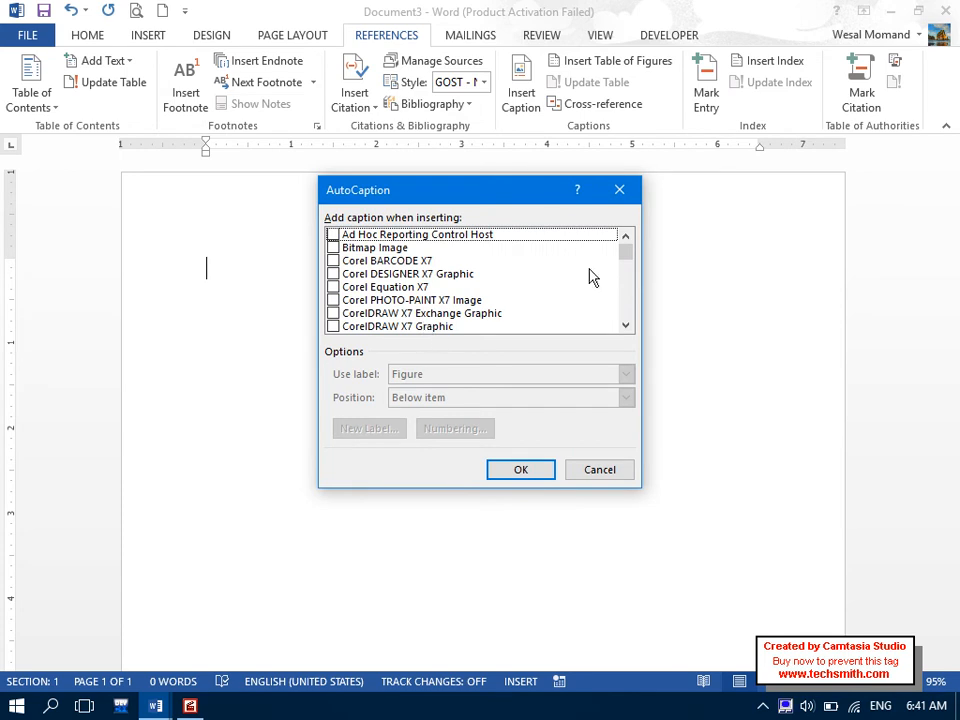
{"action": "left_click", "coordinate": [626, 325]}
{"action": "left_click", "coordinate": [626, 325]}
{"action": "left_click", "coordinate": [626, 325]}
{"action": "left_click", "coordinate": [626, 325]}
{"action": "left_click", "coordinate": [626, 325]}
{"action": "left_click", "coordinate": [626, 325]}
{"action": "left_click", "coordinate": [626, 325]}
{"action": "left_click", "coordinate": [626, 325]}
{"action": "left_click", "coordinate": [626, 325]}
{"action": "left_click", "coordinate": [626, 325]}
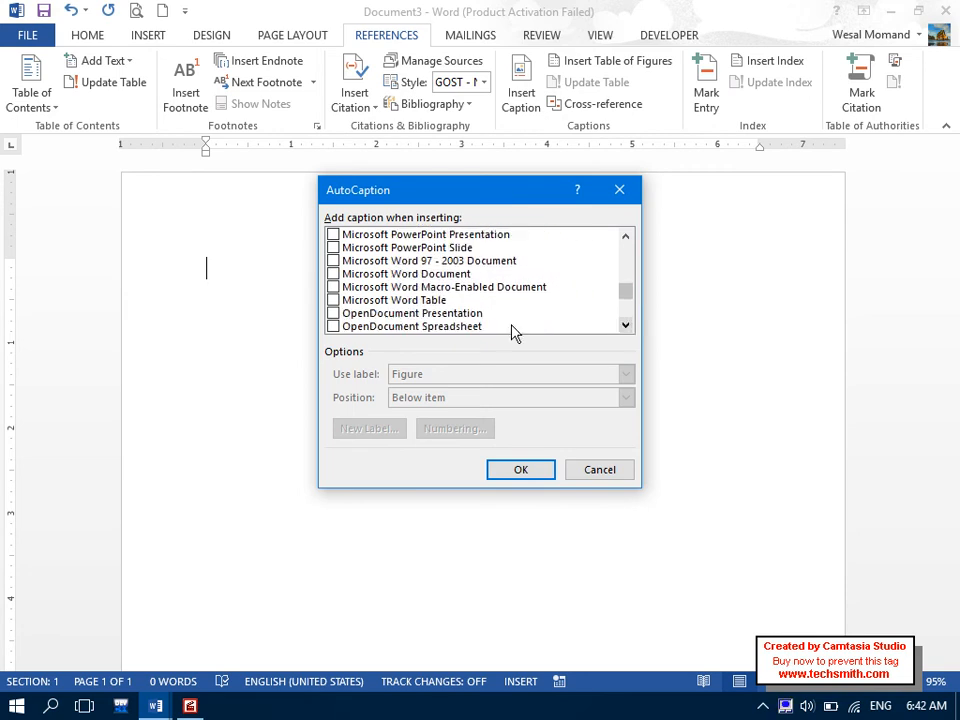
{"action": "left_click", "coordinate": [333, 300]}
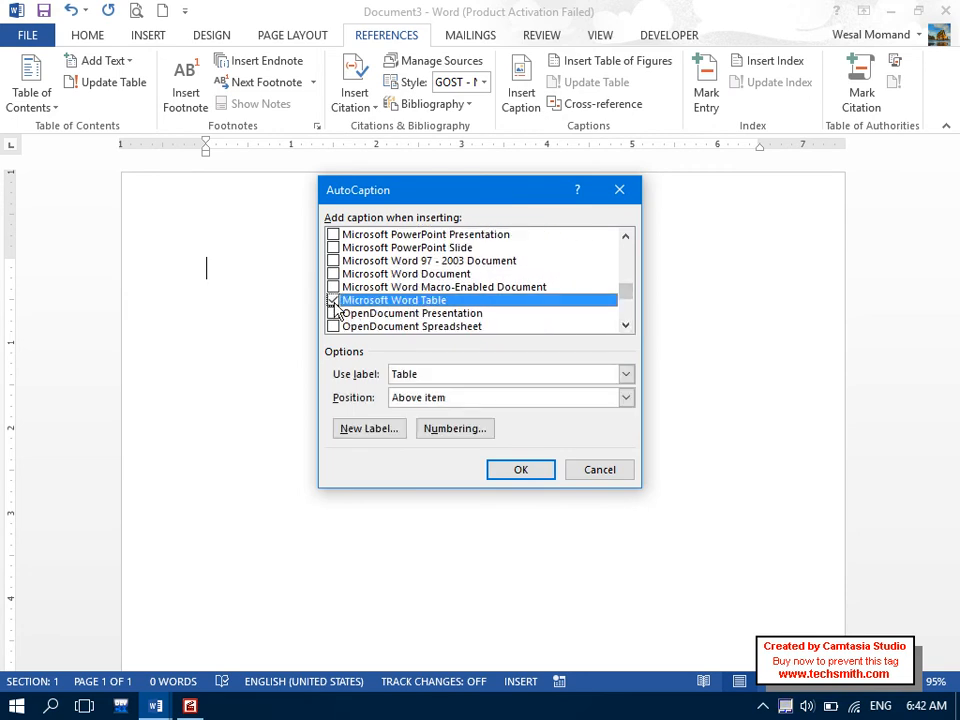
{"action": "left_click", "coordinate": [517, 466]}
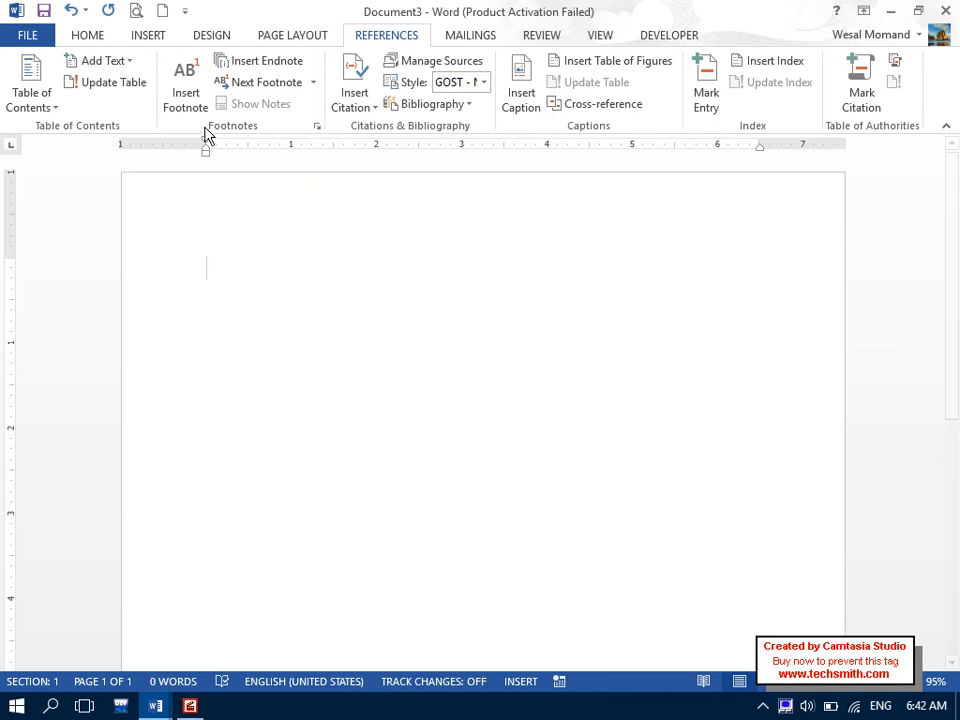
Insert a table with 6 columns and 3 rows, and place the cursor on a line below it.
{"action": "left_click", "coordinate": [148, 36]}
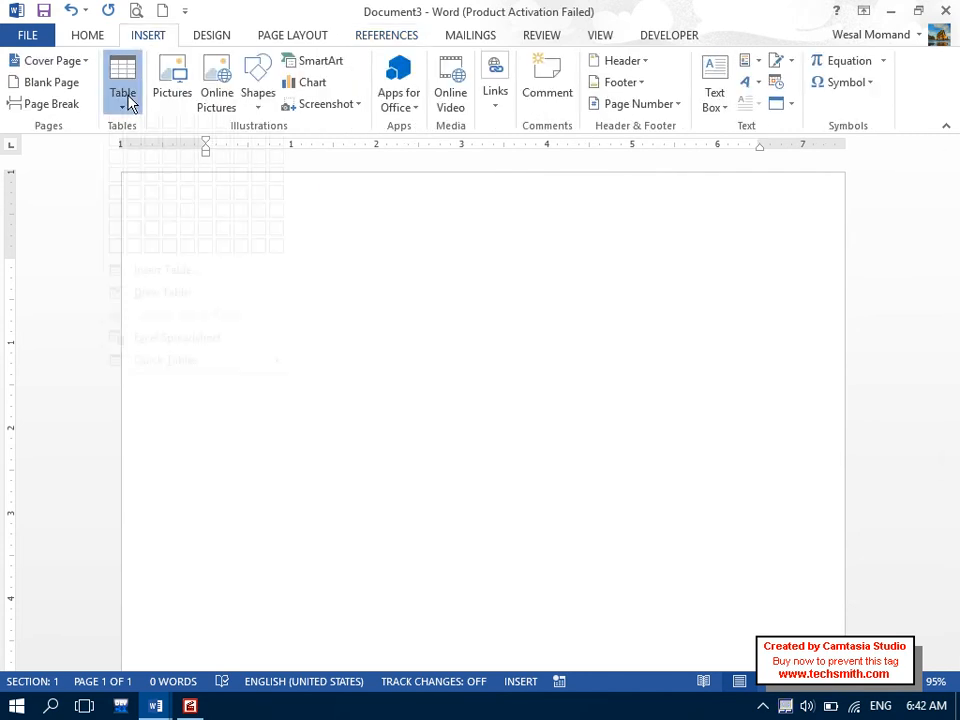
{"action": "left_click", "coordinate": [124, 100]}
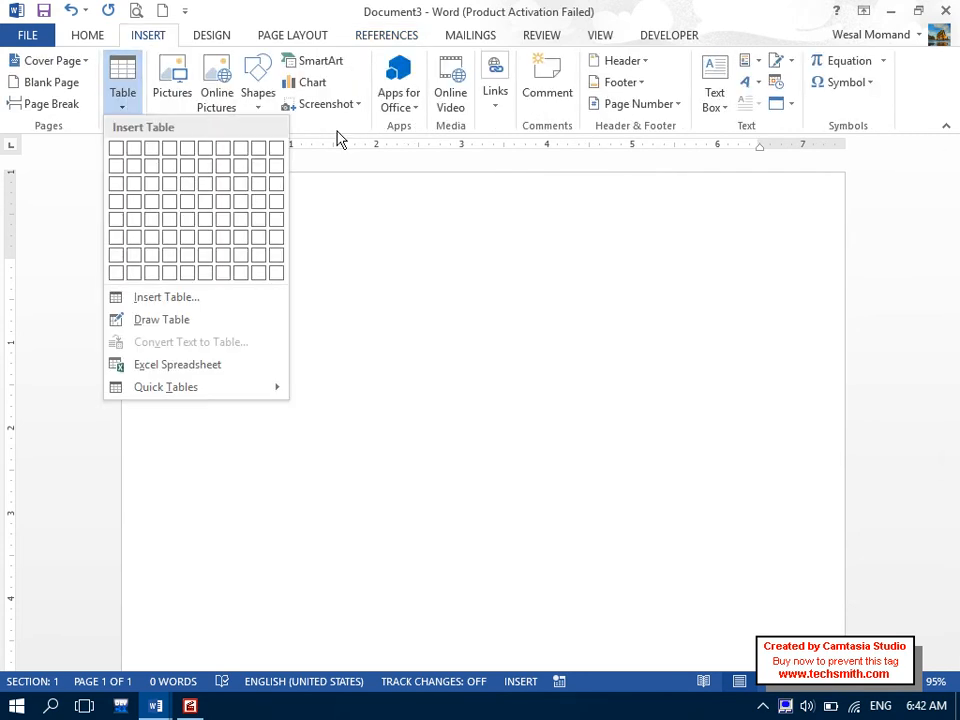
{"action": "left_click", "coordinate": [205, 186]}
{"action": "left_click", "coordinate": [237, 385]}
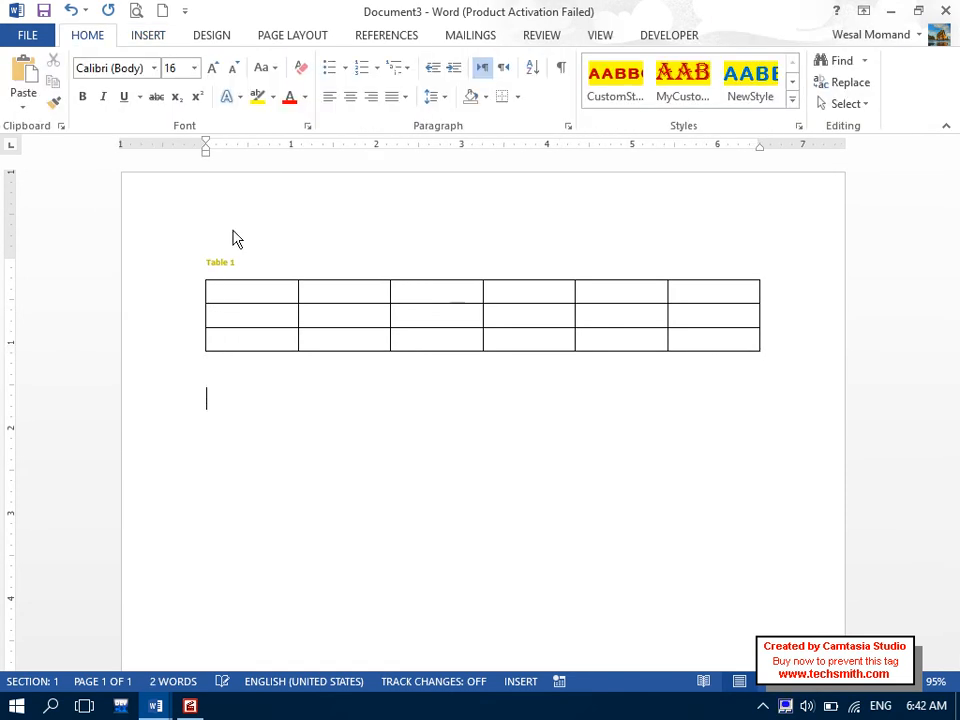
Insert a second table with 6 columns and 8 rows, and start a new line below it.
{"action": "left_click", "coordinate": [147, 37]}
{"action": "left_click", "coordinate": [122, 93]}
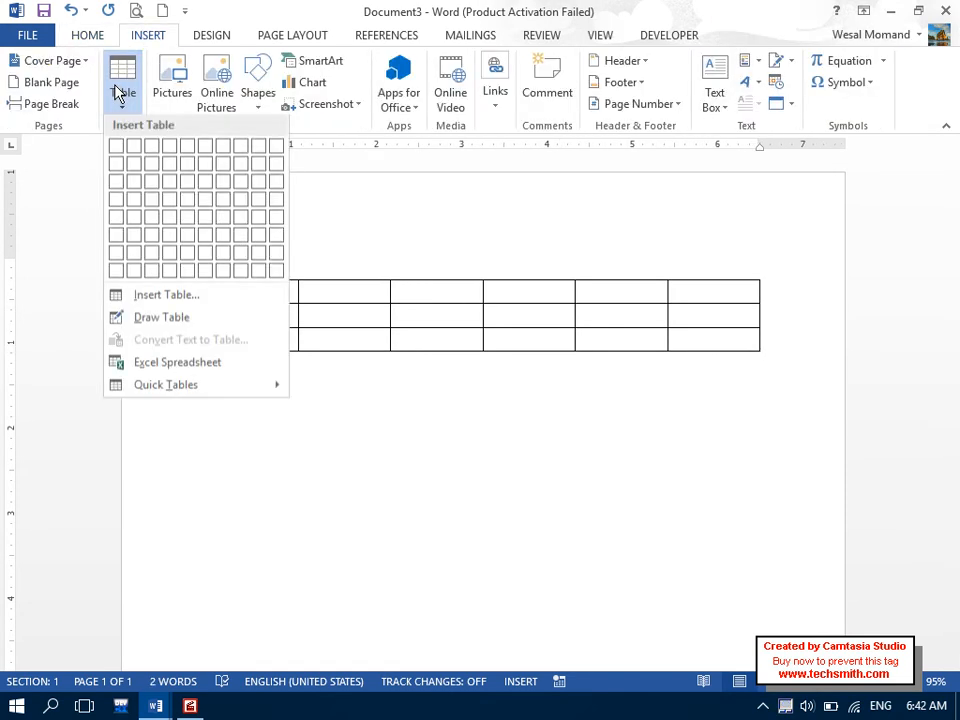
{"action": "left_click", "coordinate": [206, 281]}
{"action": "left_click", "coordinate": [263, 633]}
{"action": "key", "text": "Return"}
Insert a third table with 8 columns and 8 rows, and place the cursor below it.
{"action": "left_click", "coordinate": [140, 38]}
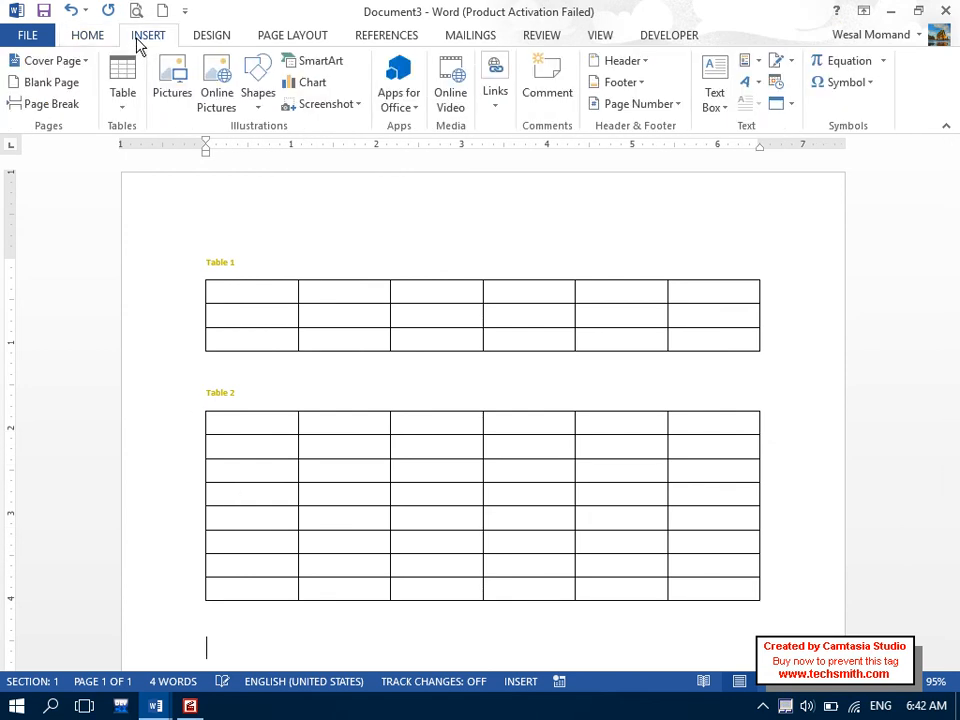
{"action": "left_click", "coordinate": [125, 100]}
{"action": "left_click", "coordinate": [247, 272]}
{"action": "scroll", "coordinate": [957, 480], "scroll_direction": "down", "scroll_amount": 5}
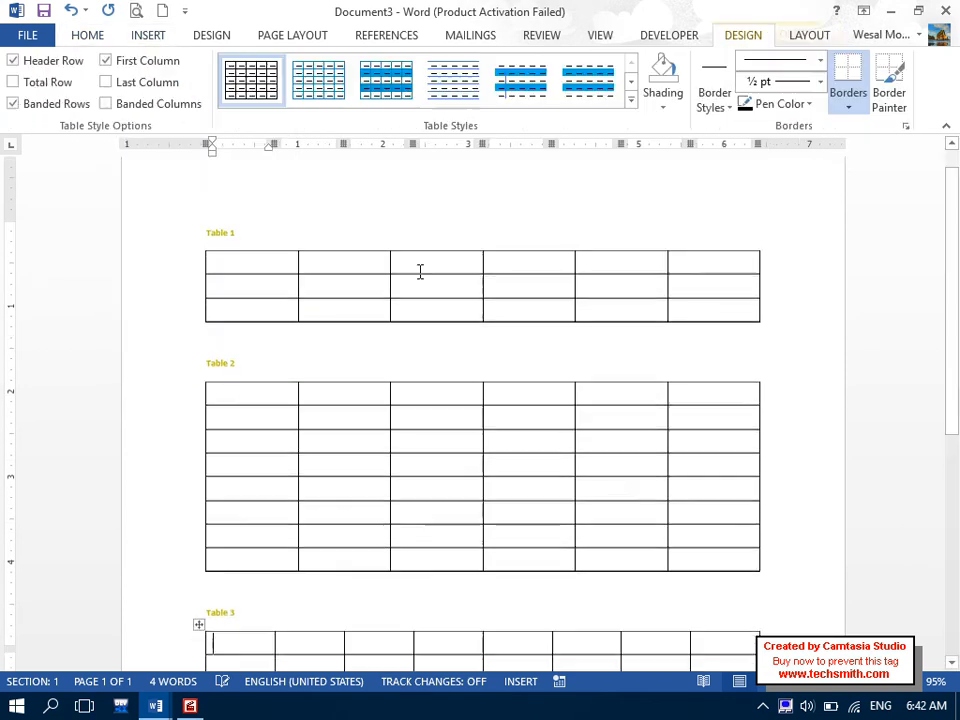
{"action": "scroll", "coordinate": [351, 480], "scroll_direction": "down", "scroll_amount": 3}
{"action": "left_click", "coordinate": [351, 480]}
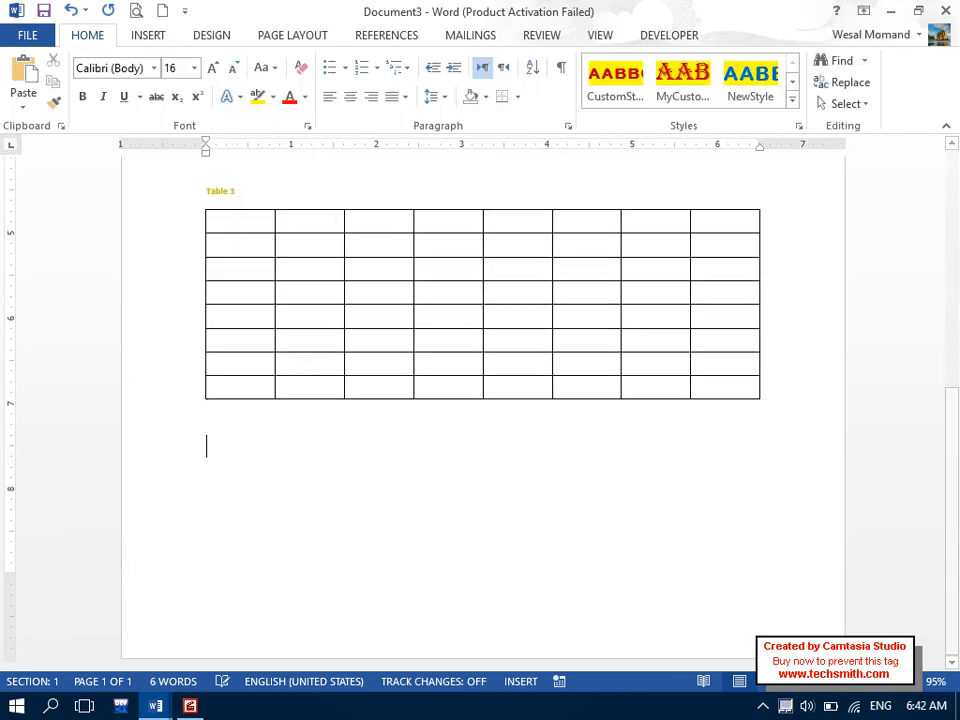
Insert a fourth table with 7 columns, and place the cursor below its end on the second page.
{"action": "left_click", "coordinate": [148, 35]}
{"action": "left_click", "coordinate": [120, 95]}
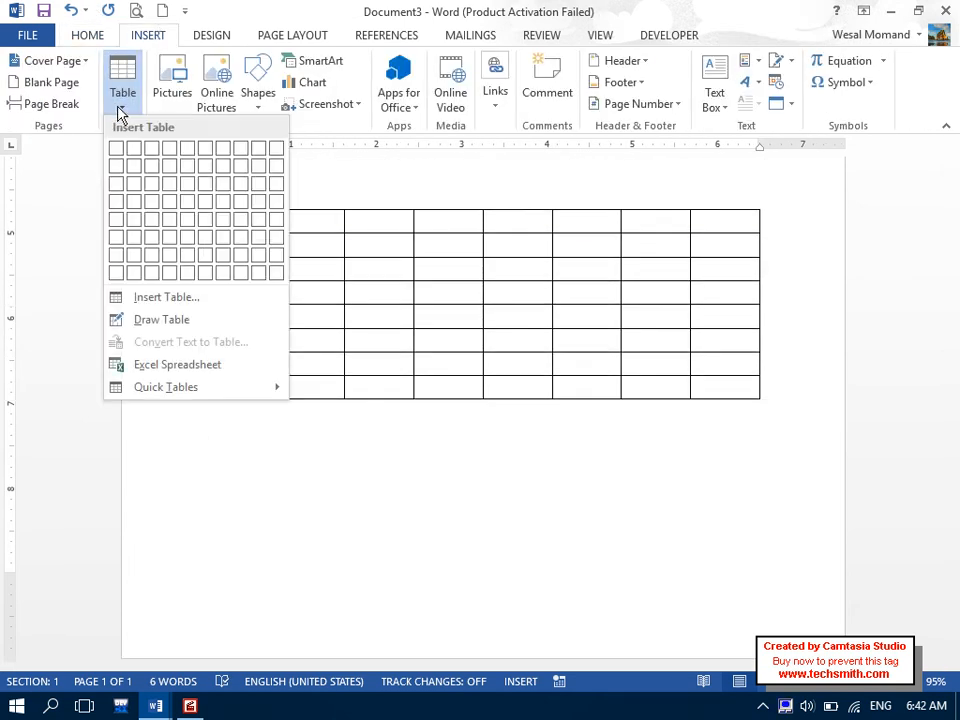
{"action": "left_click", "coordinate": [229, 276]}
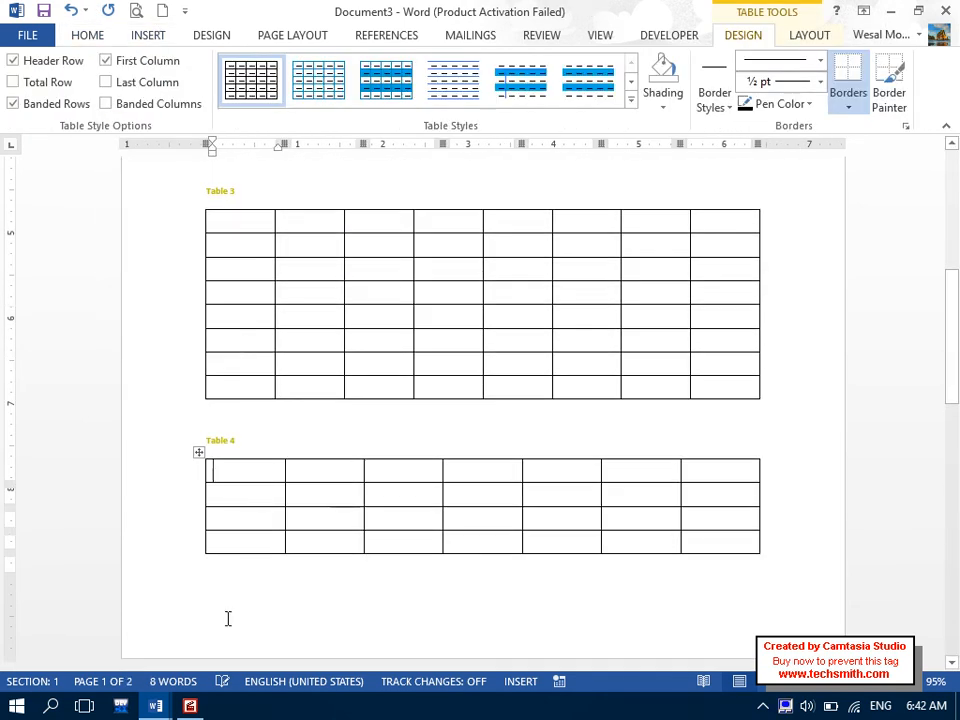
{"action": "key", "text": "Down"}
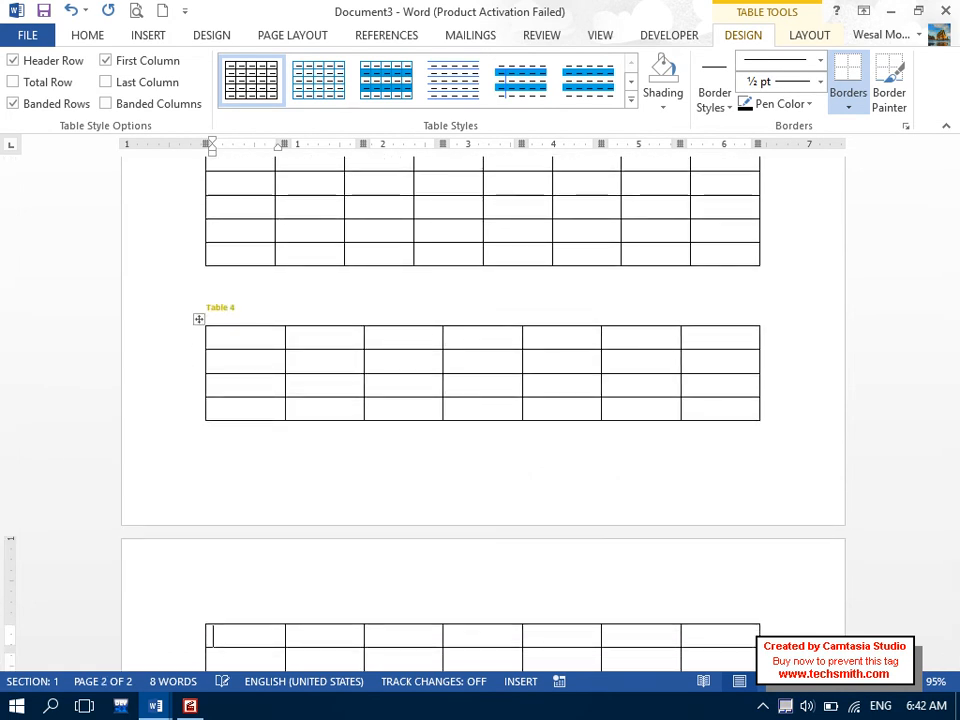
{"action": "left_click_drag", "start_coordinate": [958, 362], "coordinate": [958, 441]}
{"action": "left_click", "coordinate": [381, 546]}
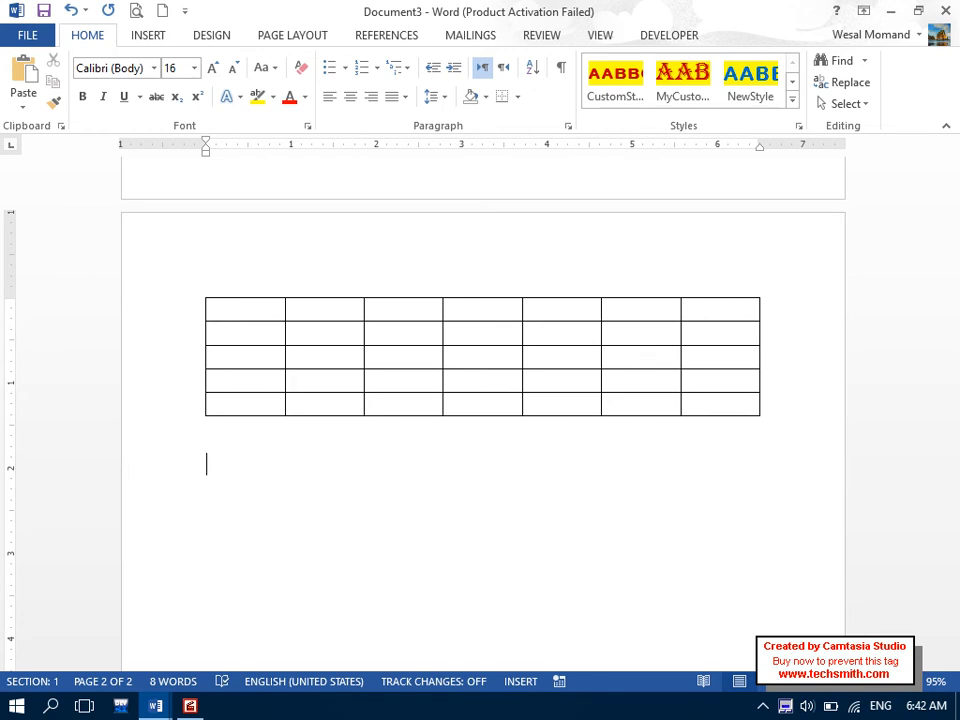
Insert a table of figures for the "Table" caption label below the last table, and follow its Table 2 entry.
{"action": "left_click", "coordinate": [380, 35]}
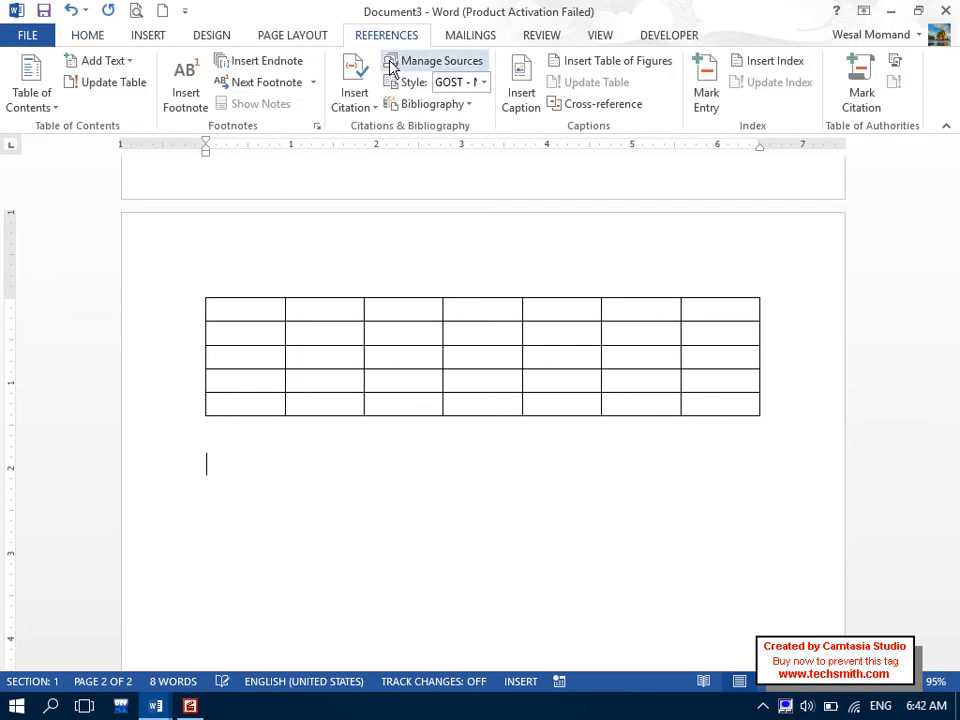
{"action": "left_click", "coordinate": [617, 63]}
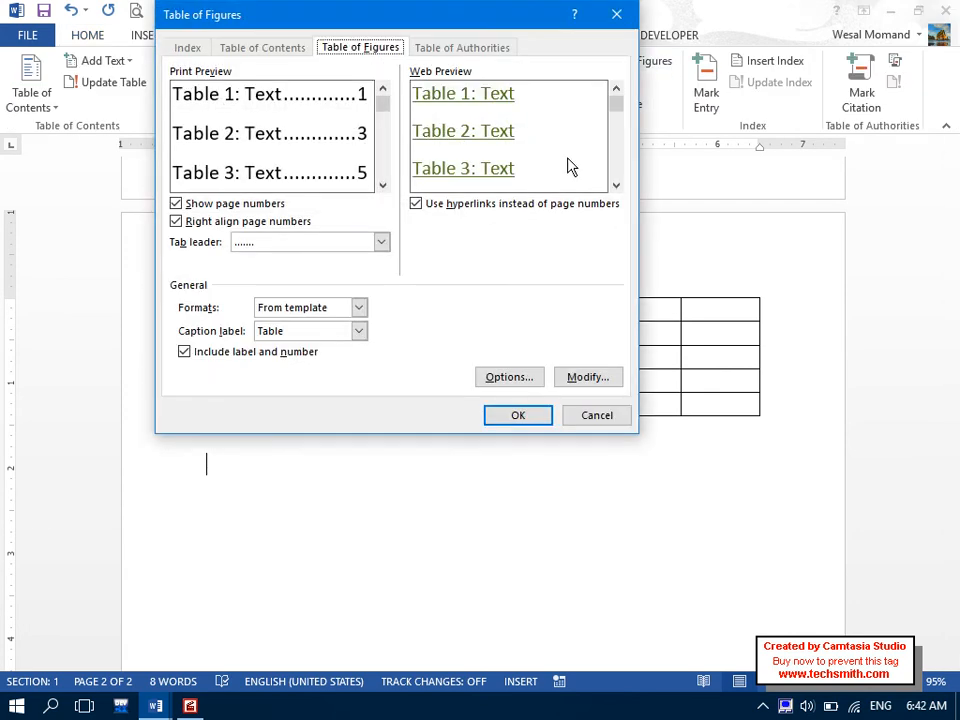
{"action": "left_click", "coordinate": [531, 422]}
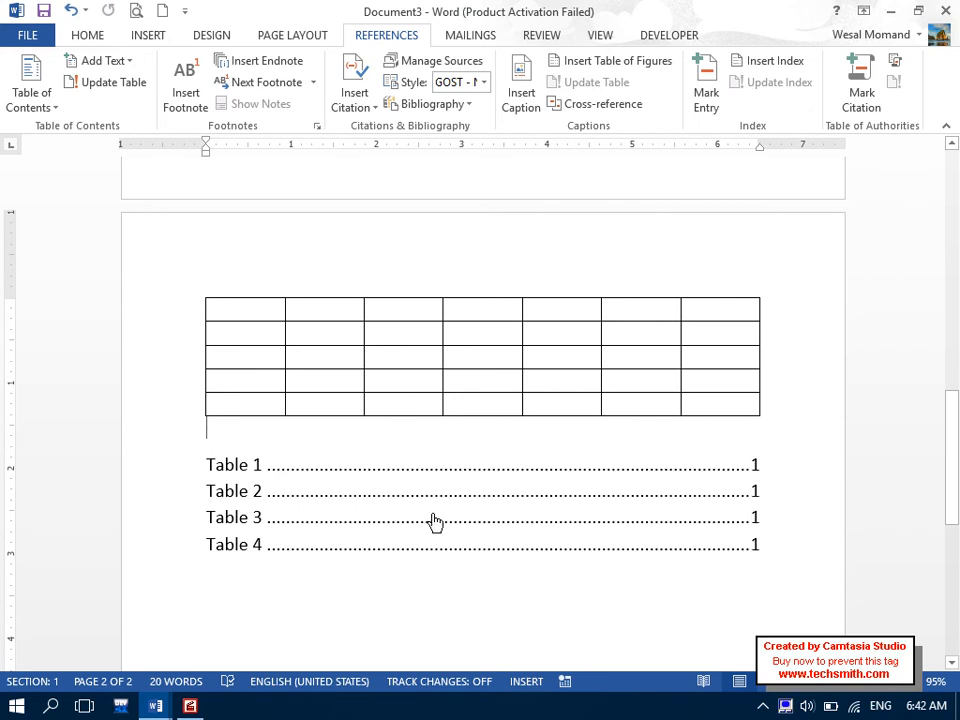
{"action": "left_click", "coordinate": [406, 493]}
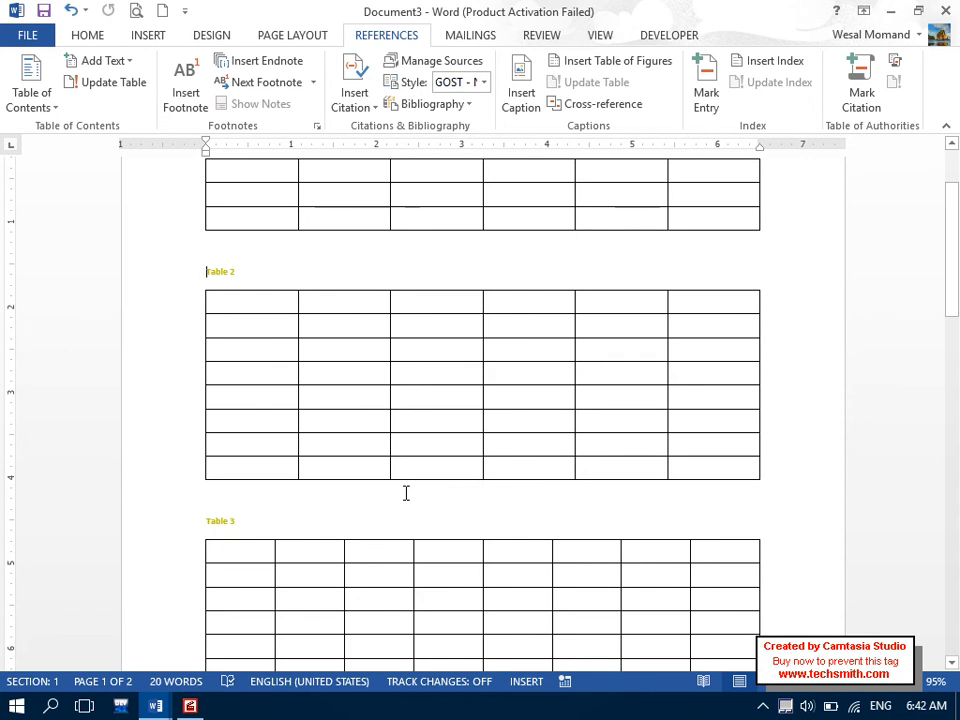
Insert a fifth table with 6 columns and 8 rows on a new line above the table of figures.
{"action": "left_click_drag", "start_coordinate": [957, 371], "coordinate": [954, 476]}
{"action": "left_click", "coordinate": [780, 371]}
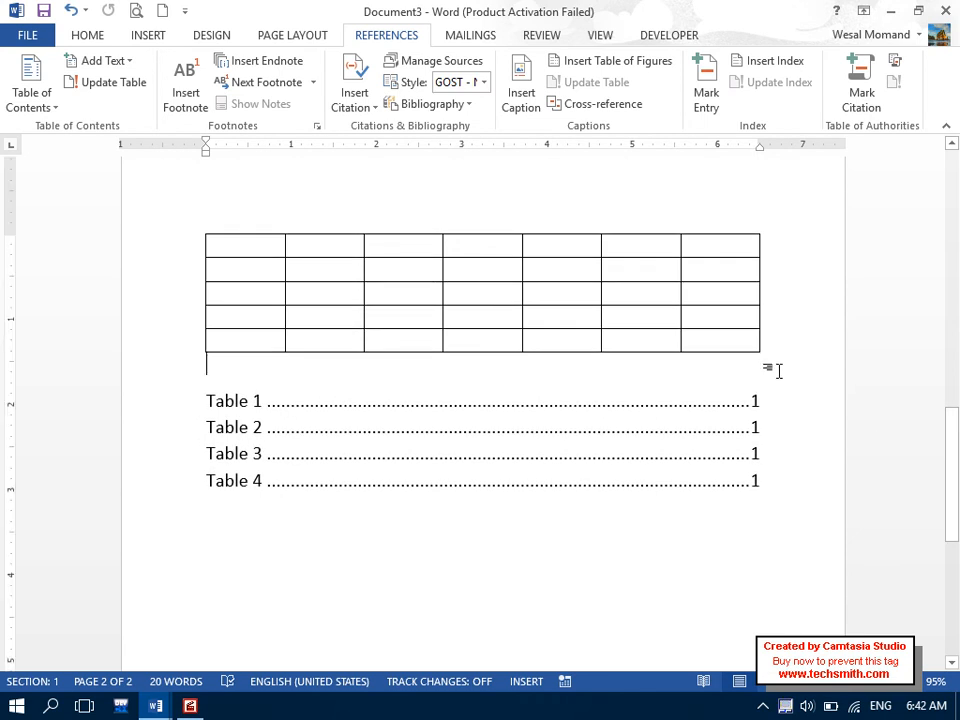
{"action": "key", "text": "Return"}
{"action": "left_click", "coordinate": [148, 36]}
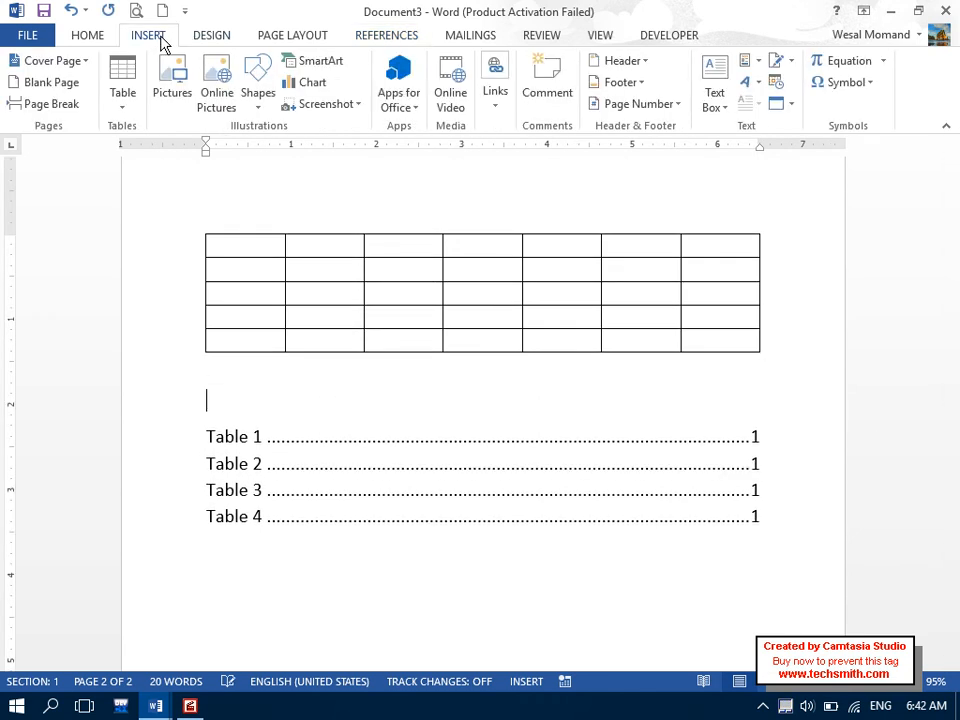
{"action": "left_click", "coordinate": [122, 88]}
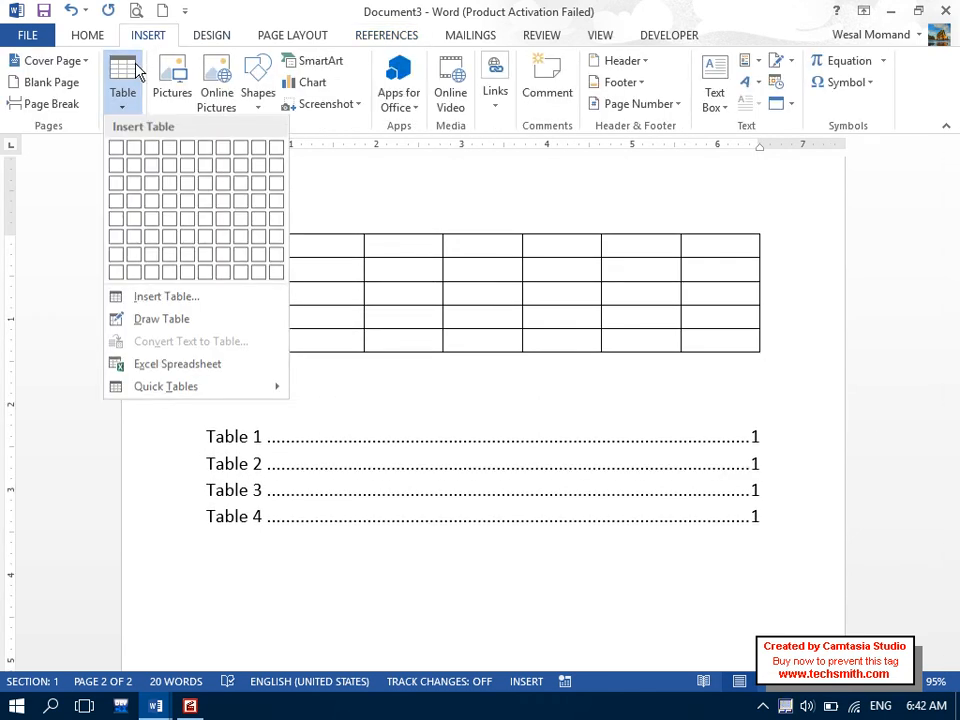
{"action": "left_click", "coordinate": [208, 270]}
Update the entire table of figures to include the fifth table's caption.
{"action": "left_click_drag", "start_coordinate": [956, 482], "coordinate": [957, 557]}
{"action": "left_click", "coordinate": [325, 483]}
{"action": "left_click_drag", "start_coordinate": [230, 442], "coordinate": [141, 379]}
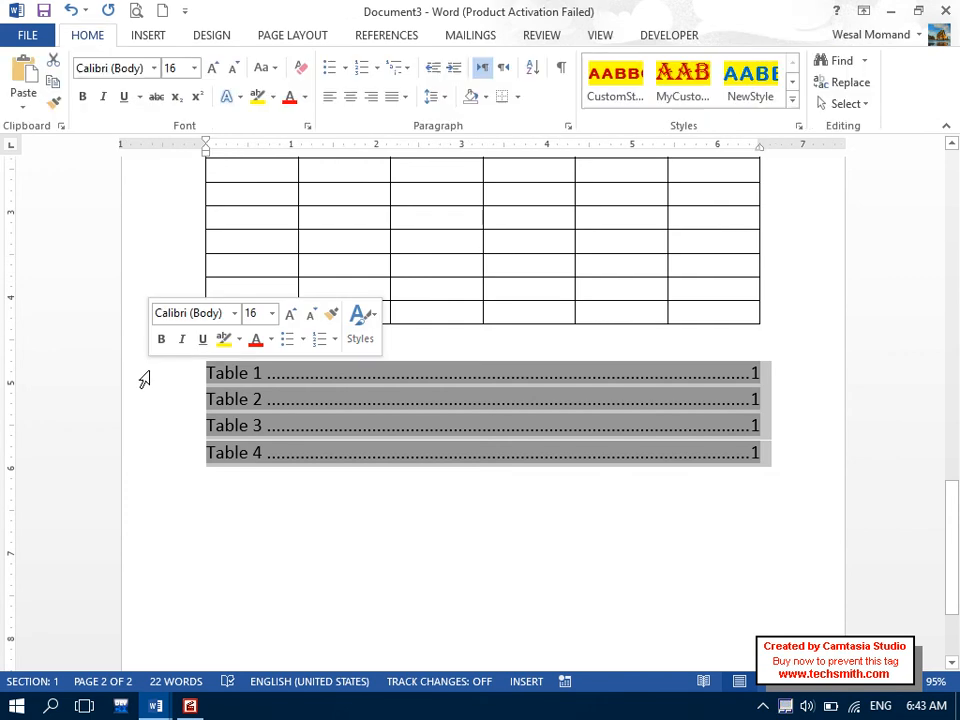
{"action": "left_click", "coordinate": [362, 40]}
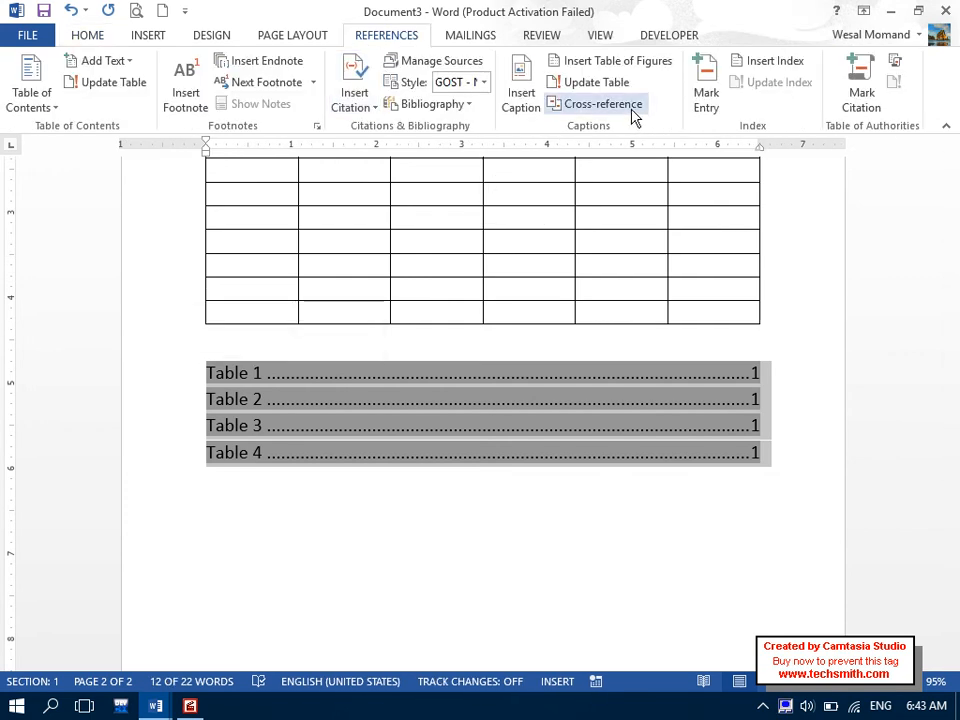
{"action": "left_click", "coordinate": [614, 86]}
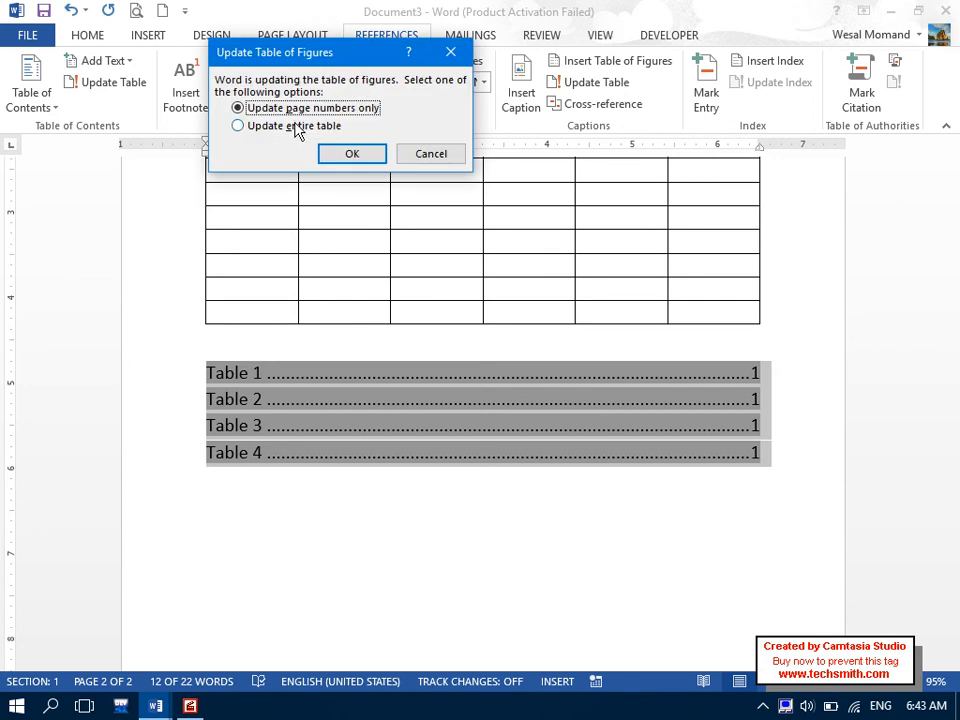
{"action": "left_click", "coordinate": [250, 126]}
{"action": "left_click", "coordinate": [340, 152]}
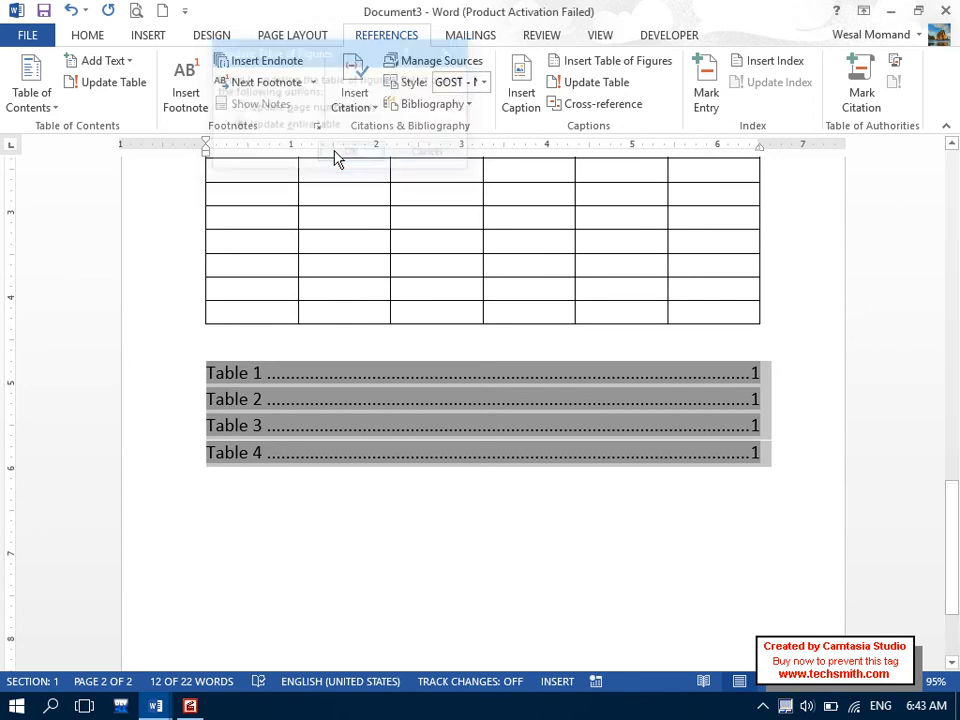
{"action": "left_click", "coordinate": [318, 523]}
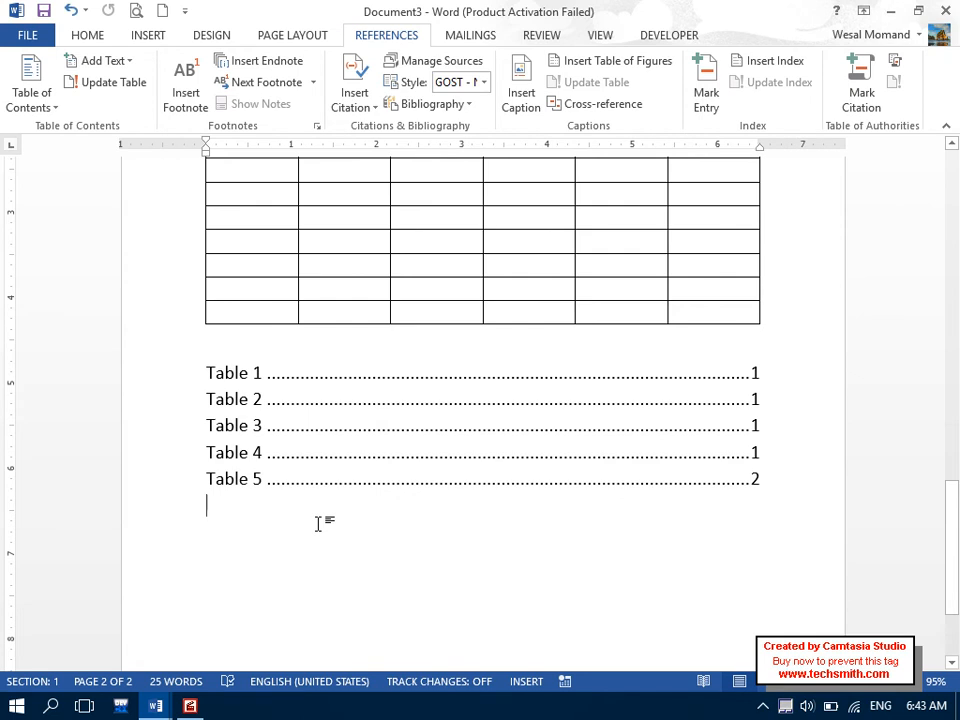
{"action": "left_click_drag", "start_coordinate": [272, 479], "coordinate": [204, 371]}
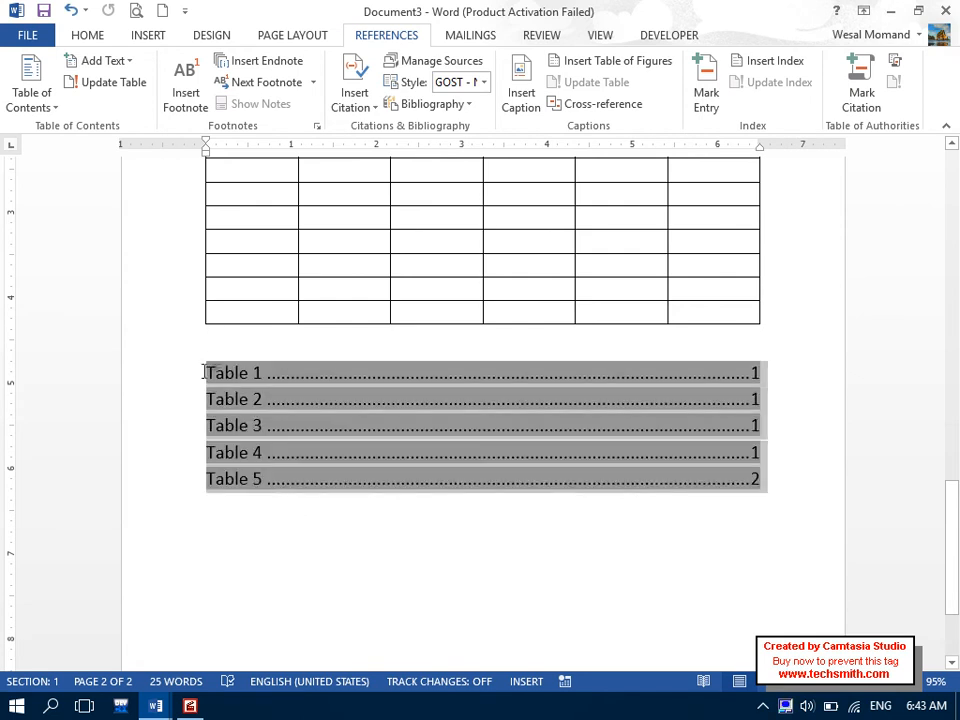
{"action": "left_click", "coordinate": [536, 114]}
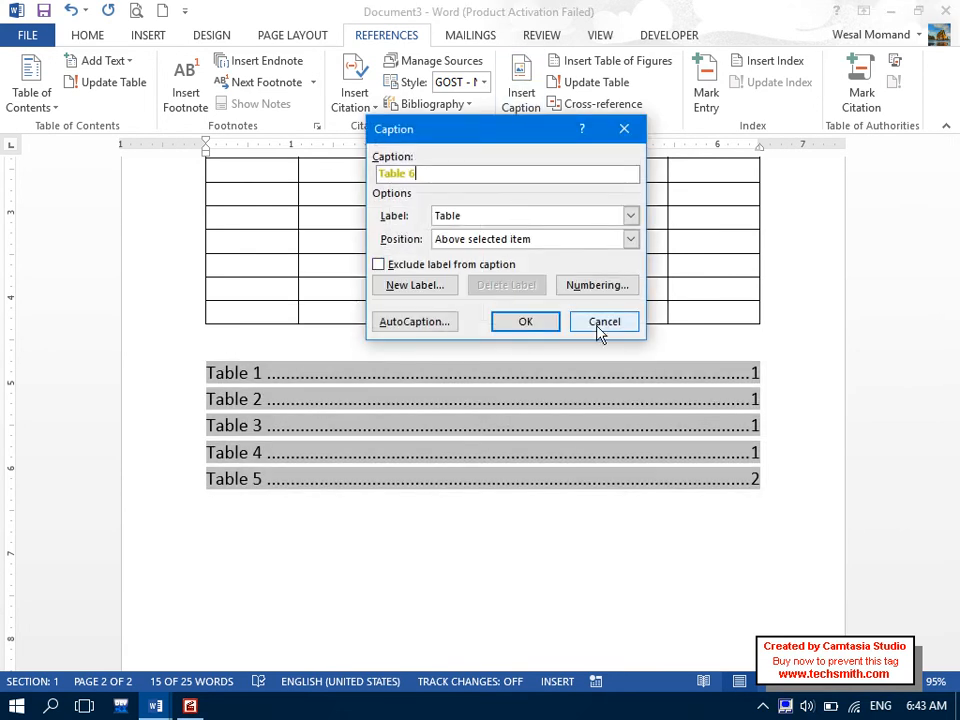
{"action": "left_click", "coordinate": [601, 322]}
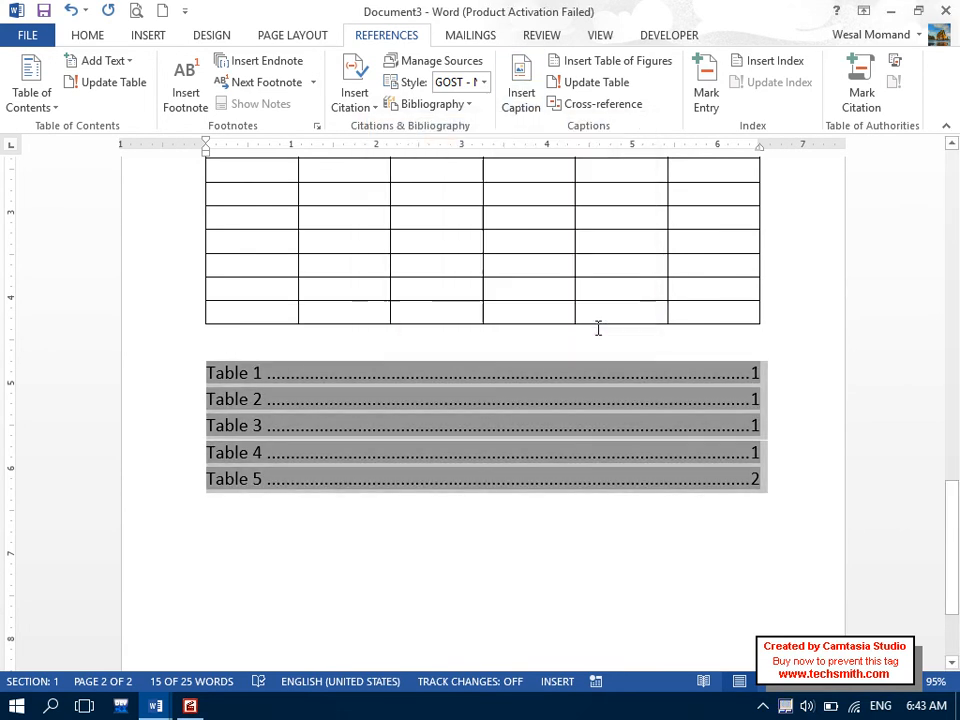
{"action": "left_click", "coordinate": [584, 88]}
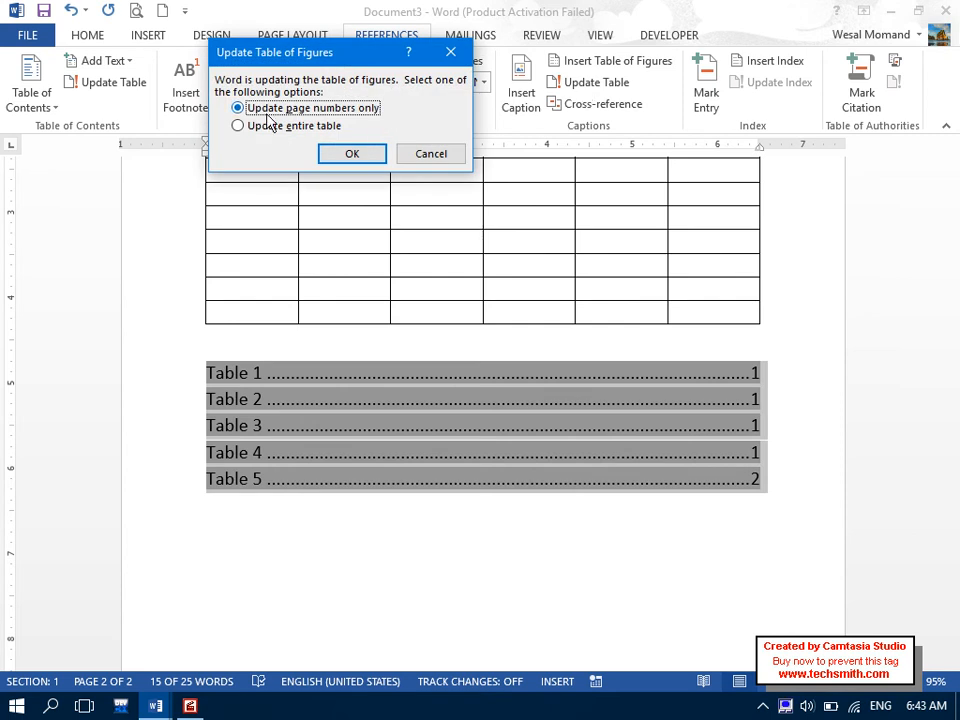
{"action": "left_click", "coordinate": [428, 153]}
Insert a sixth table with 10 columns and 8 rows on a new line above the table of figures.
{"action": "left_click", "coordinate": [780, 334]}
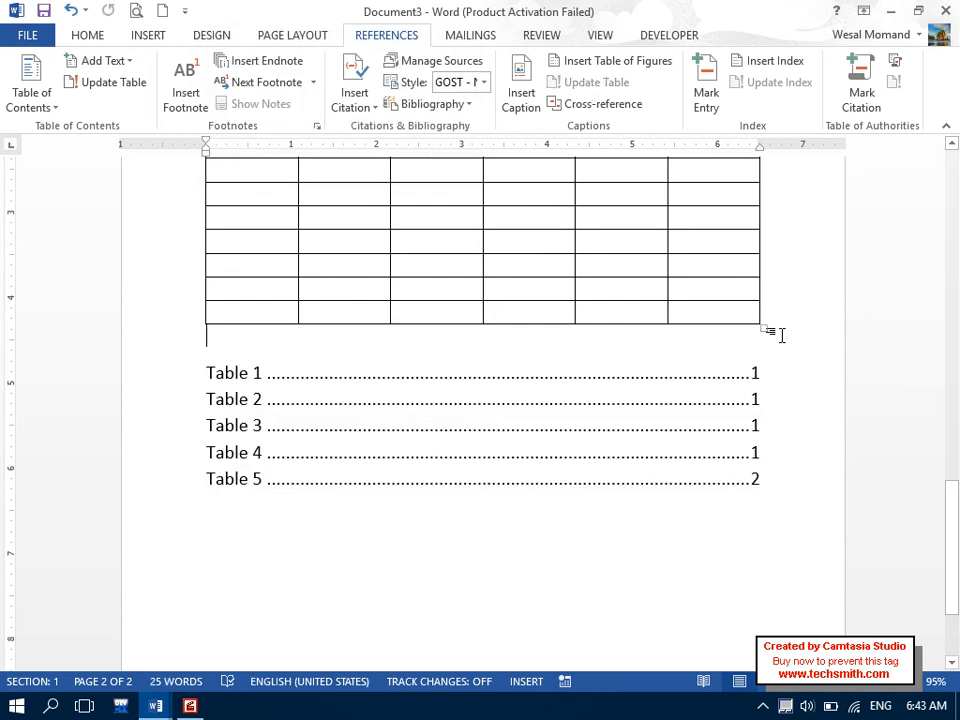
{"action": "key", "text": "Return"}
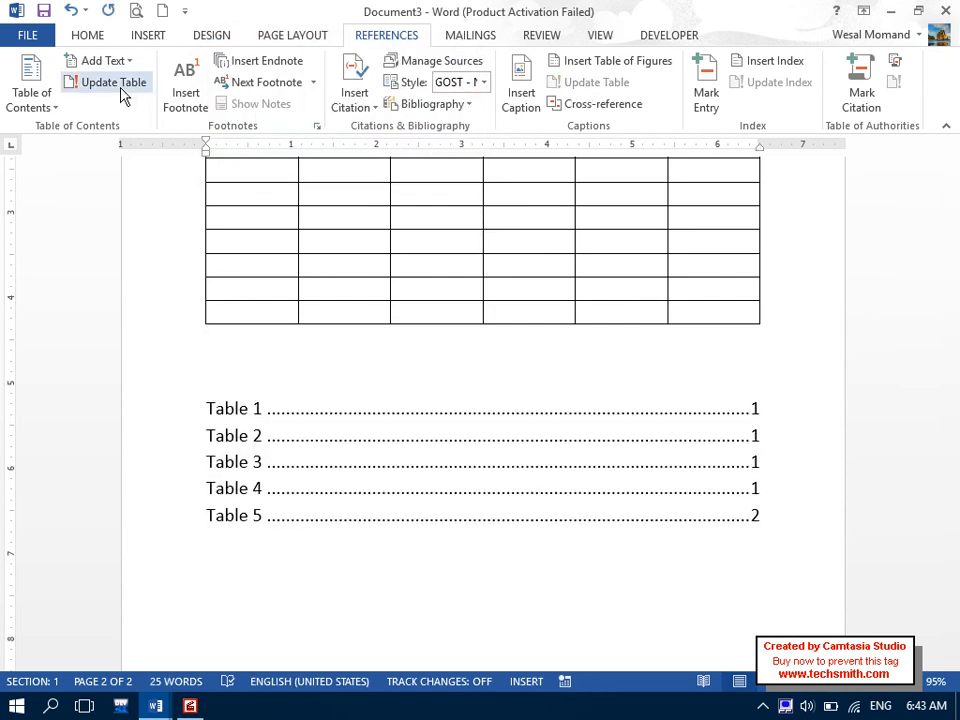
{"action": "left_click", "coordinate": [158, 38]}
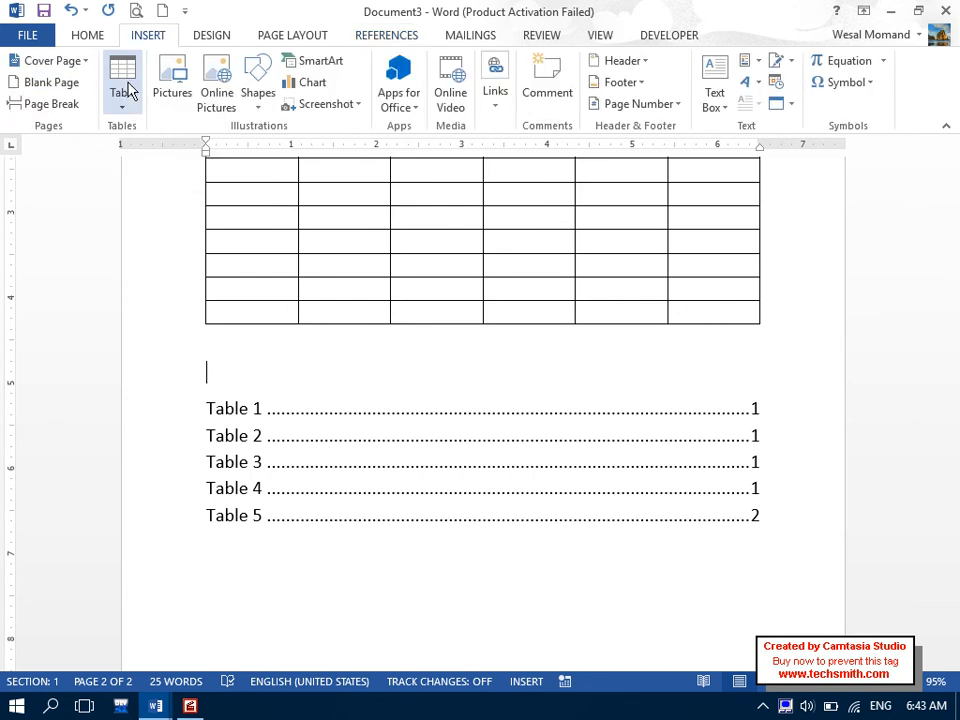
{"action": "left_click", "coordinate": [122, 90]}
{"action": "left_click", "coordinate": [287, 272]}
{"action": "left_click_drag", "start_coordinate": [955, 433], "coordinate": [955, 485]}
Insert a seventh table with 10 columns and 8 rows on a new line below the sixth table.
{"action": "key", "text": "Return"}
{"action": "left_click", "coordinate": [147, 38]}
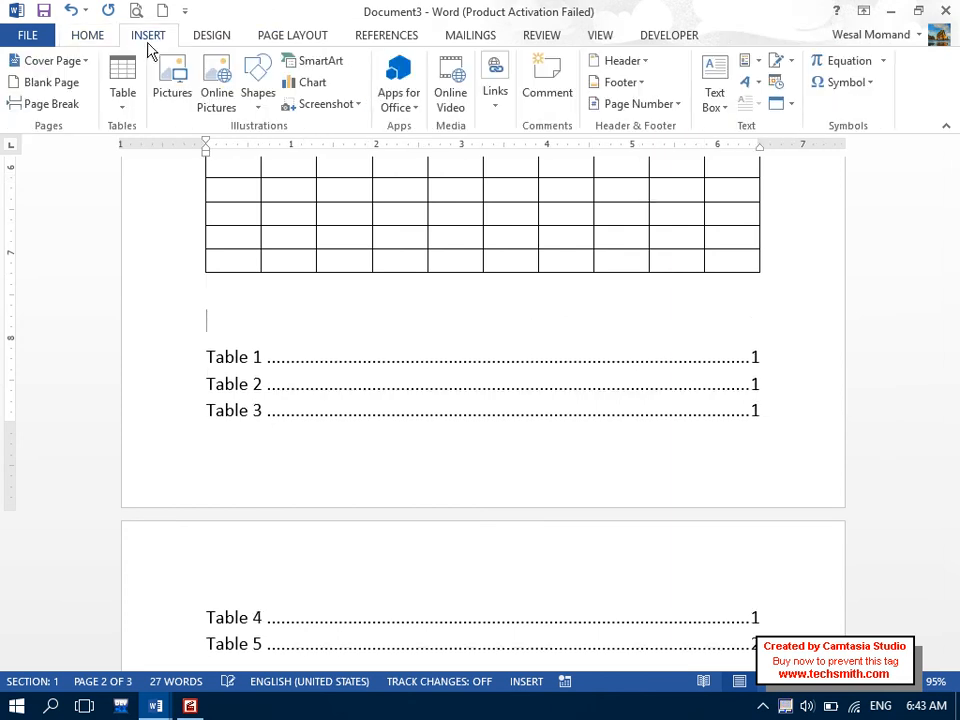
{"action": "left_click", "coordinate": [119, 100]}
{"action": "left_click", "coordinate": [275, 271]}
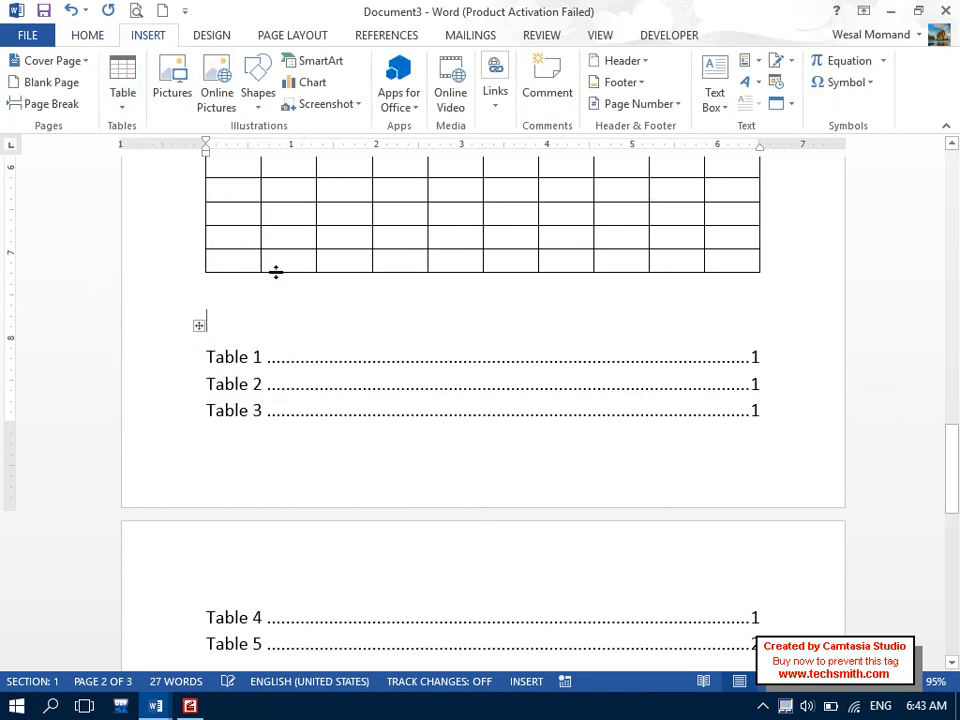
{"action": "left_click", "coordinate": [202, 314]}
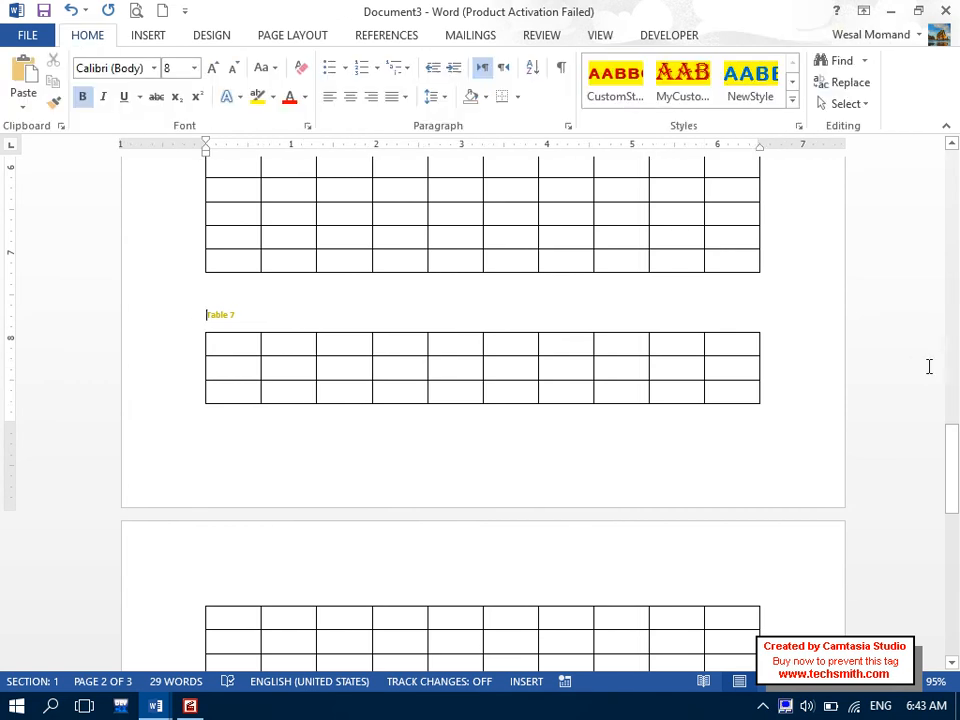
Update the entire table of figures to include the sixth and seventh tables.
{"action": "left_click_drag", "start_coordinate": [955, 480], "coordinate": [955, 548]}
{"action": "left_click_drag", "start_coordinate": [623, 549], "coordinate": [212, 432]}
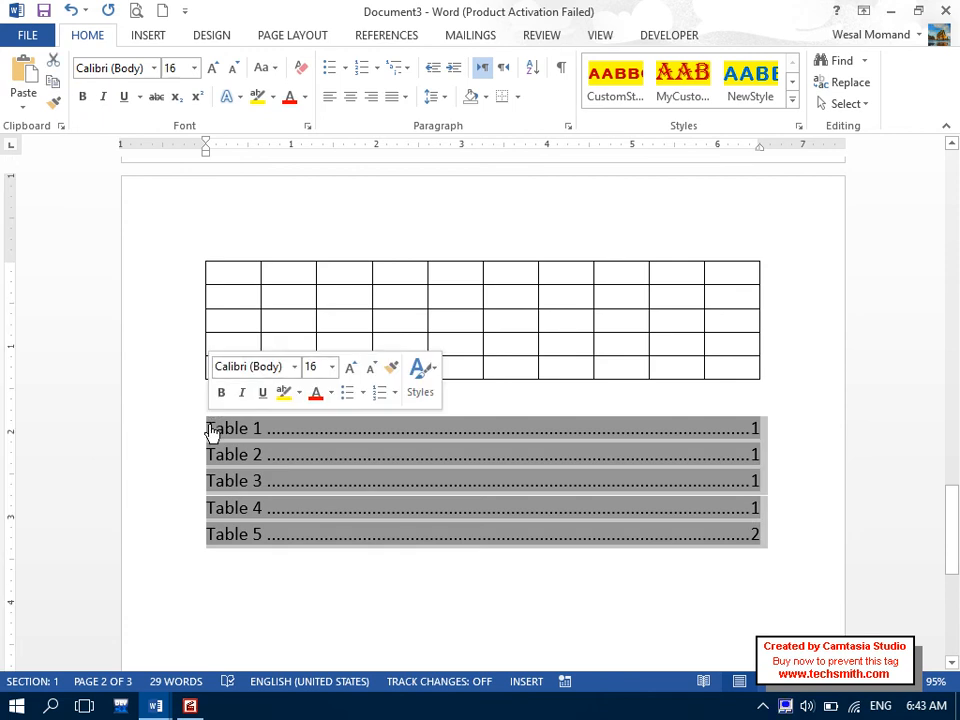
{"action": "left_click", "coordinate": [392, 39]}
{"action": "left_click", "coordinate": [590, 82]}
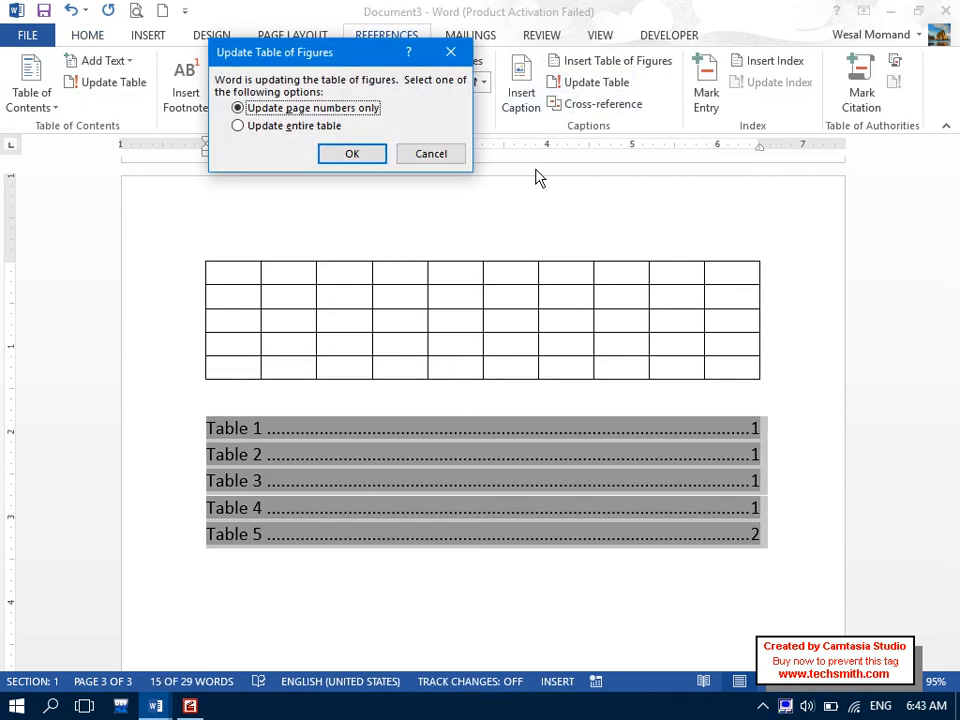
{"action": "left_click", "coordinate": [275, 126]}
{"action": "left_click", "coordinate": [345, 154]}
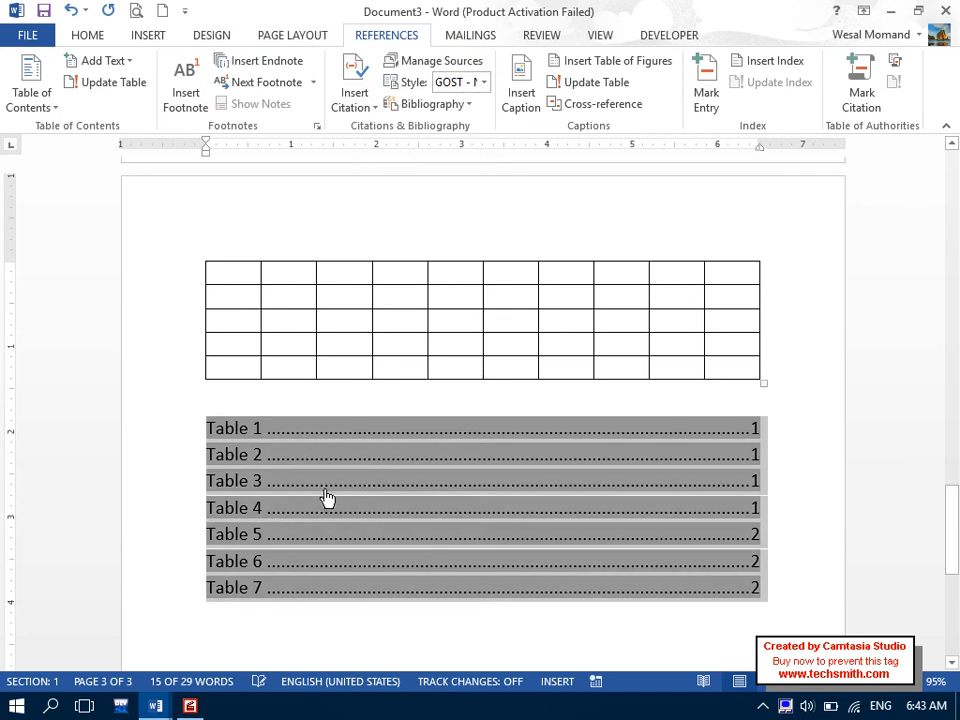
{"action": "left_click", "coordinate": [318, 618]}
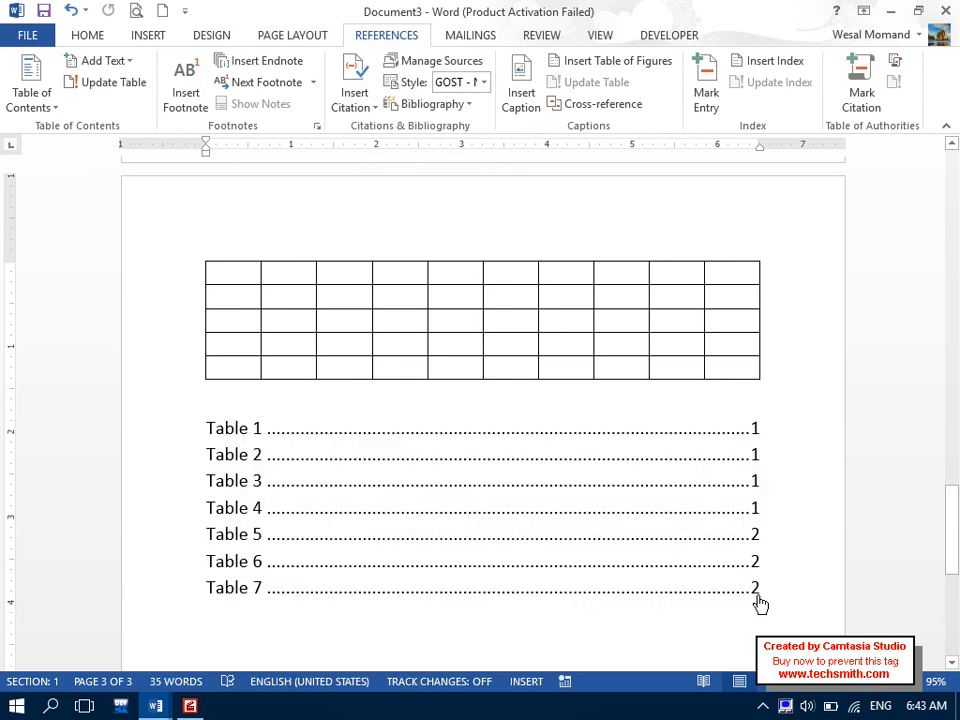
Add blank lines before the Table 7 caption to push it and its table onto the third page.
{"action": "left_click_drag", "start_coordinate": [952, 525], "coordinate": [951, 456]}
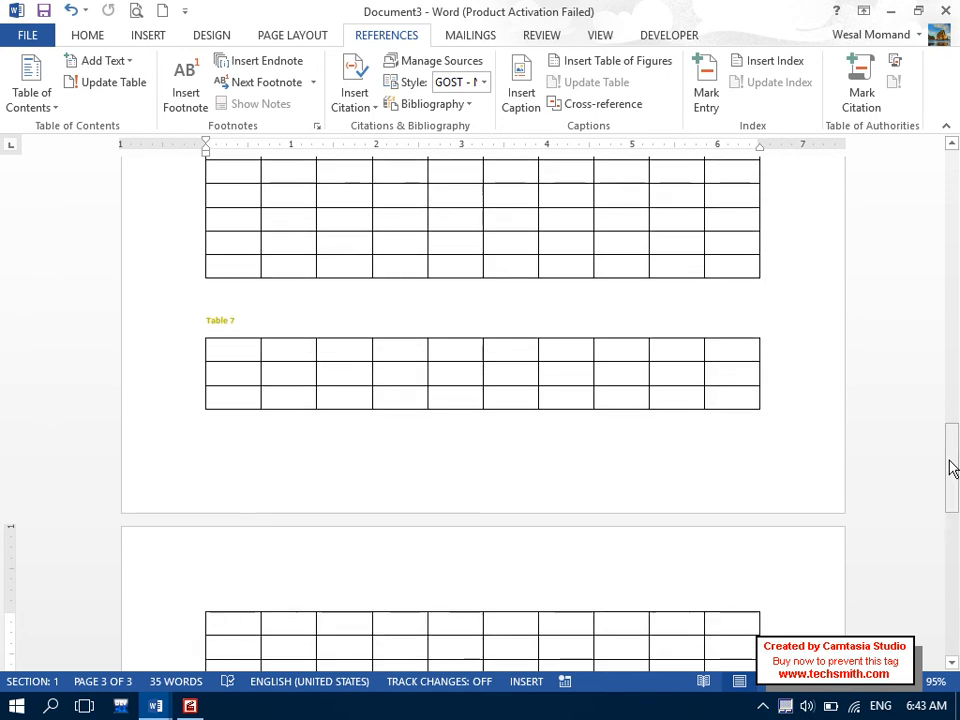
{"action": "left_click", "coordinate": [201, 320]}
{"action": "key", "text": "Return"}
{"action": "key", "text": "Return"}
{"action": "key", "text": "Return"}
{"action": "key", "text": "Return"}
{"action": "key", "text": "Return"}
{"action": "key", "text": "Return"}
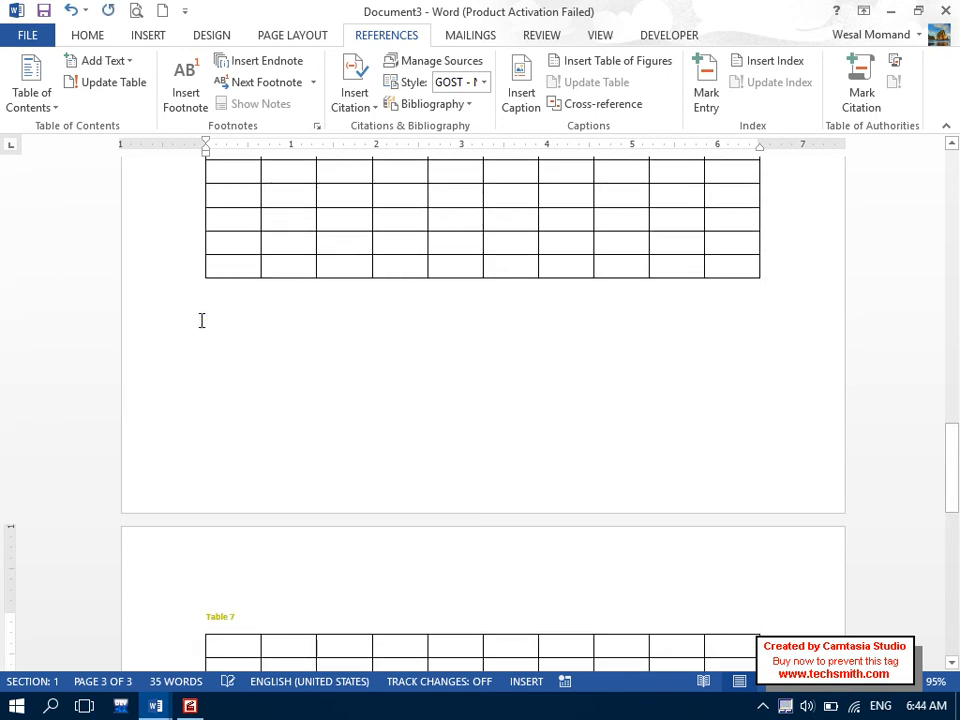
Update only the page numbers in the table of figures.
{"action": "left_click_drag", "start_coordinate": [952, 445], "coordinate": [952, 550]}
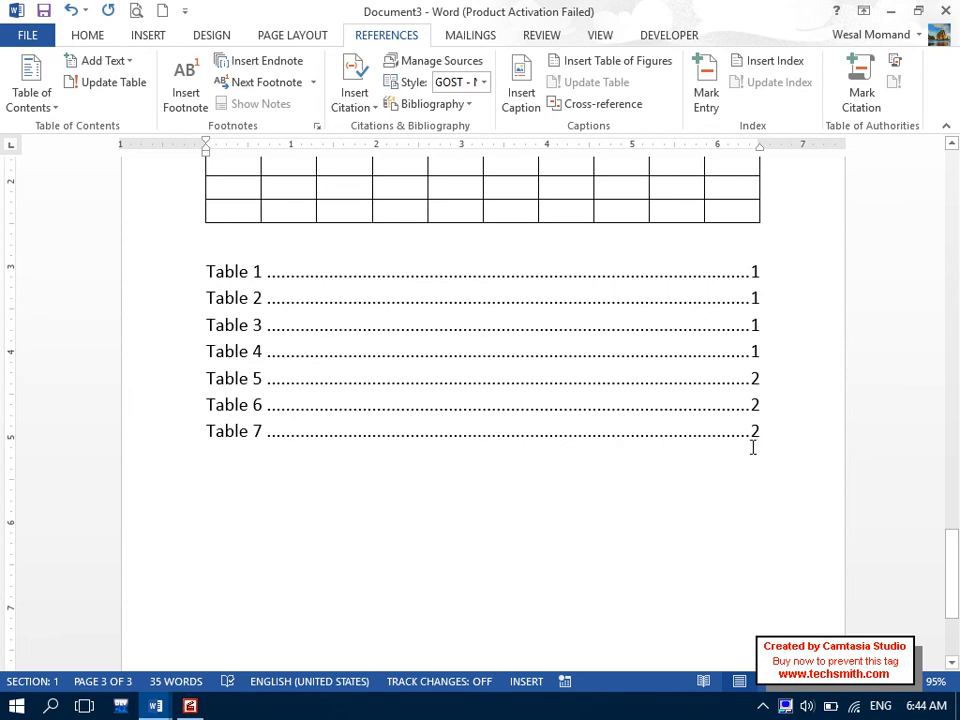
{"action": "left_click_drag", "start_coordinate": [758, 448], "coordinate": [306, 259]}
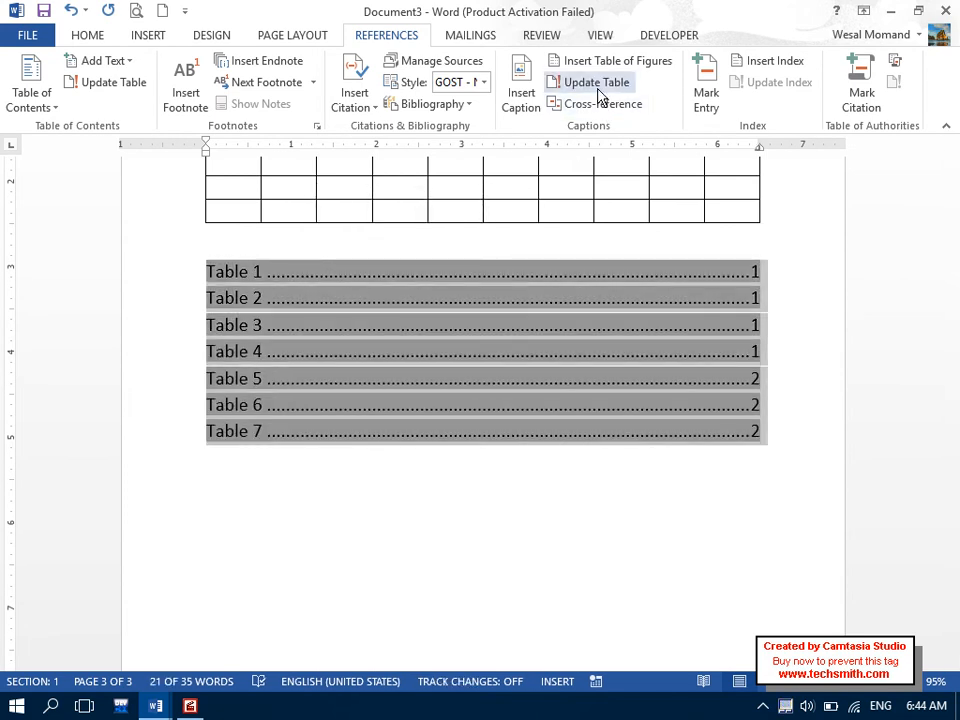
{"action": "left_click", "coordinate": [598, 88]}
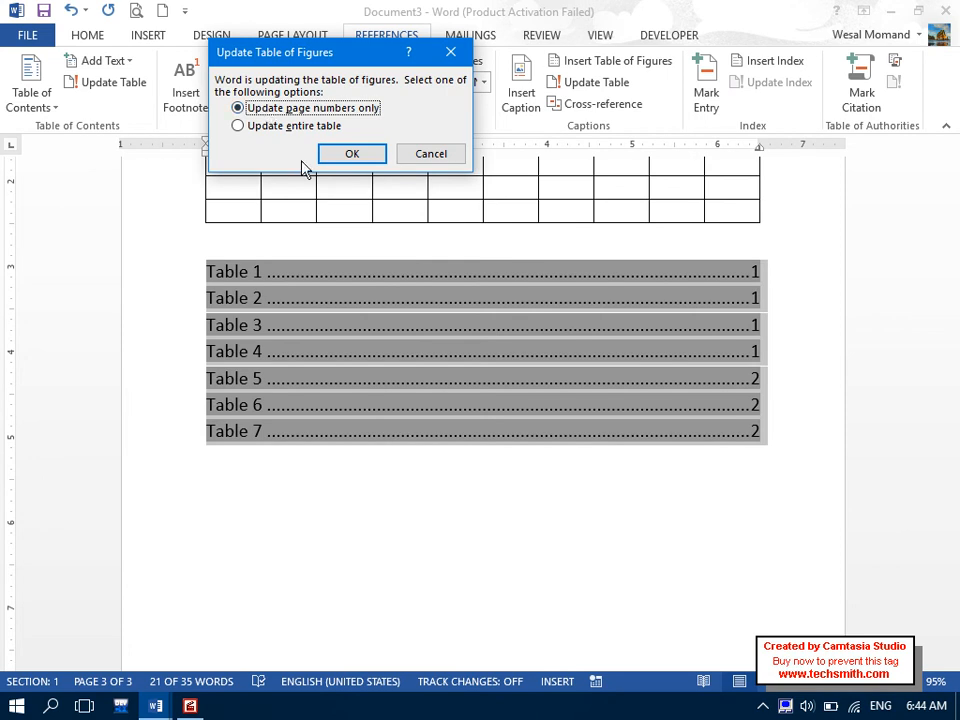
{"action": "left_click", "coordinate": [350, 155]}
{"action": "left_click", "coordinate": [723, 485]}
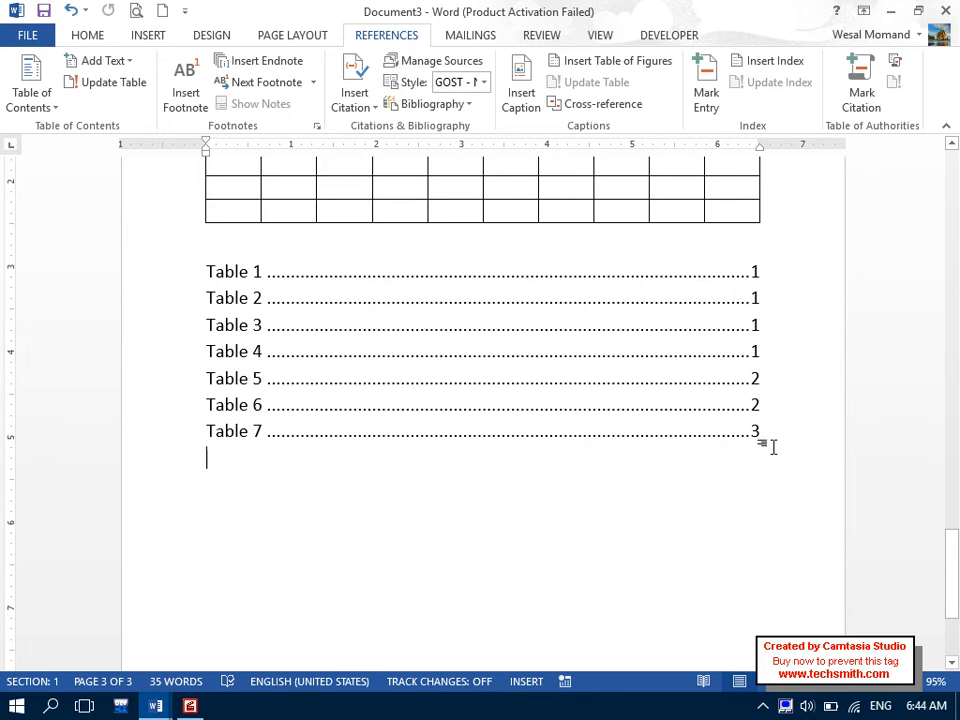
Check the Table 7 caption and its table above the table of figures.
{"action": "scroll", "coordinate": [318, 392], "scroll_direction": "up", "scroll_amount": 6}
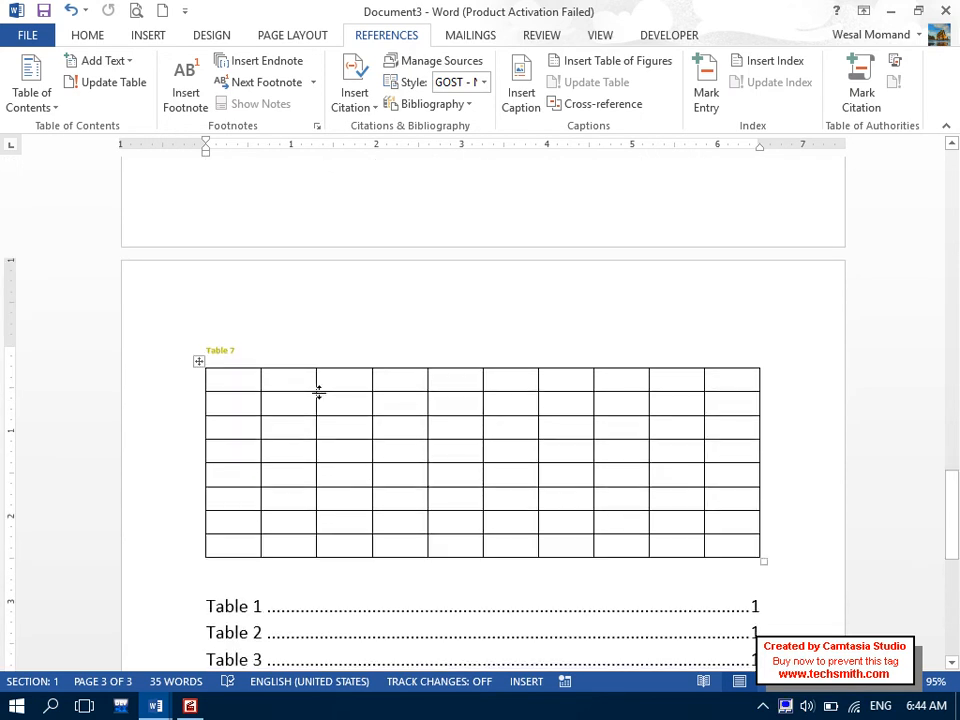
{"action": "left_click", "coordinate": [229, 366]}
{"action": "left_click", "coordinate": [240, 392]}
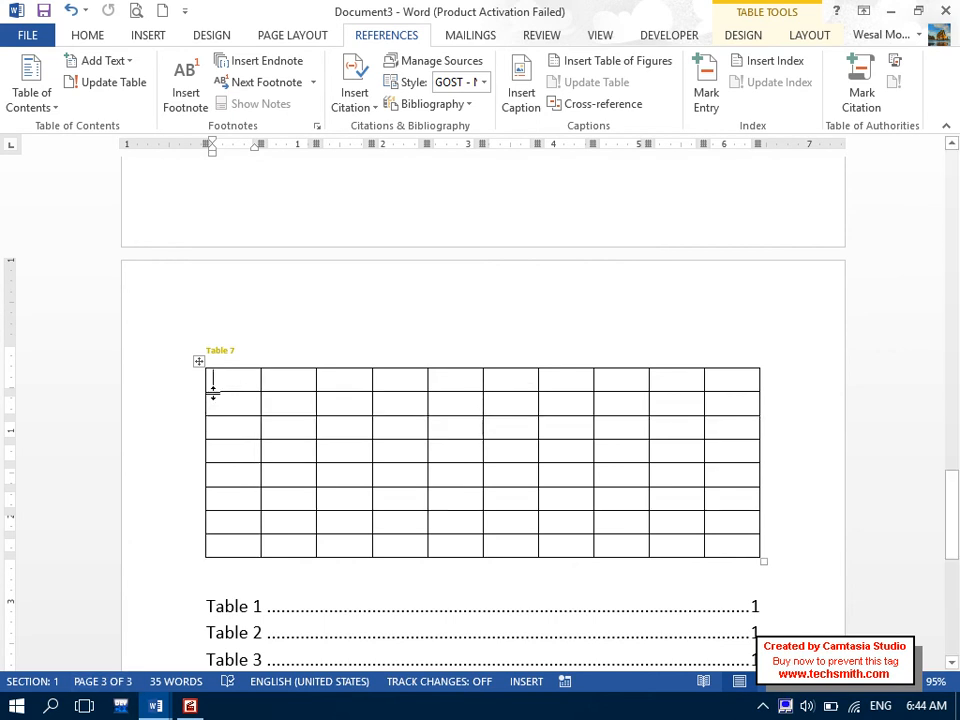
Delete the document's entire content, including all captioned tables and the table of figures.
{"action": "left_click_drag", "start_coordinate": [953, 493], "coordinate": [946, 128]}
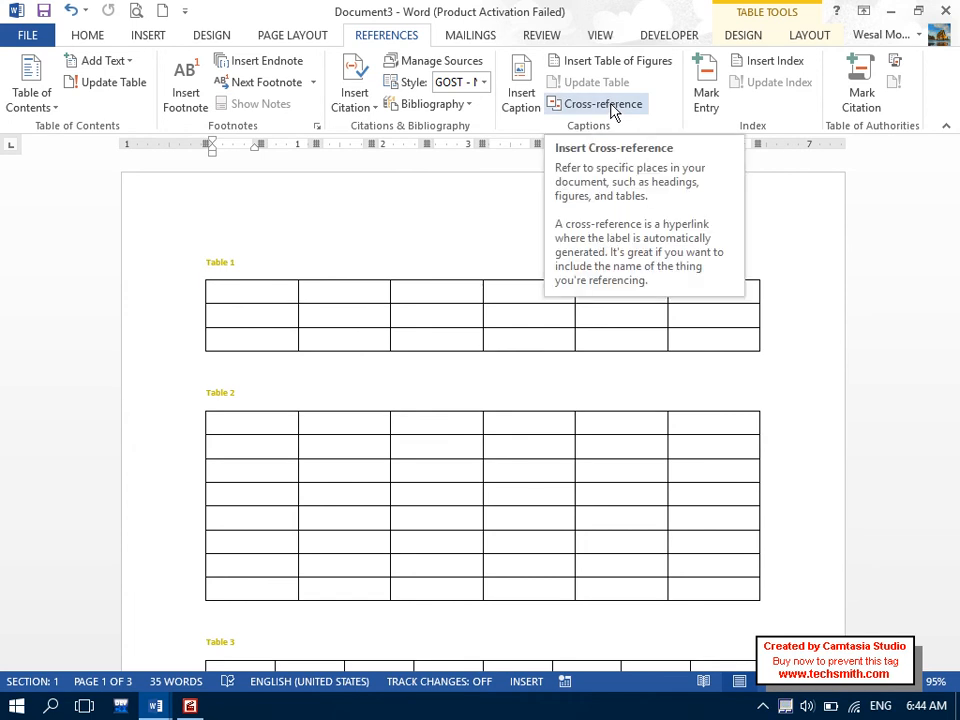
{"action": "key", "text": "ctrl+a"}
{"action": "key", "text": "Delete"}
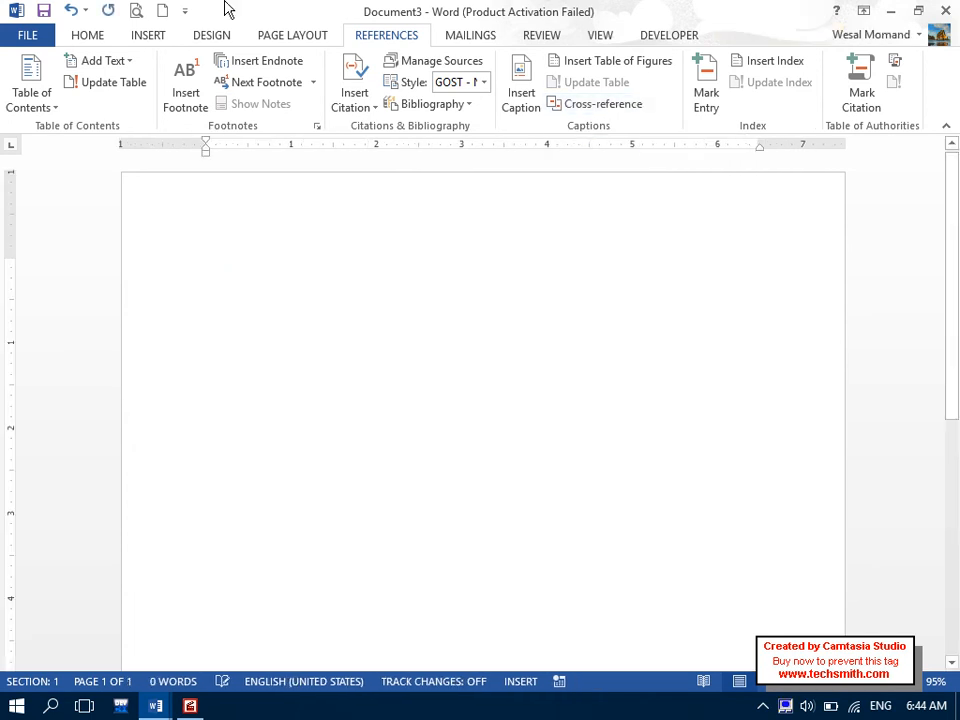
View the Links commands, including Cross-reference, and return to the reference tools.
{"action": "left_click", "coordinate": [140, 35]}
{"action": "left_click", "coordinate": [490, 100]}
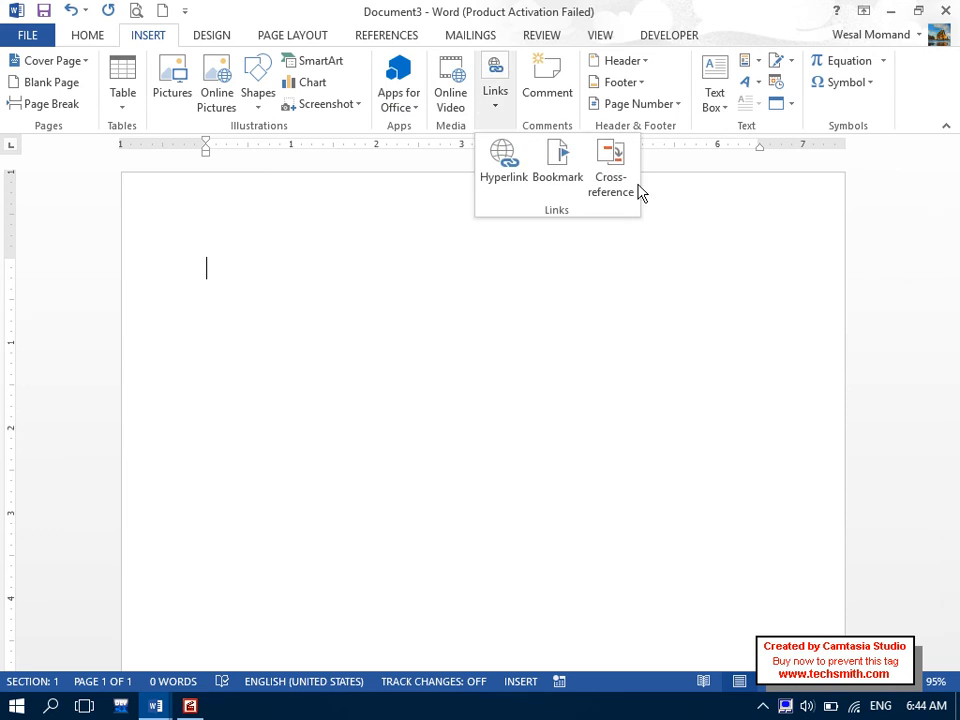
{"action": "left_click", "coordinate": [221, 259]}
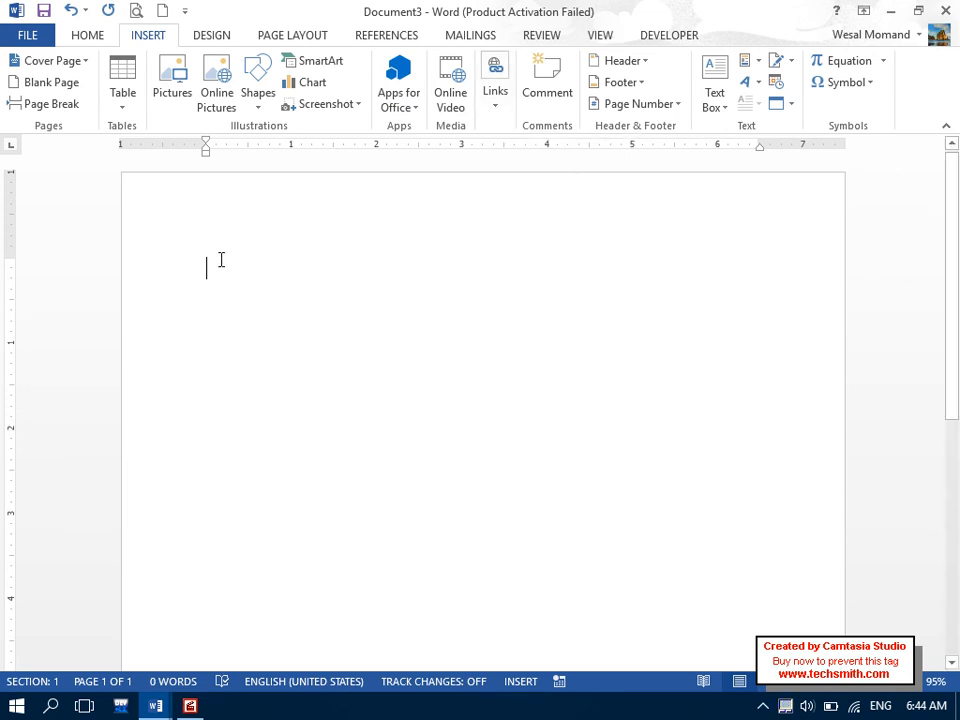
{"action": "left_click", "coordinate": [397, 35]}
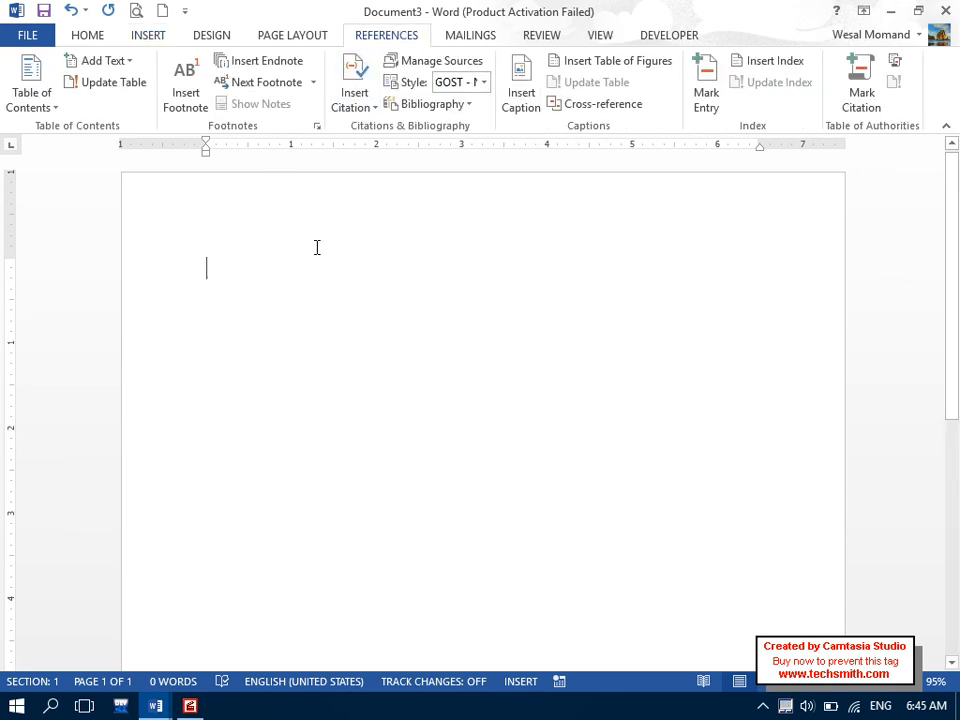
Enter the heading Microsoft Word with one random filler paragraph below it, and apply the Heading 1 style to the heading.
{"action": "type", "text": "Microsoft Word"}
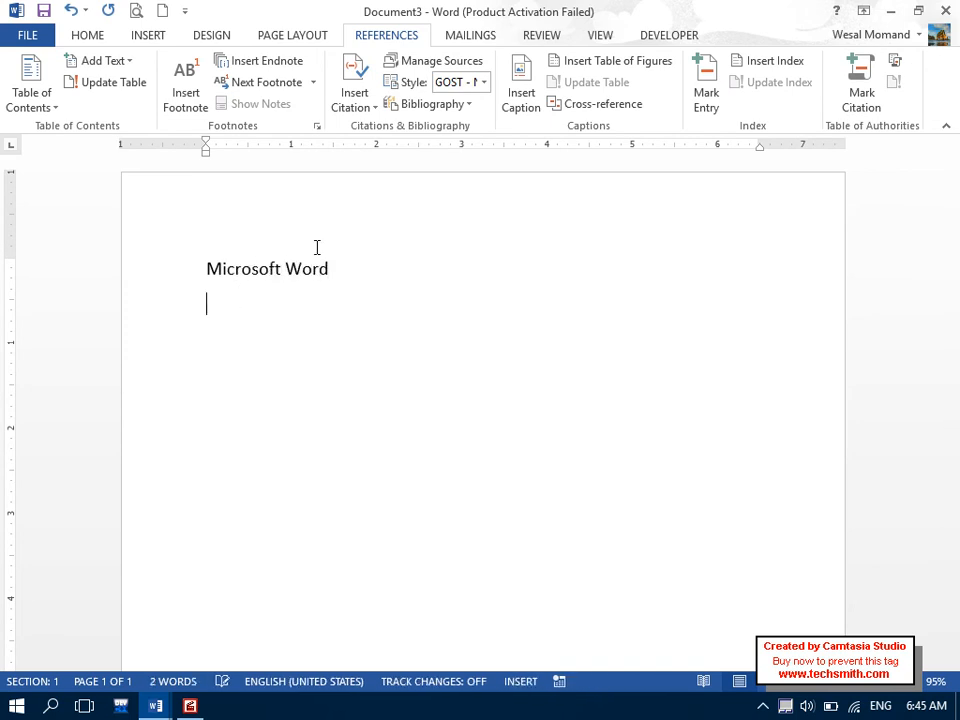
{"action": "left_click", "coordinate": [86, 37]}
{"action": "type", "text": "=tran(1)"}
{"action": "key", "text": "Return"}
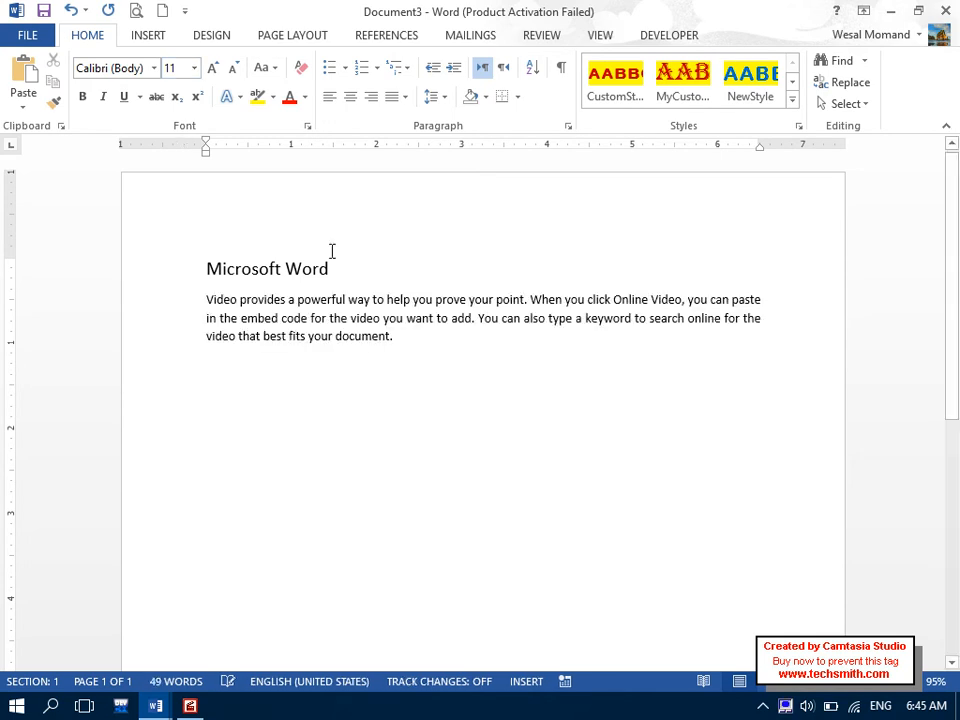
{"action": "left_click", "coordinate": [170, 280]}
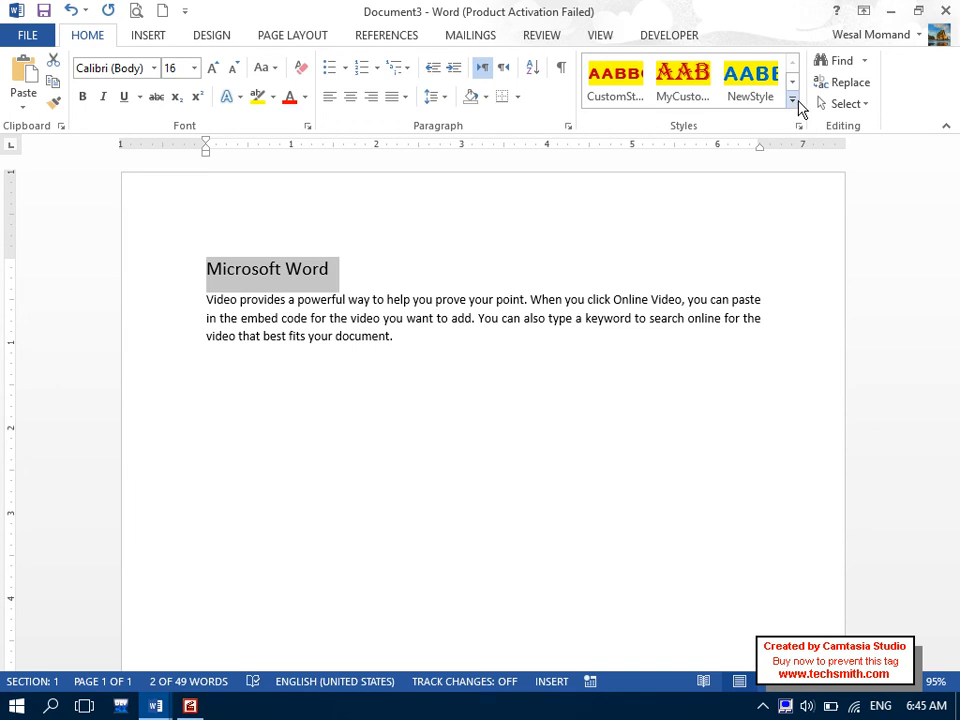
{"action": "left_click", "coordinate": [794, 102]}
{"action": "left_click", "coordinate": [671, 128]}
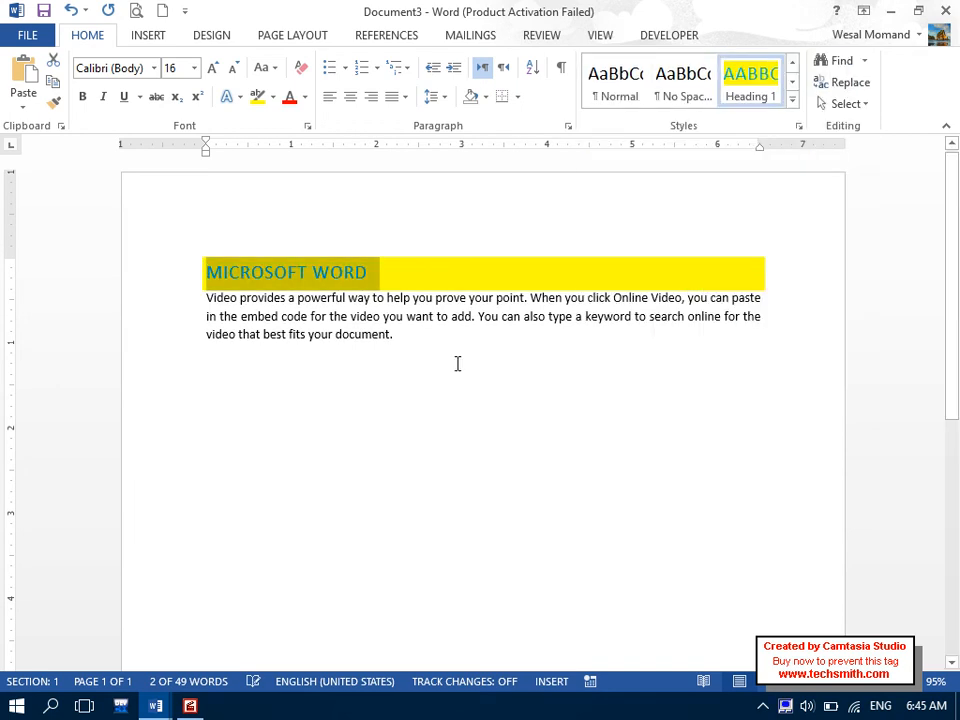
Add the heading Microsoft Power Point in Heading 1 style below the first section, followed by a =rand(1) filler paragraph.
{"action": "left_click", "coordinate": [456, 364]}
{"action": "key", "text": "Caps_Lock"}
{"action": "type", "text": "M"}
{"action": "key", "text": "Caps_Lock"}
{"action": "type", "text": "icrosoft Power Point"}
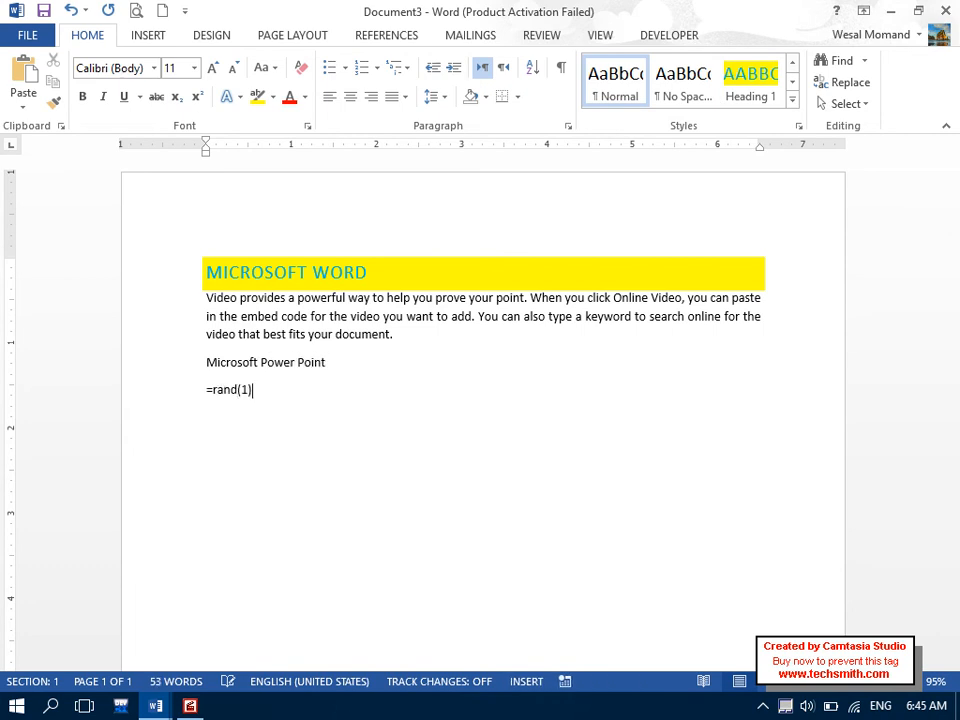
{"action": "key", "text": "Return"}
{"action": "left_click_drag", "start_coordinate": [345, 343], "coordinate": [194, 366]}
{"action": "left_click_drag", "start_coordinate": [409, 375], "coordinate": [209, 372]}
{"action": "left_click", "coordinate": [728, 86]}
{"action": "left_click", "coordinate": [500, 589]}
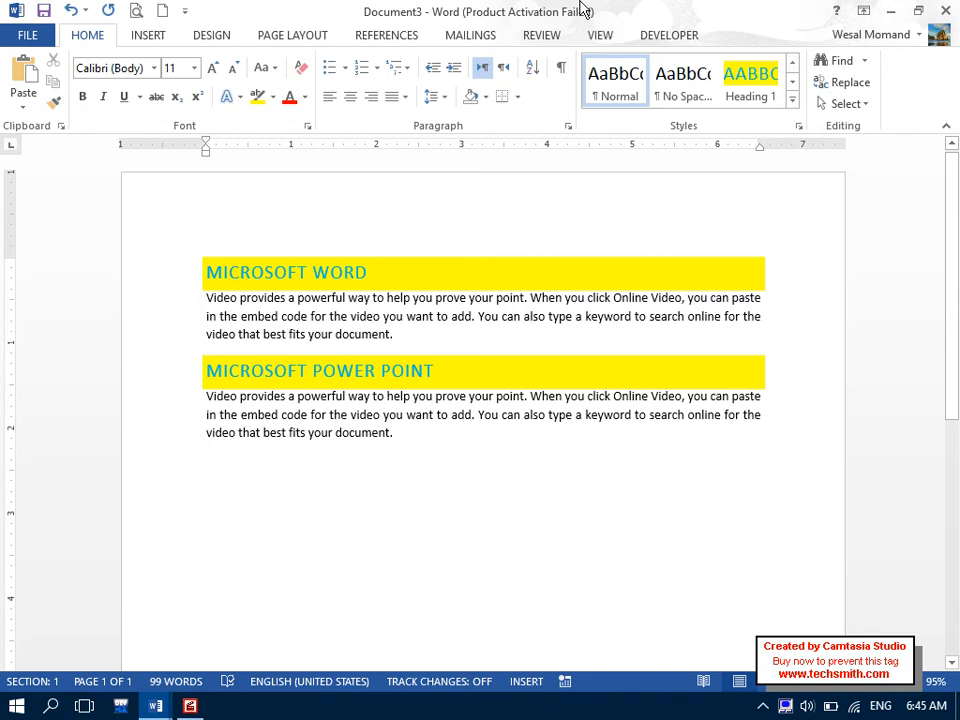
Insert a hyperlinked cross-reference to the heading text of Microsoft Word below the last paragraph.
{"action": "left_click", "coordinate": [402, 42]}
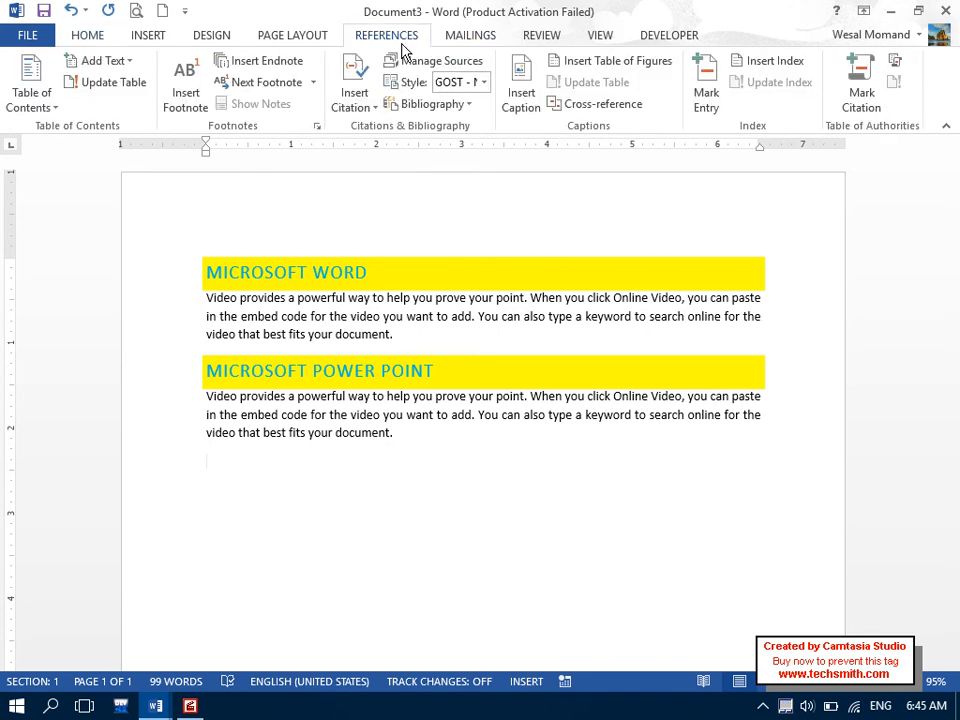
{"action": "left_click", "coordinate": [631, 108]}
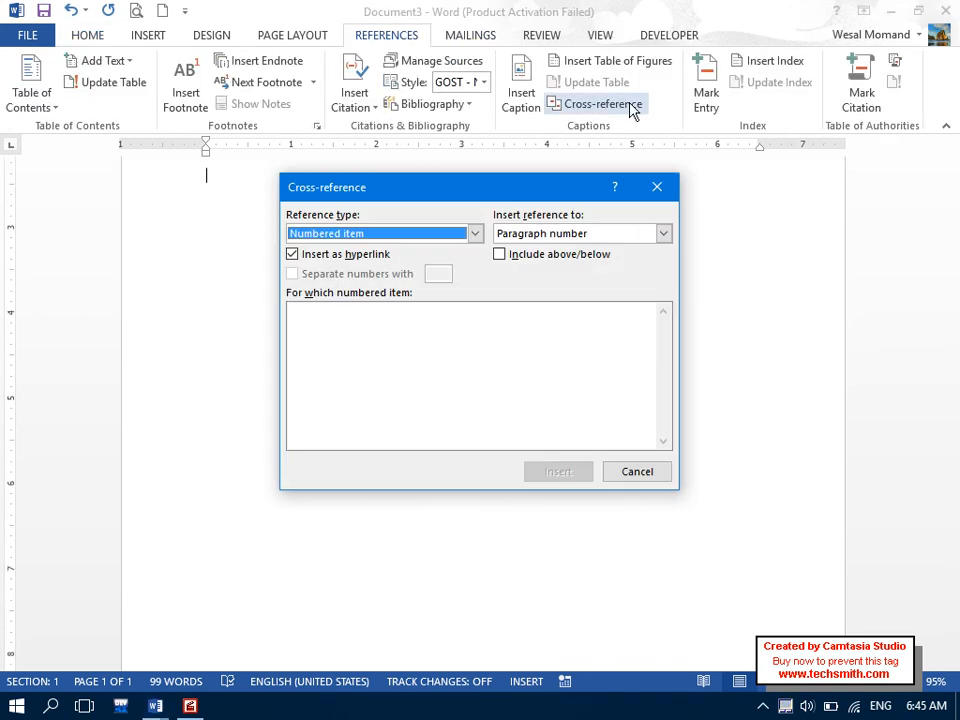
{"action": "left_click", "coordinate": [475, 233]}
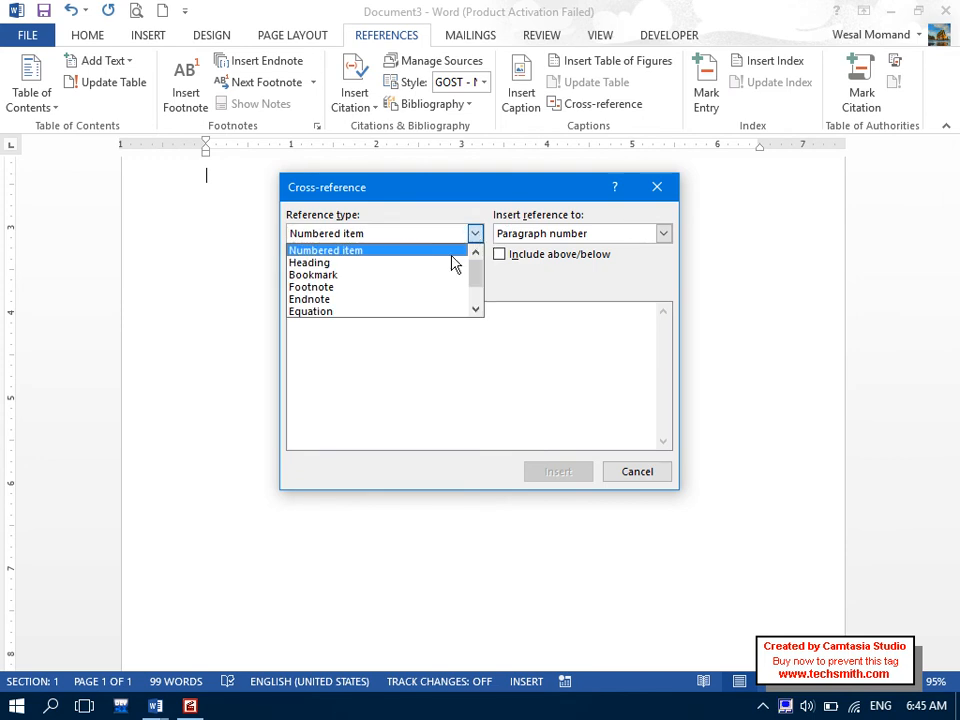
{"action": "left_click", "coordinate": [452, 262]}
{"action": "left_click", "coordinate": [558, 472]}
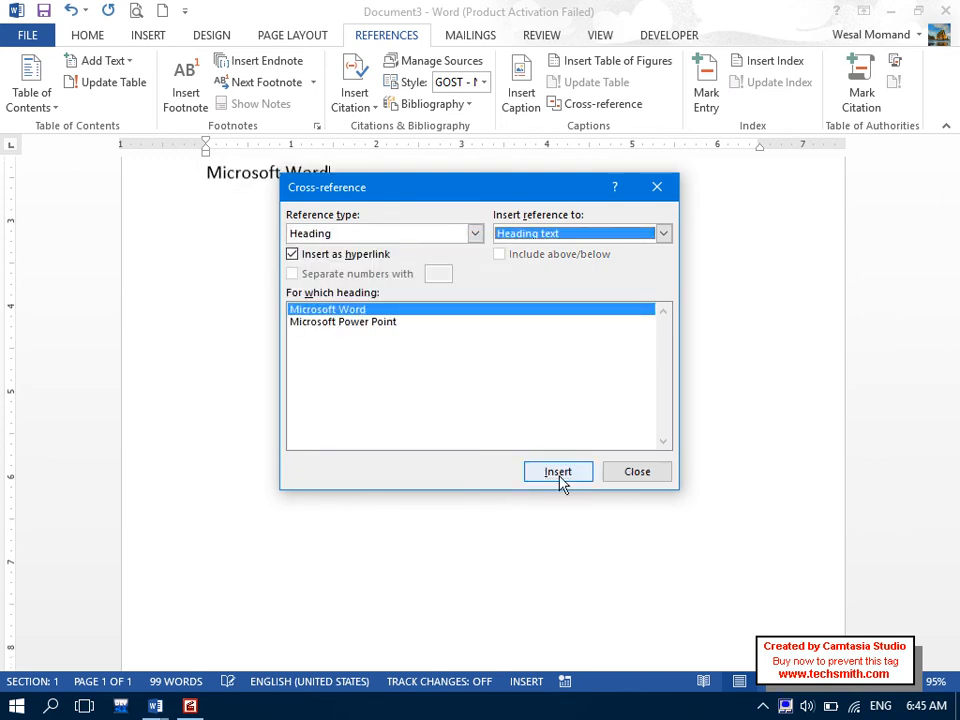
Insert a cross-reference to the Microsoft Power Point heading text on a new line, and close the Cross-reference dialog.
{"action": "left_click", "coordinate": [364, 322]}
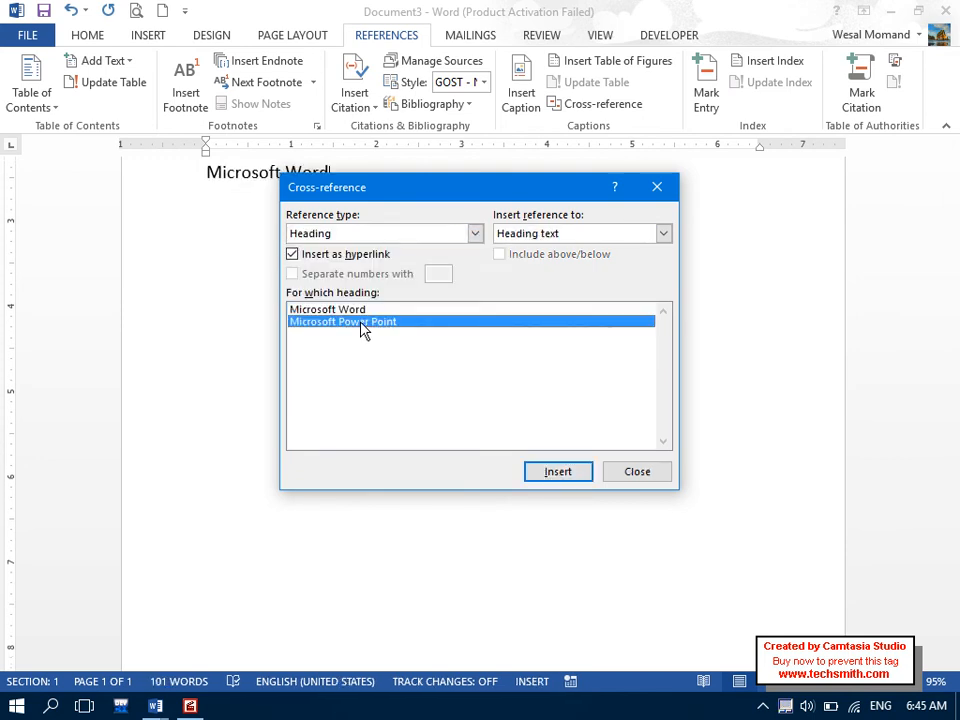
{"action": "left_click_drag", "start_coordinate": [362, 198], "coordinate": [377, 299]}
{"action": "left_click", "coordinate": [343, 178]}
{"action": "key", "text": "Return"}
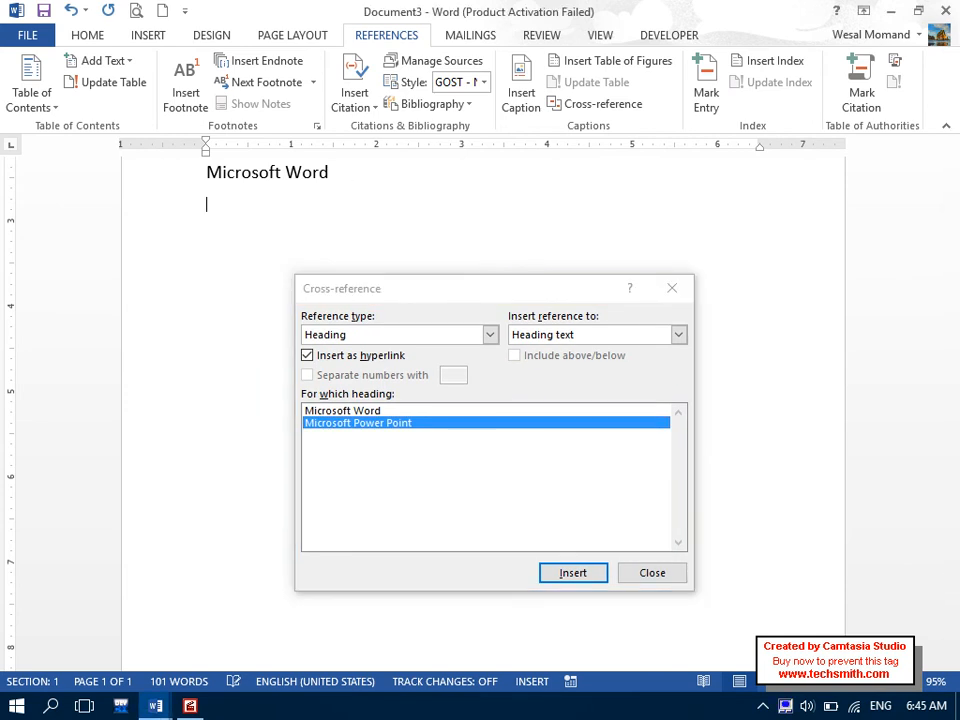
{"action": "left_click", "coordinate": [598, 571]}
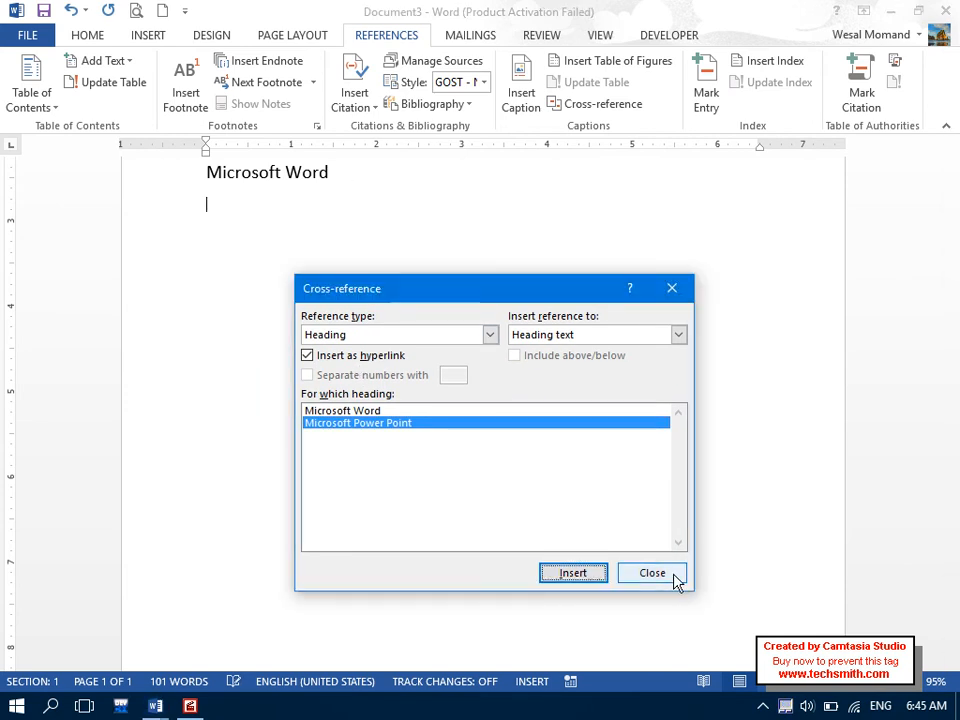
{"action": "left_click", "coordinate": [560, 573]}
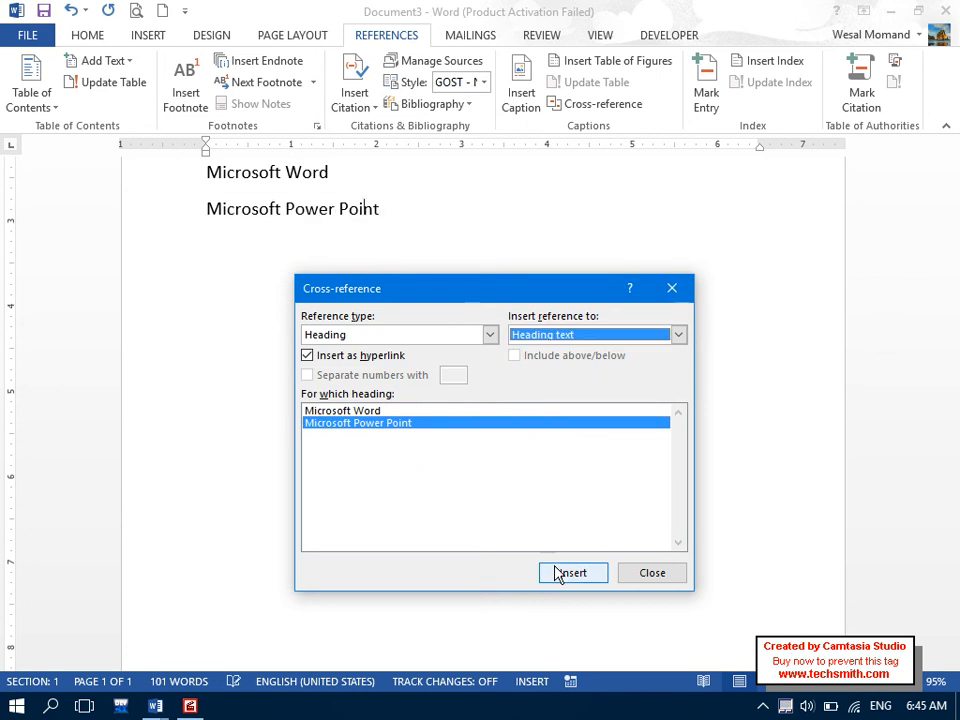
{"action": "left_click", "coordinate": [648, 576]}
Follow the Microsoft Word and Microsoft Power Point cross-references to their headings.
{"action": "left_click_drag", "start_coordinate": [945, 407], "coordinate": [955, 308]}
{"action": "left_click", "coordinate": [261, 368]}
{"action": "key", "text": "ctrl+Home"}
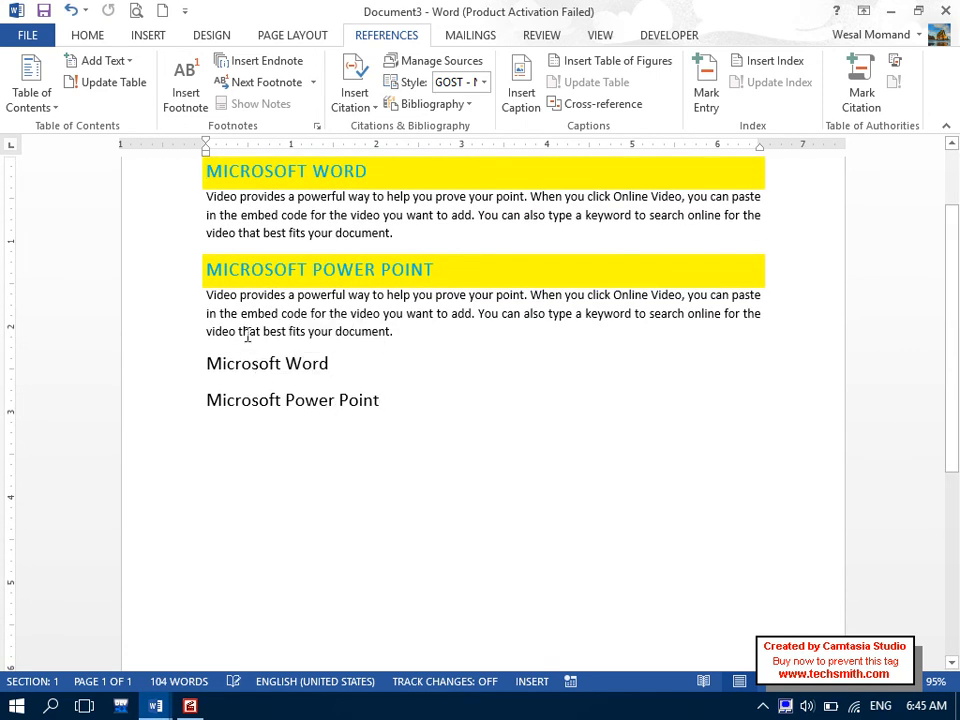
{"action": "left_click", "coordinate": [278, 410]}
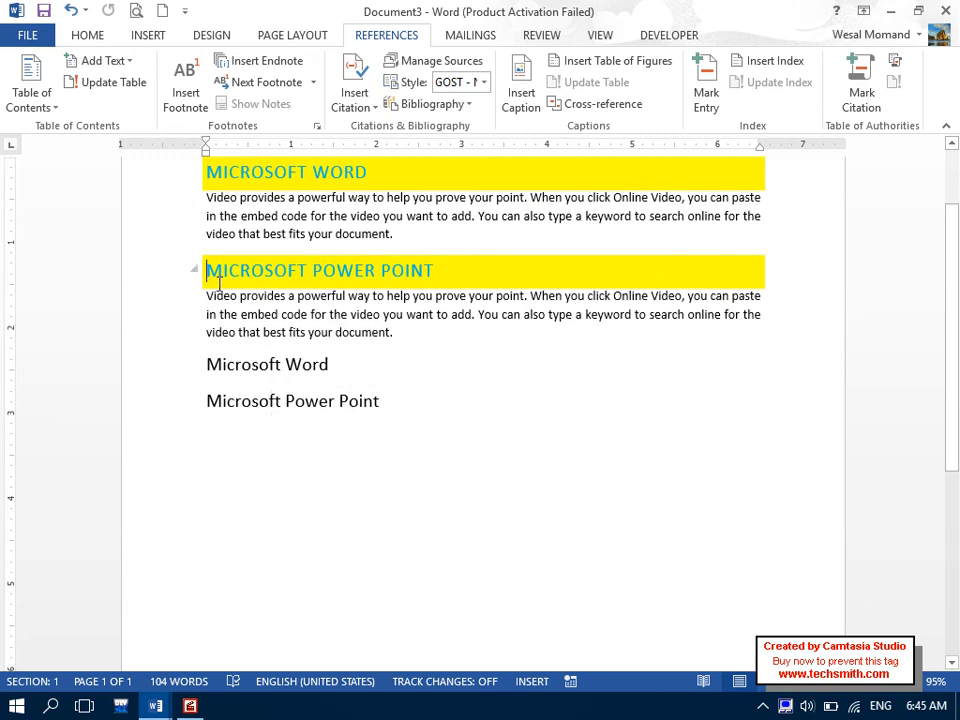
Insert two sets of =rand() filler paragraphs between the Microsoft Power Point paragraph and the cross-references.
{"action": "left_click", "coordinate": [427, 328]}
{"action": "key", "text": "Return"}
{"action": "type", "text": "=rand()"}
{"action": "key", "text": "Return"}
{"action": "type", "text": "=rand()"}
{"action": "key", "text": "Return"}
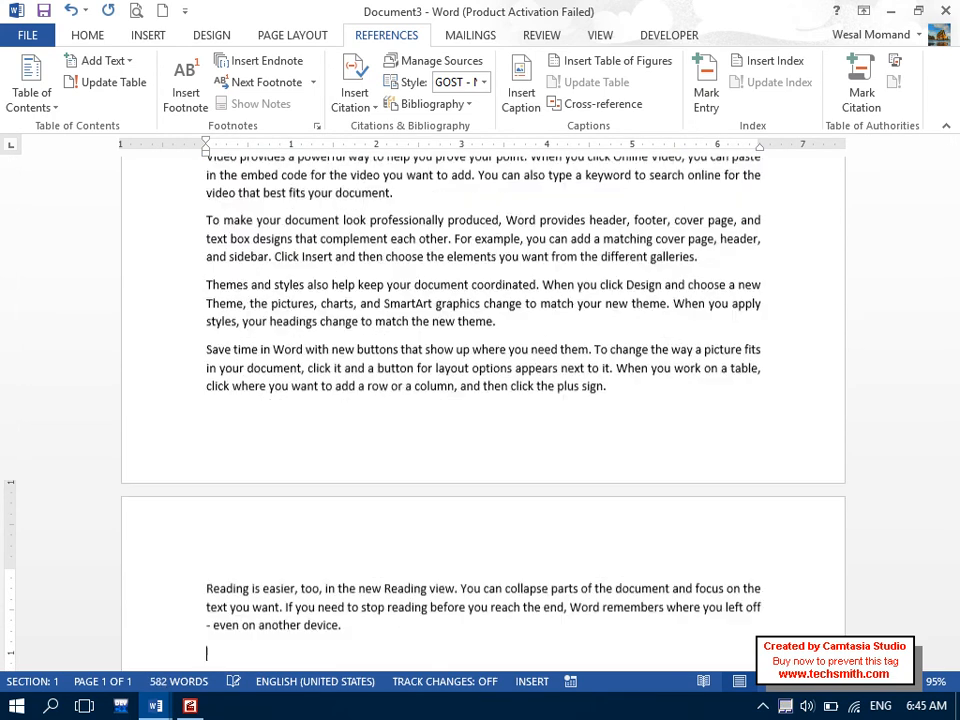
Follow the Microsoft Word cross-reference below the filler text to its heading, and highlight the Microsoft Power Point heading.
{"action": "left_click", "coordinate": [957, 383]}
{"action": "left_click_drag", "start_coordinate": [957, 383], "coordinate": [957, 439]}
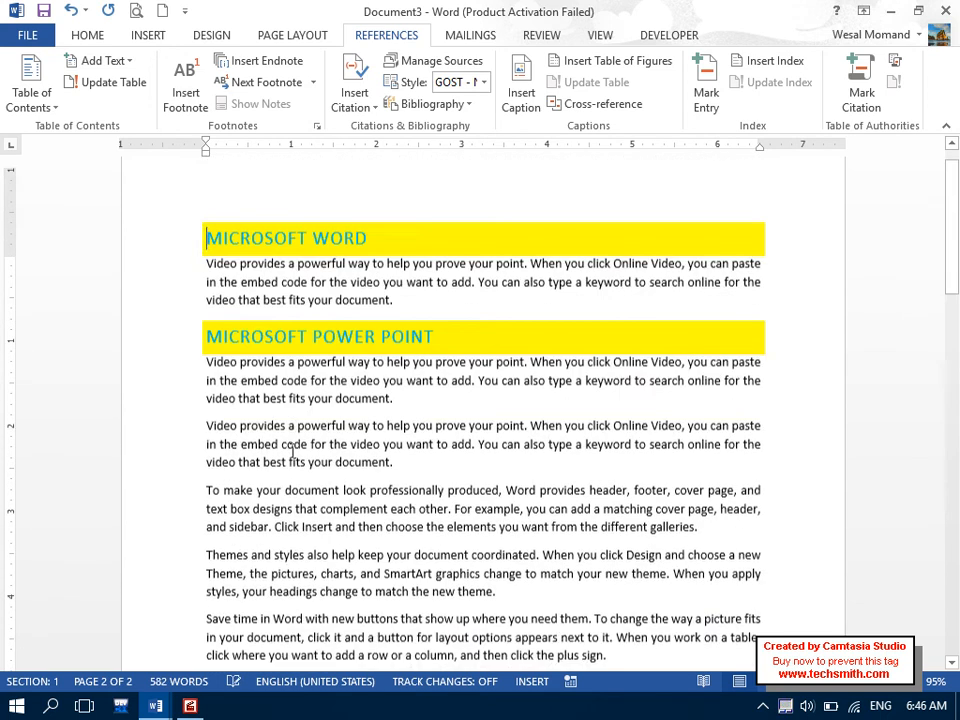
{"action": "scroll", "coordinate": [293, 451], "scroll_direction": "up", "scroll_amount": 1}
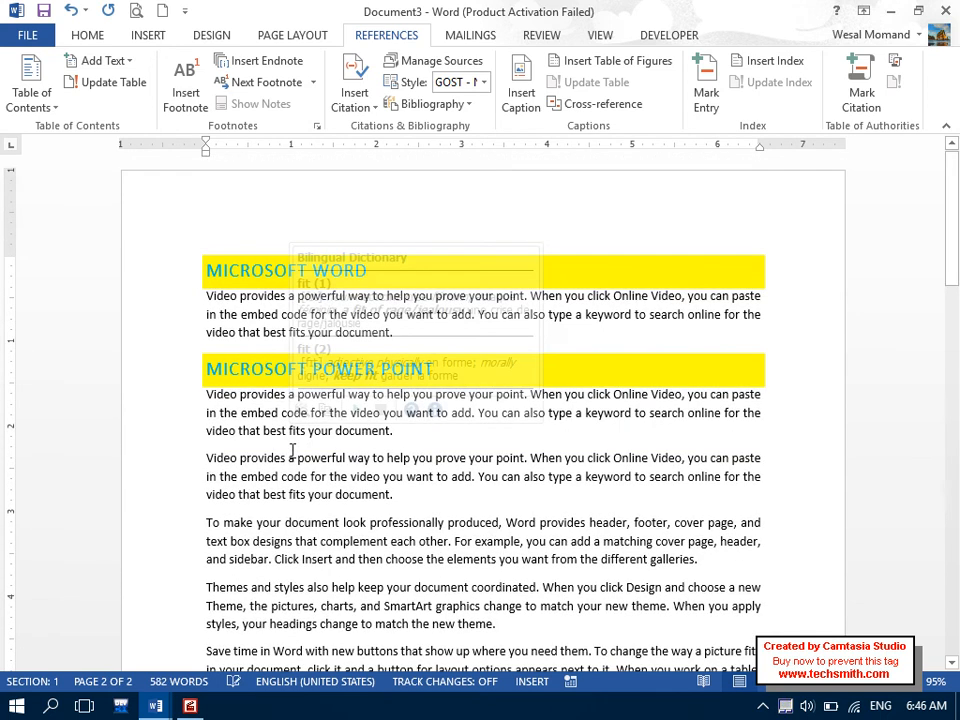
{"action": "left_click_drag", "start_coordinate": [954, 391], "coordinate": [954, 520]}
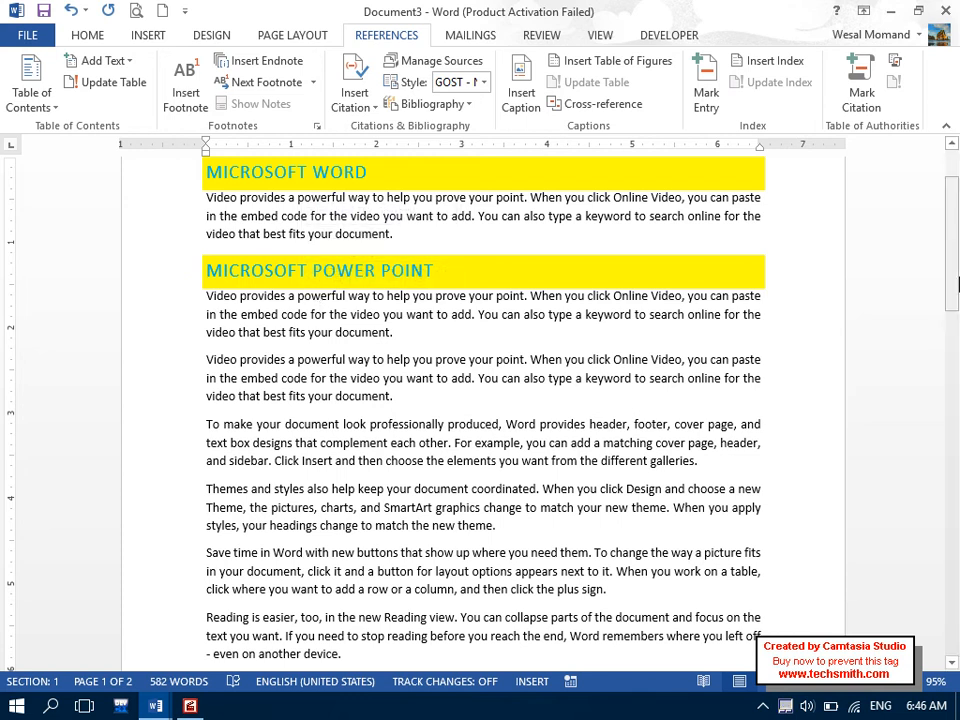
{"action": "left_click_drag", "start_coordinate": [526, 257], "coordinate": [204, 273]}
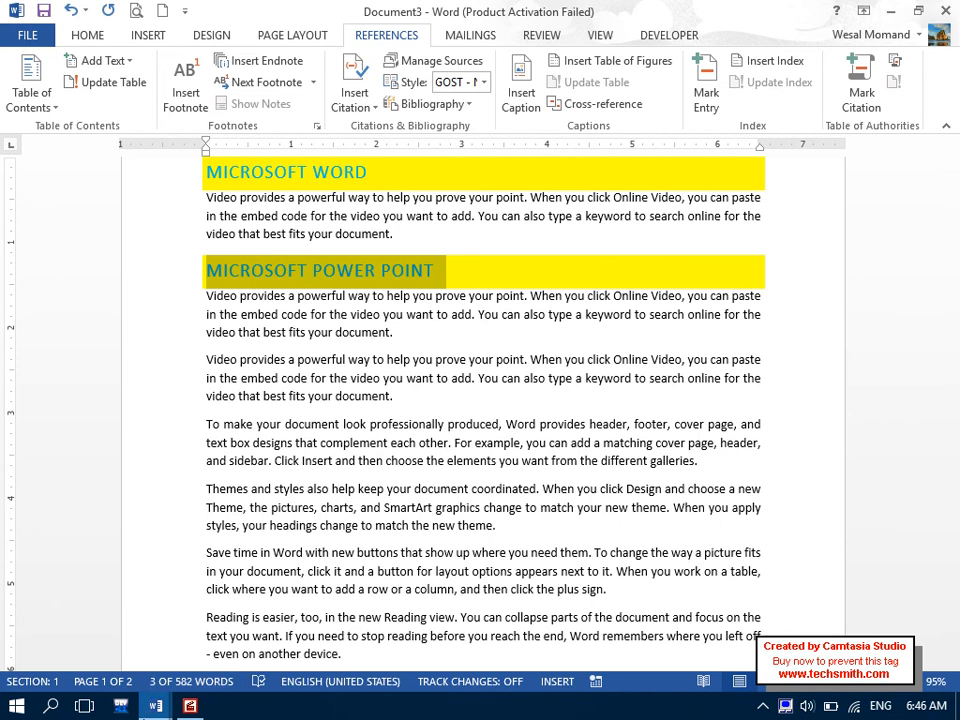
Undo the filler text, cross-references, headings and earlier deletion in Document3 to restore the captioned tables and table of figures.
{"action": "mouse_move", "coordinate": [155, 706]}
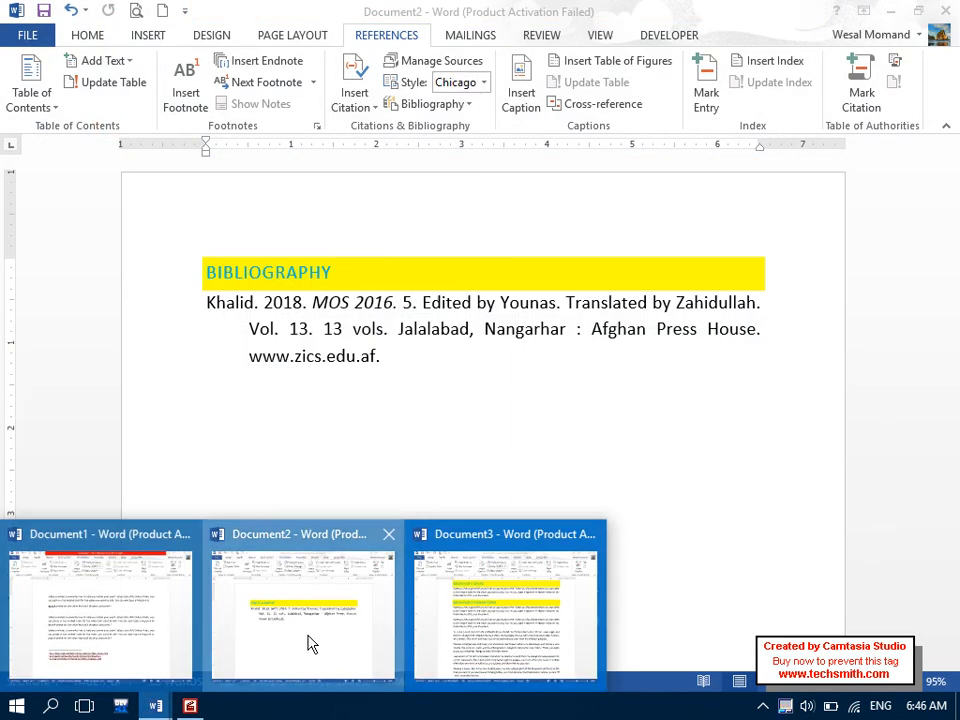
{"action": "left_click", "coordinate": [478, 637]}
{"action": "key", "text": "ctrl+z"}
{"action": "key", "text": "ctrl+z"}
{"action": "key", "text": "ctrl+z"}
{"action": "key", "text": "ctrl+z"}
{"action": "key", "text": "ctrl+z"}
{"action": "key", "text": "ctrl+z"}
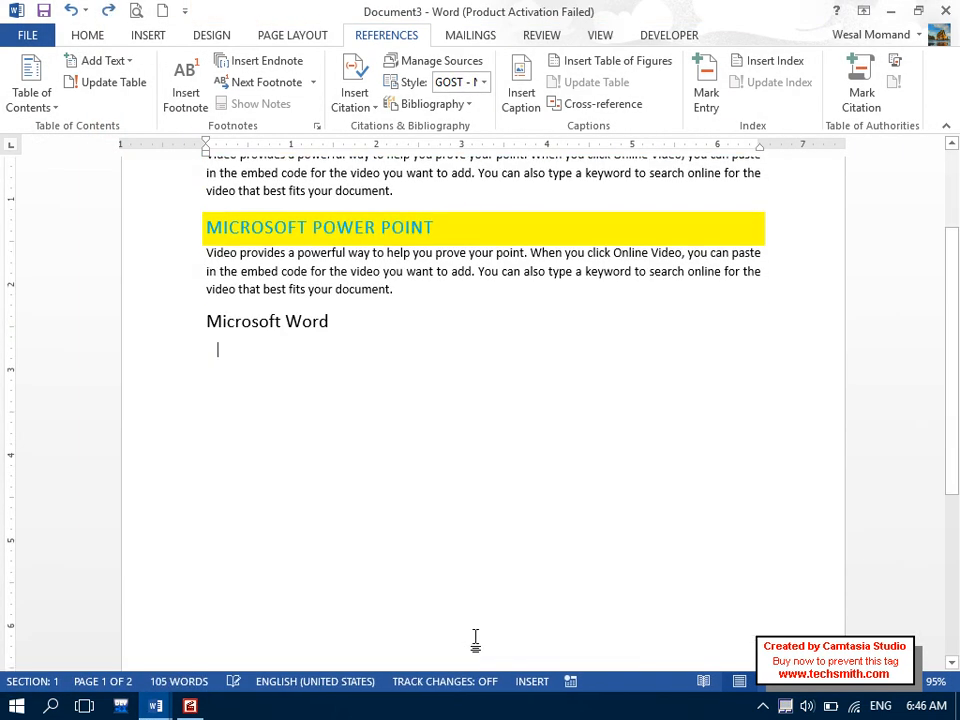
{"action": "key", "text": "ctrl+z"}
{"action": "key", "text": "ctrl+z"}
{"action": "key", "text": "ctrl+z"}
{"action": "key", "text": "ctrl+z"}
Replace the selected table of figures with a cross-reference to the entire caption of Table 1.
{"action": "left_click_drag", "start_coordinate": [954, 519], "coordinate": [956, 537]}
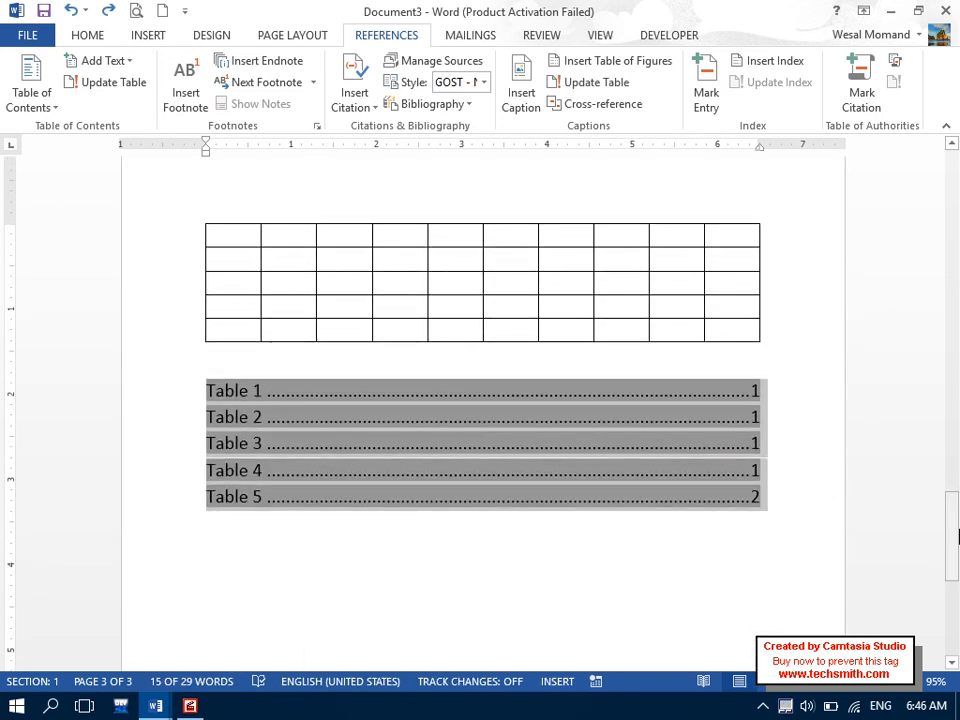
{"action": "key", "text": "Delete"}
{"action": "left_click", "coordinate": [600, 108]}
{"action": "left_click", "coordinate": [420, 335]}
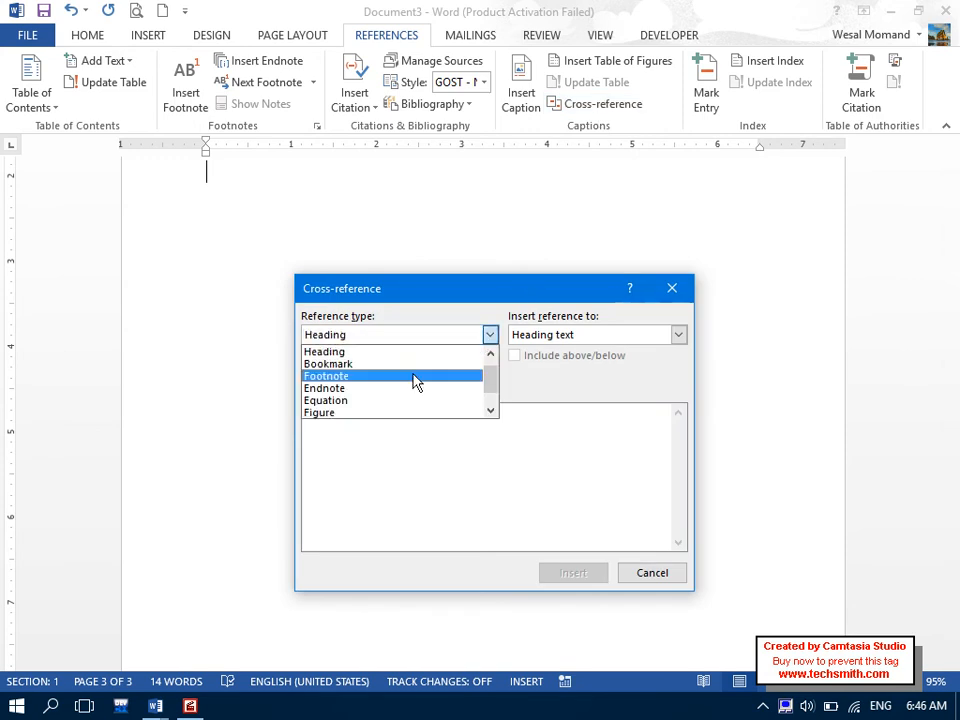
{"action": "left_click_drag", "start_coordinate": [490, 378], "coordinate": [491, 402]}
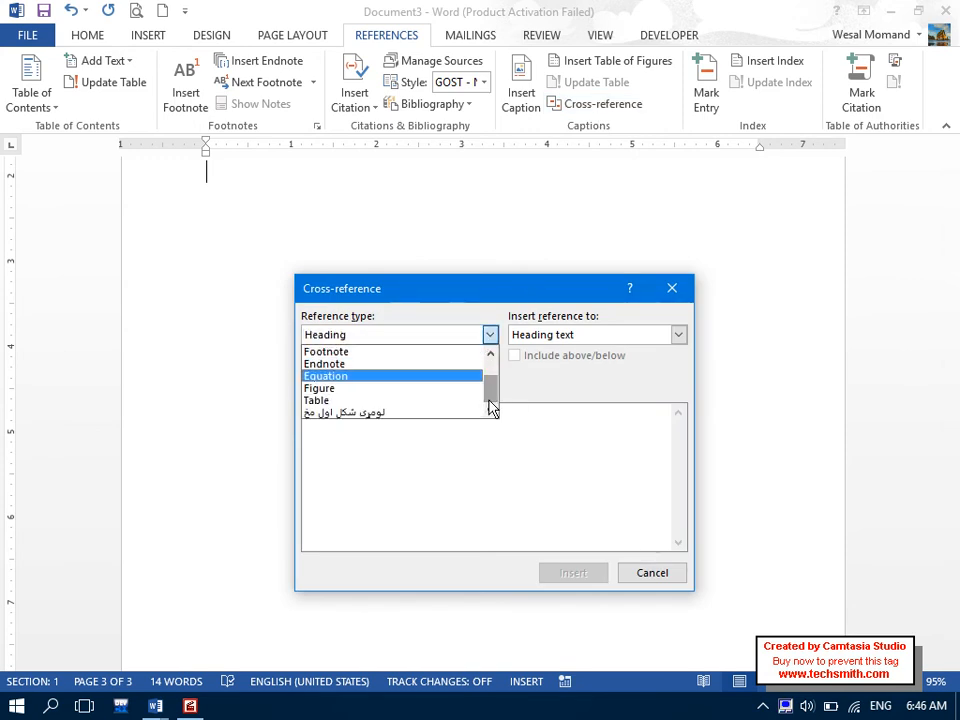
{"action": "left_click", "coordinate": [385, 400]}
{"action": "left_click", "coordinate": [546, 579]}
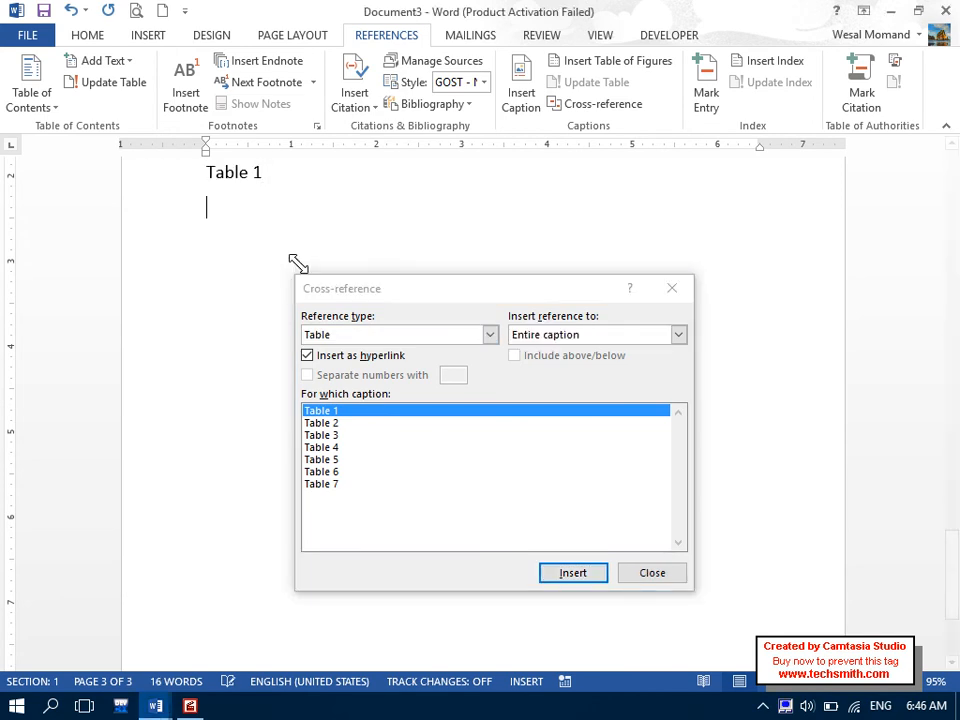
Insert cross-references to the entire captions of Table 2 and Table 3 on separate lines, and close the Cross-reference dialog.
{"action": "left_click", "coordinate": [335, 434]}
{"action": "left_click", "coordinate": [332, 423]}
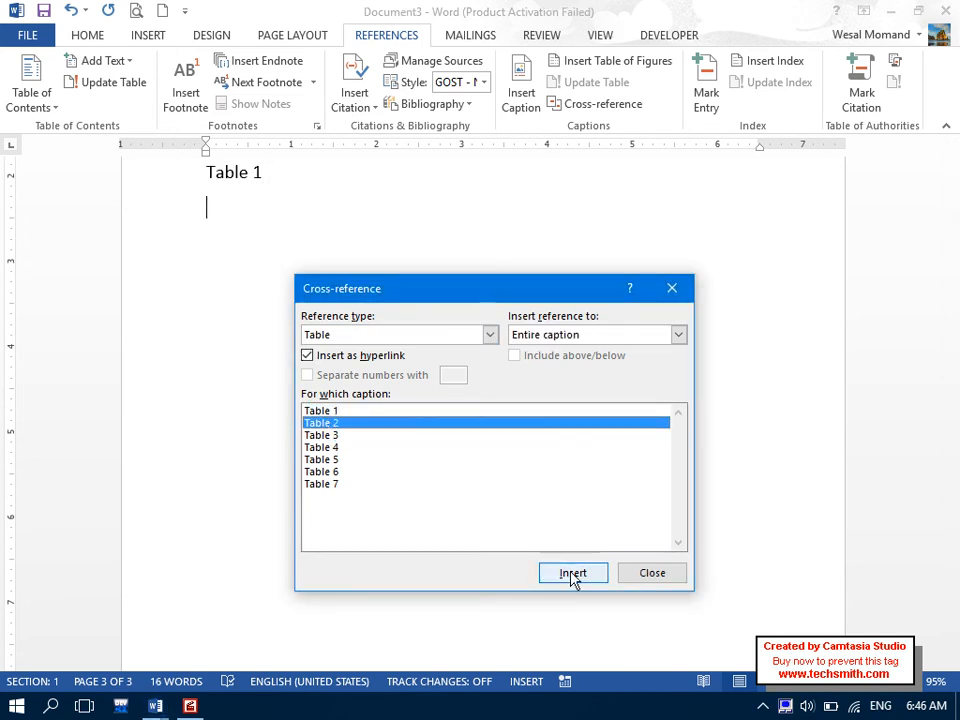
{"action": "left_click", "coordinate": [573, 577]}
{"action": "left_click", "coordinate": [274, 200]}
{"action": "key", "text": "Return"}
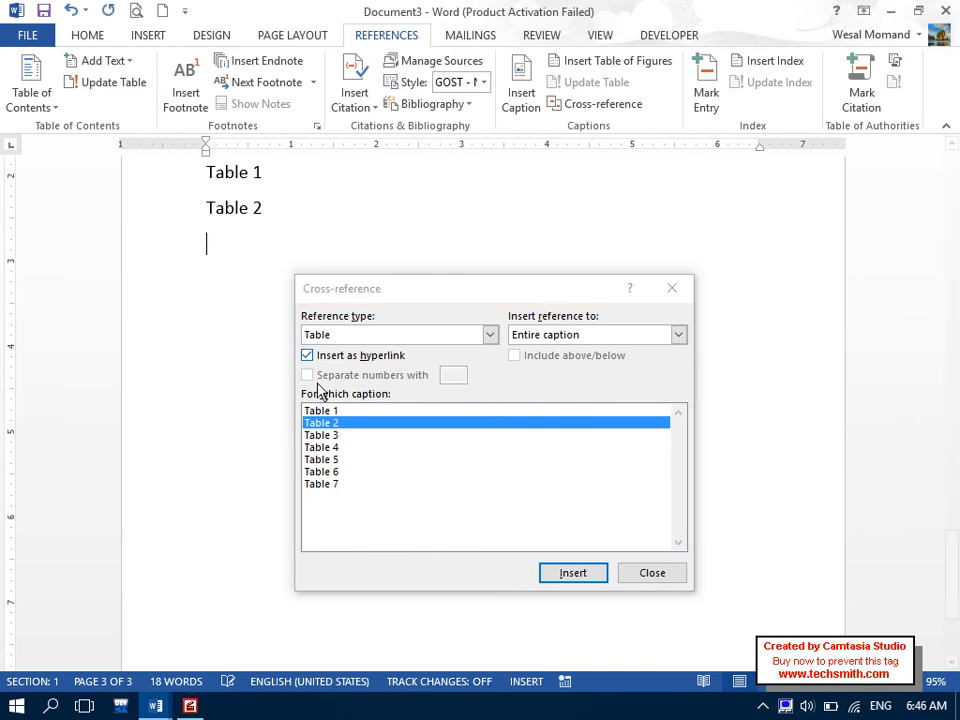
{"action": "left_click", "coordinate": [330, 436]}
{"action": "left_click", "coordinate": [560, 575]}
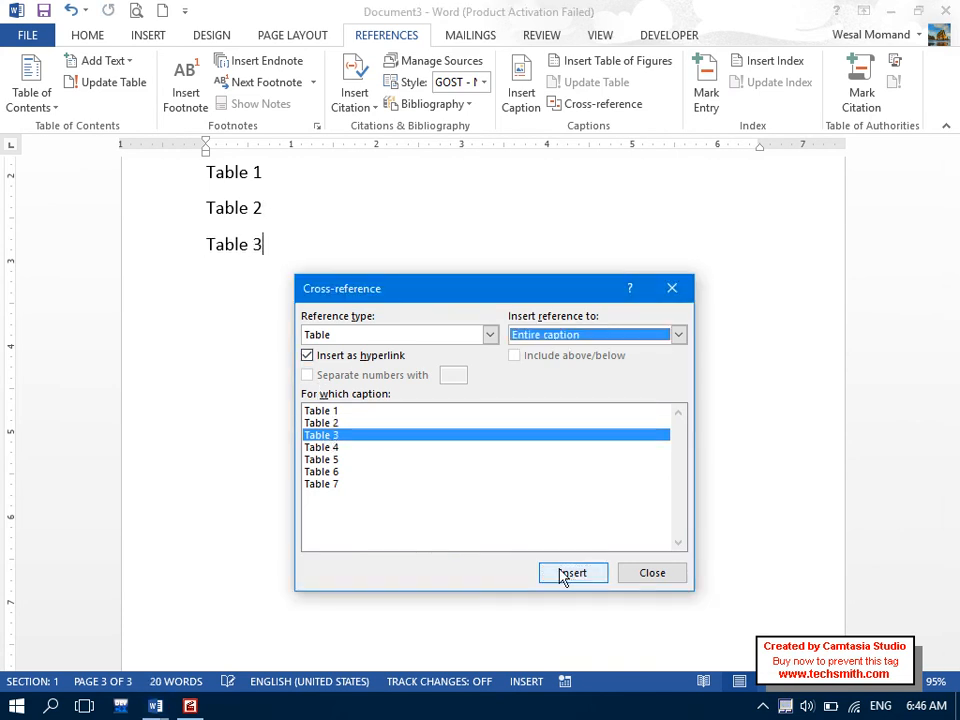
{"action": "left_click", "coordinate": [676, 570]}
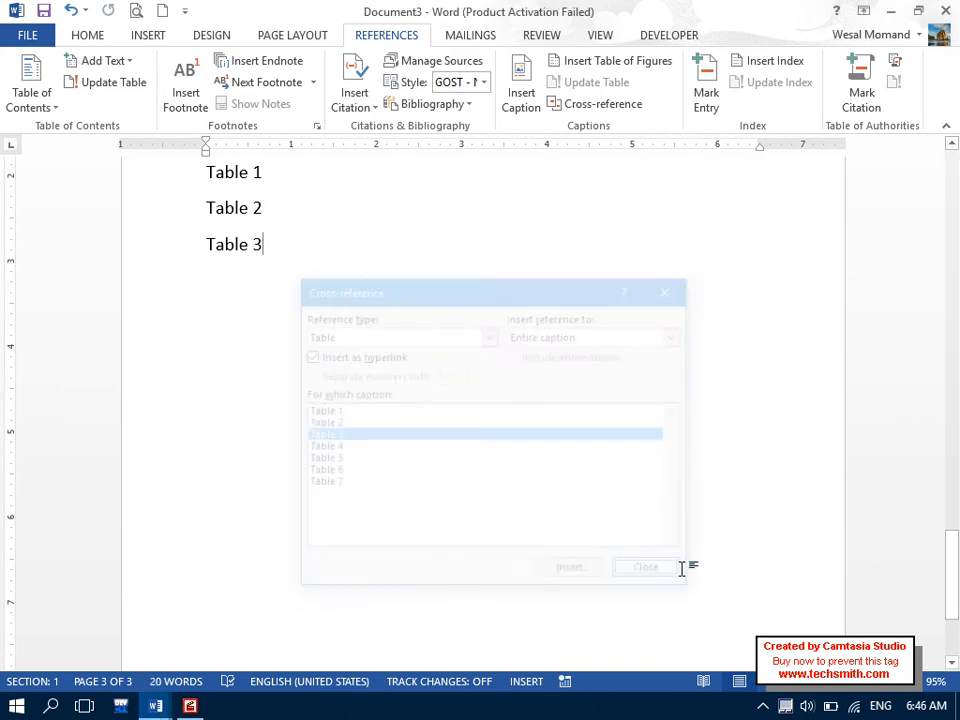
Follow the Table 2 cross-reference to its captioned table, and return to the cross-references at the document's end.
{"action": "left_click", "coordinate": [236, 212], "text": "ctrl"}
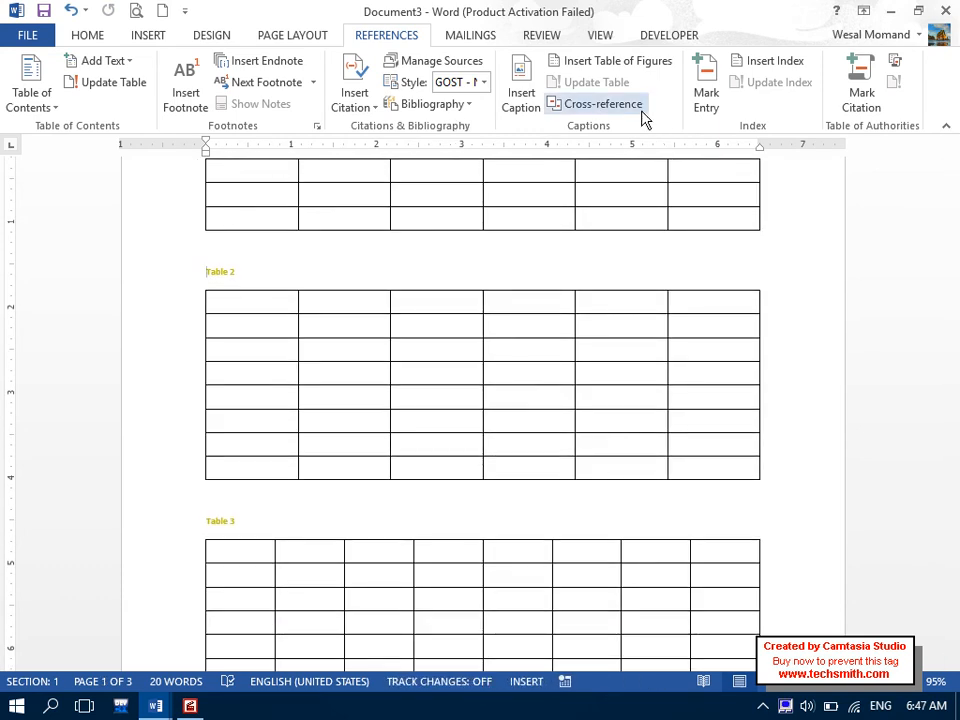
{"action": "left_click_drag", "start_coordinate": [952, 235], "coordinate": [955, 572]}
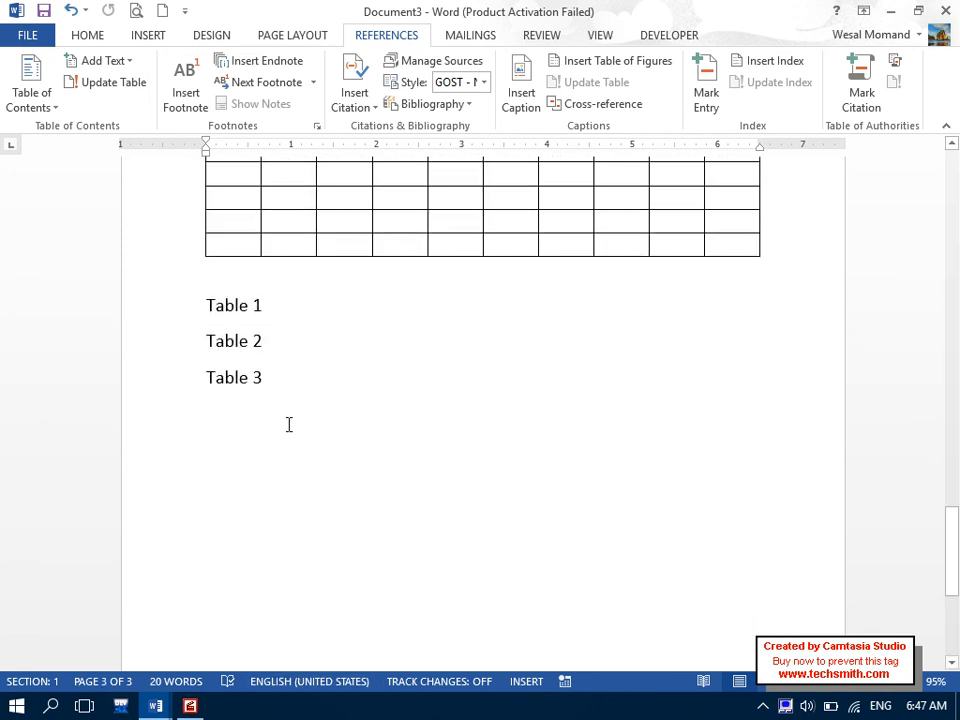
Delete the three table cross-references, and clear all remaining content from the document.
{"action": "left_click_drag", "start_coordinate": [253, 385], "coordinate": [146, 302]}
{"action": "key", "text": "Delete"}
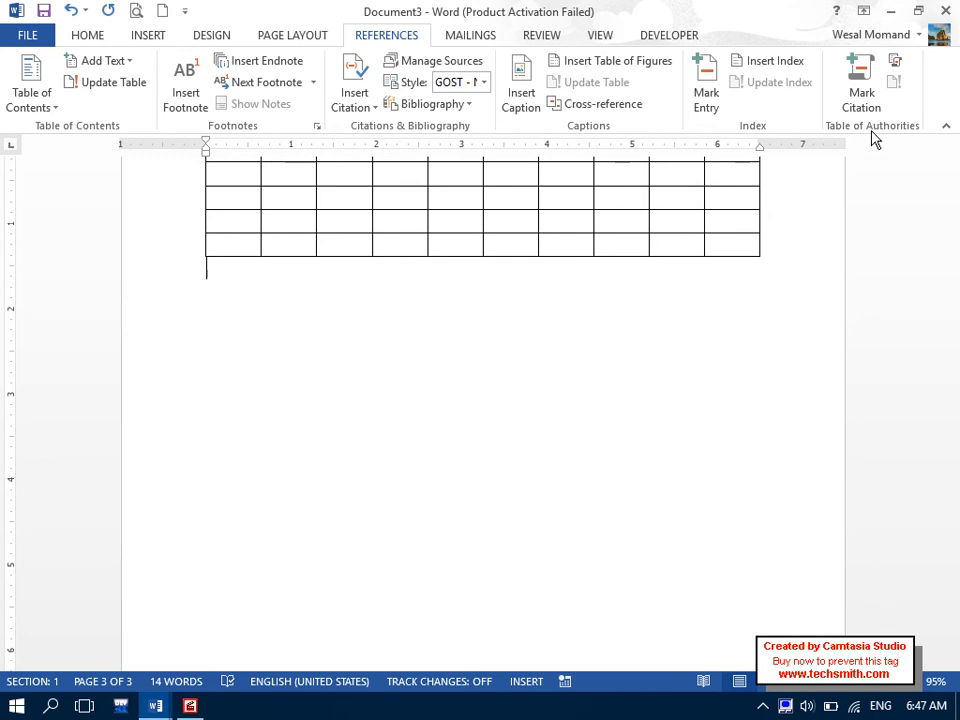
{"action": "key", "text": "ctrl+a"}
{"action": "key", "text": "Delete"}
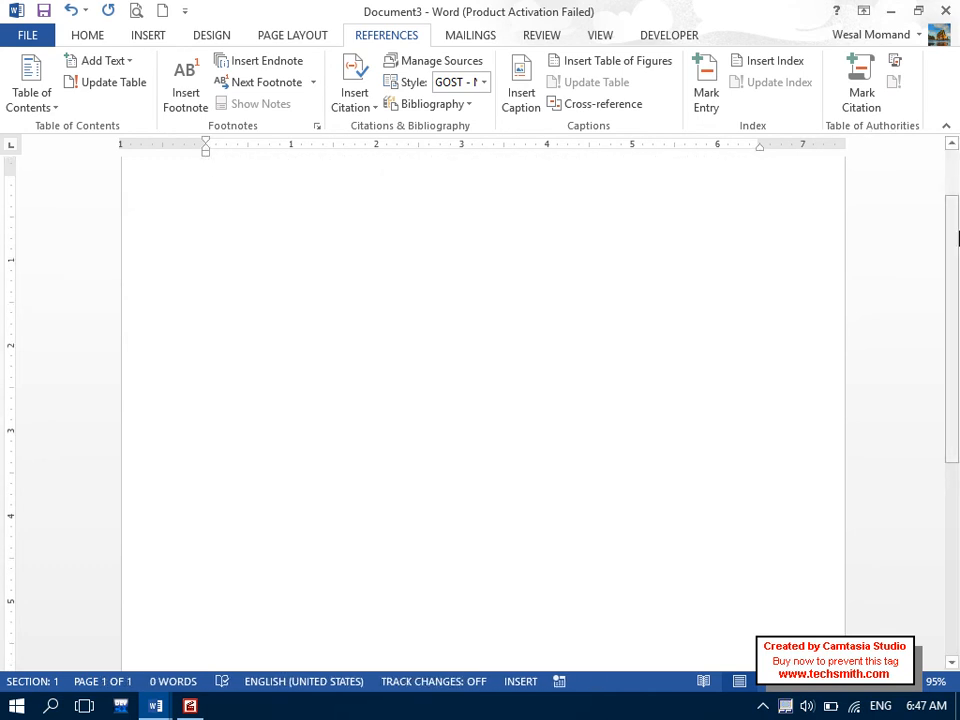
Close Document3 without saving it.
{"action": "scroll", "coordinate": [941, 174], "scroll_direction": "up", "scroll_amount": 2}
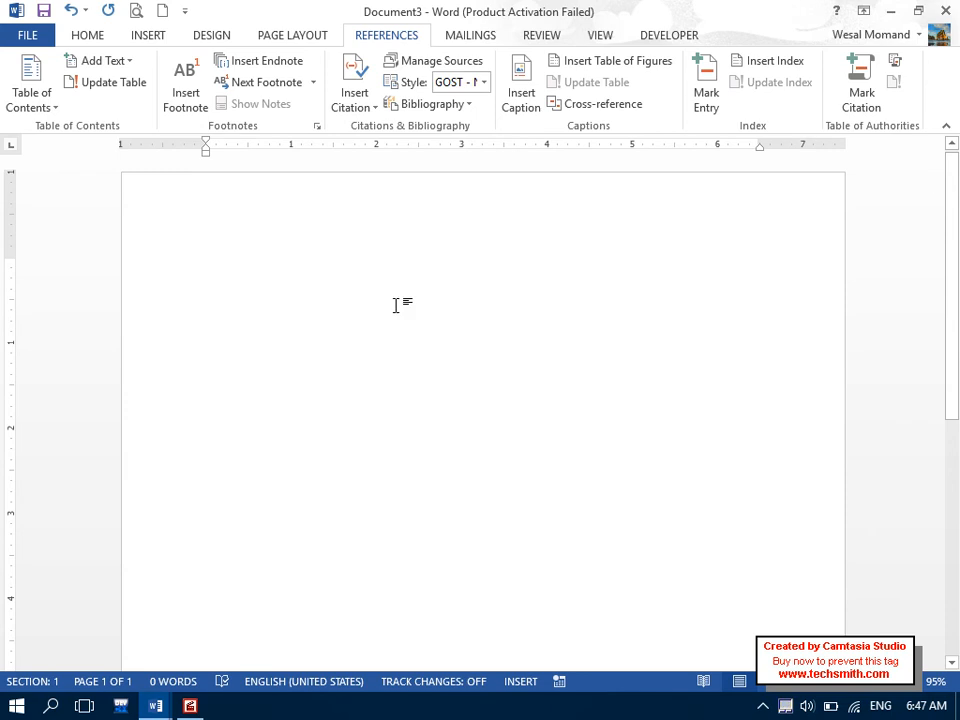
{"action": "scroll", "coordinate": [518, 309], "scroll_direction": "down", "scroll_amount": 1, "text": "ctrl"}
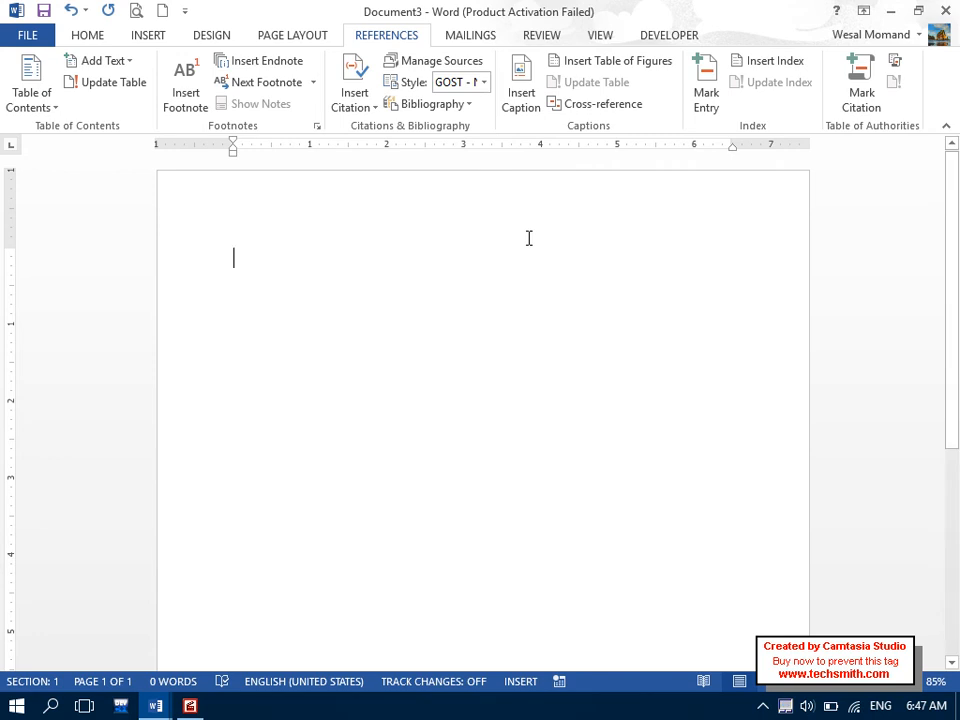
{"action": "key", "text": "ctrl+w"}
{"action": "left_click", "coordinate": [480, 390]}
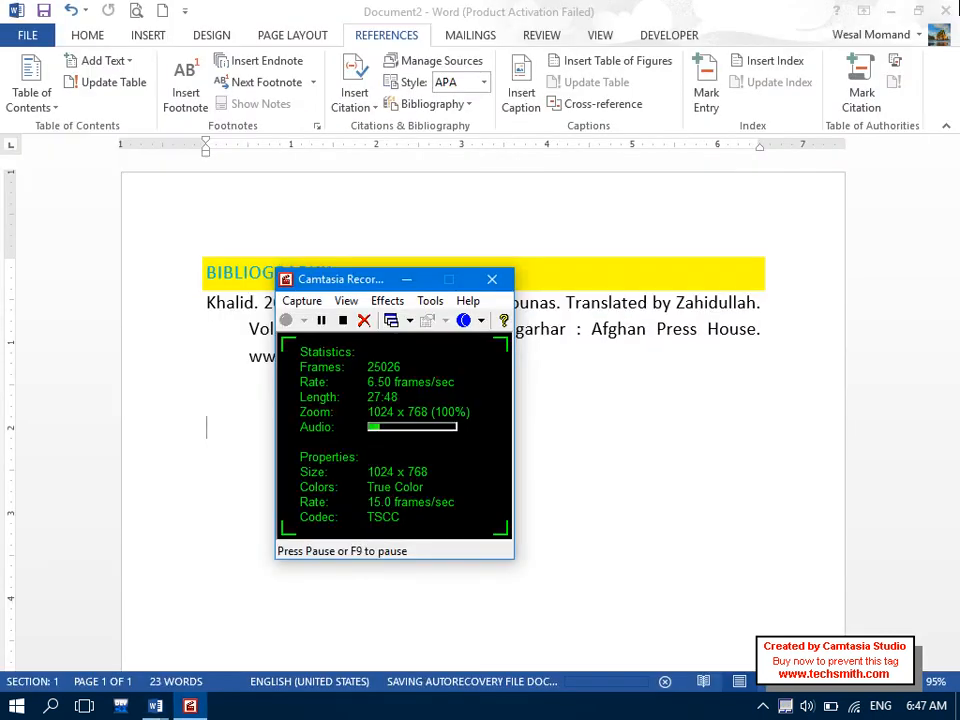
Show the desktop and open the Computer Science Deptt Data folder on Local Disk (E:) in File Explorer.
{"action": "key", "text": "super+d"}
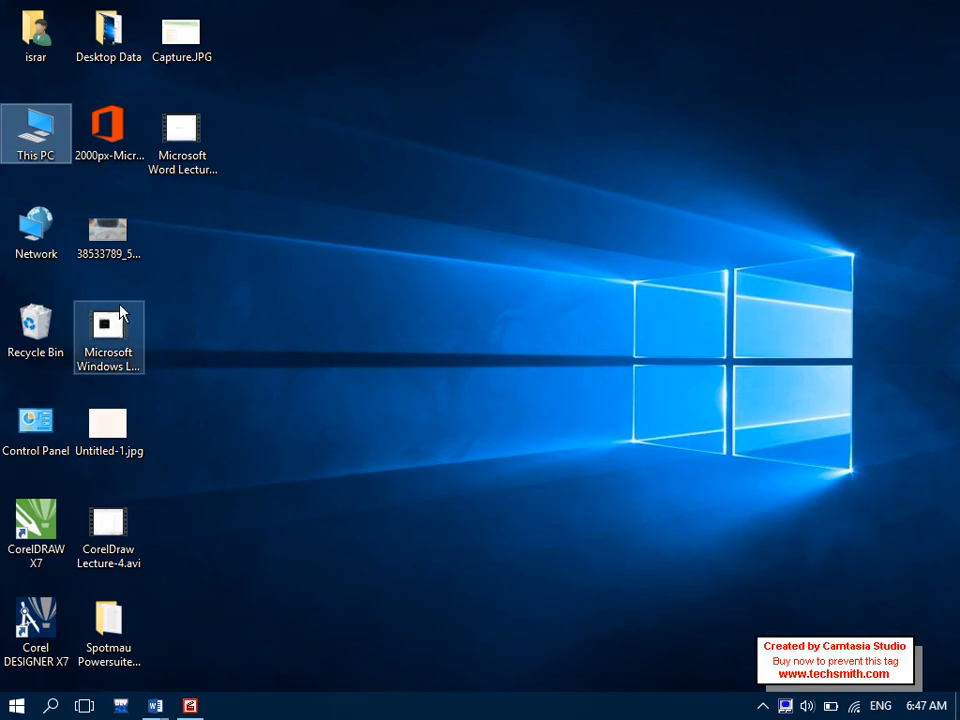
{"action": "double_click", "coordinate": [38, 140]}
{"action": "double_click", "coordinate": [490, 362]}
{"action": "key", "text": "Right"}
{"action": "key", "text": "Right"}
{"action": "key", "text": "Return"}
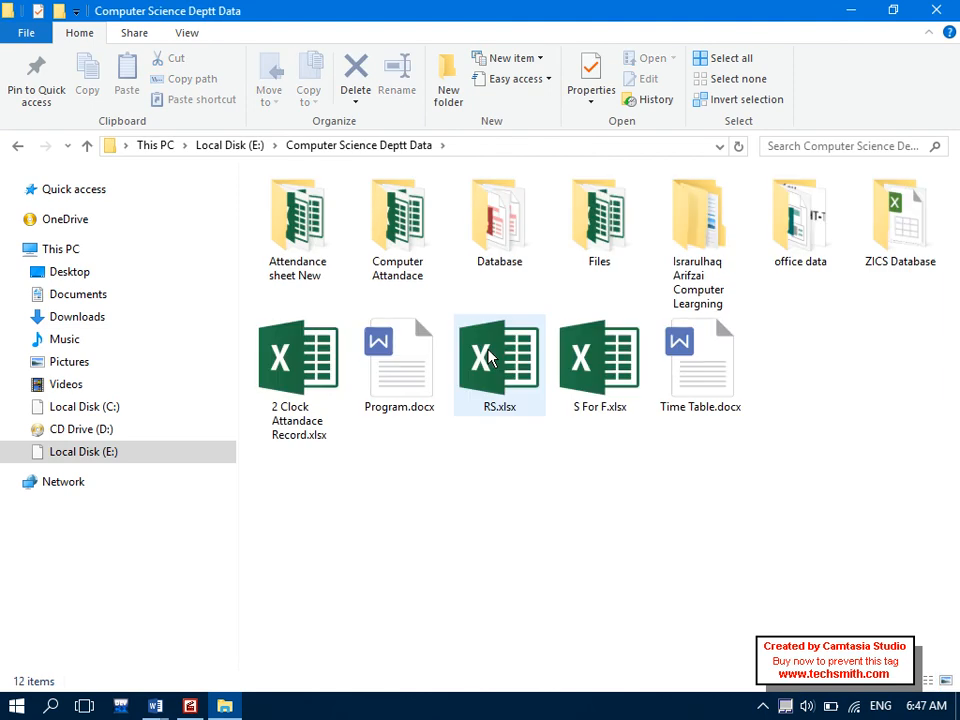
Browse through the computer learning folder to 5-Networking Leargning, 2- CCNA, and open CCNA Materials.
{"action": "key", "text": "Right"}
{"action": "key", "text": "Right"}
{"action": "key", "text": "Right"}
{"action": "key", "text": "Right"}
{"action": "key", "text": "Right"}
{"action": "key", "text": "Return"}
{"action": "key", "text": "Right"}
{"action": "key", "text": "Right"}
{"action": "key", "text": "Right"}
{"action": "key", "text": "Right"}
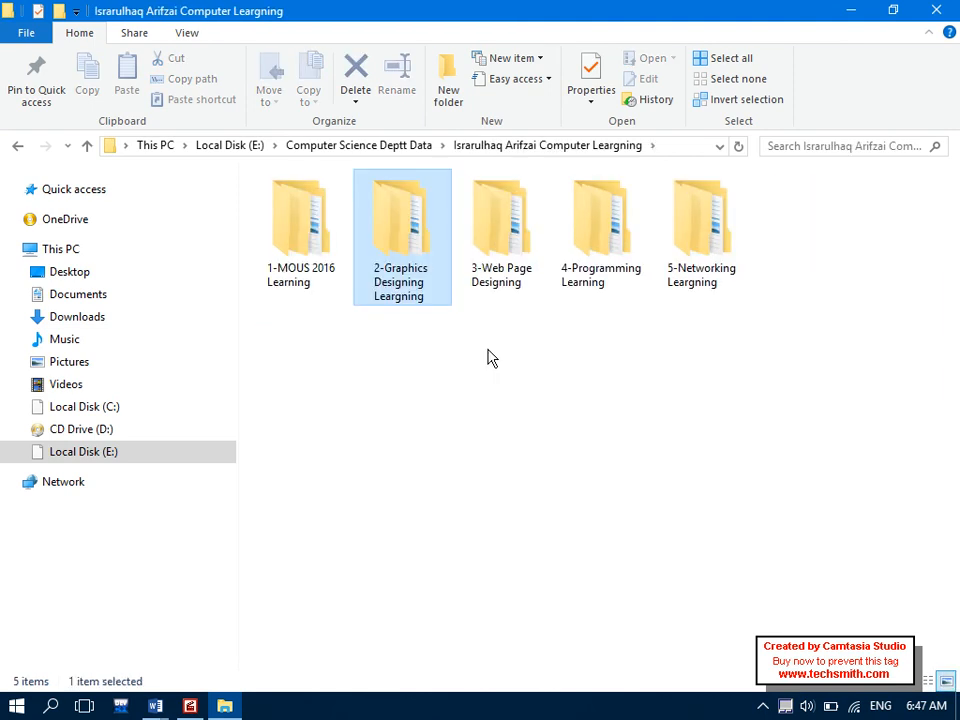
{"action": "key", "text": "Right"}
{"action": "key", "text": "Return"}
{"action": "key", "text": "Right"}
{"action": "key", "text": "Return"}
{"action": "key", "text": "Down"}
{"action": "key", "text": "Return"}
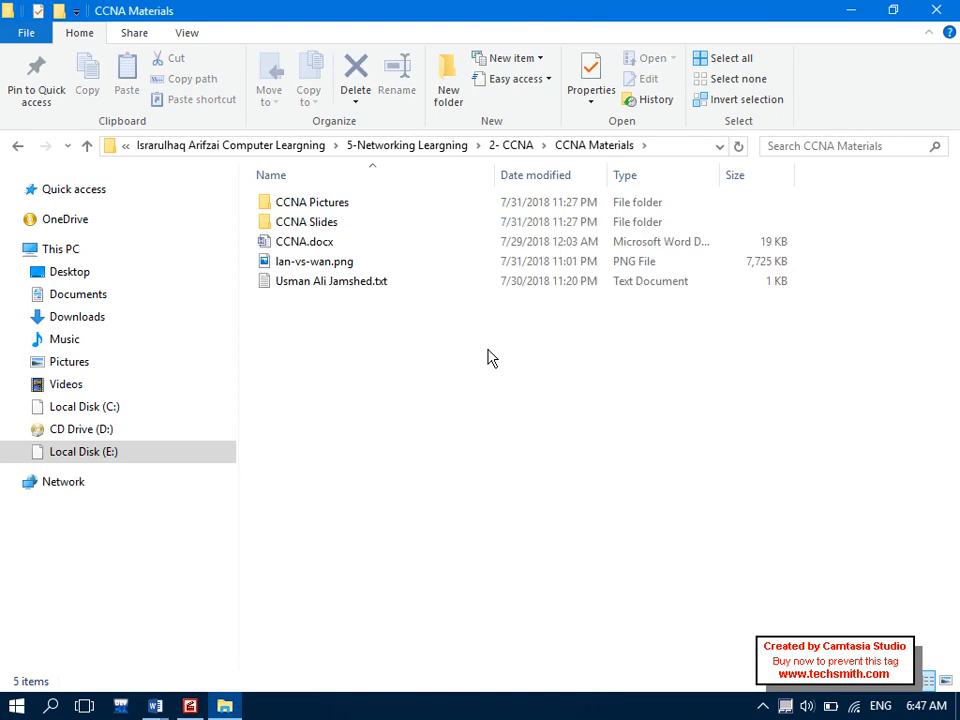
Open CCNA.docx in WPS Writer, also try opening it in Word, and decline the read-only copy.
{"action": "key", "text": "Down"}
{"action": "key", "text": "Down"}
{"action": "key", "text": "Down"}
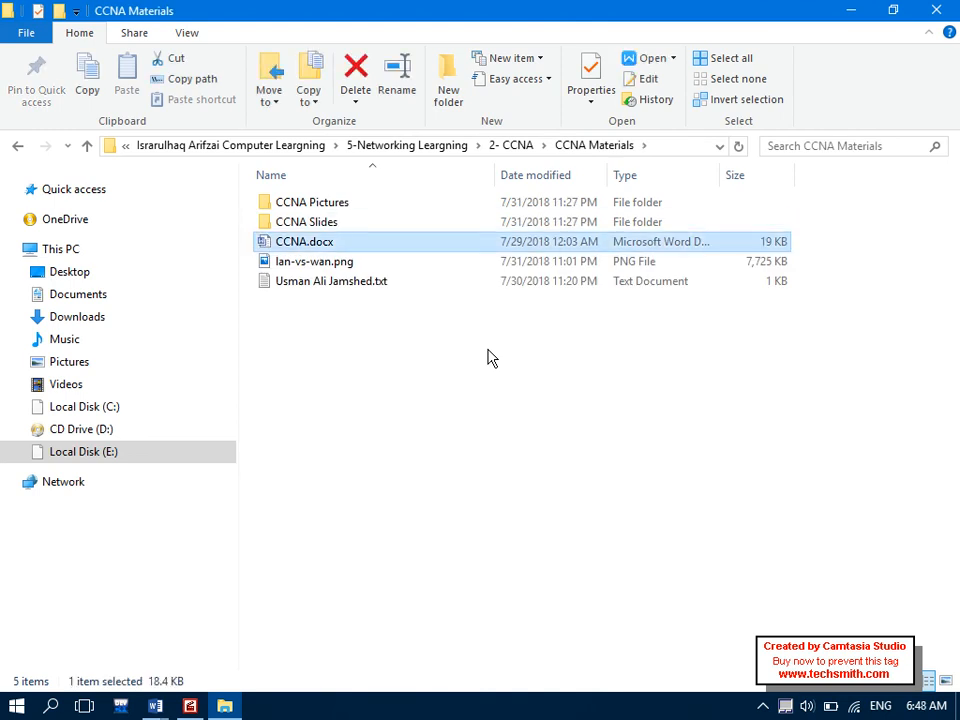
{"action": "right_click", "coordinate": [372, 250]}
{"action": "mouse_move", "coordinate": [490, 390]}
{"action": "left_click", "coordinate": [711, 418]}
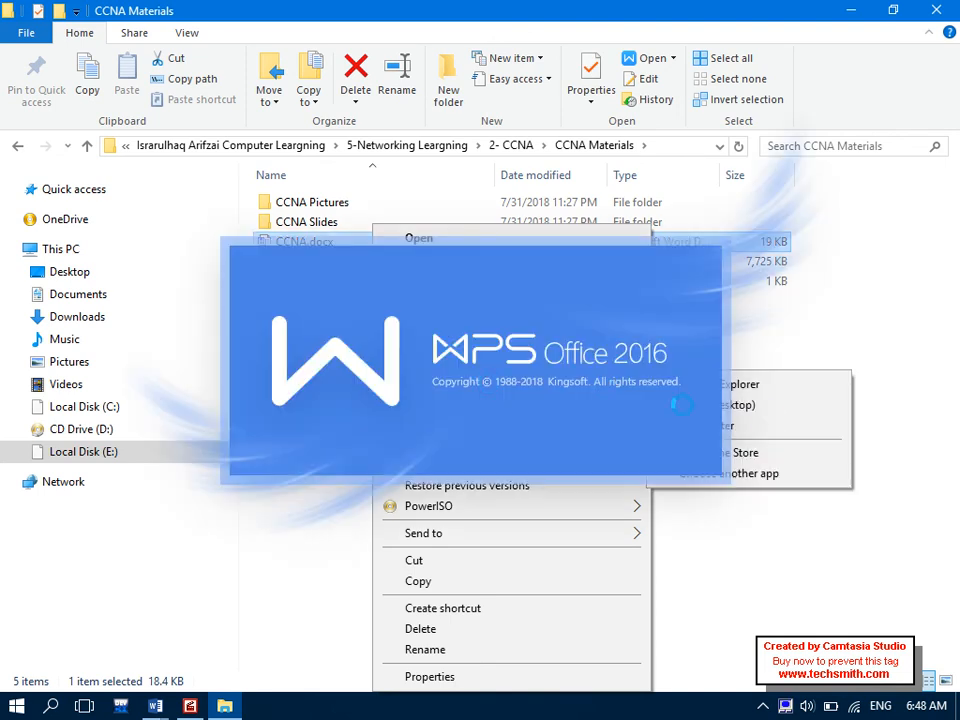
{"action": "left_click", "coordinate": [769, 409]}
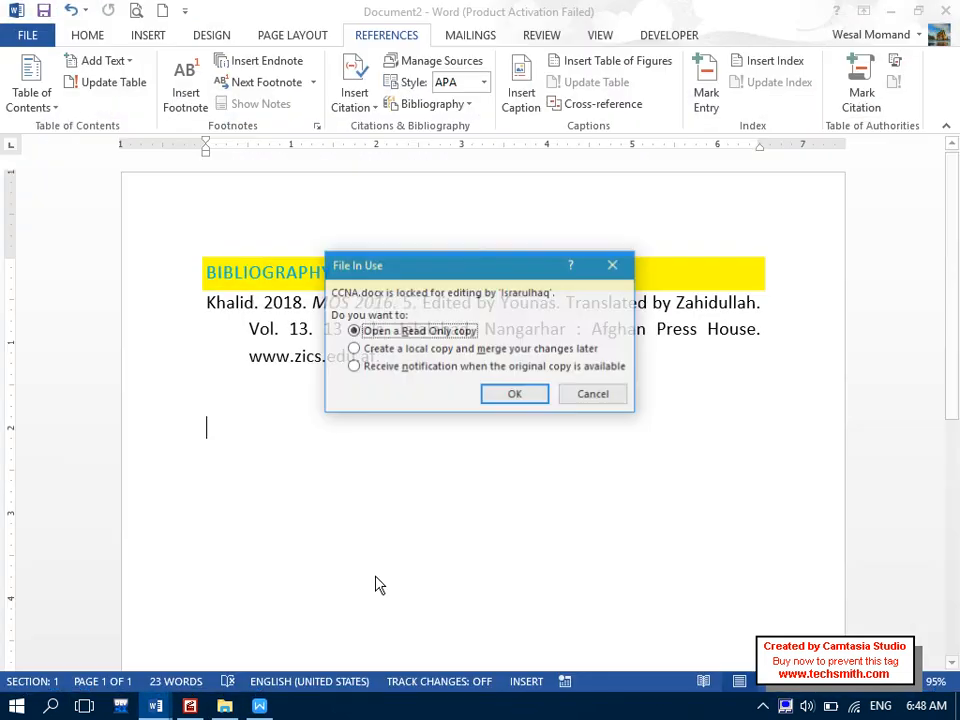
{"action": "left_click", "coordinate": [585, 396]}
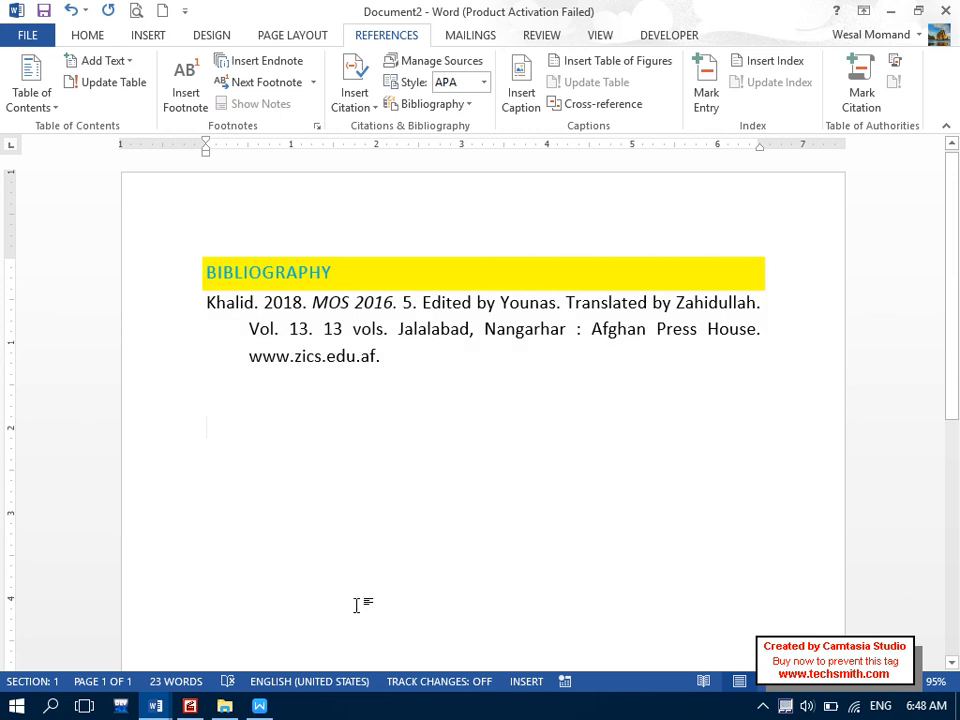
View CCNA.docx in WPS Writer, then close it and minimize the Word window.
{"action": "left_click", "coordinate": [258, 706]}
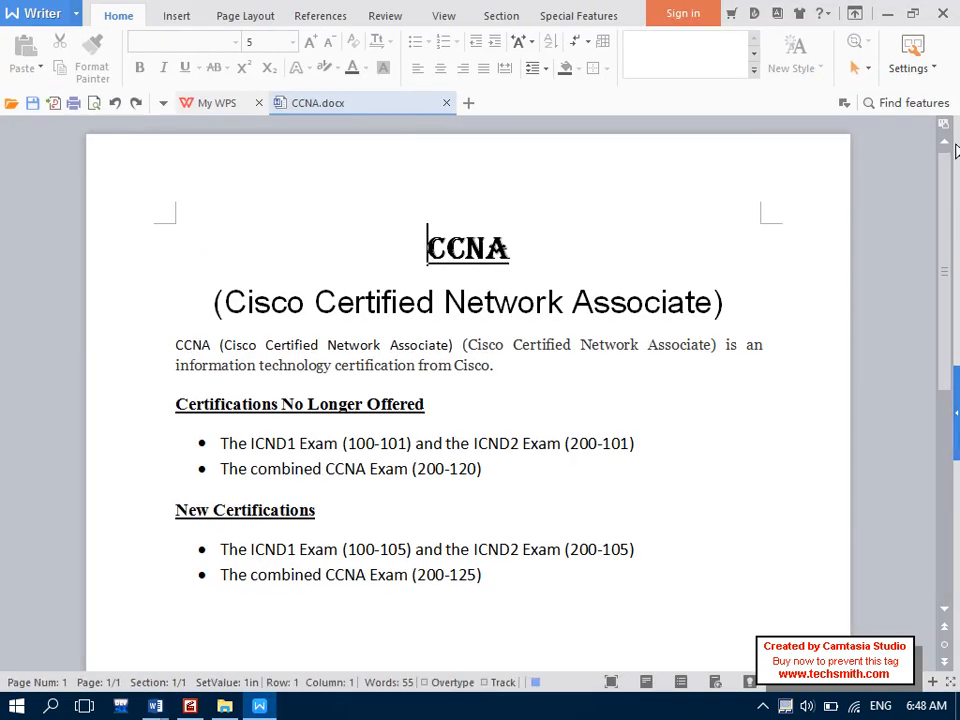
{"action": "left_click", "coordinate": [942, 14]}
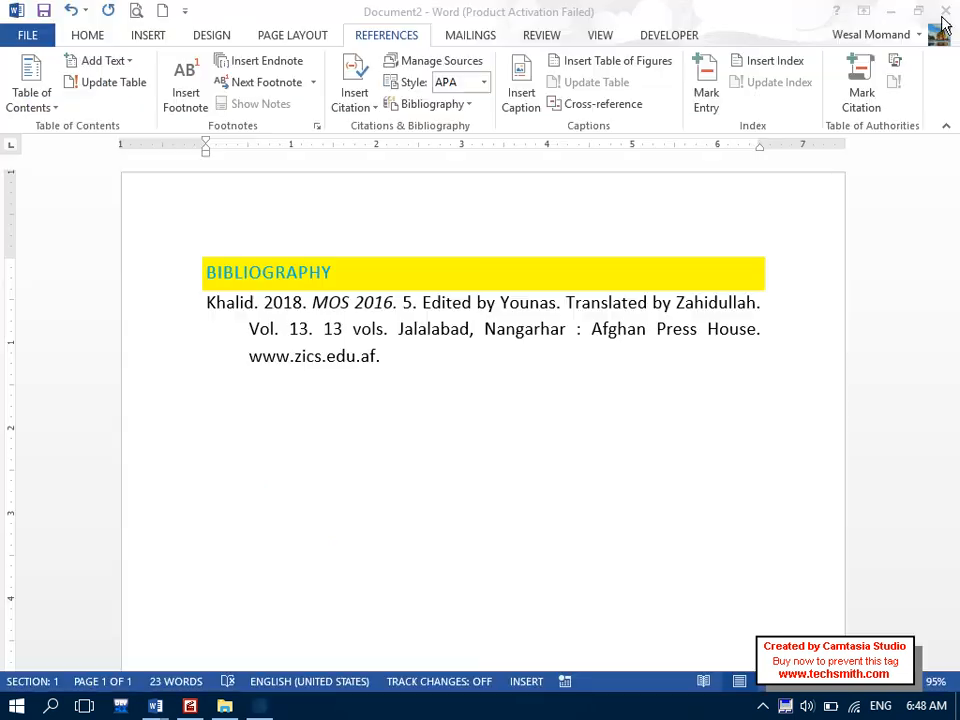
{"action": "left_click", "coordinate": [891, 11]}
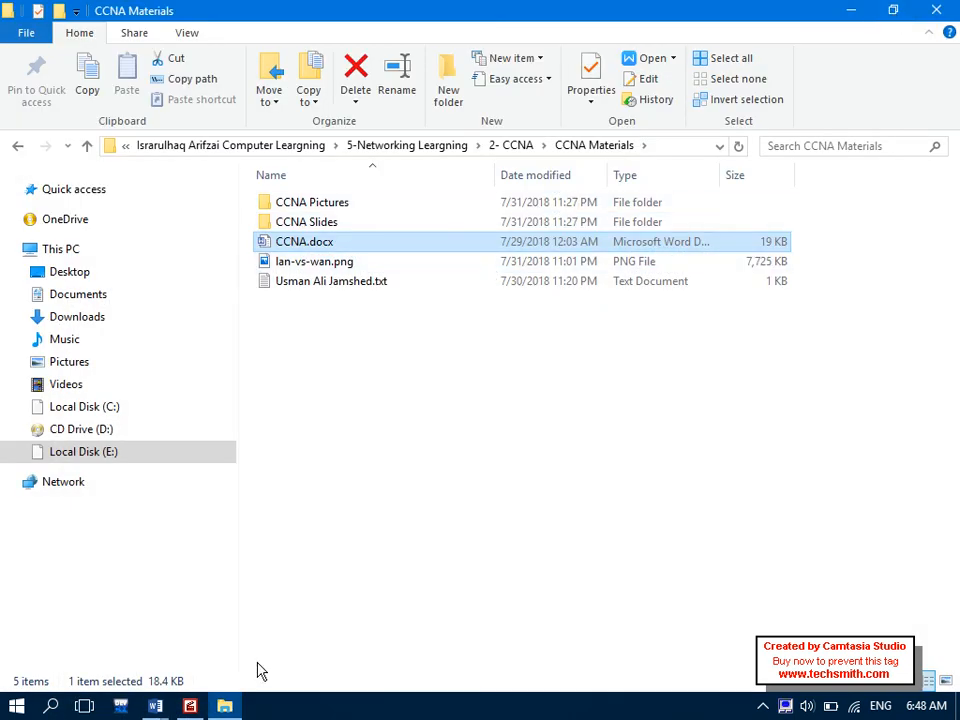
Switch back to Document2 in Word and replace its bibliography with the title "Computer".
{"action": "left_click", "coordinate": [155, 706]}
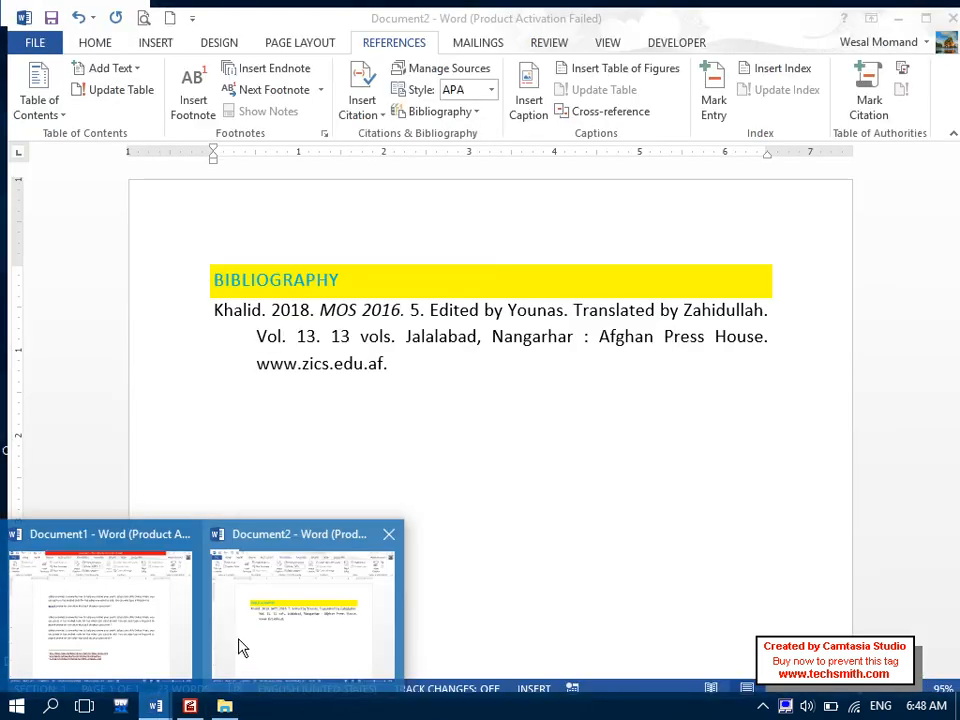
{"action": "left_click", "coordinate": [243, 640]}
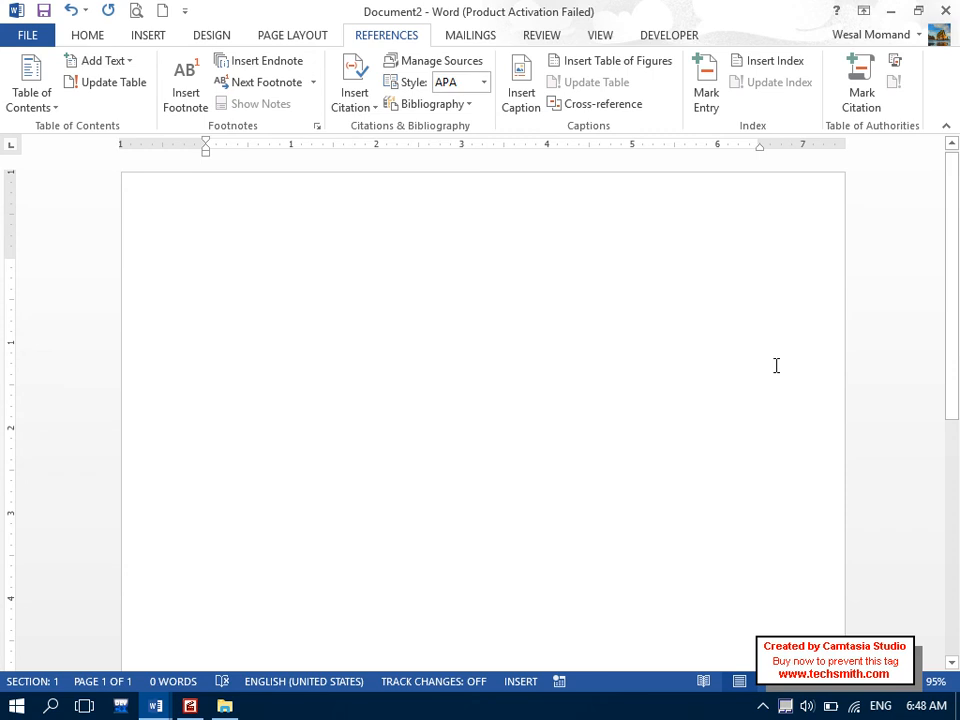
{"action": "type", "text": "COmputer"}
{"action": "key", "text": "Return"}
Set the font size to 11 below the title and generate sample paragraphs with =rand().
{"action": "left_click", "coordinate": [84, 37]}
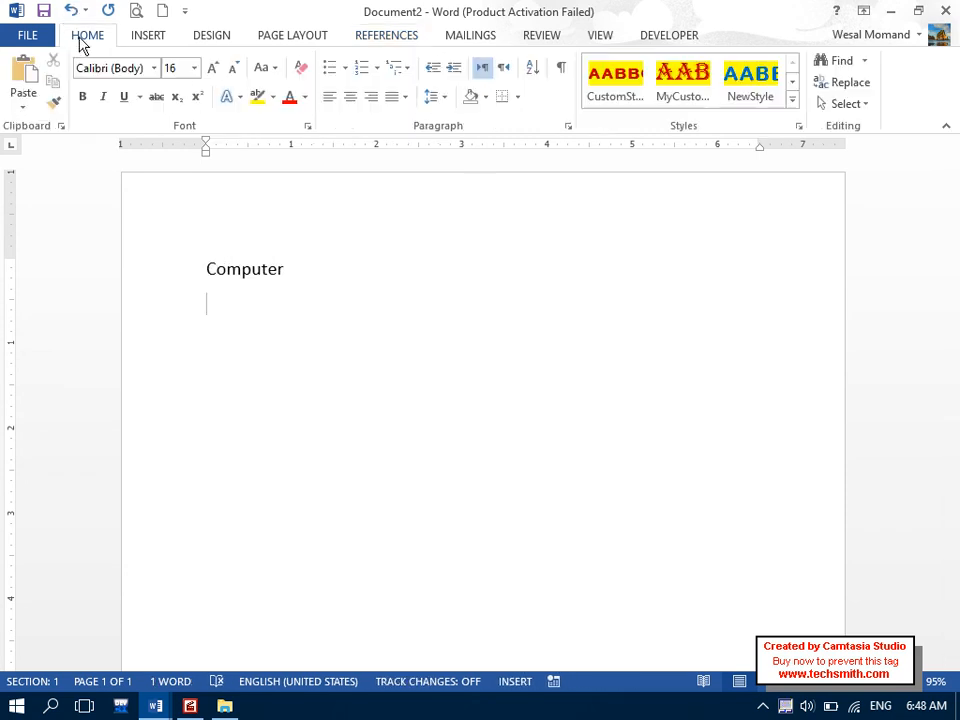
{"action": "left_click", "coordinate": [184, 69]}
{"action": "key", "text": "Escape"}
{"action": "type", "text": "=rand()"}
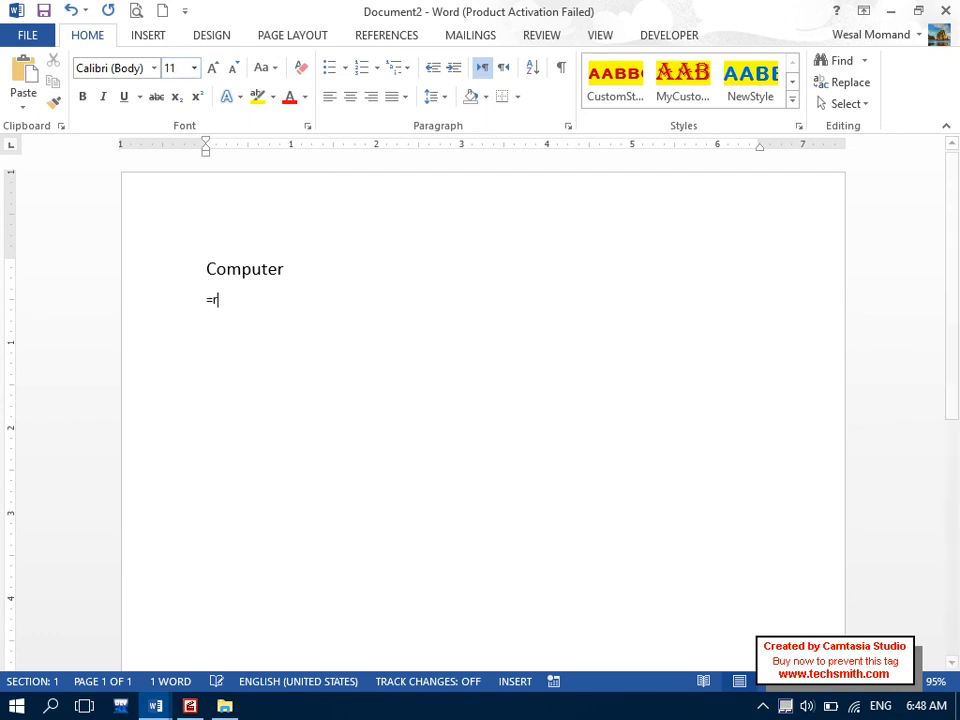
{"action": "key", "text": "Return"}
Copy all the sample paragraphs and paste them repeatedly until the document reaches ten pages.
{"action": "left_click_drag", "start_coordinate": [379, 619], "coordinate": [131, 315]}
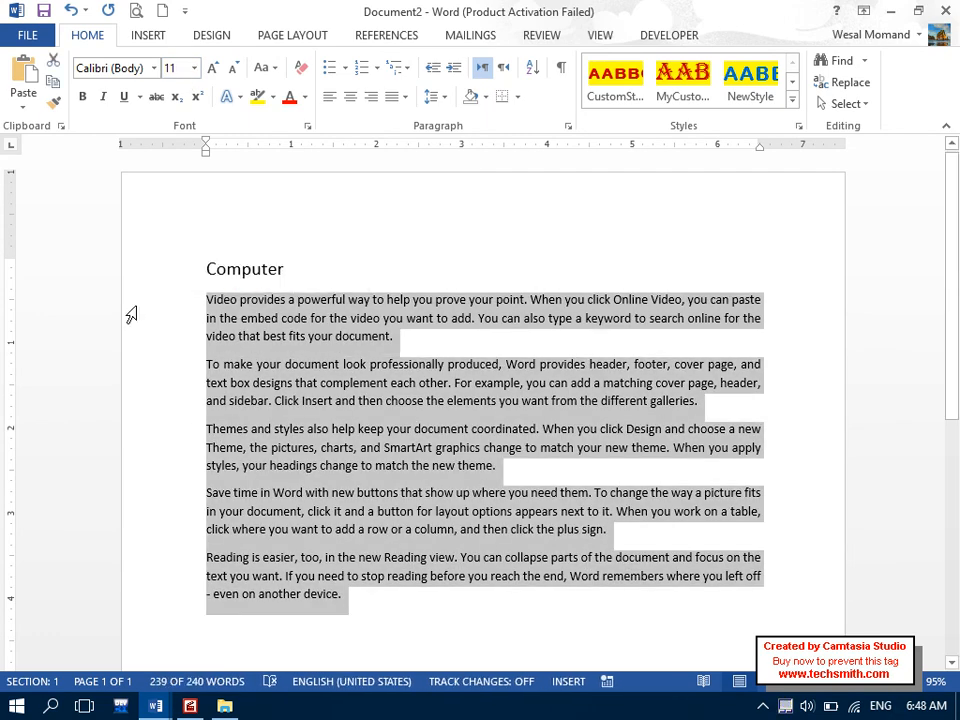
{"action": "key", "text": "ctrl+c"}
{"action": "key", "text": "ctrl+v"}
{"action": "key", "text": "ctrl+v"}
{"action": "key", "text": "ctrl+v"}
{"action": "key", "text": "ctrl+v"}
{"action": "key", "text": "ctrl+v"}
{"action": "key", "text": "ctrl+v"}
{"action": "key", "text": "ctrl+v"}
{"action": "key", "text": "ctrl+v"}
{"action": "key", "text": "ctrl+v"}
{"action": "key", "text": "ctrl+v"}
{"action": "key", "text": "ctrl+v"}
{"action": "key", "text": "ctrl+v"}
{"action": "key", "text": "ctrl+v"}
{"action": "key", "text": "ctrl+v"}
{"action": "key", "text": "ctrl+v"}
{"action": "key", "text": "ctrl+v"}
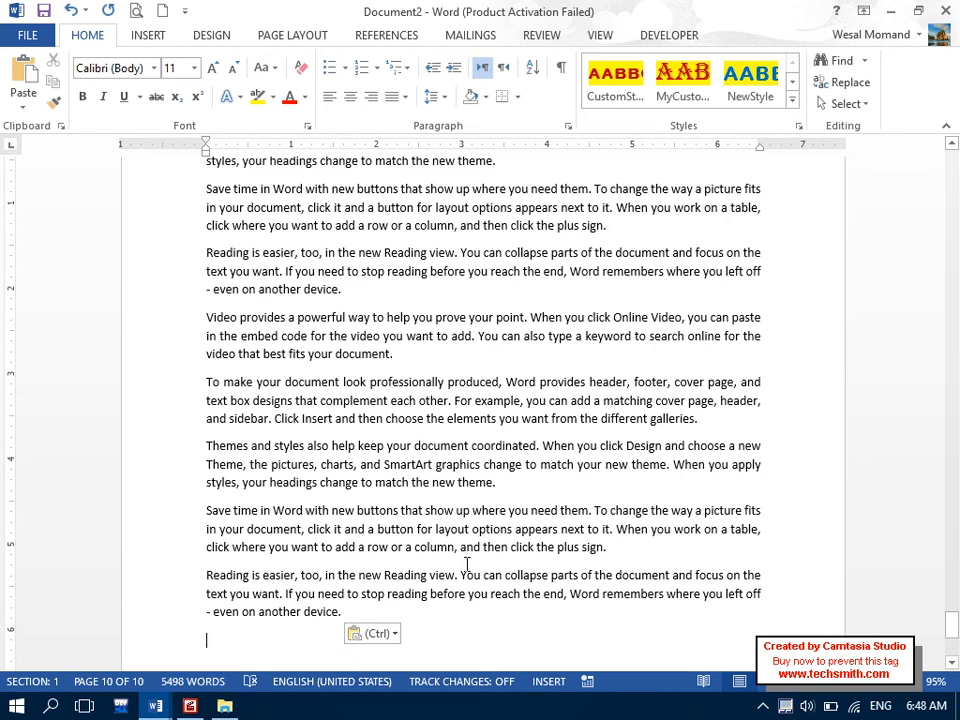
Insert a page break after the last pasted paragraph and return to the start of the document.
{"action": "key", "text": "ctrl"}
{"action": "key", "text": "Escape"}
{"action": "scroll", "coordinate": [238, 645], "scroll_direction": "down", "scroll_amount": 1}
{"action": "key", "text": "ctrl+Return"}
{"action": "left_click_drag", "start_coordinate": [951, 600], "coordinate": [950, 130]}
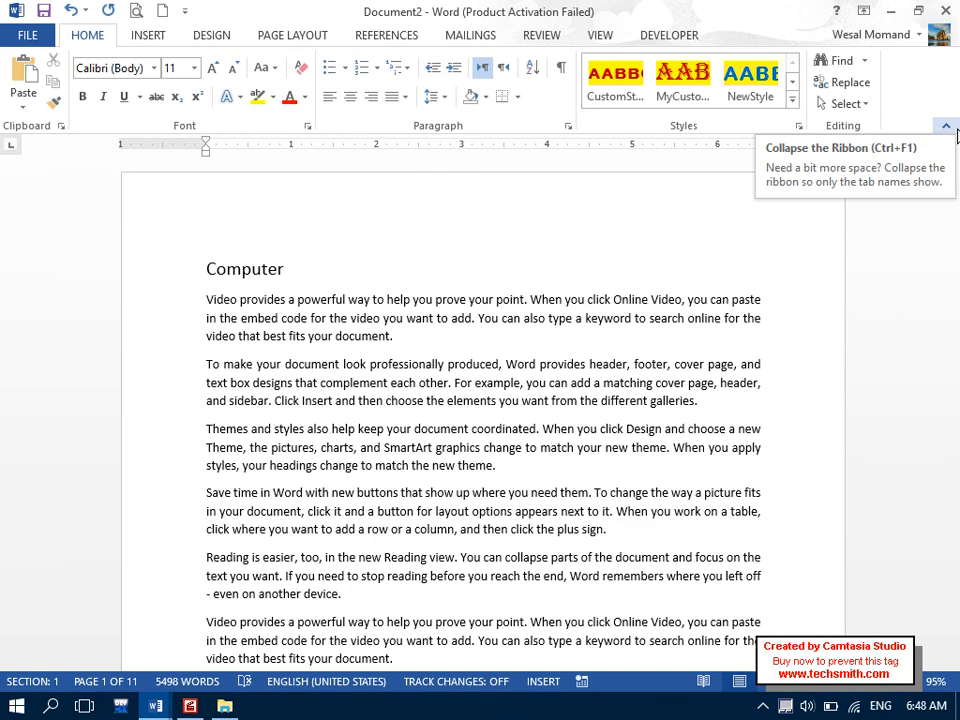
Format the title "Computer" as bold and enlarge it to 20 pt.
{"action": "mouse_move", "coordinate": [300, 312]}
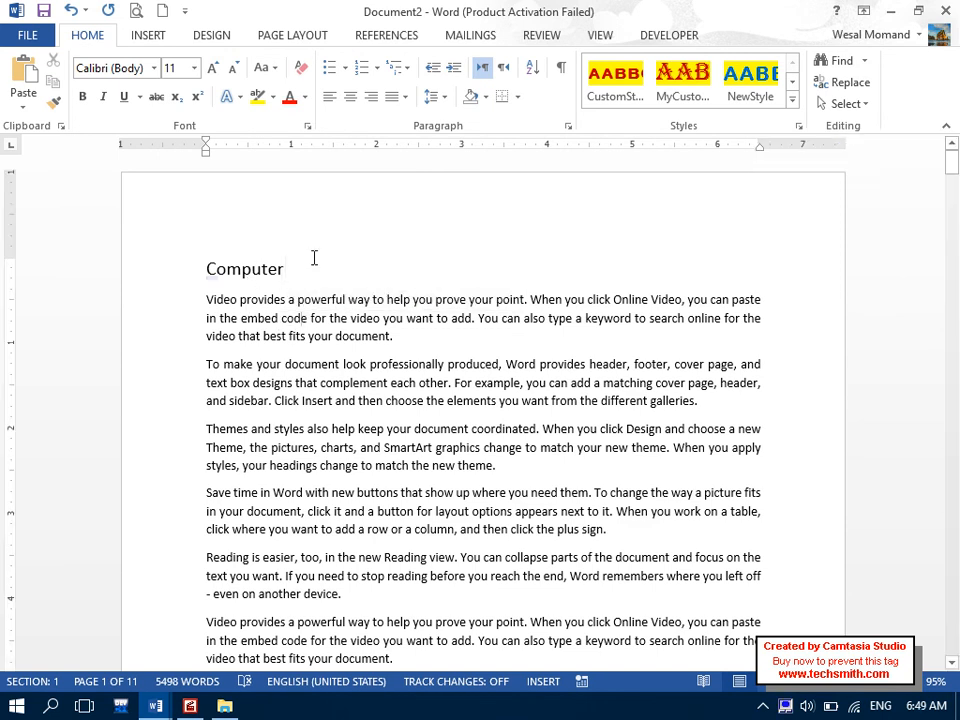
{"action": "left_click_drag", "start_coordinate": [285, 259], "coordinate": [204, 261]}
{"action": "left_click", "coordinate": [83, 96]}
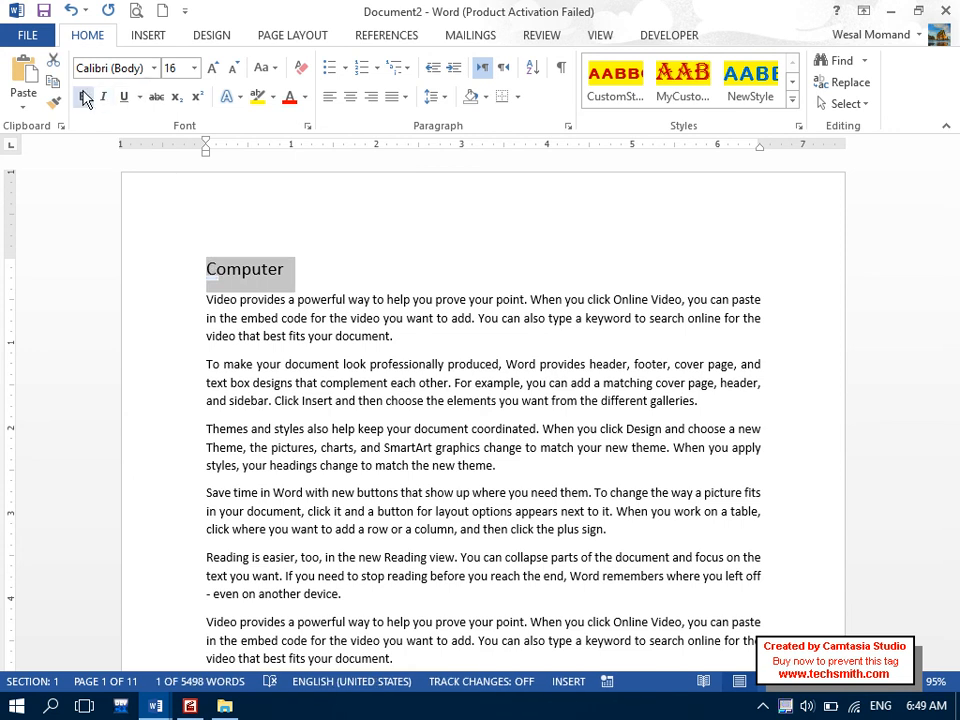
{"action": "left_click", "coordinate": [212, 68]}
{"action": "left_click", "coordinate": [212, 68]}
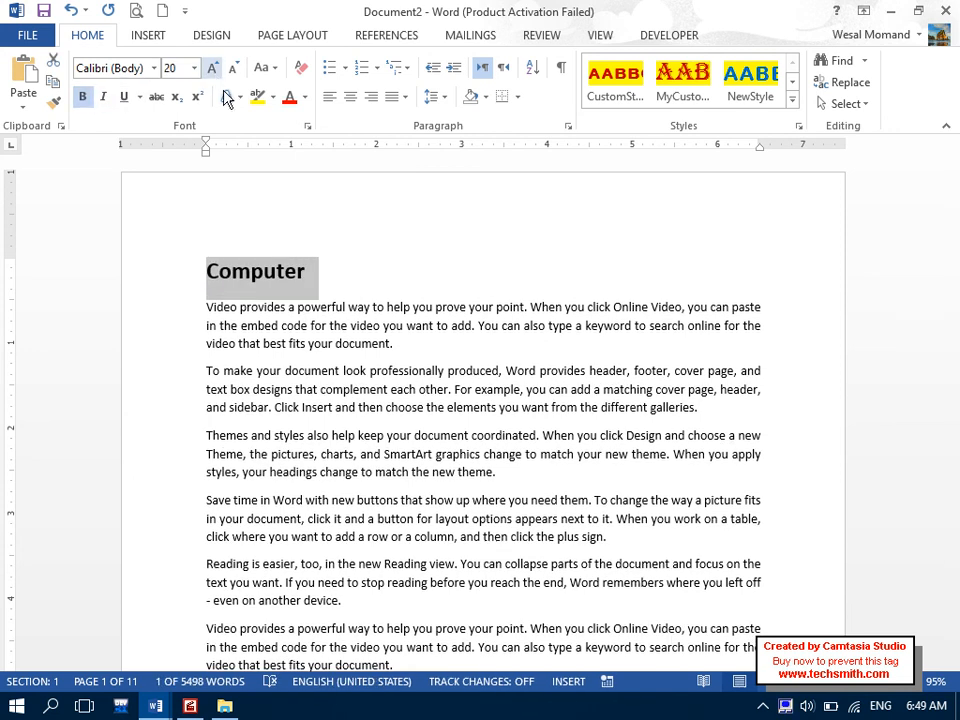
{"action": "left_click", "coordinate": [379, 345]}
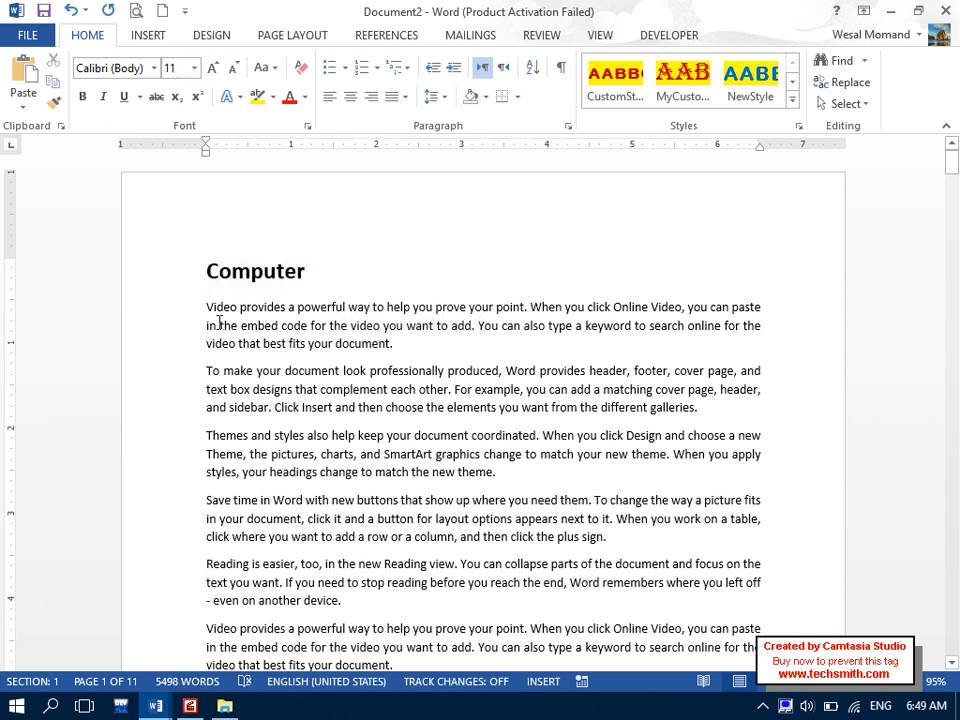
Mark the word "Video" at the start of the first paragraph as a main index entry for the current page.
{"action": "left_click", "coordinate": [386, 35]}
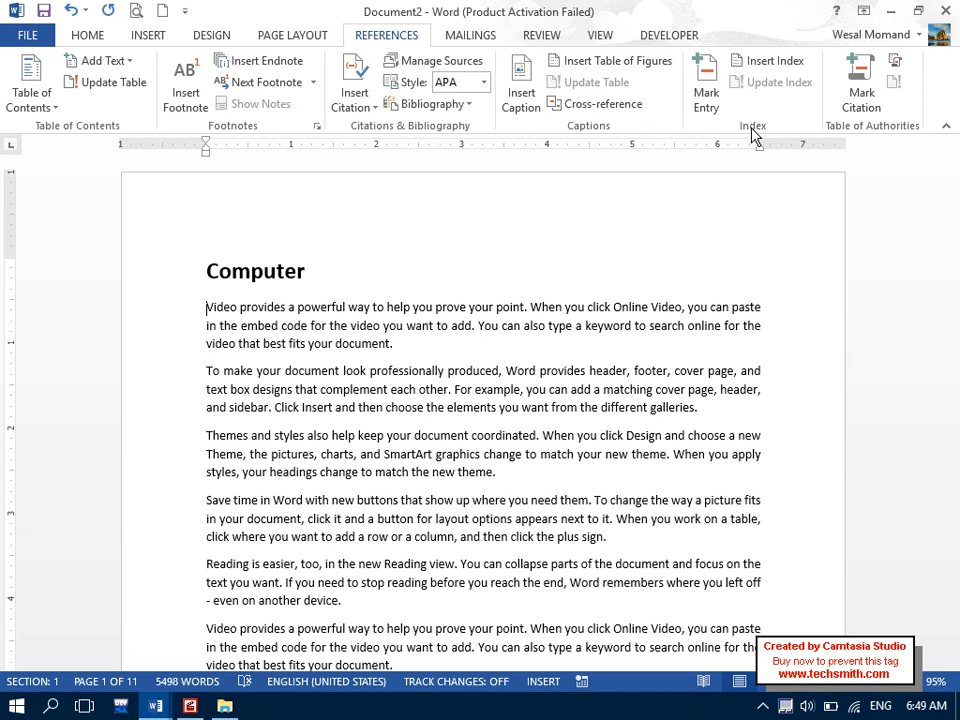
{"action": "left_click", "coordinate": [706, 100]}
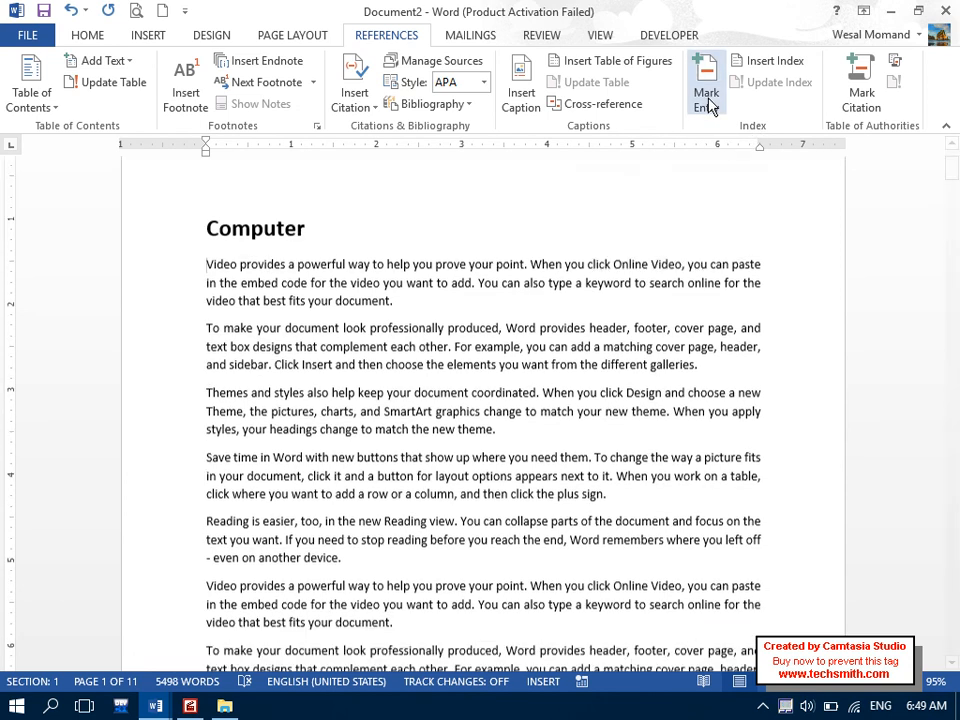
{"action": "left_click_drag", "start_coordinate": [951, 180], "coordinate": [951, 167]}
{"action": "left_click_drag", "start_coordinate": [207, 307], "coordinate": [237, 307]}
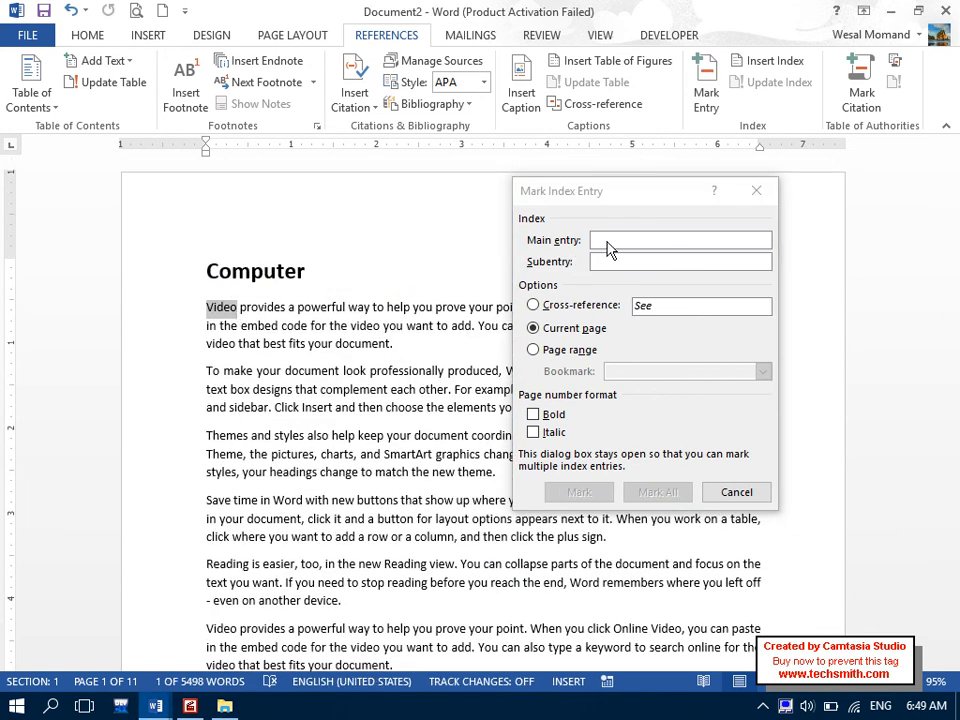
{"action": "left_click", "coordinate": [608, 241]}
{"action": "double_click", "coordinate": [608, 241]}
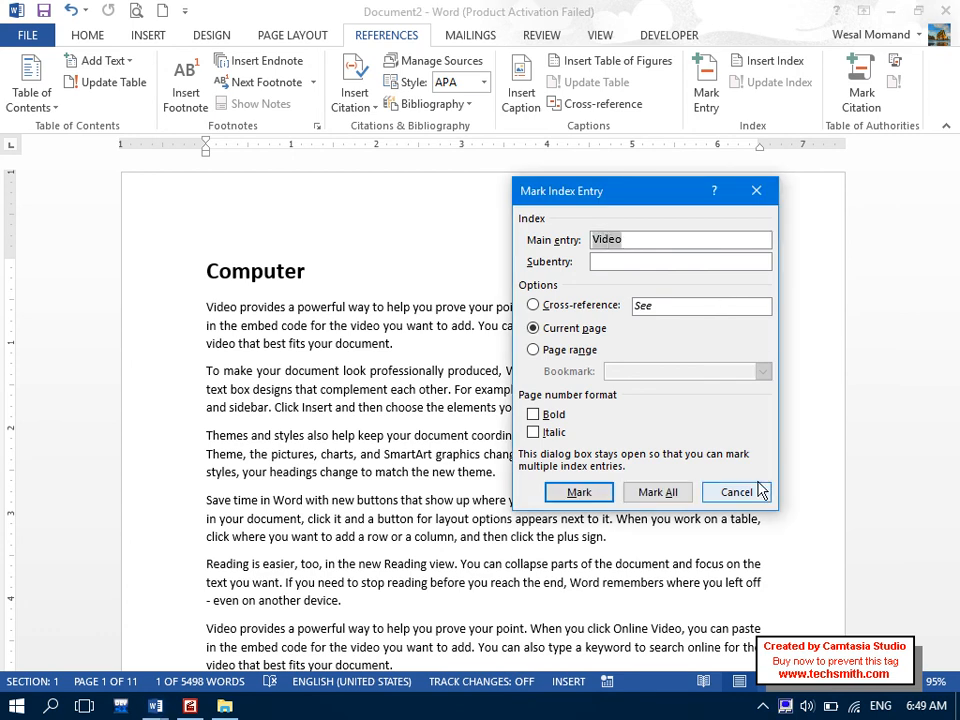
{"action": "left_click", "coordinate": [579, 493]}
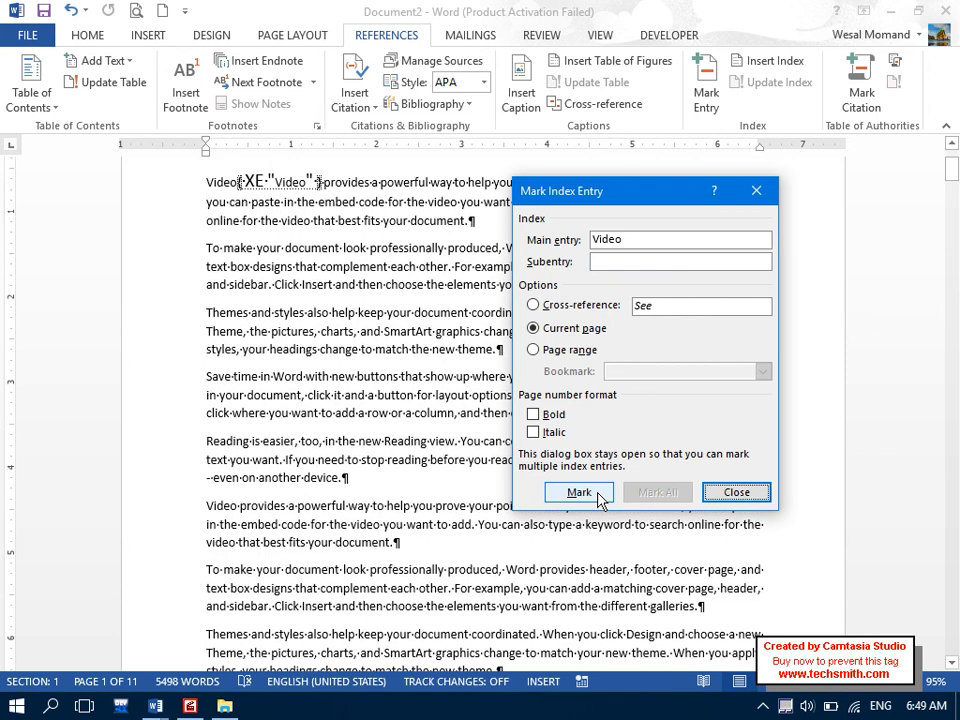
Mark the words "provides" and "Online" in the first paragraph as main index entries for the current page.
{"action": "double_click", "coordinate": [370, 182]}
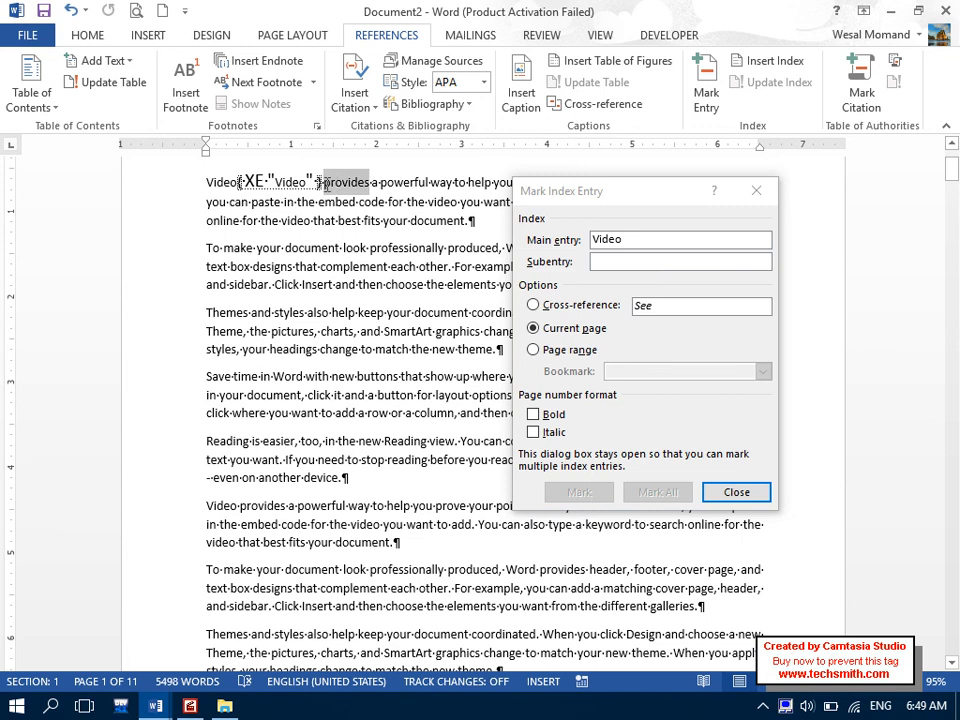
{"action": "left_click", "coordinate": [566, 495]}
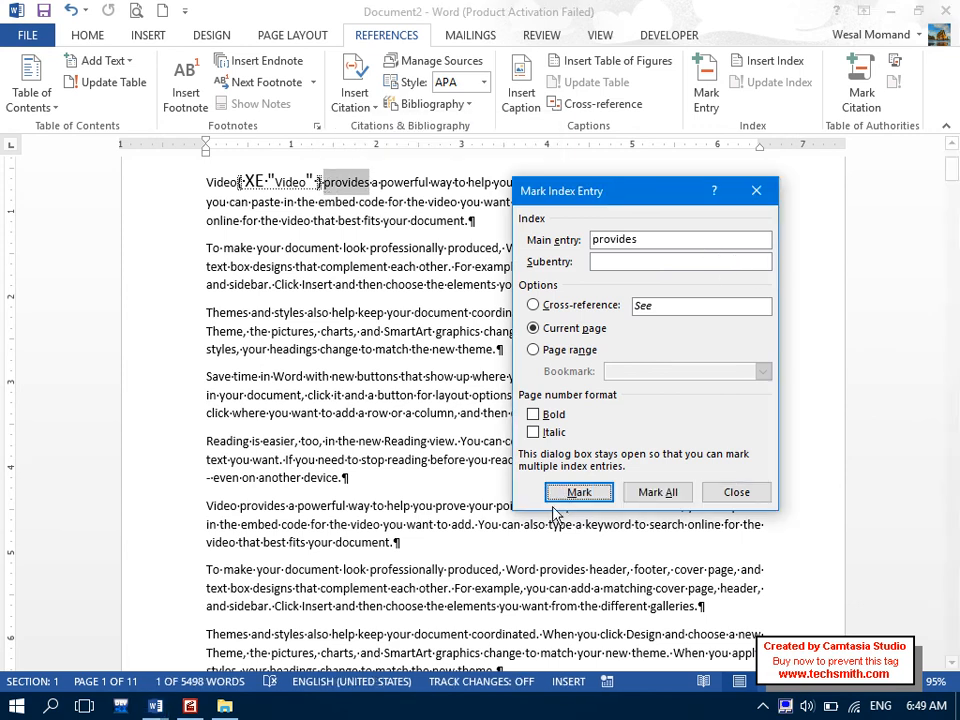
{"action": "left_click", "coordinate": [563, 495]}
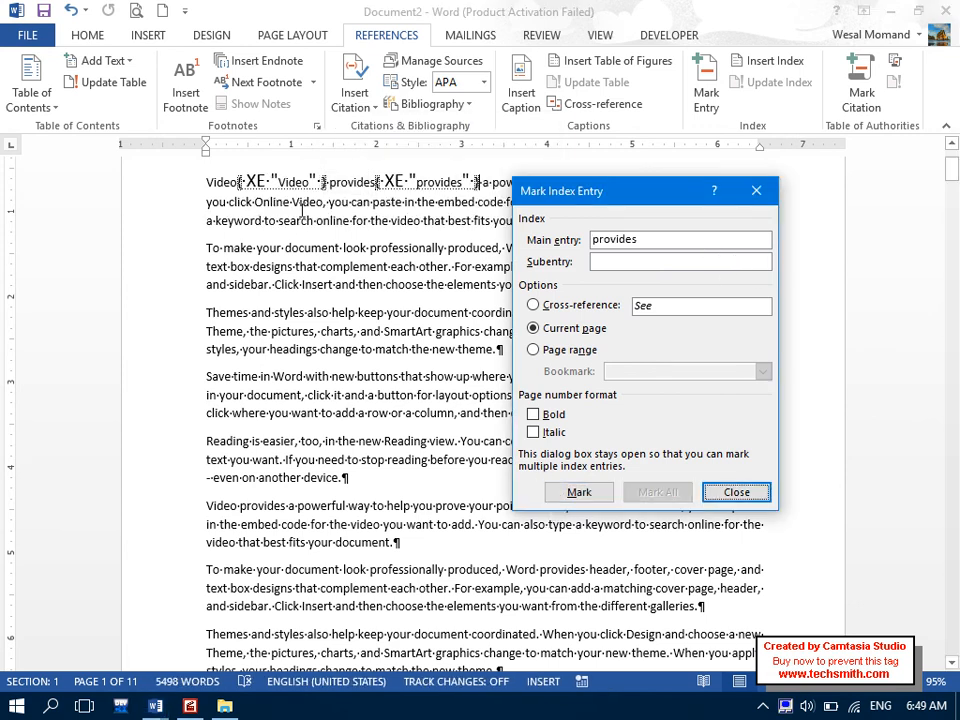
{"action": "left_click_drag", "start_coordinate": [290, 204], "coordinate": [254, 204]}
{"action": "left_click", "coordinate": [577, 495]}
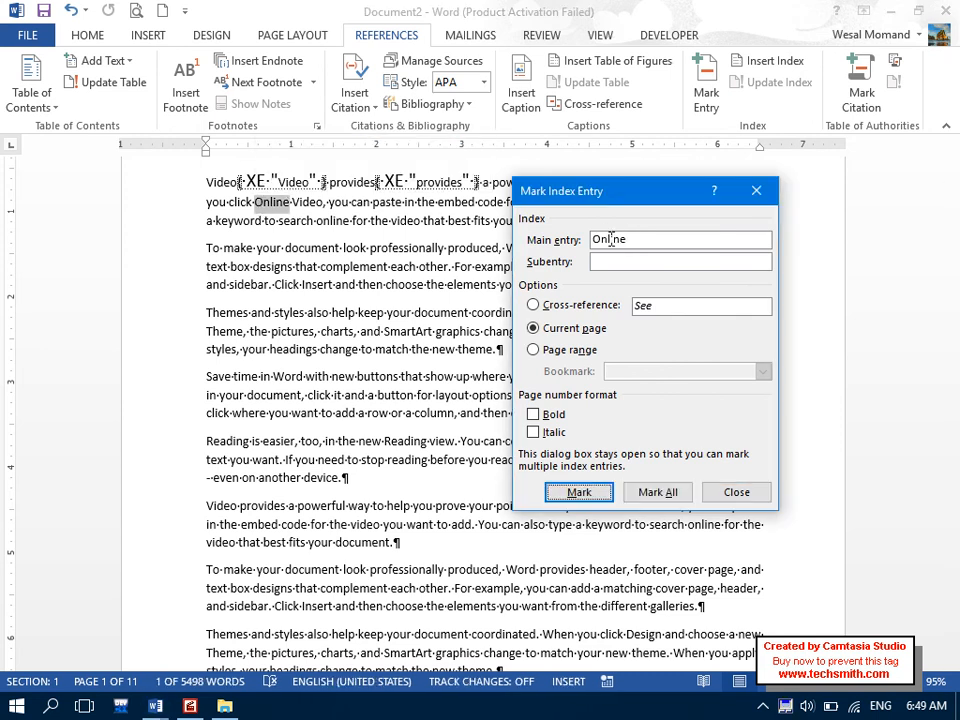
{"action": "left_click", "coordinate": [579, 494]}
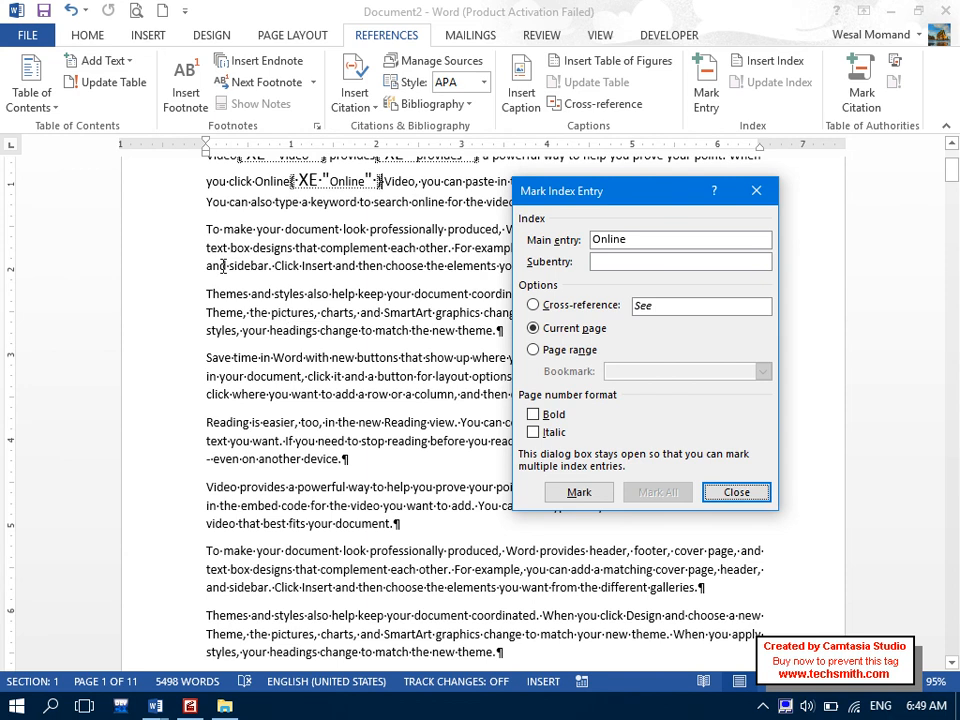
Mark "sidebar" in the second paragraph and "match" in the third paragraph as main index entries for the current page.
{"action": "left_click_drag", "start_coordinate": [231, 265], "coordinate": [270, 265]}
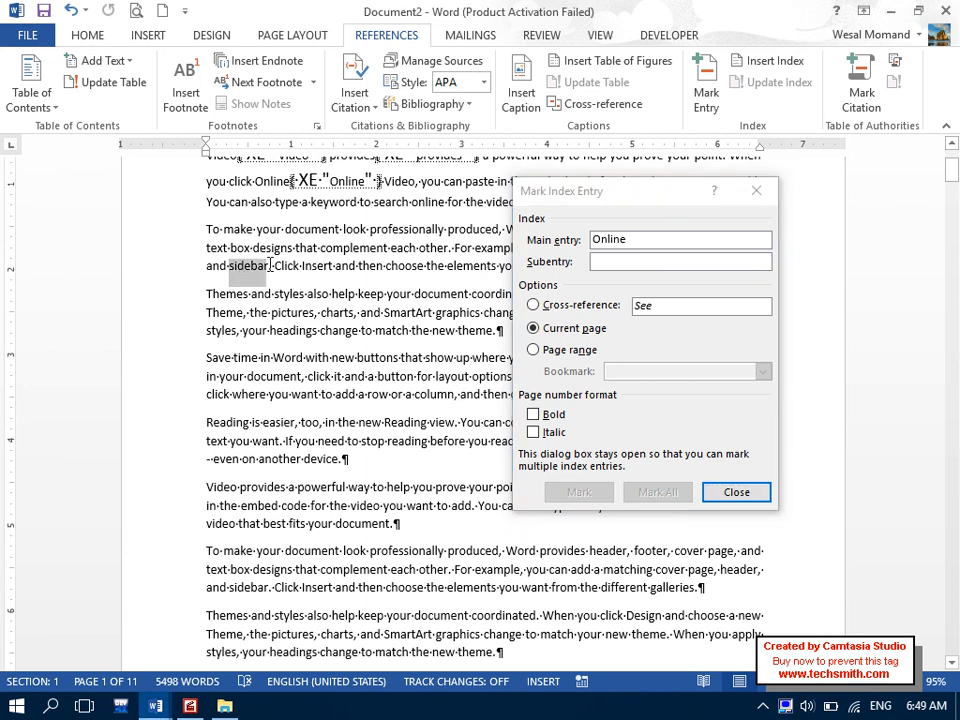
{"action": "left_click", "coordinate": [579, 492]}
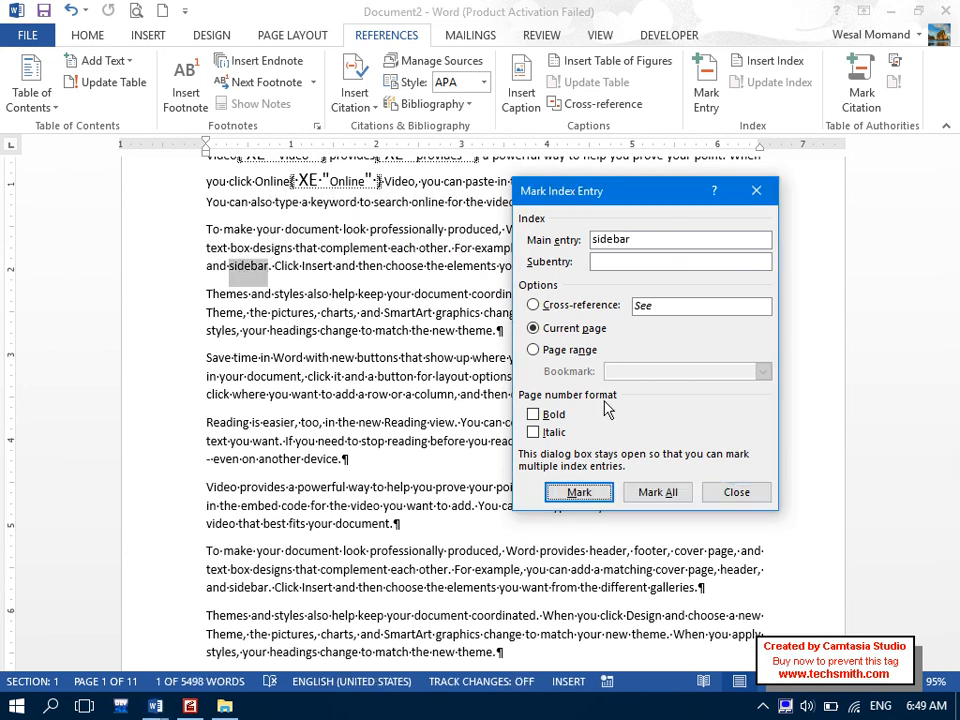
{"action": "left_click", "coordinate": [579, 492]}
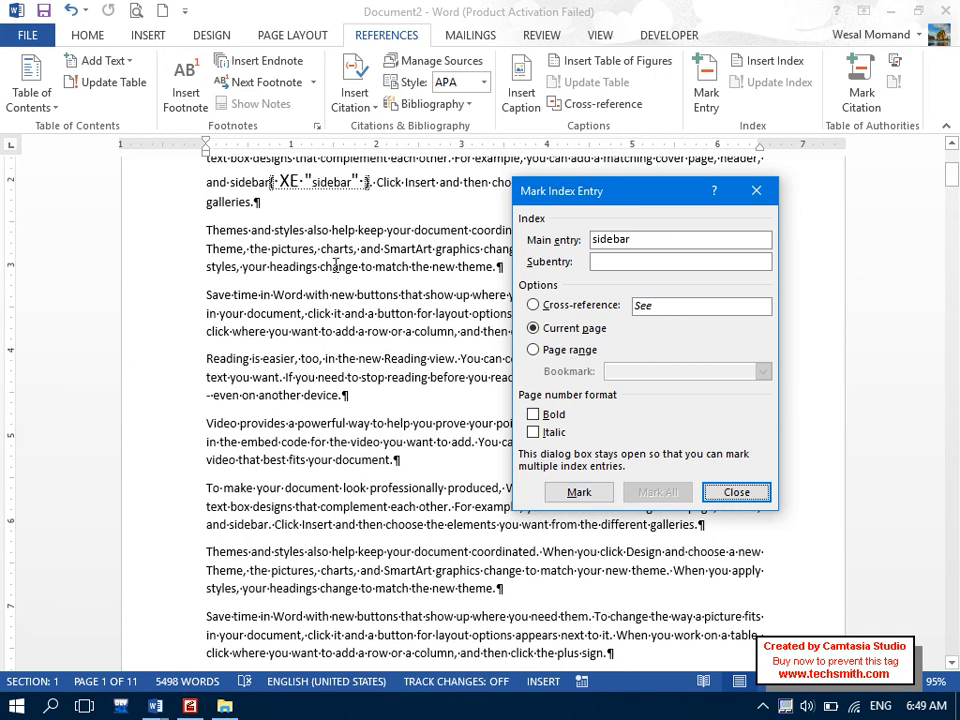
{"action": "left_click", "coordinate": [362, 266]}
{"action": "double_click", "coordinate": [400, 266]}
{"action": "left_click", "coordinate": [669, 246]}
{"action": "left_click", "coordinate": [585, 496]}
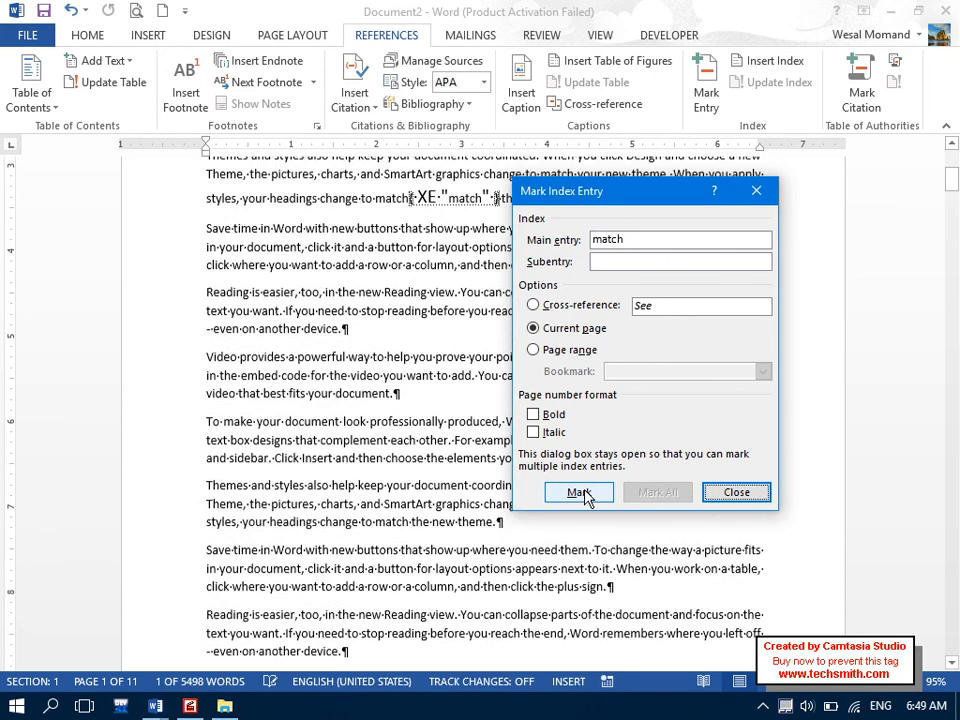
Mark "device." at the end of the fifth paragraph as a main index entry for the current page.
{"action": "left_click", "coordinate": [314, 308]}
{"action": "double_click", "coordinate": [320, 305]}
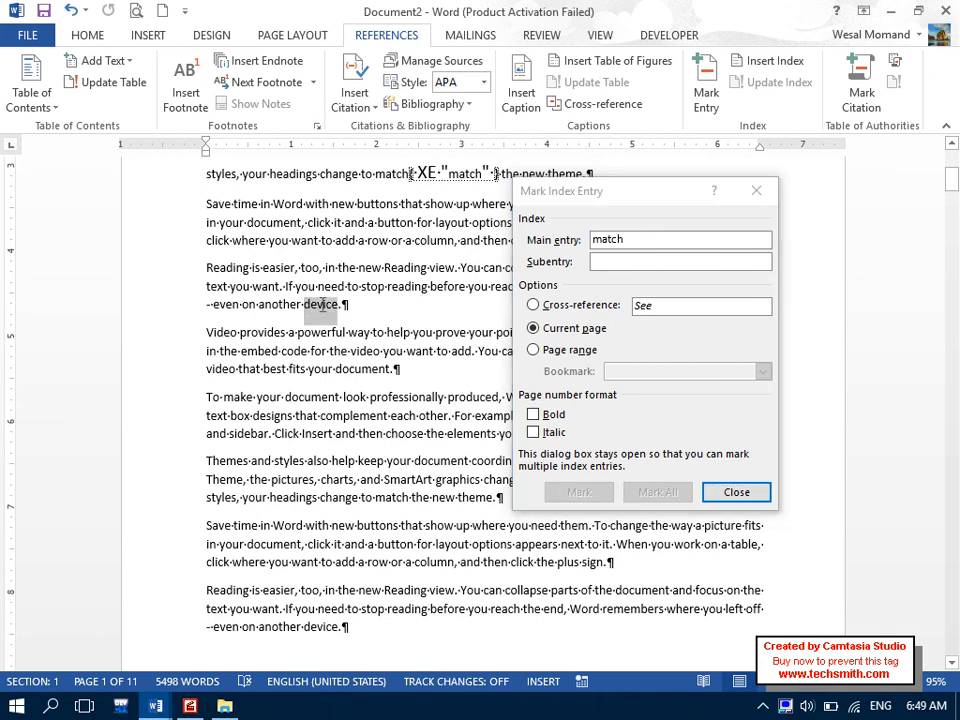
{"action": "left_click", "coordinate": [645, 248]}
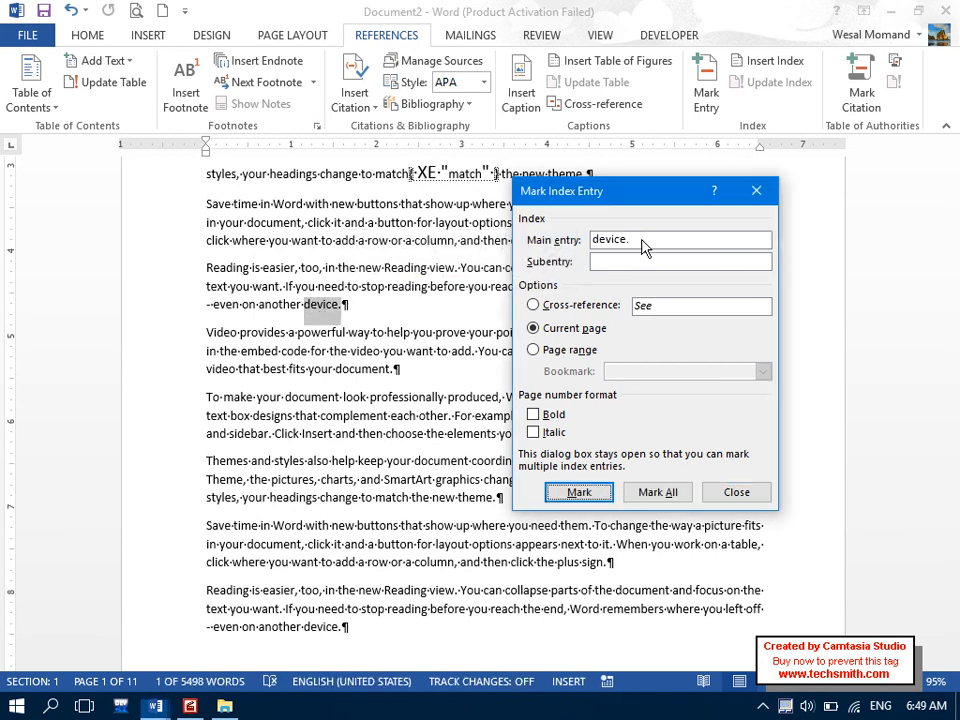
{"action": "left_click", "coordinate": [594, 489]}
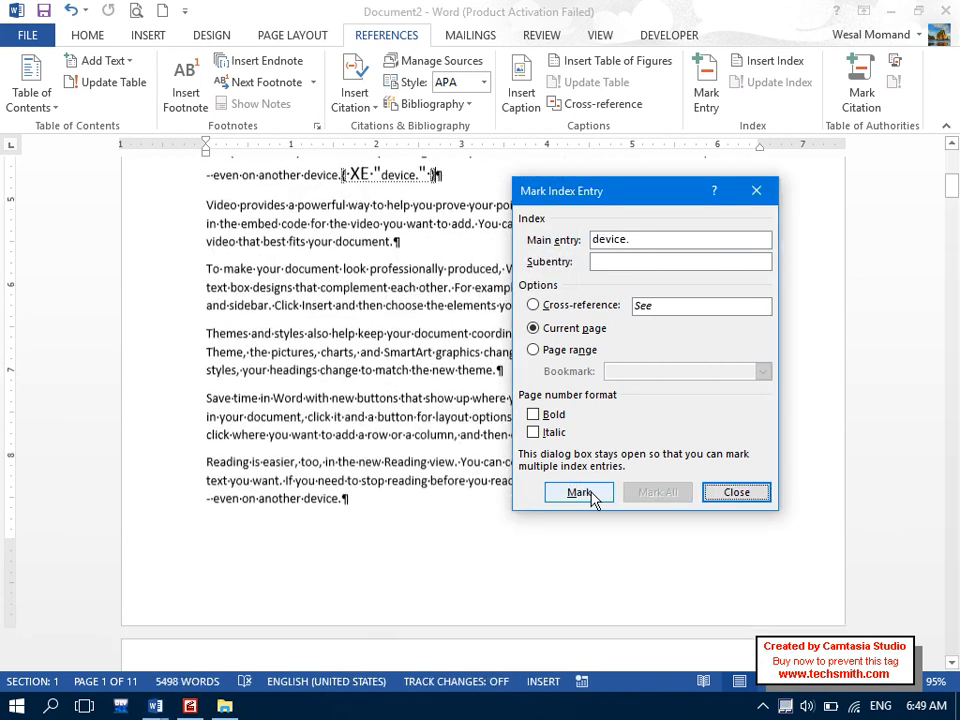
Mark "document" in the last "Themes and styles" paragraph of page 1 as an index entry with the subentry "collection of pages".
{"action": "double_click", "coordinate": [450, 332]}
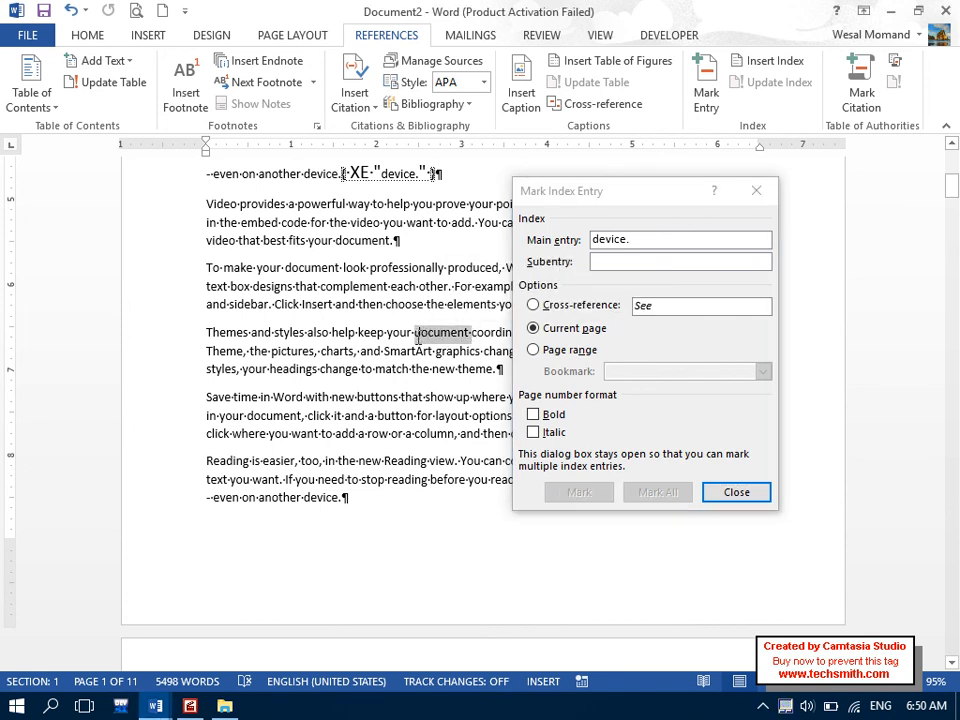
{"action": "left_click", "coordinate": [685, 250]}
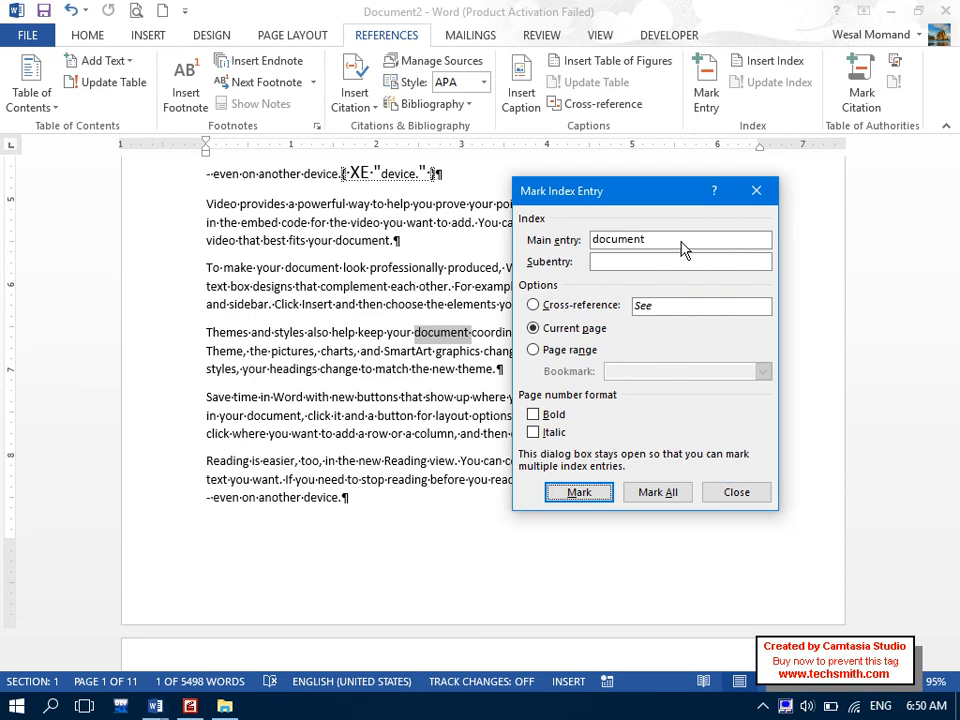
{"action": "left_click", "coordinate": [601, 263]}
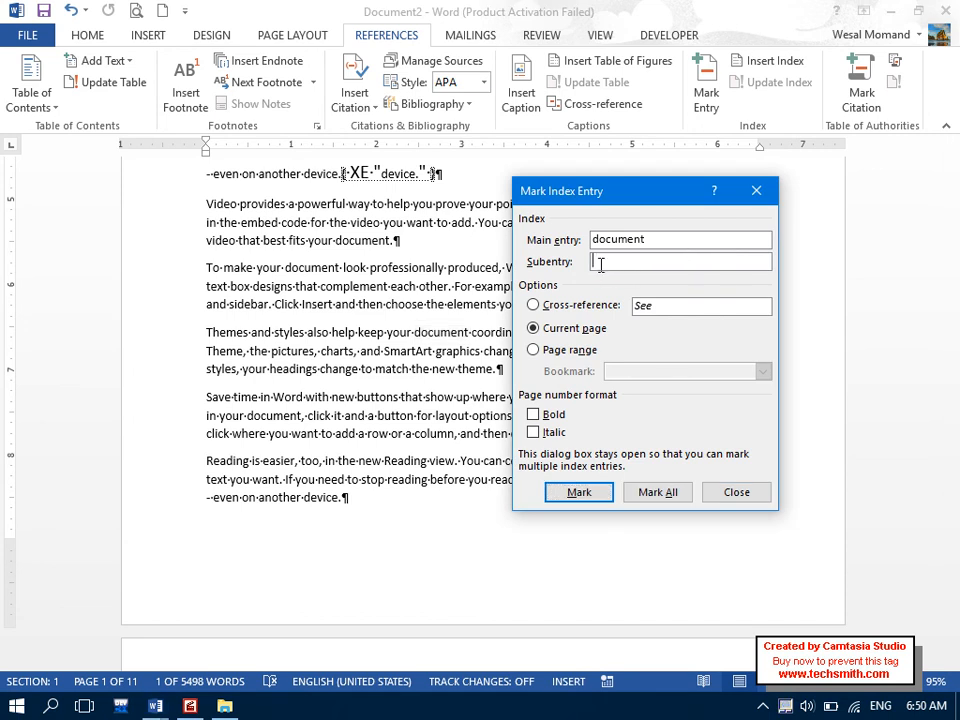
{"action": "type", "text": "collection of pages"}
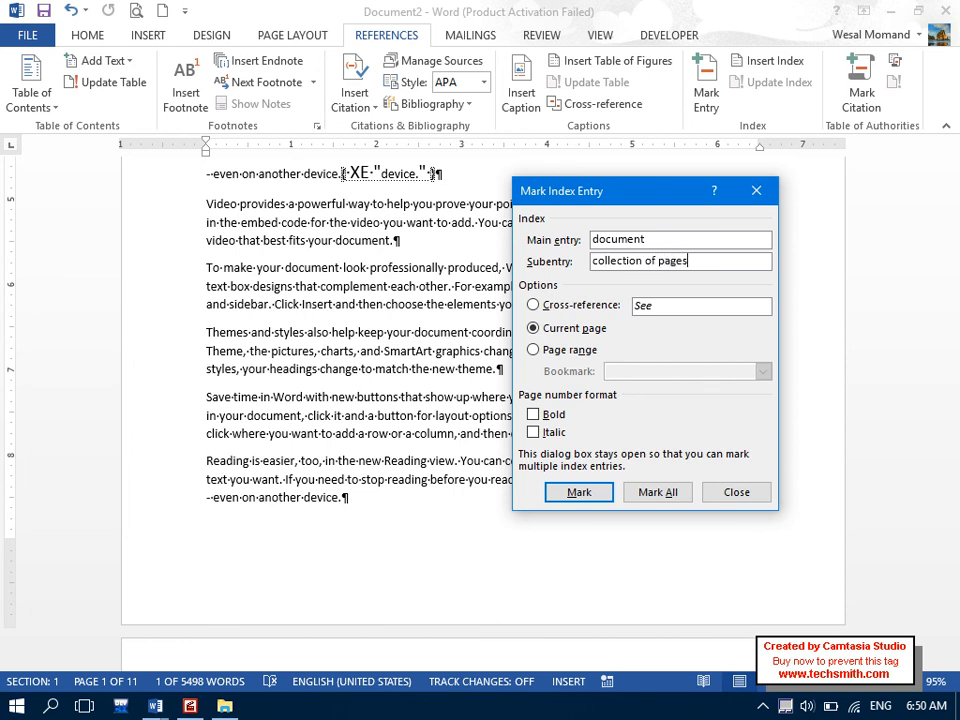
{"action": "left_click", "coordinate": [589, 493]}
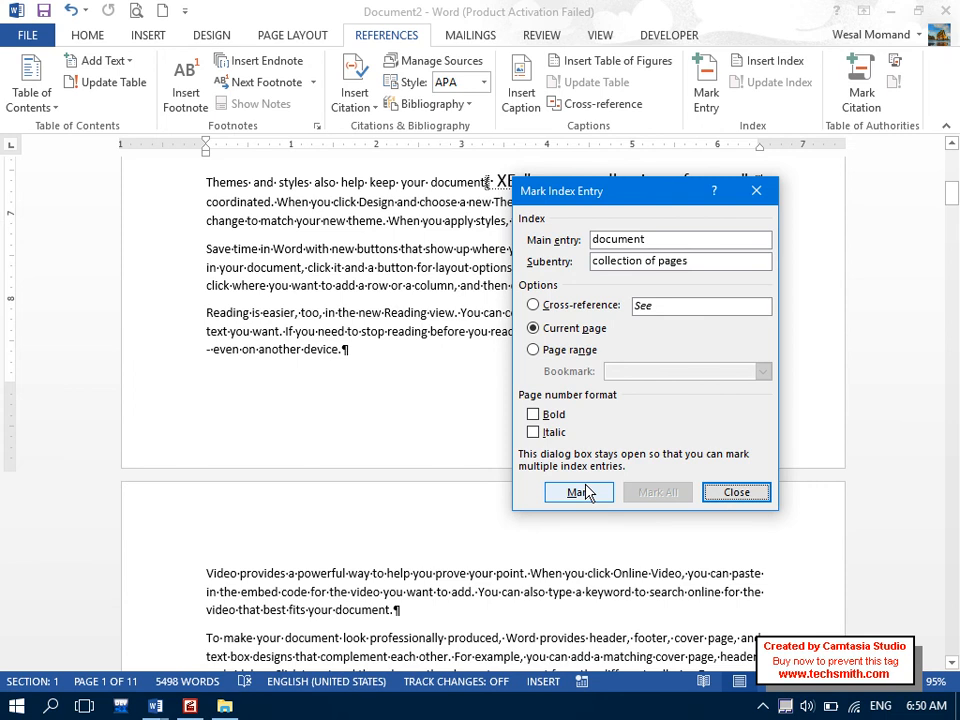
Mark "Reading" in the last paragraph of page 1 and "theme" in the third paragraph of page 2 as main index entries.
{"action": "left_click", "coordinate": [209, 313]}
{"action": "left_click_drag", "start_coordinate": [209, 313], "coordinate": [250, 313]}
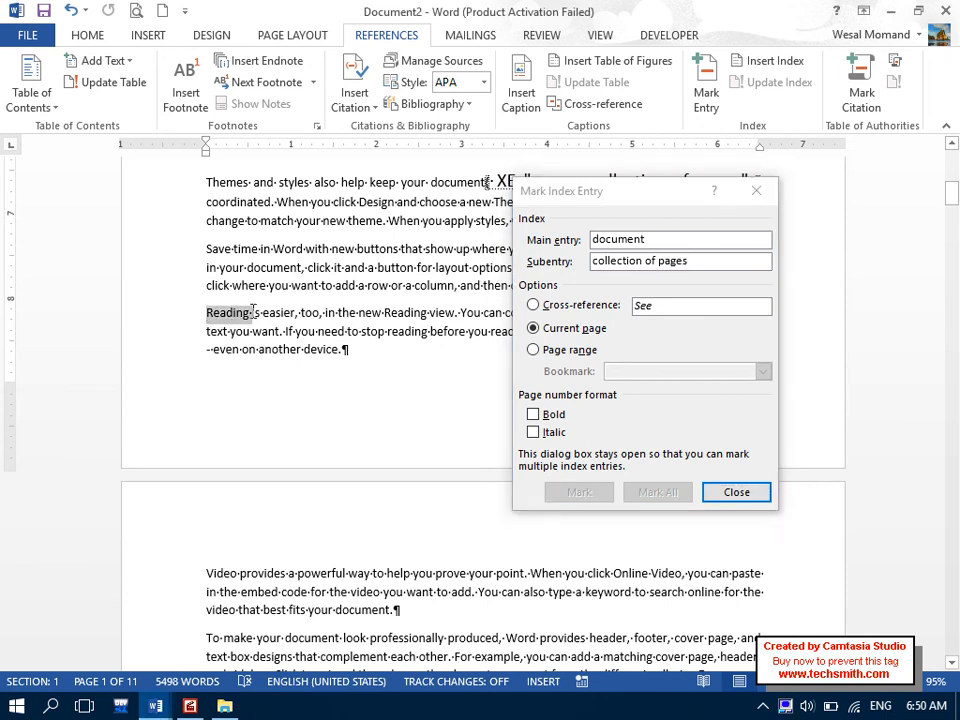
{"action": "left_click", "coordinate": [600, 248]}
{"action": "left_click", "coordinate": [579, 493]}
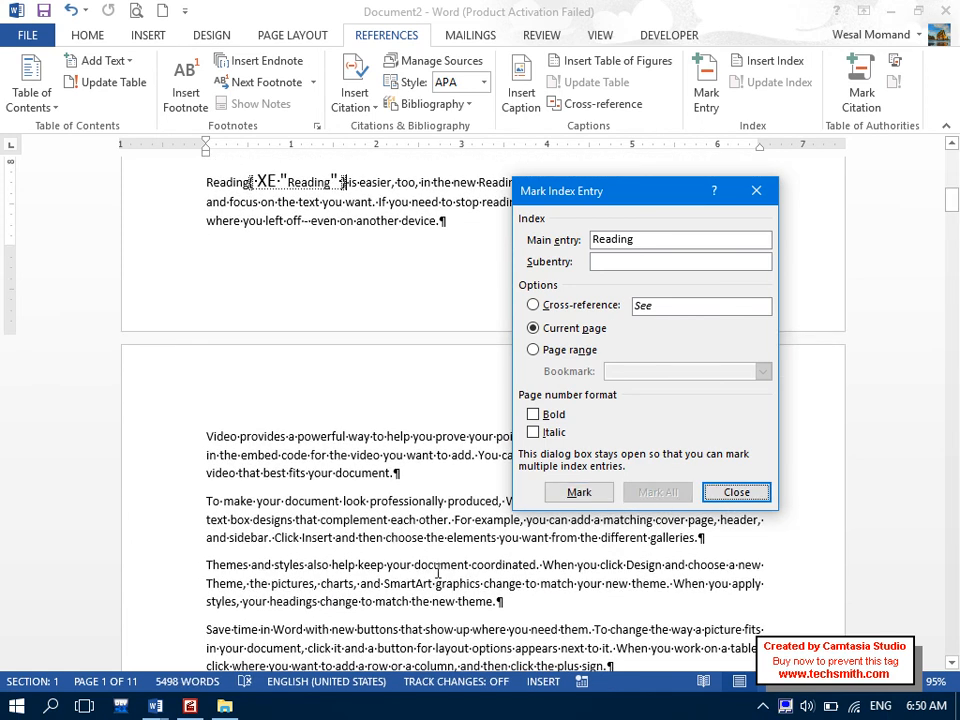
{"action": "left_click", "coordinate": [463, 600]}
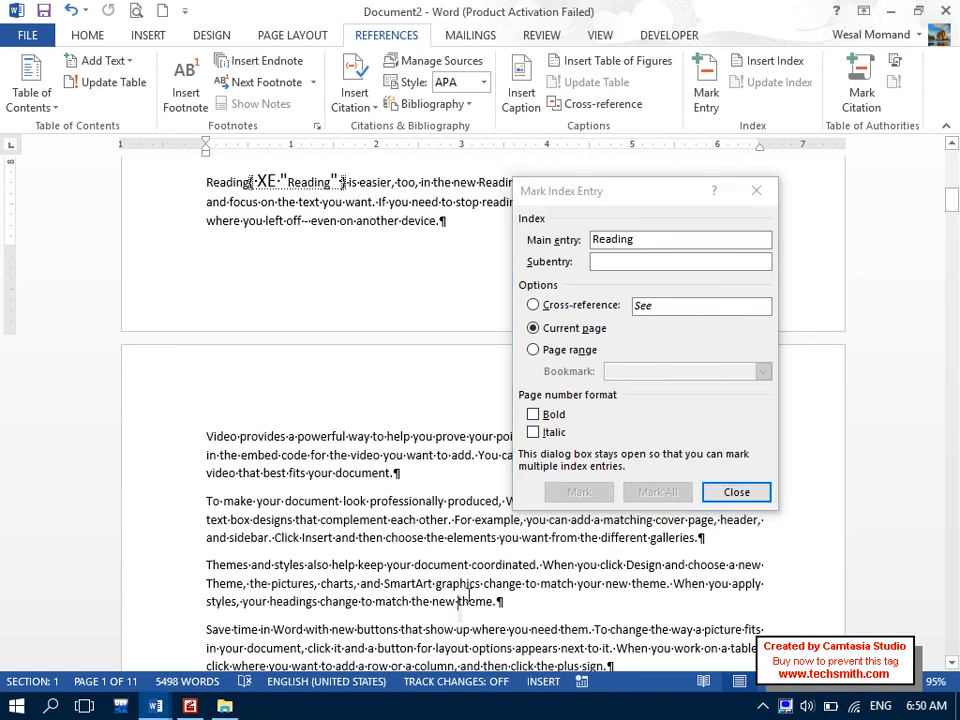
{"action": "double_click", "coordinate": [462, 600]}
{"action": "left_click", "coordinate": [614, 393]}
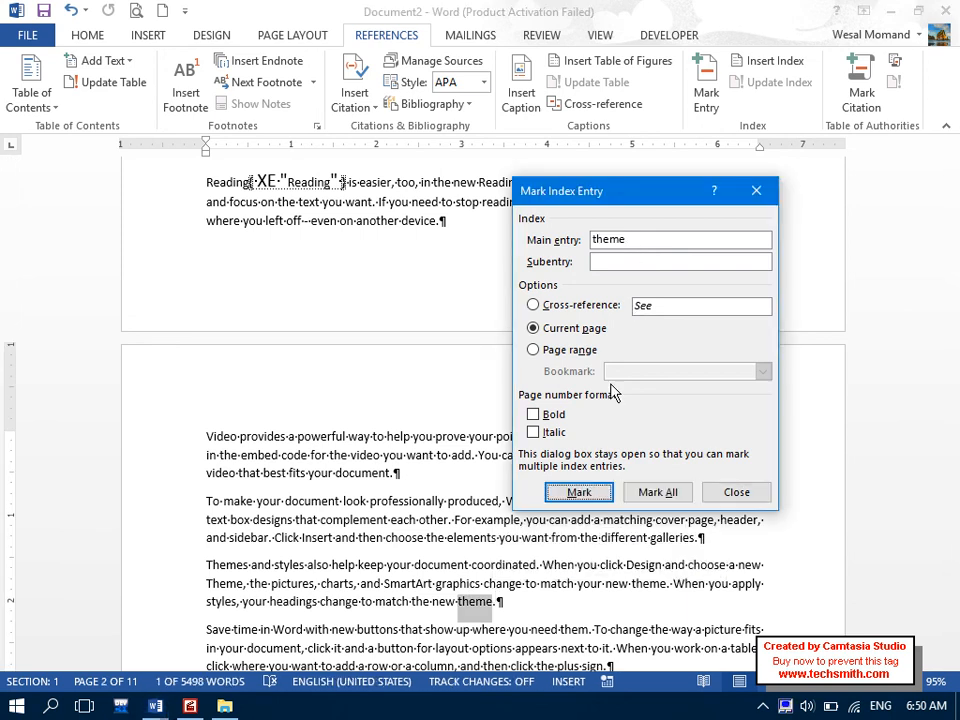
{"action": "left_click", "coordinate": [579, 492]}
Mark "collapse" in the last "Reading is easier" paragraph of page 2 as a main index entry and finish marking entries.
{"action": "left_click", "coordinate": [495, 583]}
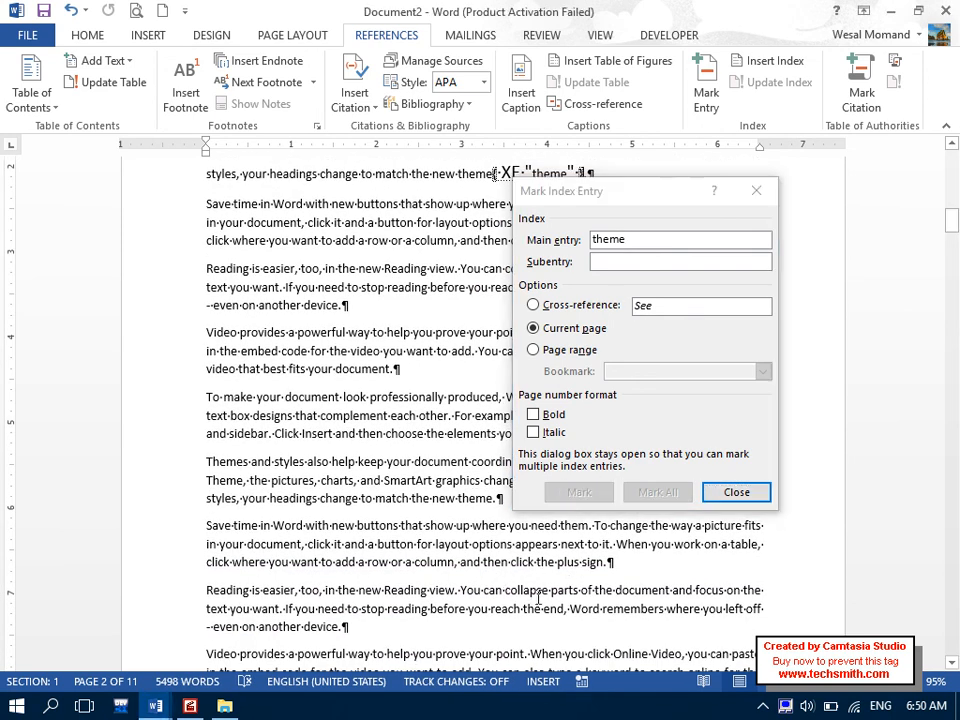
{"action": "double_click", "coordinate": [540, 591]}
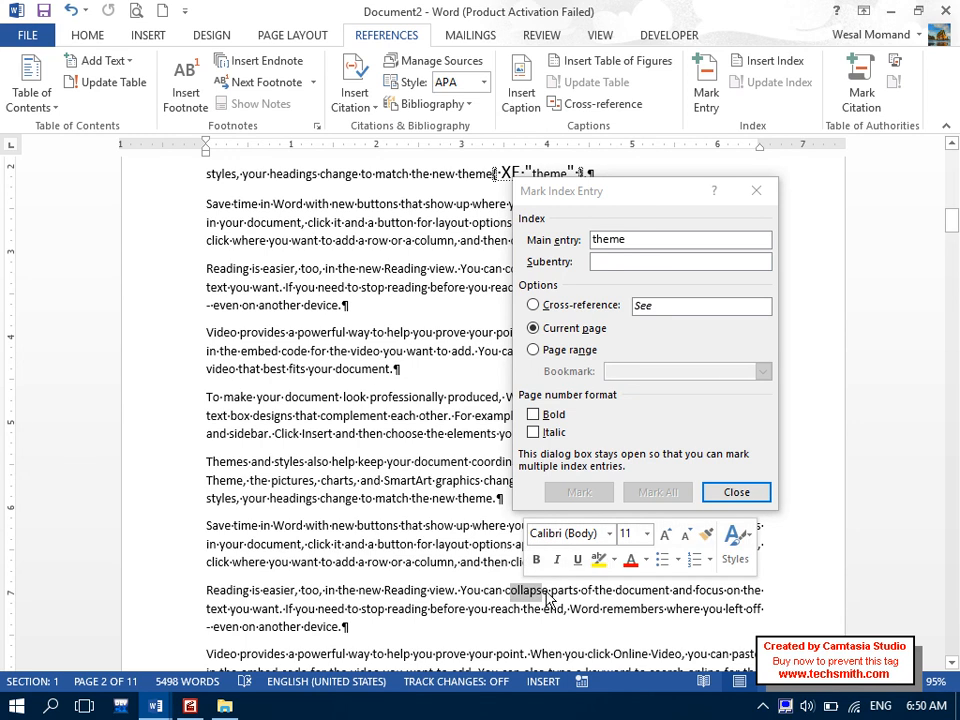
{"action": "left_click", "coordinate": [640, 238]}
{"action": "left_click", "coordinate": [579, 492]}
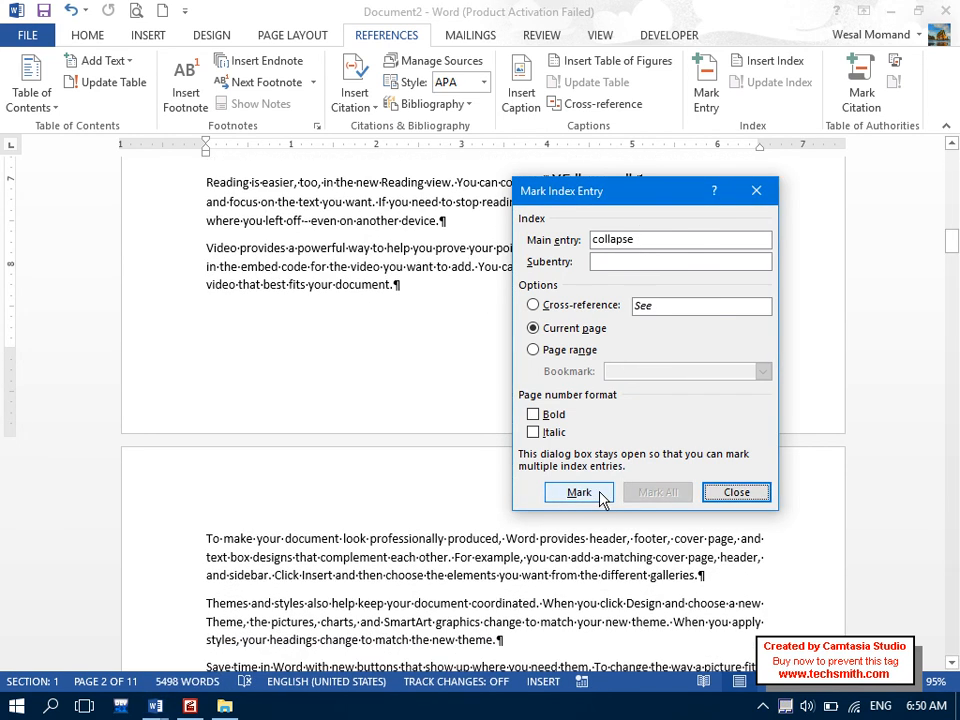
{"action": "left_click", "coordinate": [733, 490]}
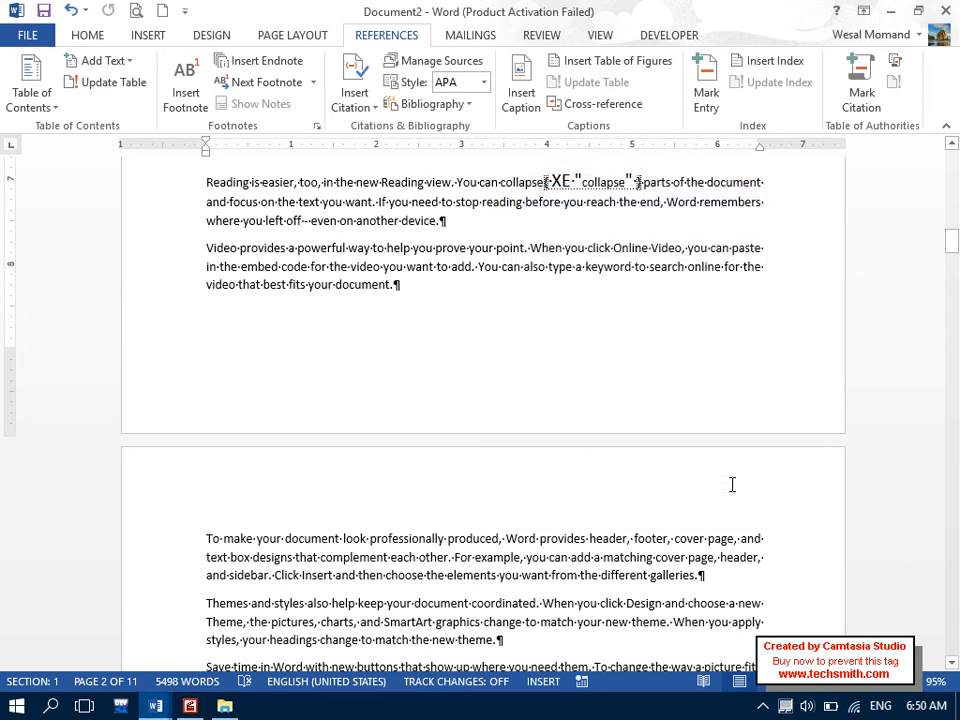
Return to the start of the document and hide the formatting marks and index field codes.
{"action": "left_click_drag", "start_coordinate": [951, 250], "coordinate": [938, 82]}
{"action": "left_click", "coordinate": [288, 313]}
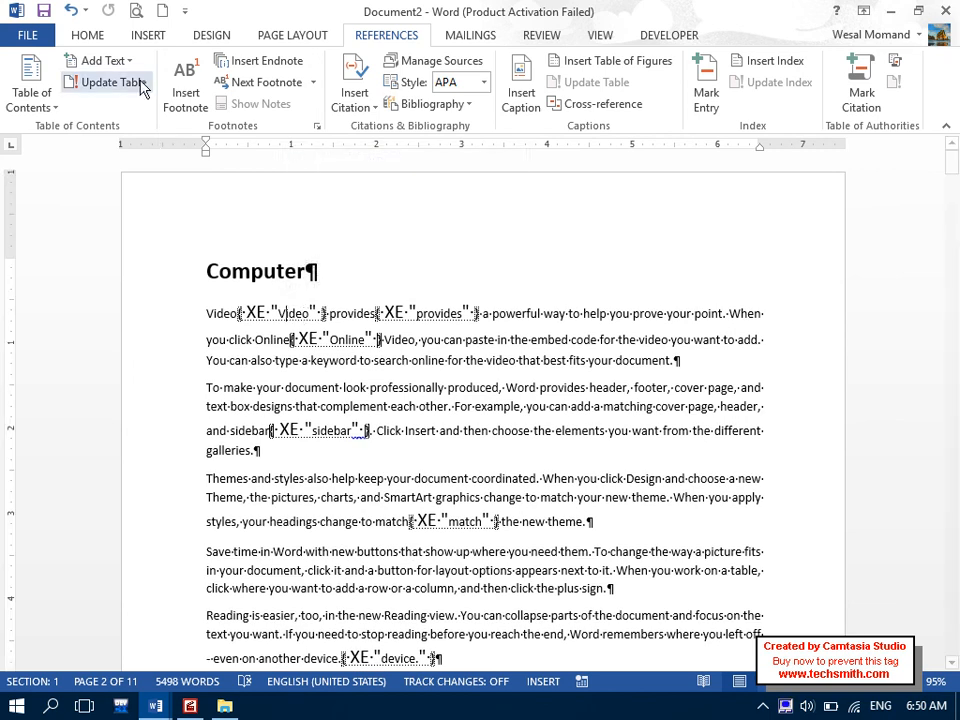
{"action": "left_click", "coordinate": [96, 33]}
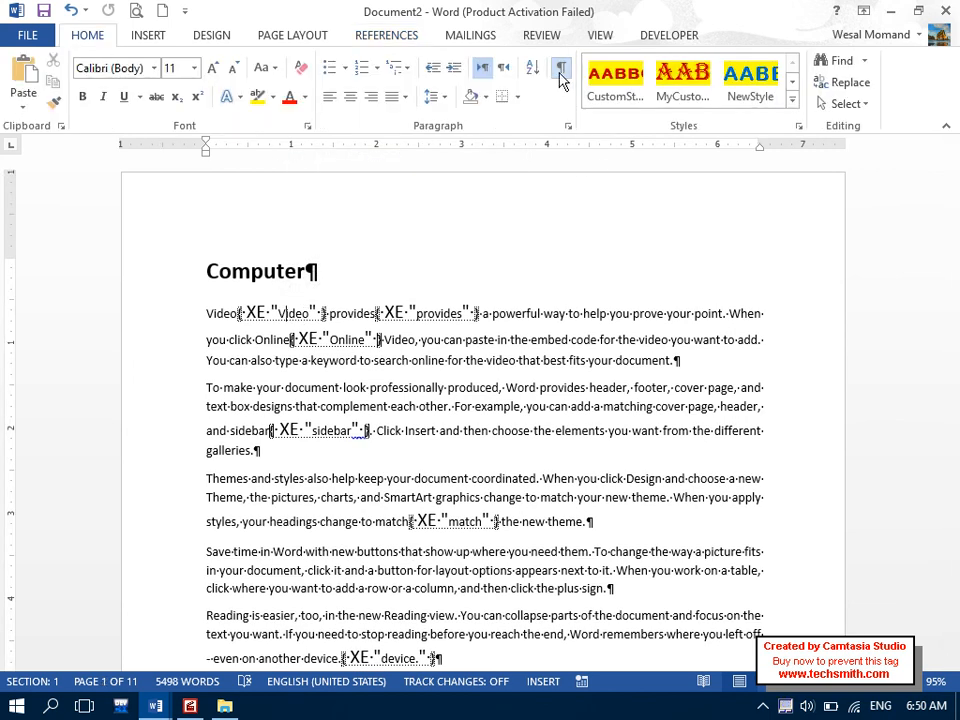
{"action": "left_click", "coordinate": [561, 70]}
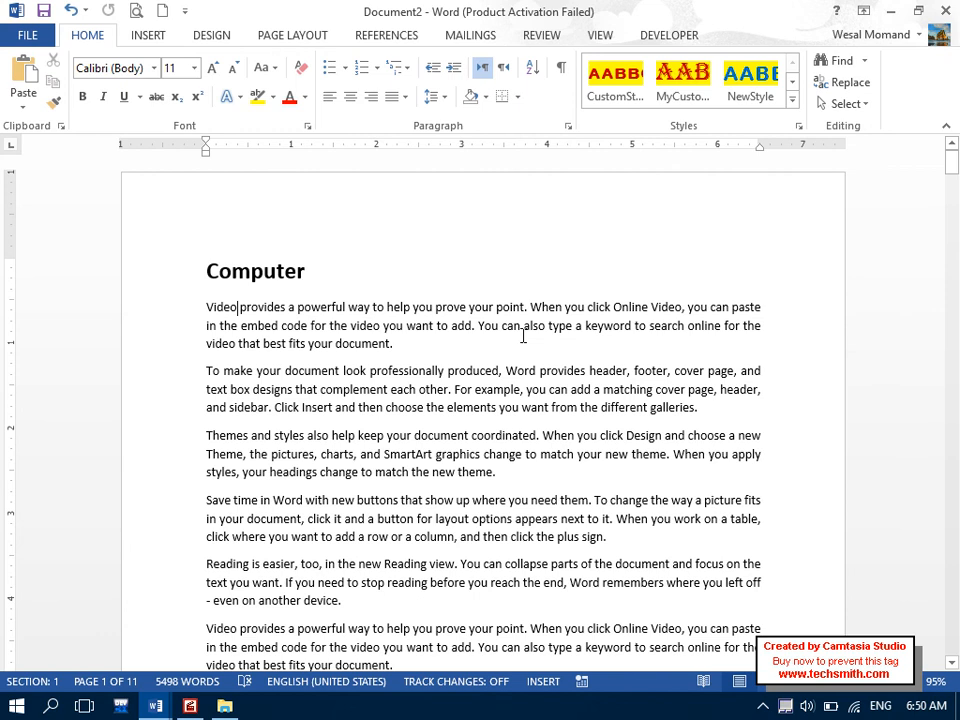
Insert an indented two-column index in the From template format on the blank page at the end of the document.
{"action": "left_click_drag", "start_coordinate": [952, 160], "coordinate": [956, 621]}
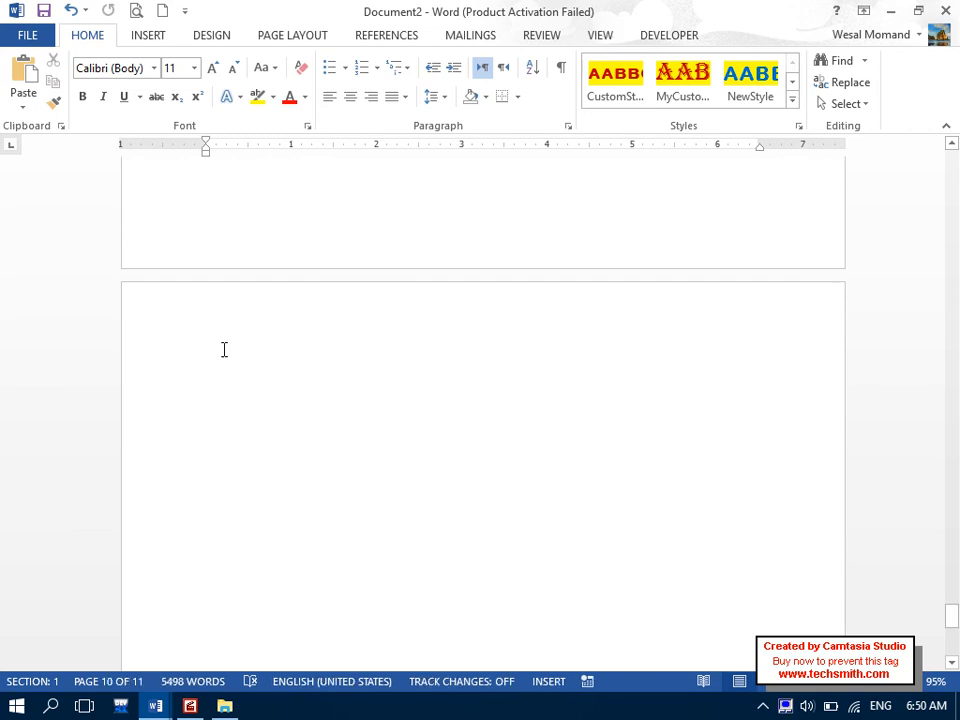
{"action": "left_click", "coordinate": [211, 318]}
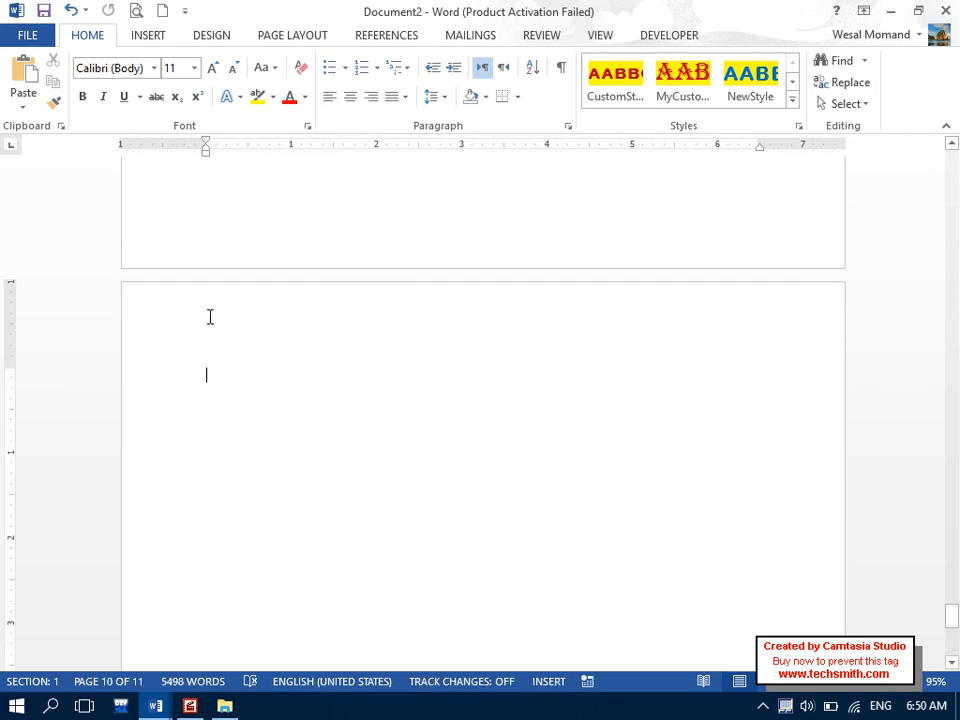
{"action": "left_click", "coordinate": [410, 40]}
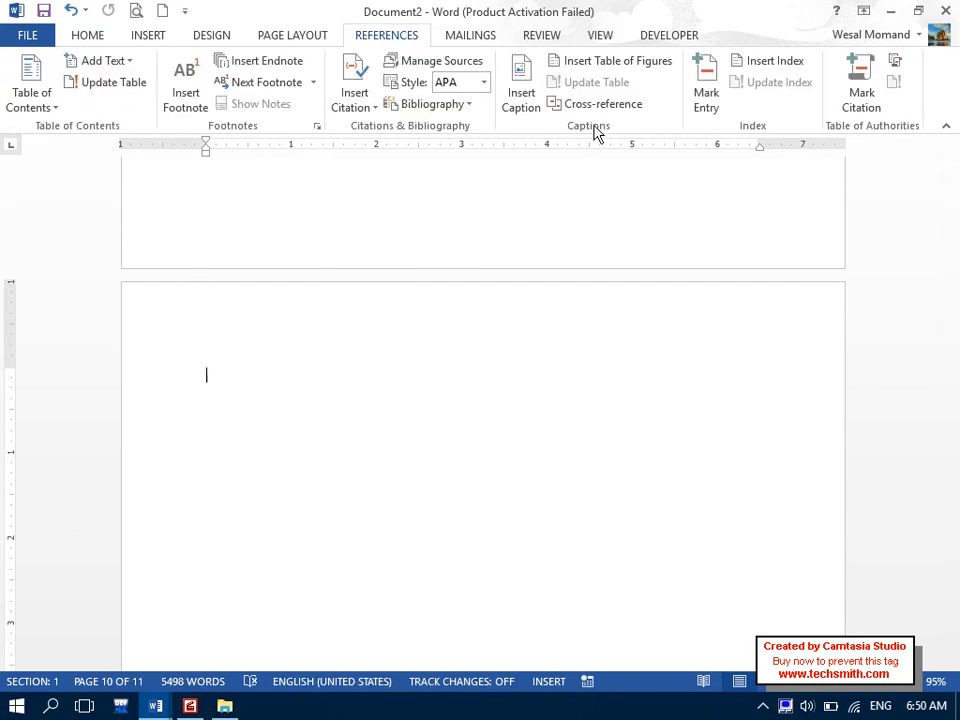
{"action": "left_click", "coordinate": [769, 65]}
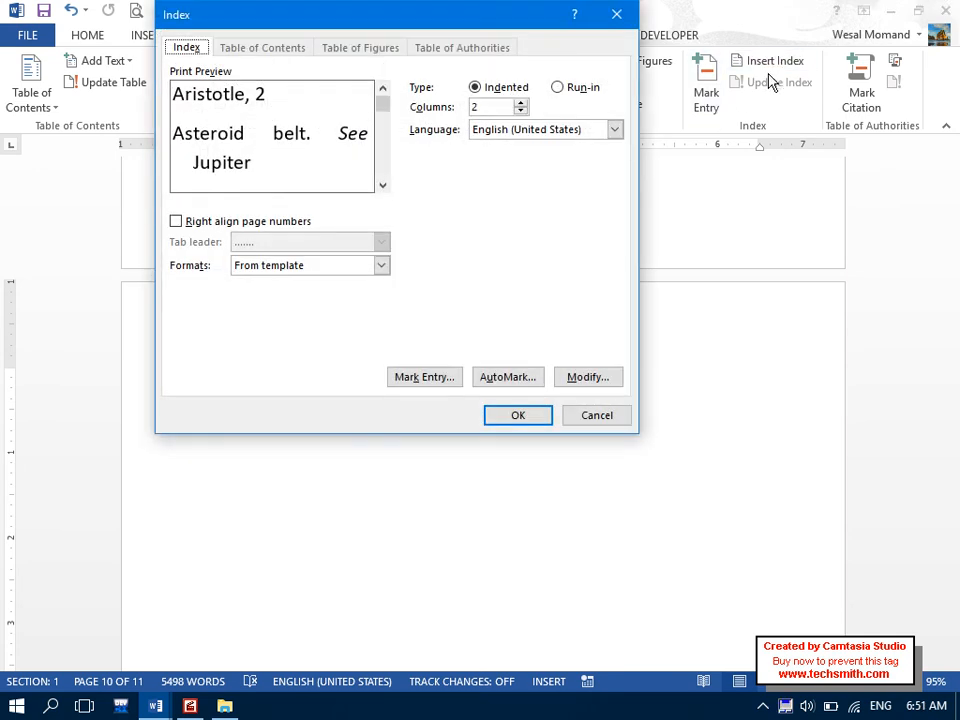
{"action": "left_click", "coordinate": [523, 416]}
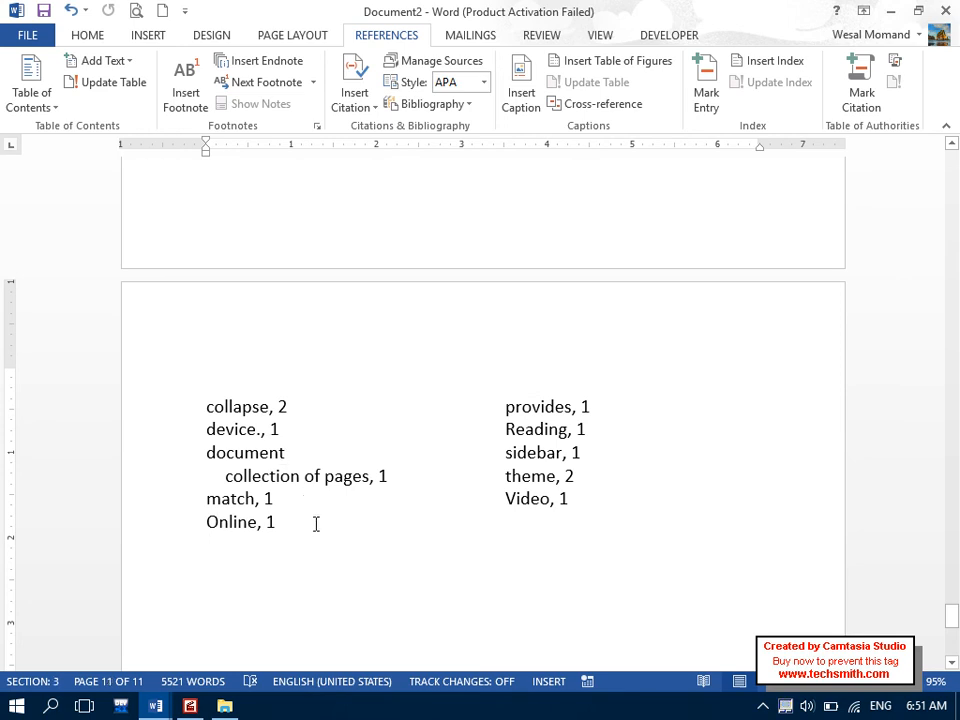
Replace the whole inserted index with one in the Fancy format.
{"action": "left_click_drag", "start_coordinate": [454, 555], "coordinate": [162, 414]}
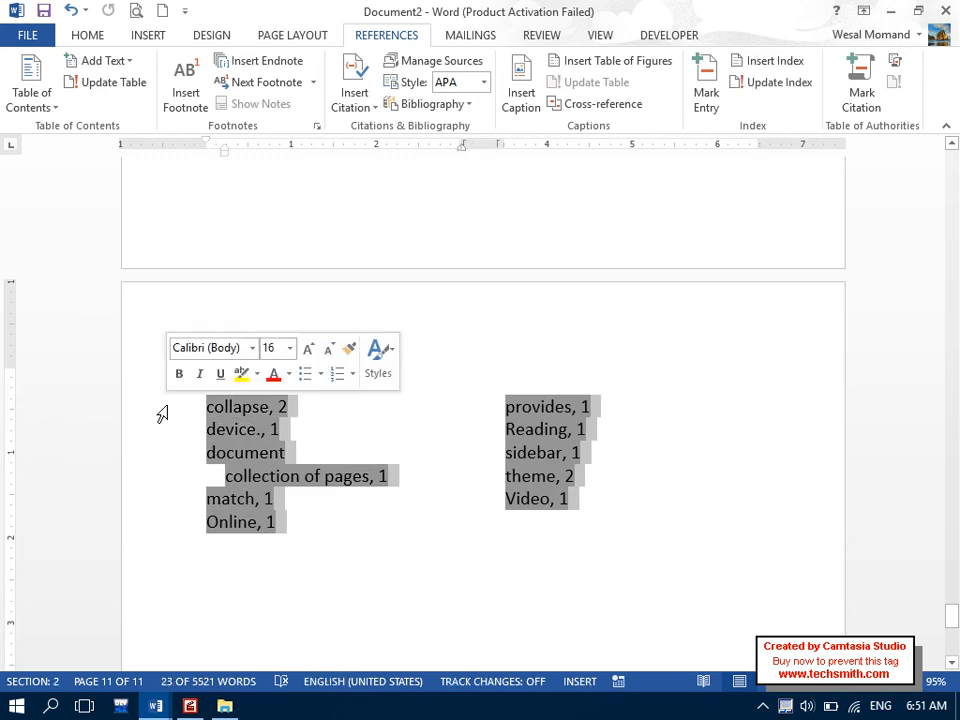
{"action": "left_click", "coordinate": [766, 73]}
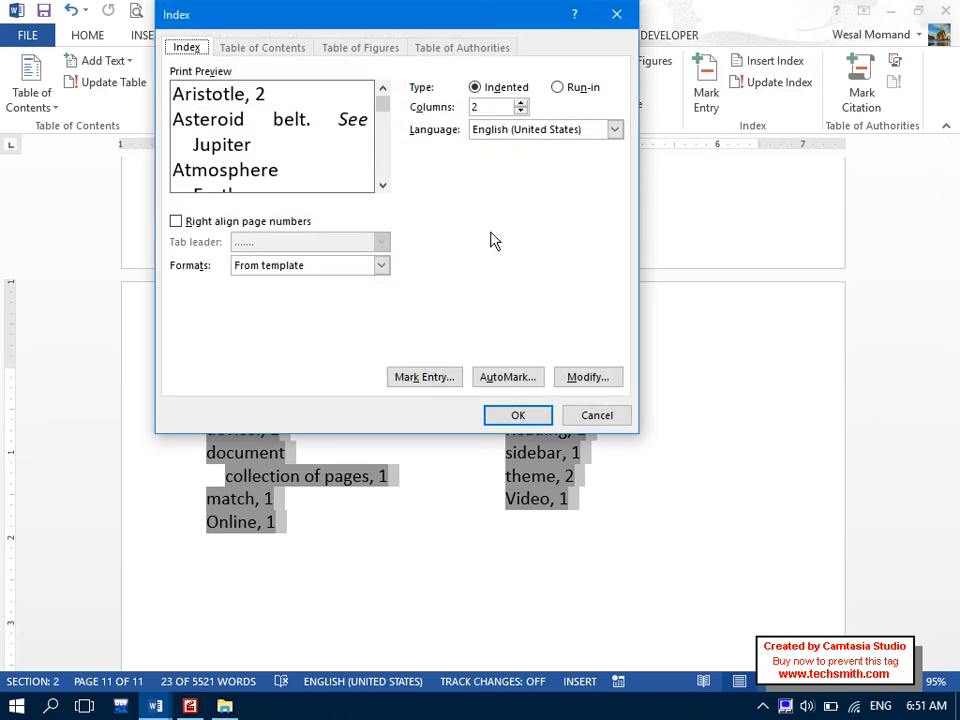
{"action": "left_click", "coordinate": [380, 265]}
{"action": "left_click", "coordinate": [337, 307]}
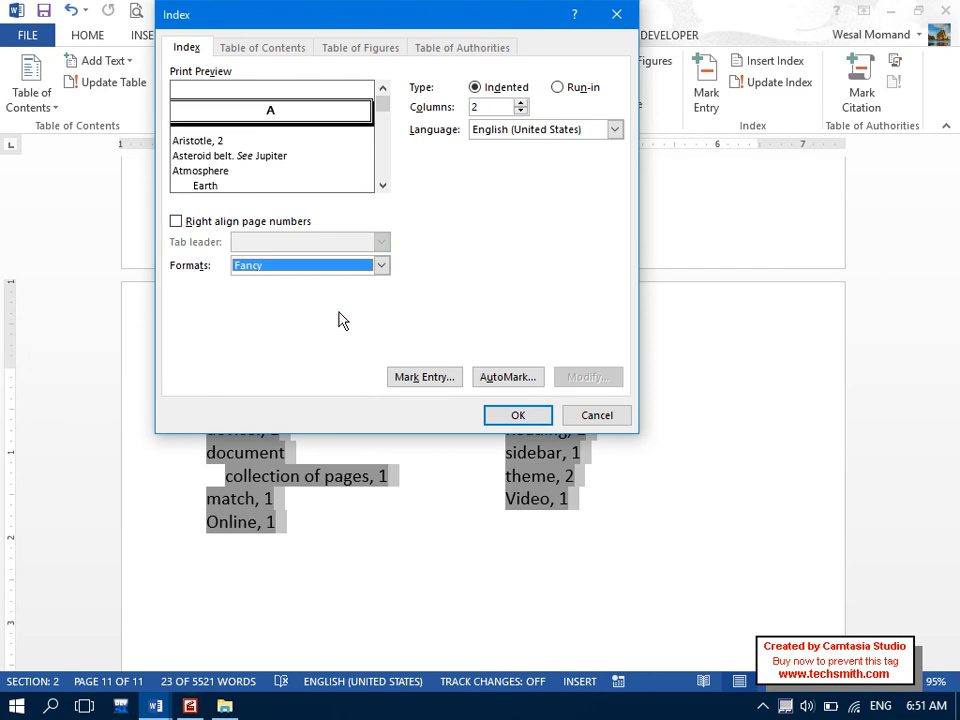
{"action": "left_click", "coordinate": [508, 412]}
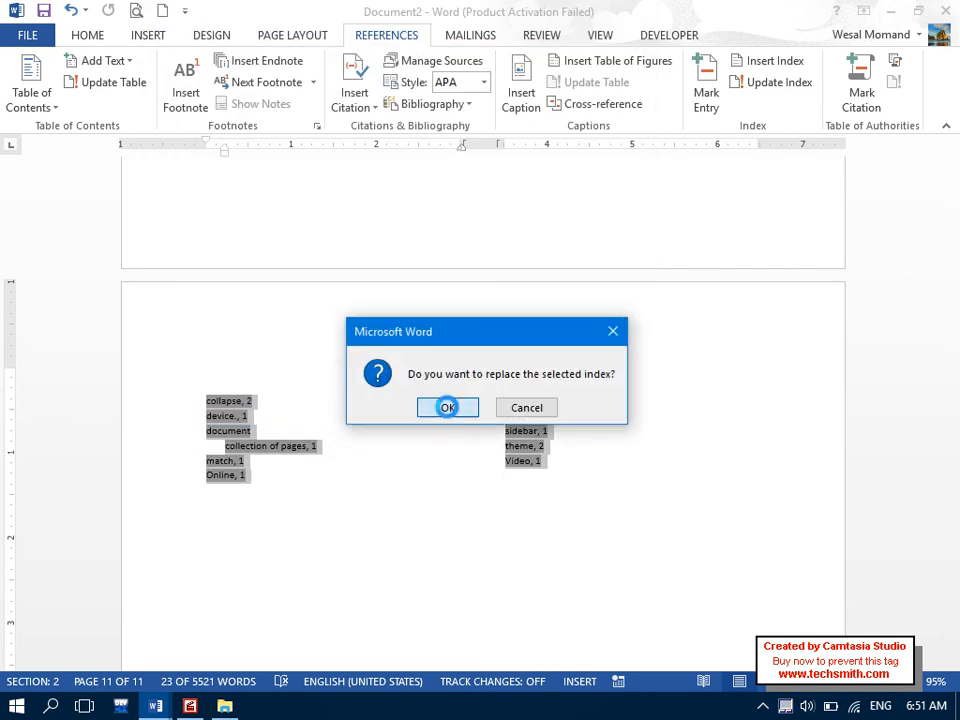
{"action": "left_click", "coordinate": [449, 408]}
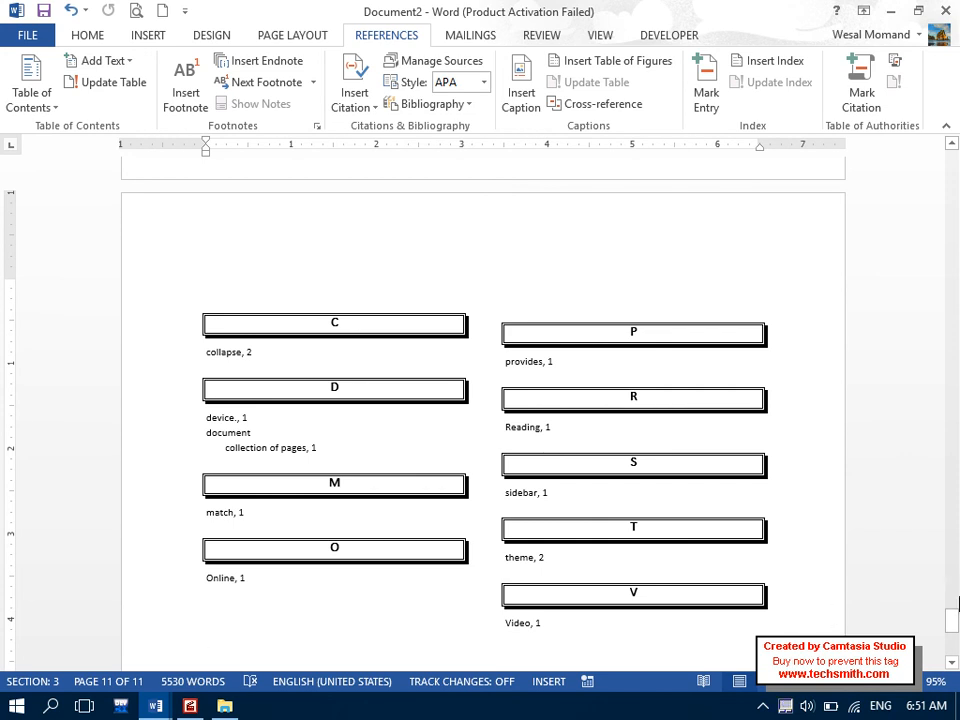
Mark "graphics" in the last "Themes and styles" paragraph of page 8 as a main index entry.
{"action": "left_click_drag", "start_coordinate": [951, 621], "coordinate": [953, 506]}
{"action": "left_click", "coordinate": [426, 338]}
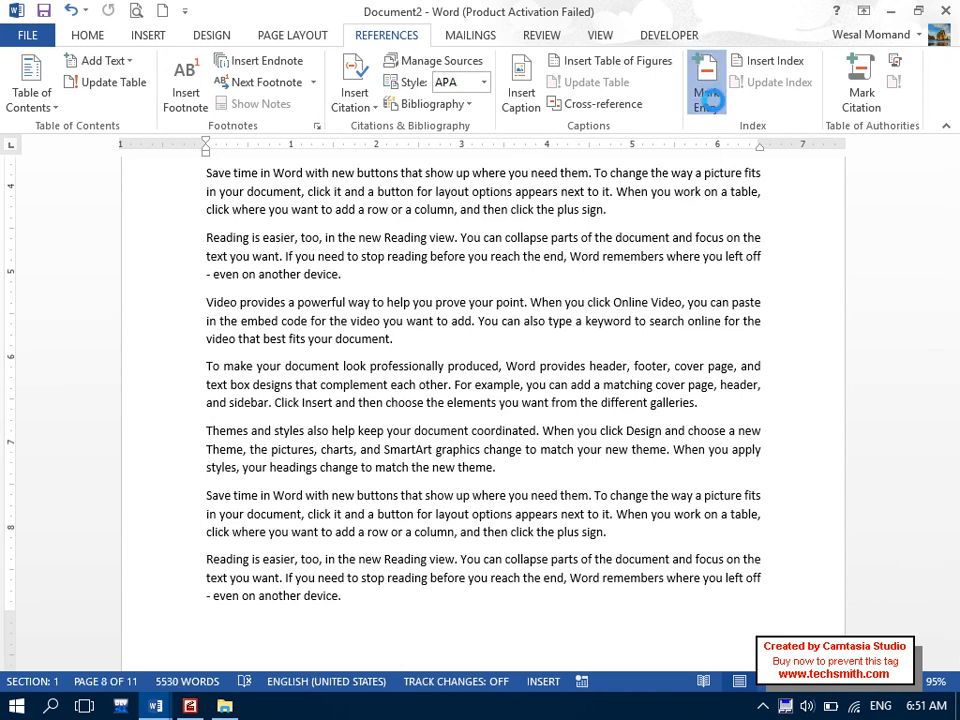
{"action": "left_click", "coordinate": [707, 97]}
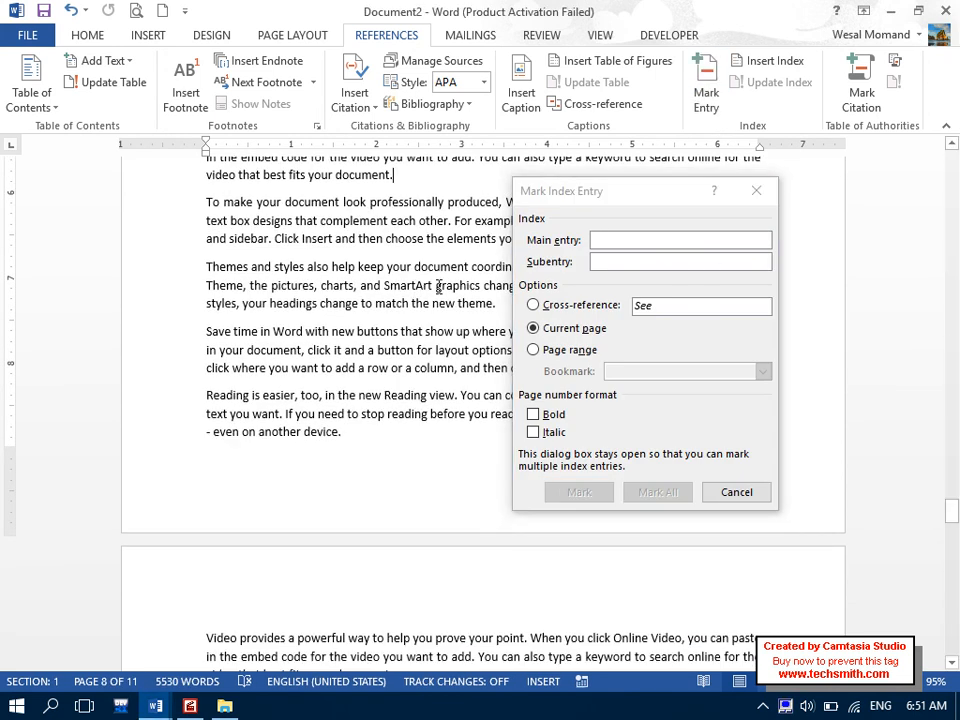
{"action": "double_click", "coordinate": [483, 285]}
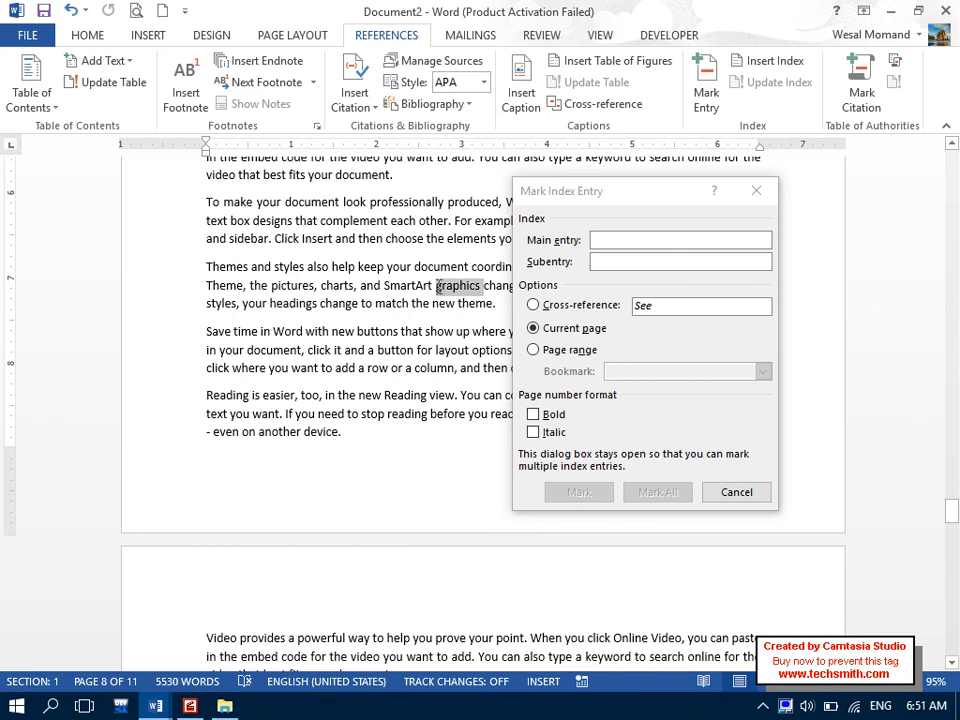
{"action": "left_click", "coordinate": [707, 248]}
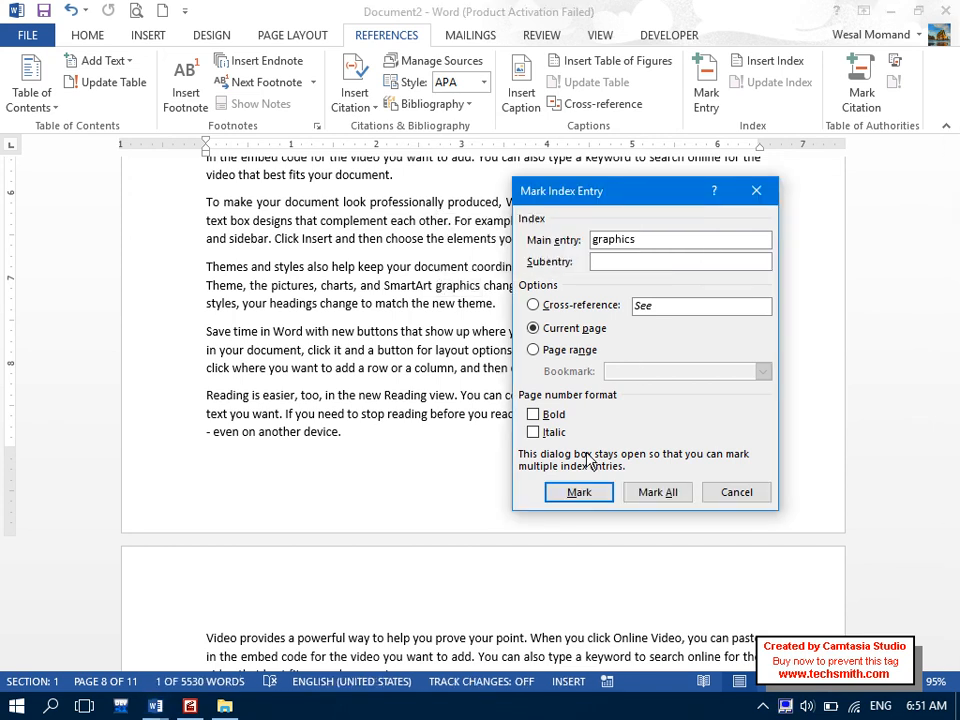
{"action": "left_click", "coordinate": [579, 492]}
Mark "stop" in the "Reading is easier" paragraph just after the "graphics" entry as a main index entry.
{"action": "left_click", "coordinate": [428, 294]}
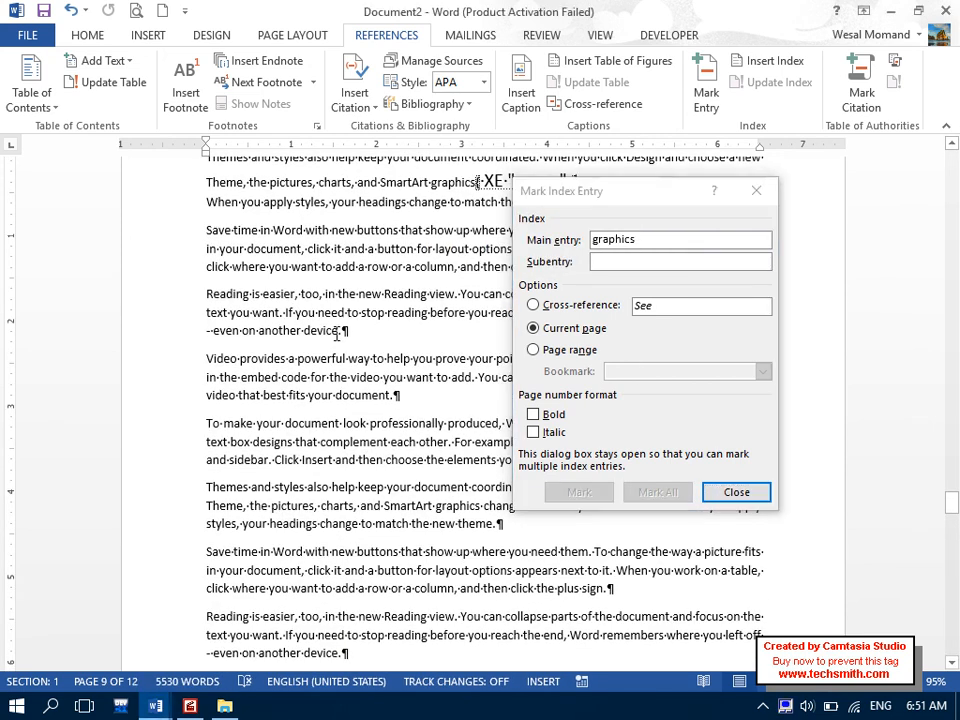
{"action": "left_click_drag", "start_coordinate": [388, 316], "coordinate": [382, 315]}
{"action": "left_click", "coordinate": [386, 315]}
{"action": "double_click", "coordinate": [378, 314]}
{"action": "left_click", "coordinate": [681, 255]}
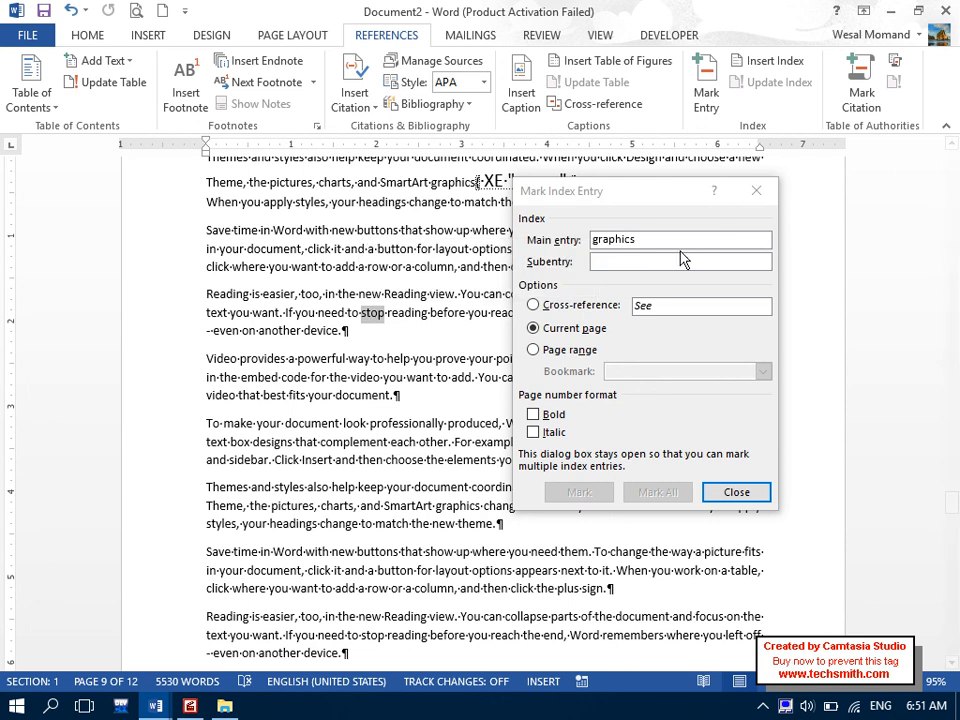
{"action": "left_click", "coordinate": [593, 502]}
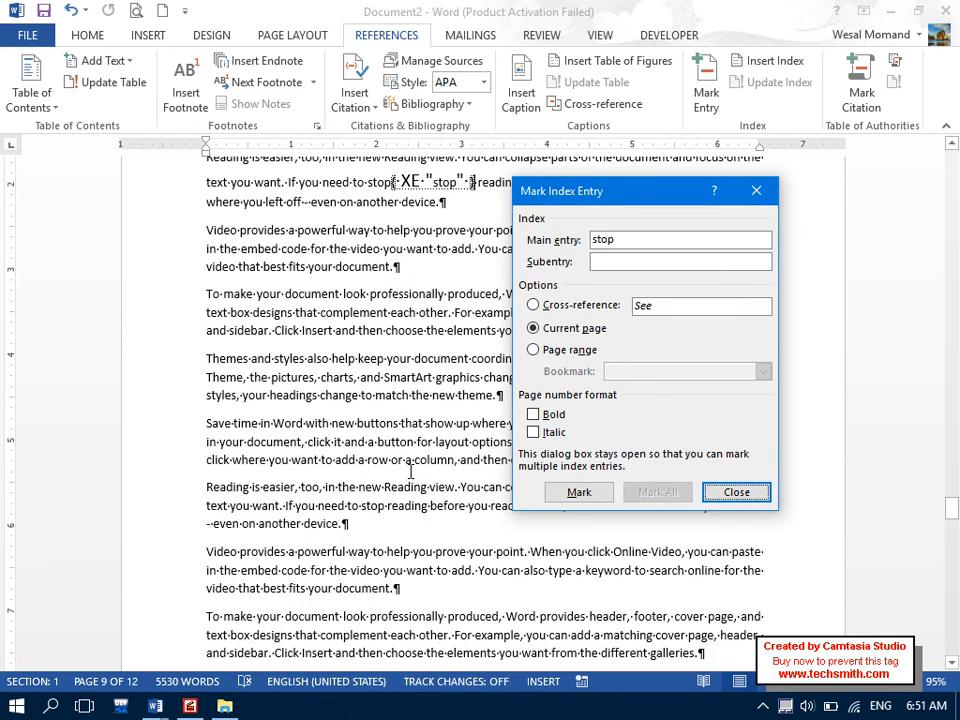
Mark "SmartArt" in the first "Themes and styles" paragraph after the "stop" entry as a main index entry.
{"action": "left_click", "coordinate": [414, 395]}
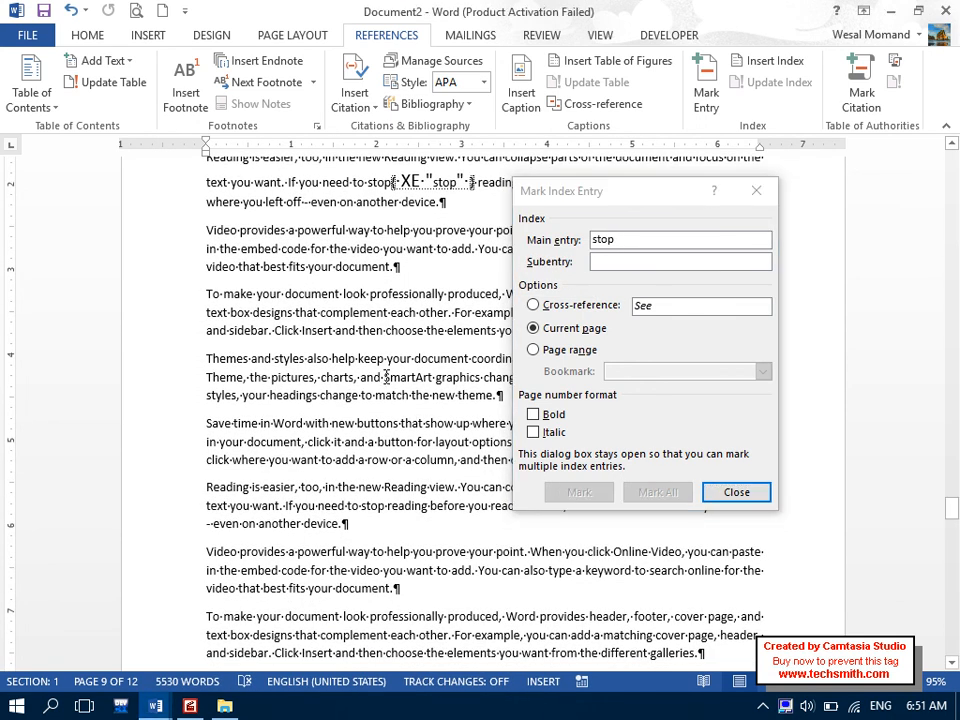
{"action": "double_click", "coordinate": [386, 377]}
{"action": "left_click", "coordinate": [605, 228]}
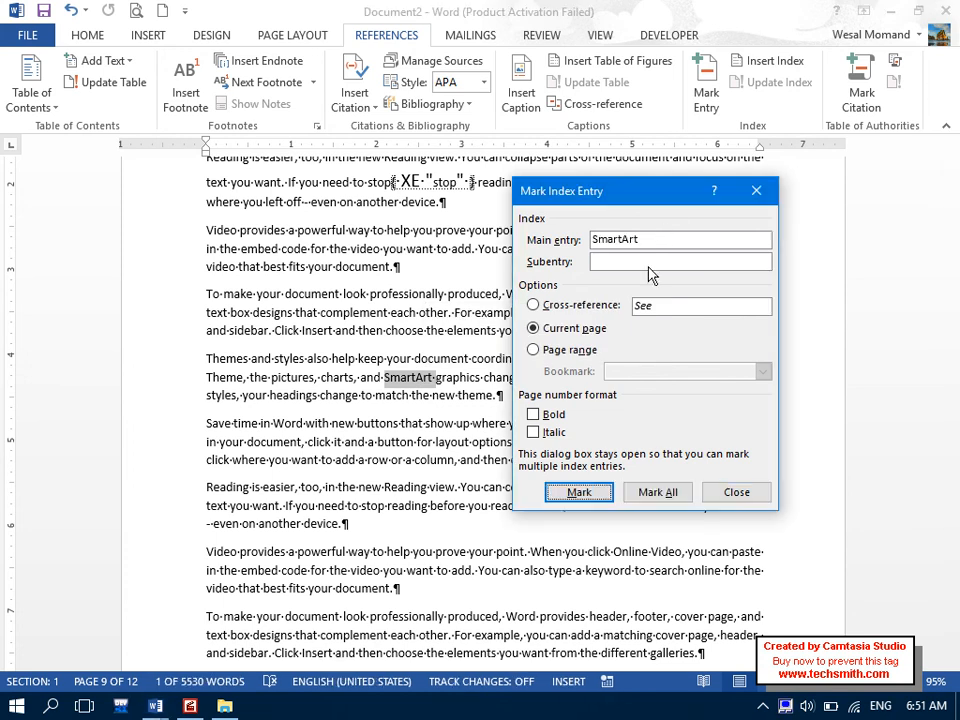
{"action": "left_click", "coordinate": [598, 486]}
Mark "add." in the last "Video provides" paragraph of page 9 as a main index entry.
{"action": "left_click", "coordinate": [395, 396]}
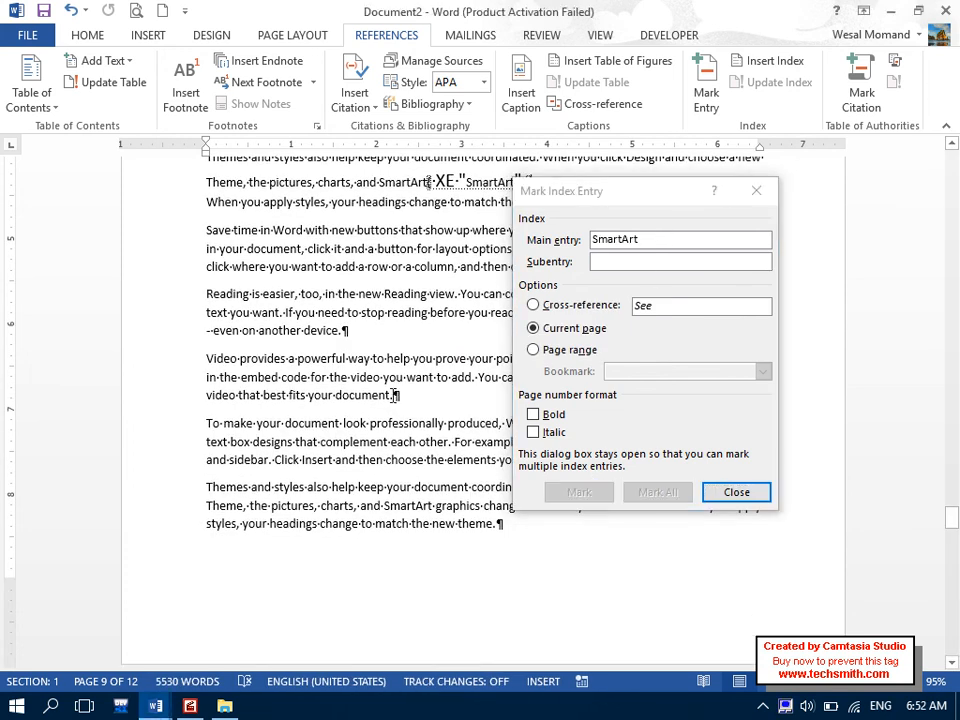
{"action": "mouse_move", "coordinate": [450, 376]}
{"action": "left_mouse_down"}
{"action": "mouse_move", "coordinate": [471, 376]}
{"action": "mouse_move", "coordinate": [452, 380]}
{"action": "left_mouse_up"}
{"action": "left_click", "coordinate": [472, 378]}
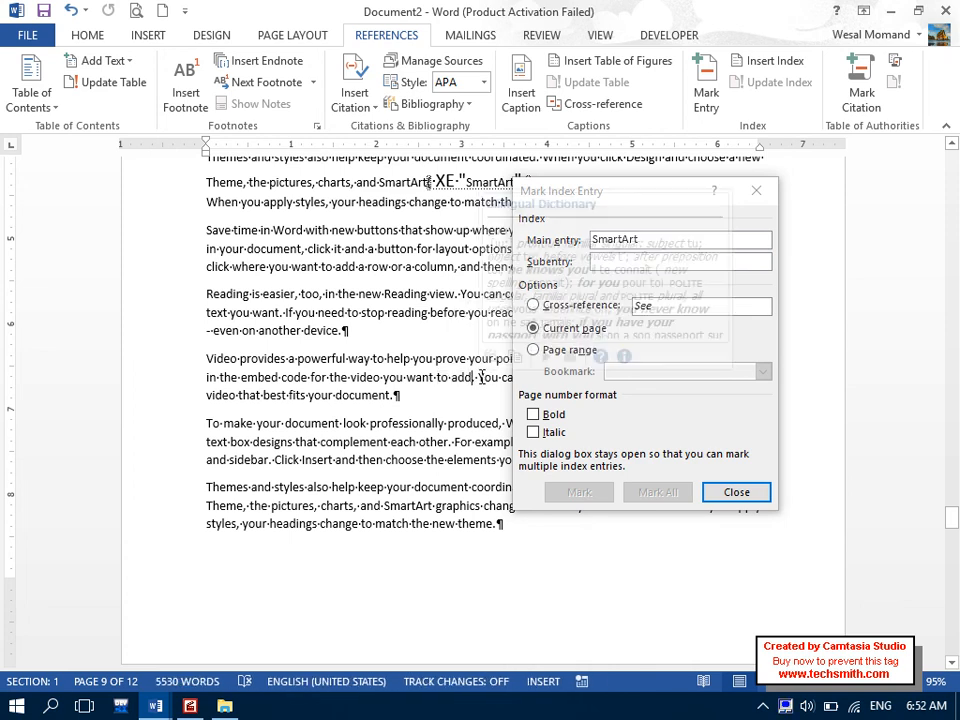
{"action": "double_click", "coordinate": [461, 377]}
{"action": "left_click", "coordinate": [650, 255]}
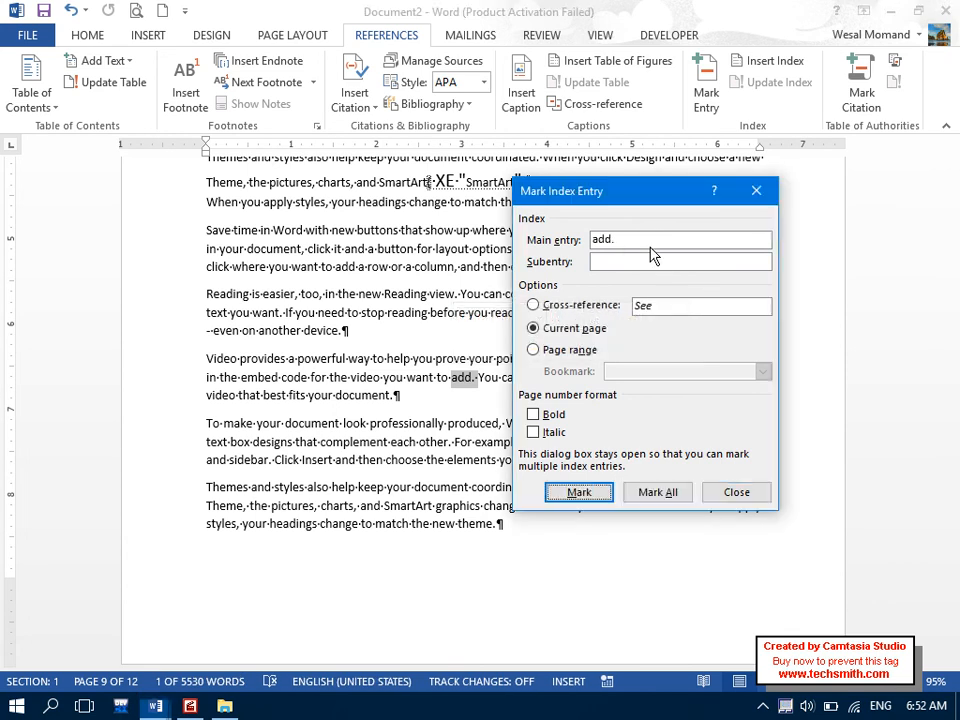
{"action": "left_click", "coordinate": [581, 492]}
Mark "Theme" in the last "Themes and styles" paragraph of page 9 as a main index entry.
{"action": "left_click", "coordinate": [438, 403]}
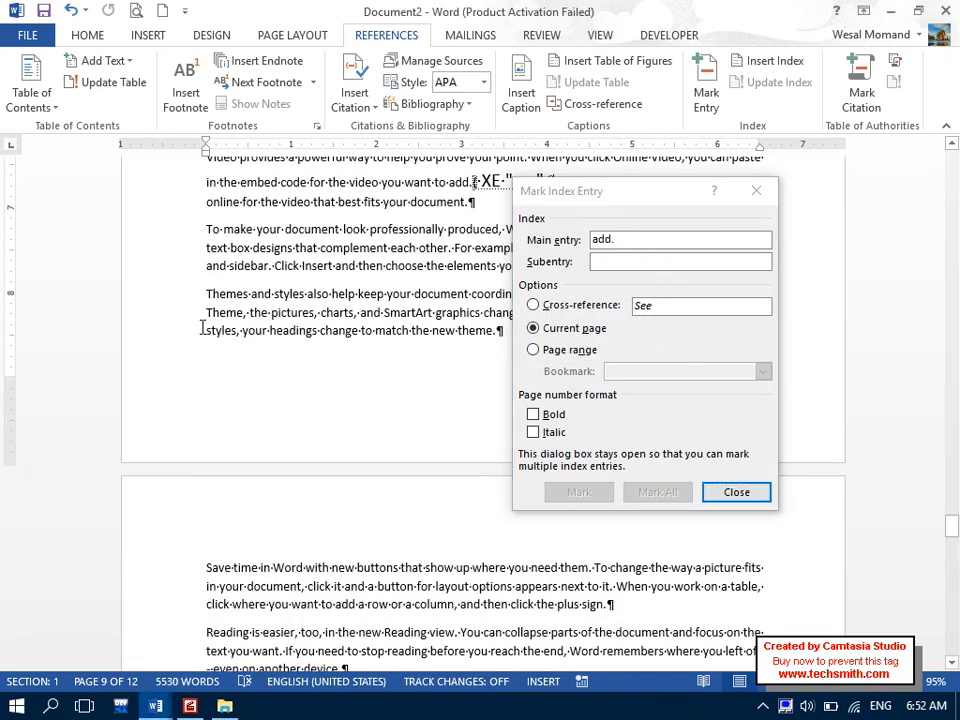
{"action": "left_click_drag", "start_coordinate": [207, 313], "coordinate": [243, 313]}
{"action": "left_click", "coordinate": [638, 265]}
{"action": "left_click", "coordinate": [579, 492]}
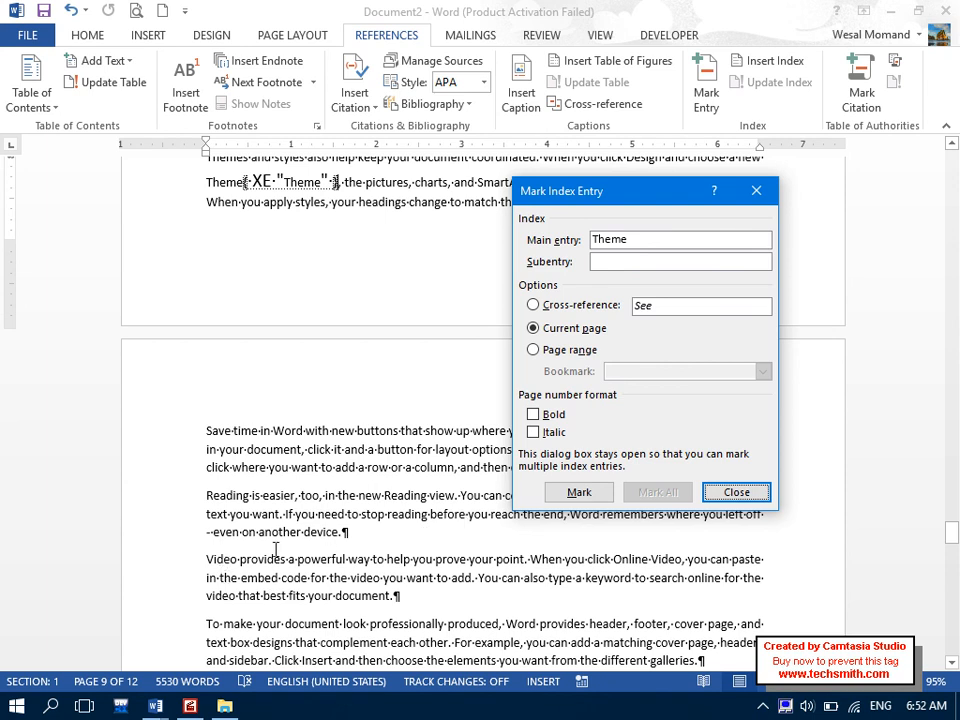
Mark the "and" before "sidebar" in page 10's first "To make your document" paragraph as a main index entry and finish marking entries.
{"action": "left_click", "coordinate": [205, 661]}
{"action": "double_click", "coordinate": [210, 661]}
{"action": "left_click", "coordinate": [634, 243]}
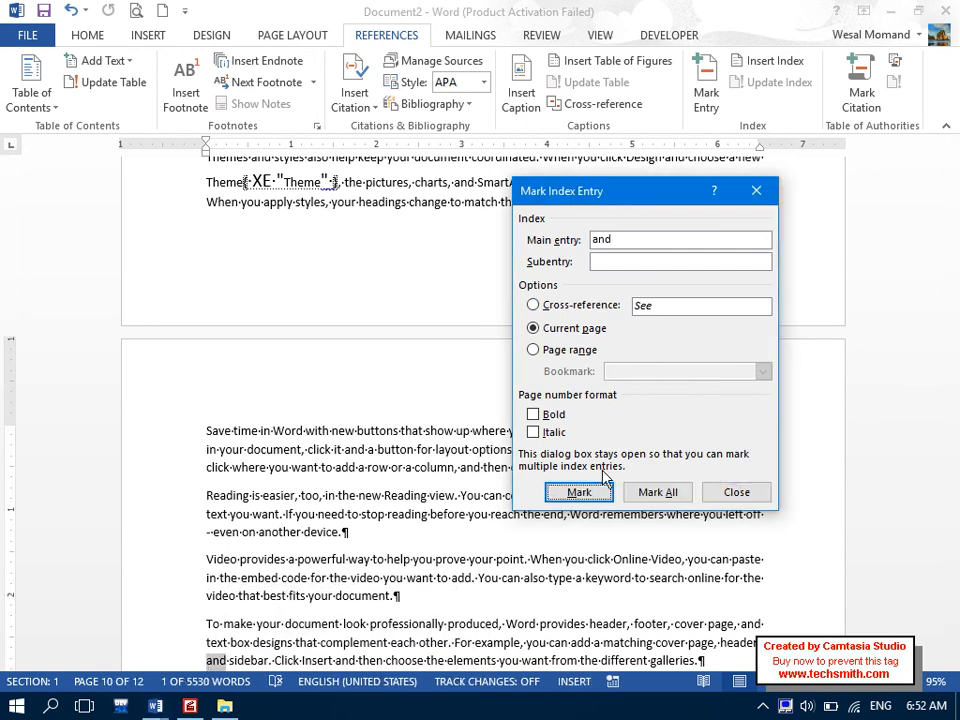
{"action": "left_click", "coordinate": [579, 491]}
{"action": "left_click", "coordinate": [737, 492]}
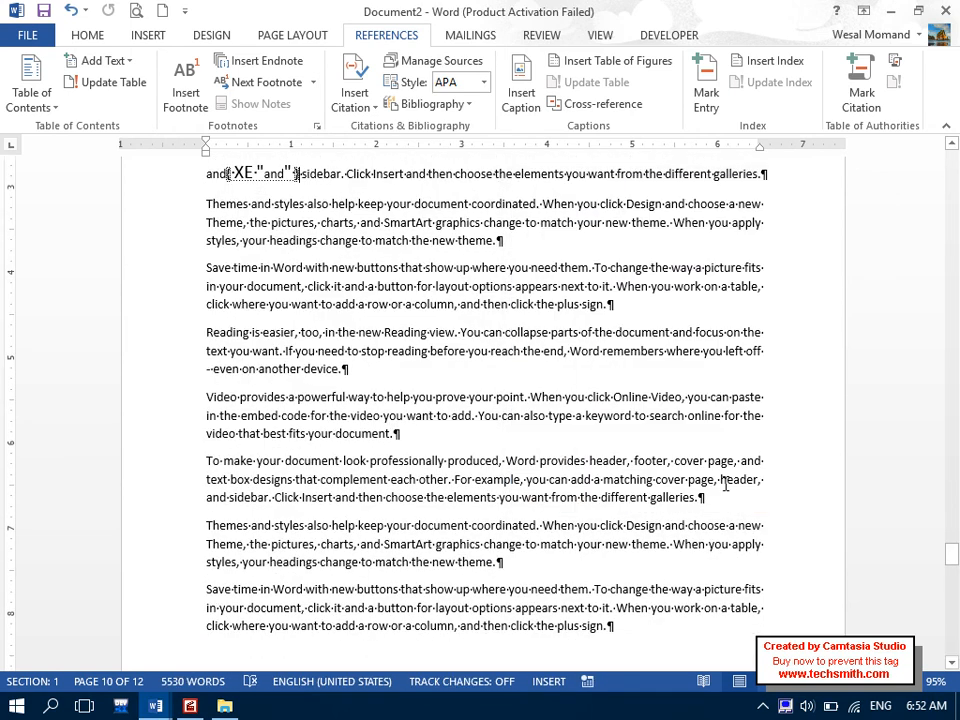
Hide the formatting marks and update the whole index at the end of the document with the newly marked entries.
{"action": "left_click", "coordinate": [80, 38]}
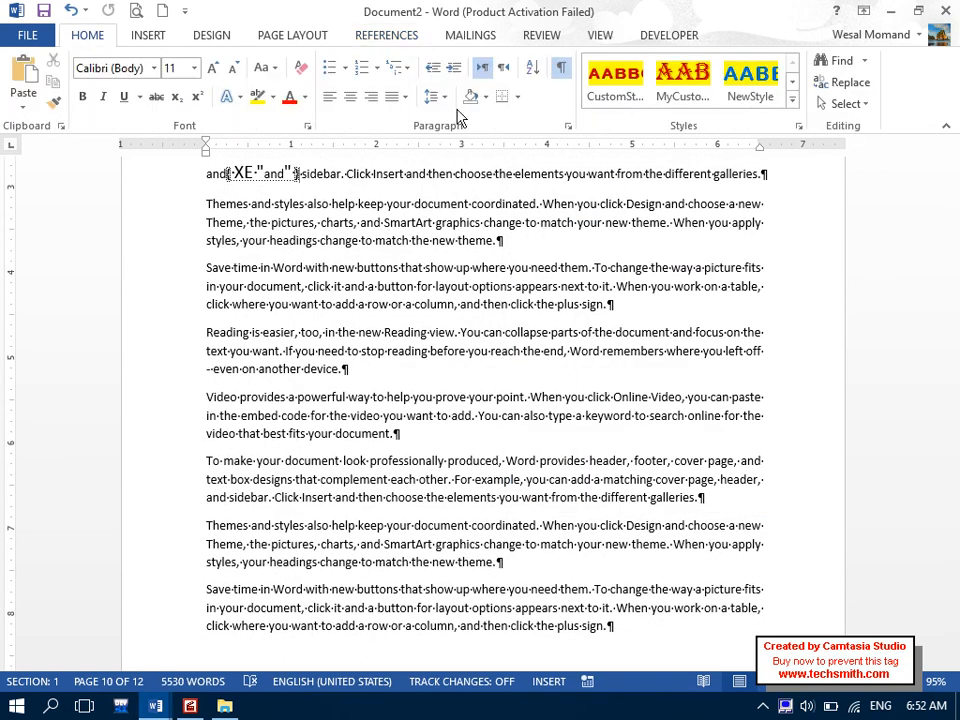
{"action": "left_click", "coordinate": [560, 68]}
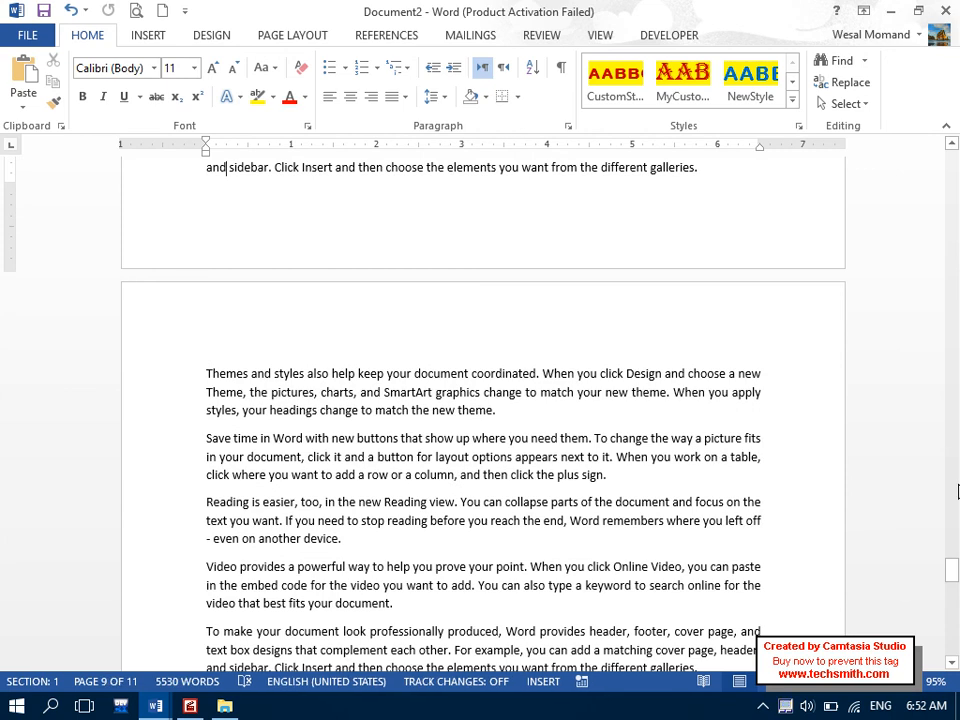
{"action": "left_click_drag", "start_coordinate": [955, 569], "coordinate": [953, 622]}
{"action": "left_click_drag", "start_coordinate": [634, 604], "coordinate": [193, 242]}
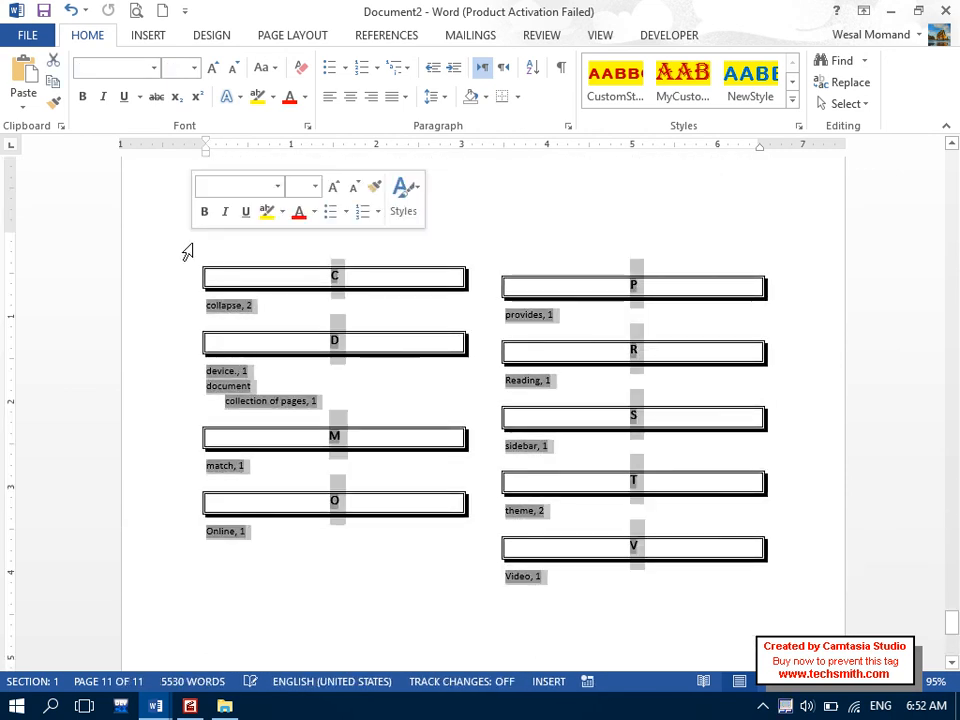
{"action": "left_click", "coordinate": [405, 35]}
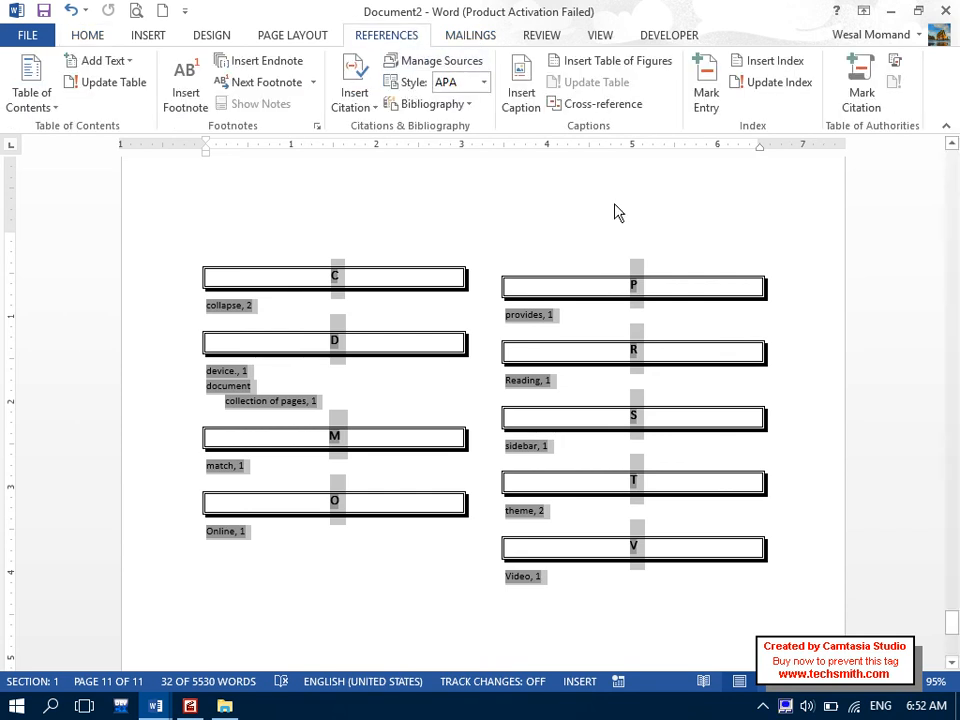
{"action": "left_click", "coordinate": [783, 88]}
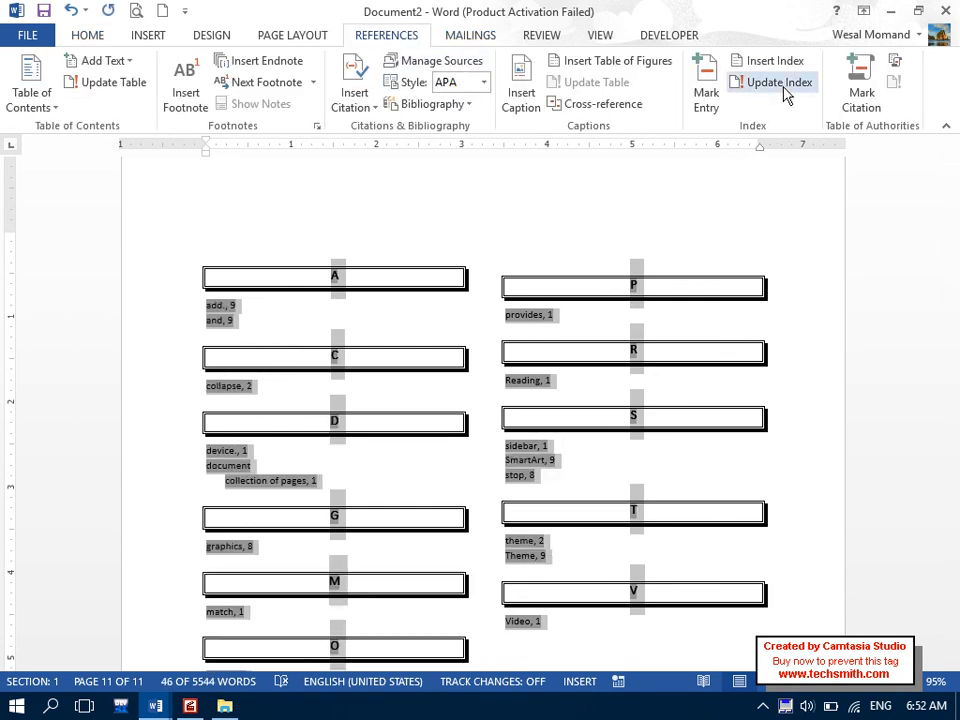
{"action": "left_click", "coordinate": [280, 316]}
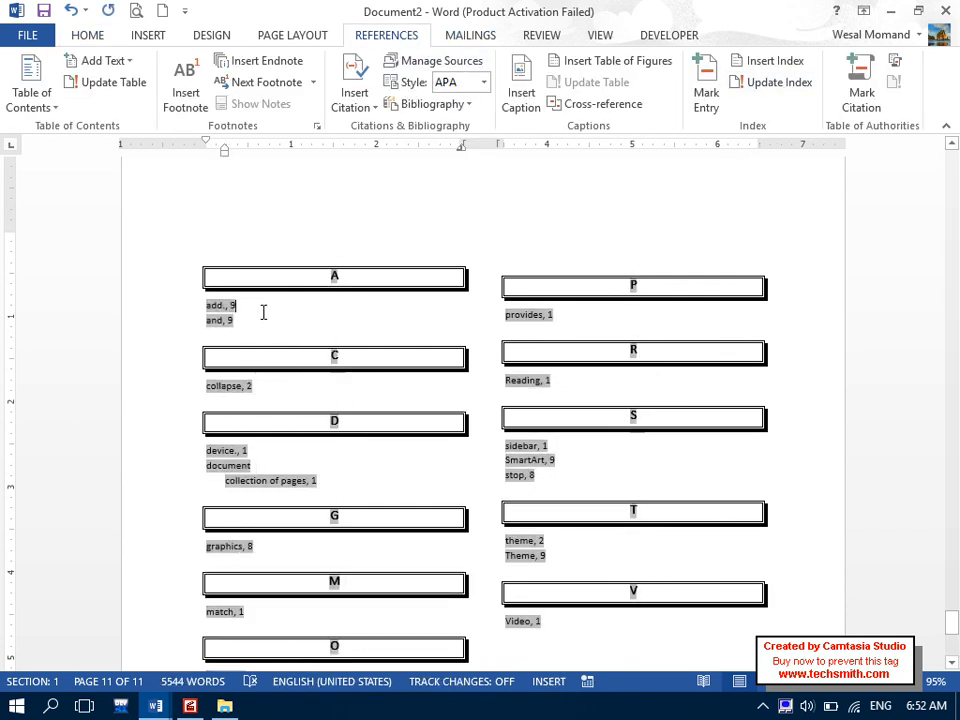
{"action": "left_click", "coordinate": [279, 375]}
{"action": "left_click_drag", "start_coordinate": [955, 622], "coordinate": [955, 633]}
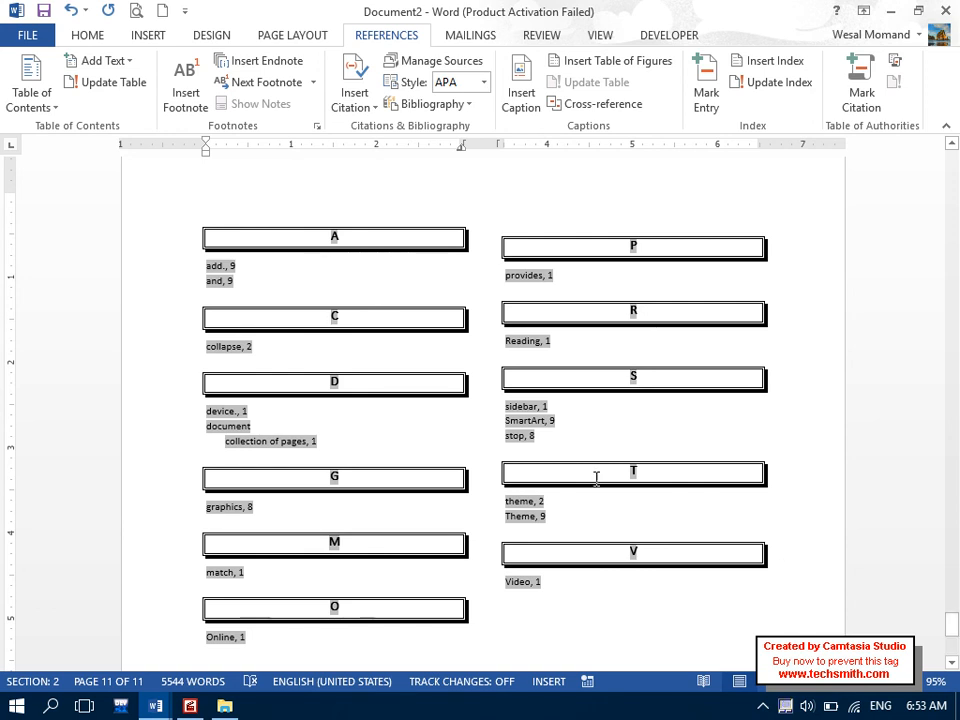
{"action": "left_click", "coordinate": [293, 424]}
{"action": "left_click", "coordinate": [253, 410]}
{"action": "left_click", "coordinate": [628, 660]}
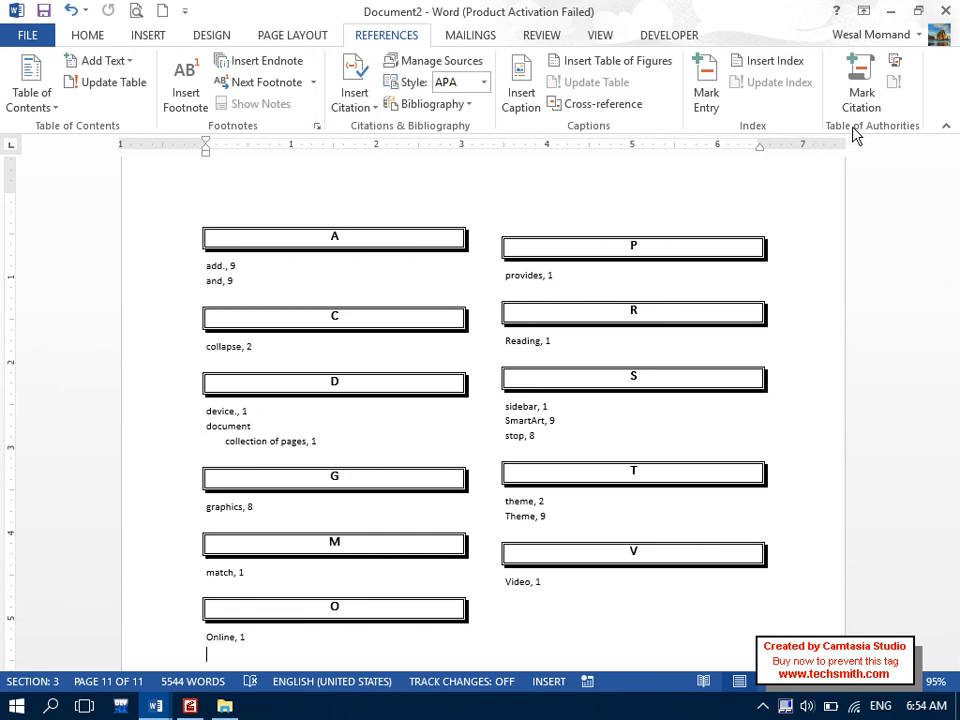
Close the document without saving its changes.
{"action": "left_click", "coordinate": [468, 36]}
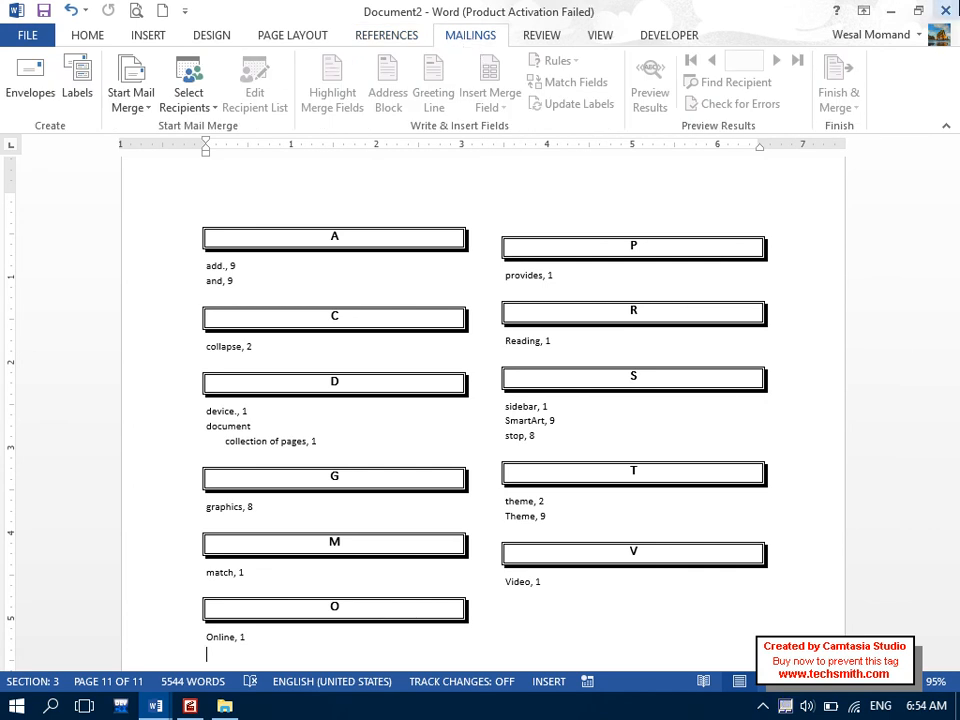
{"action": "left_click", "coordinate": [945, 11]}
{"action": "key", "text": "Tab"}
{"action": "key", "text": "Return"}
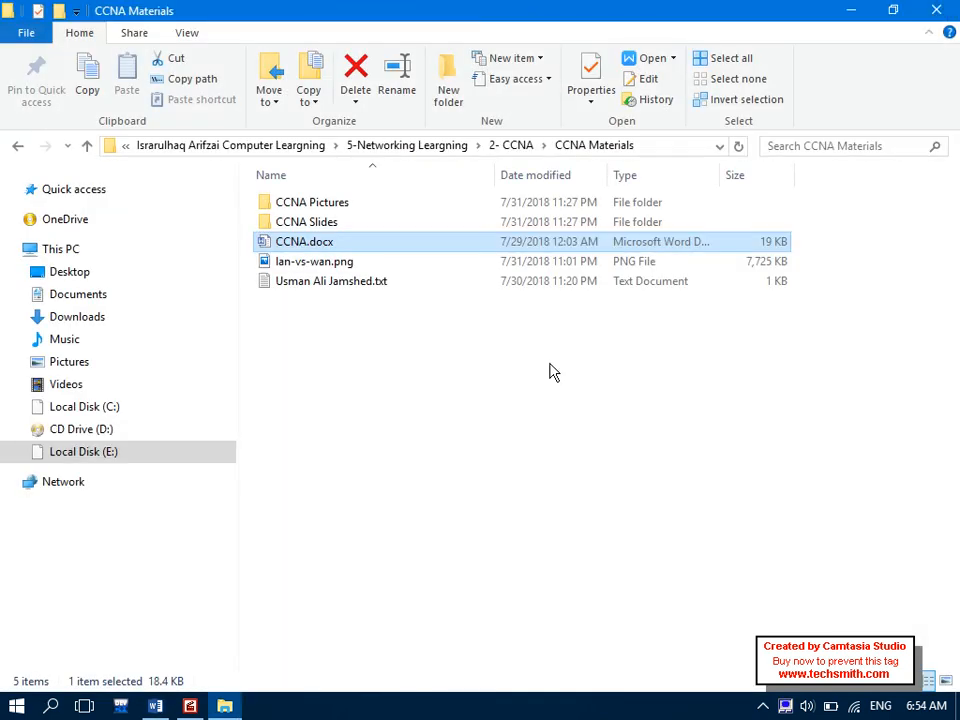